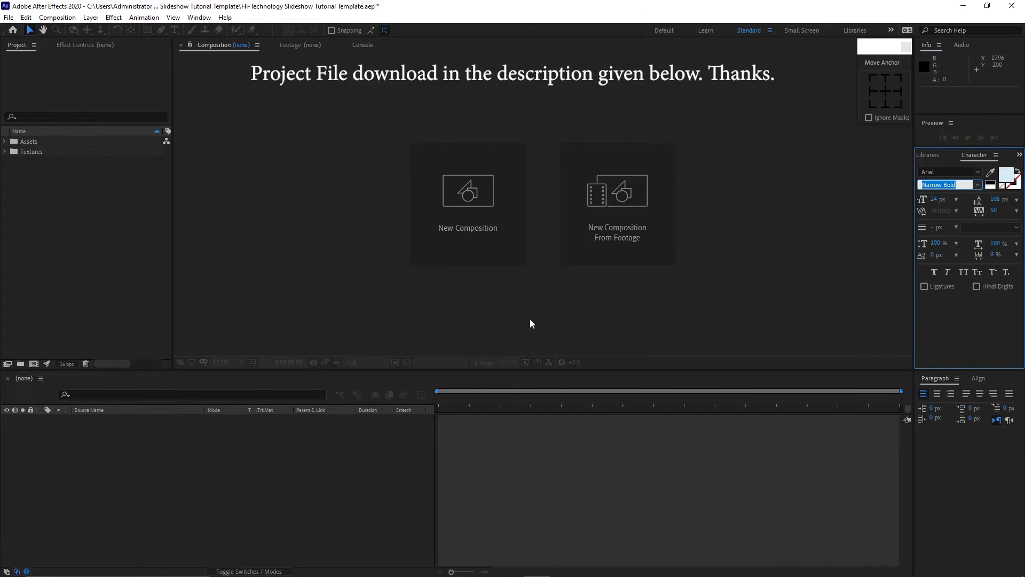
Create a new 1920 x 1080 composition named "Placeholder 1".
left_click(494, 232)
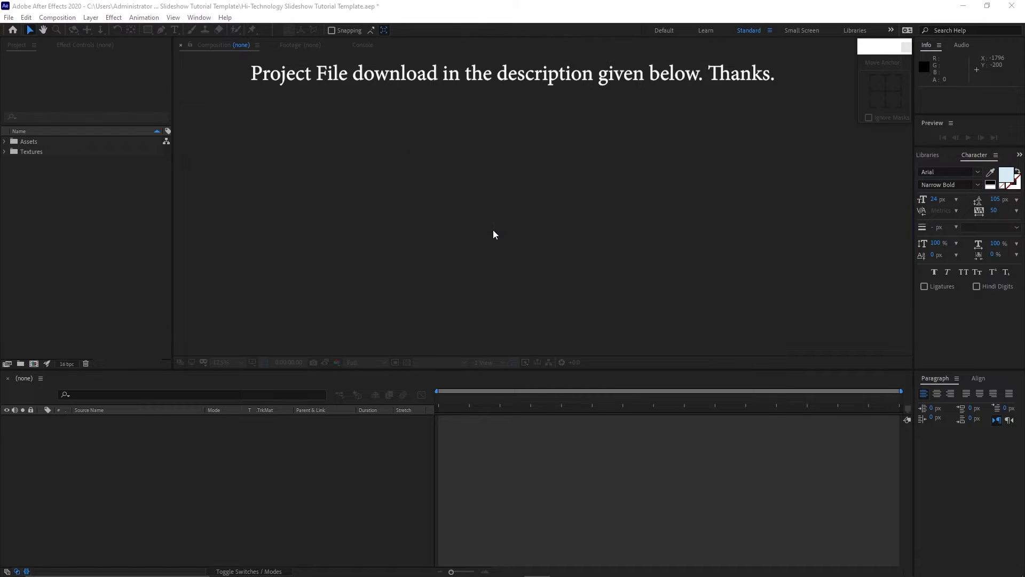
key("BackSpace")
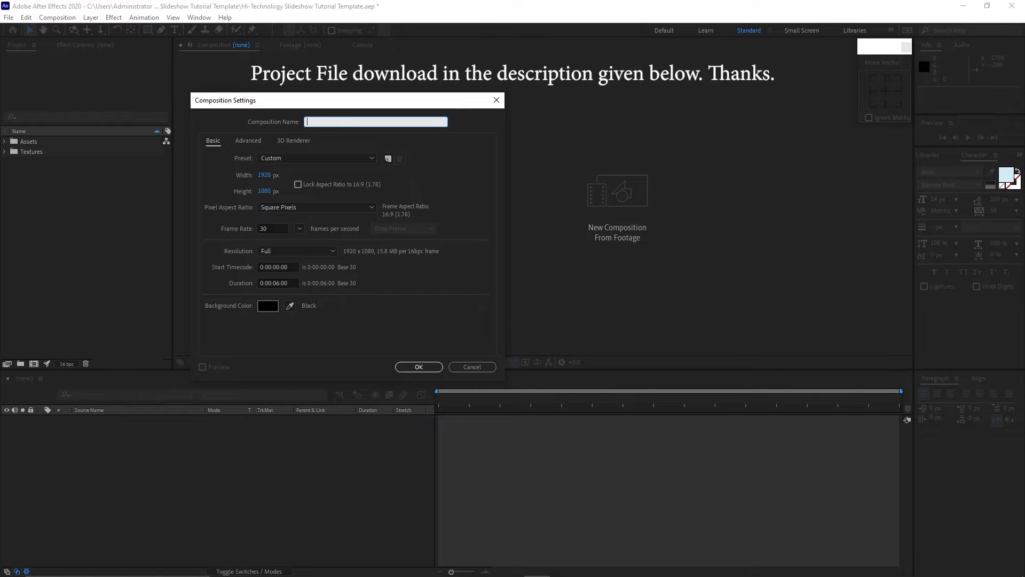
type("Placeholder 1")
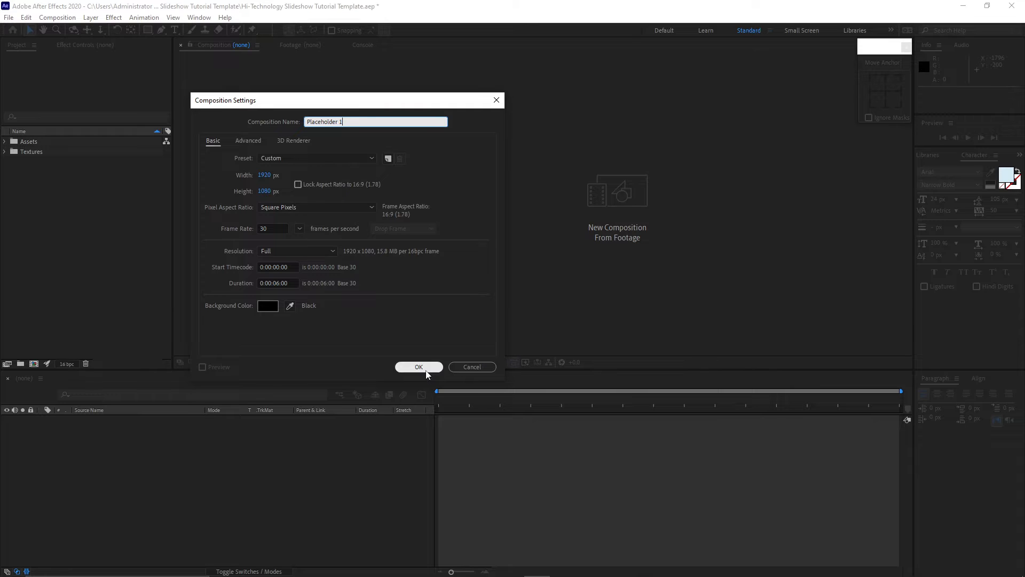
left_click(427, 370)
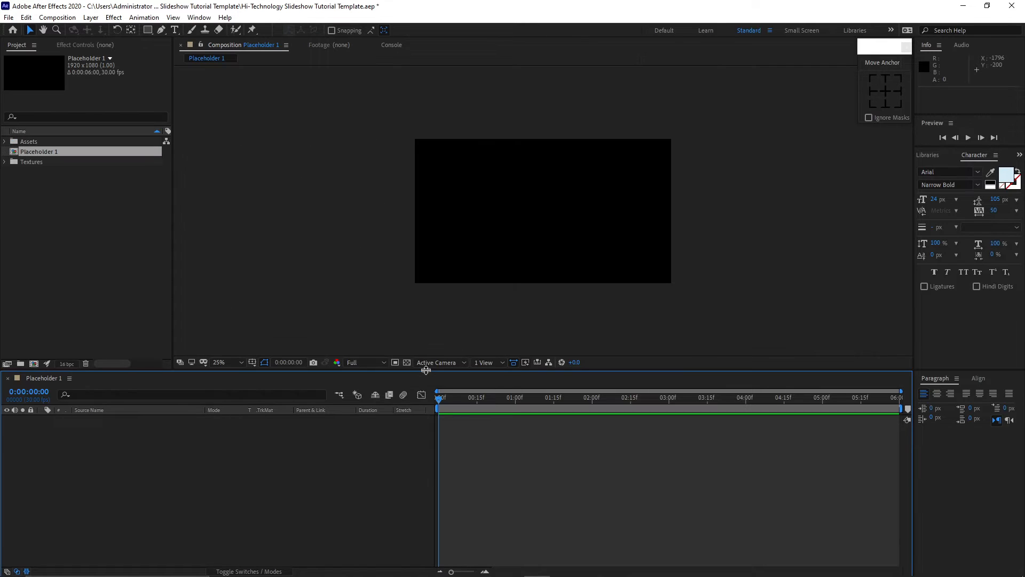
Add the clip pexels-cottonbro-7170777.mp4 from Assets > Techno Clips into the Placeholder 1 composition.
left_click(5, 142)
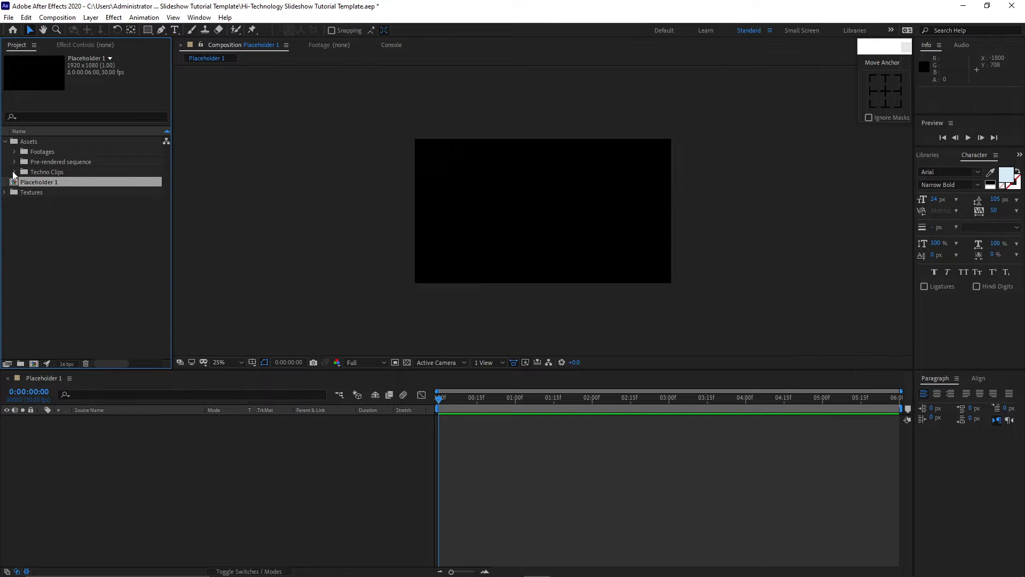
left_click(14, 172)
left_click_drag(50, 181, 120, 434)
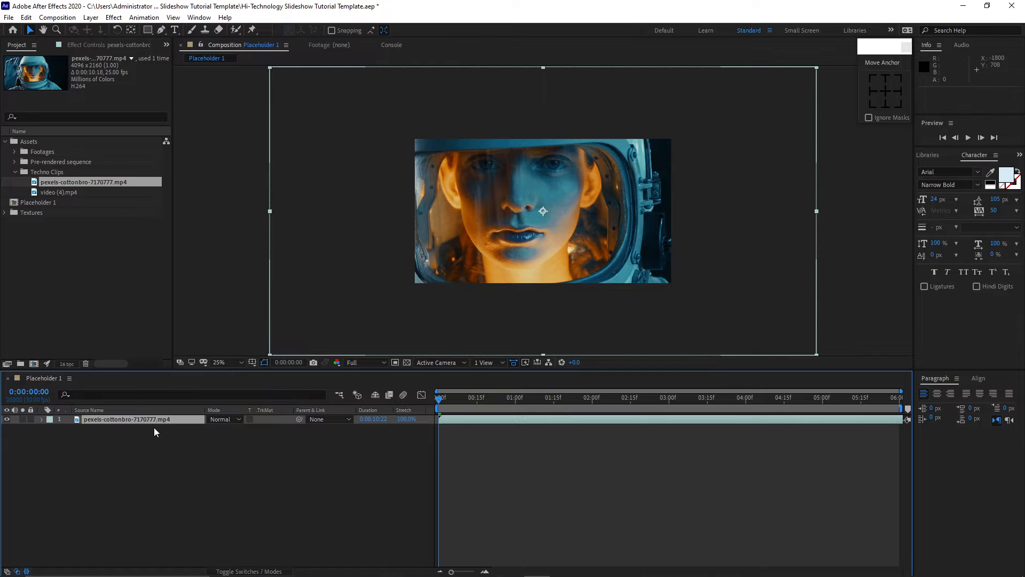
Set the clip layer's Scale to 52%.
key("s")
left_click(220, 429)
type("52")
left_click(272, 493)
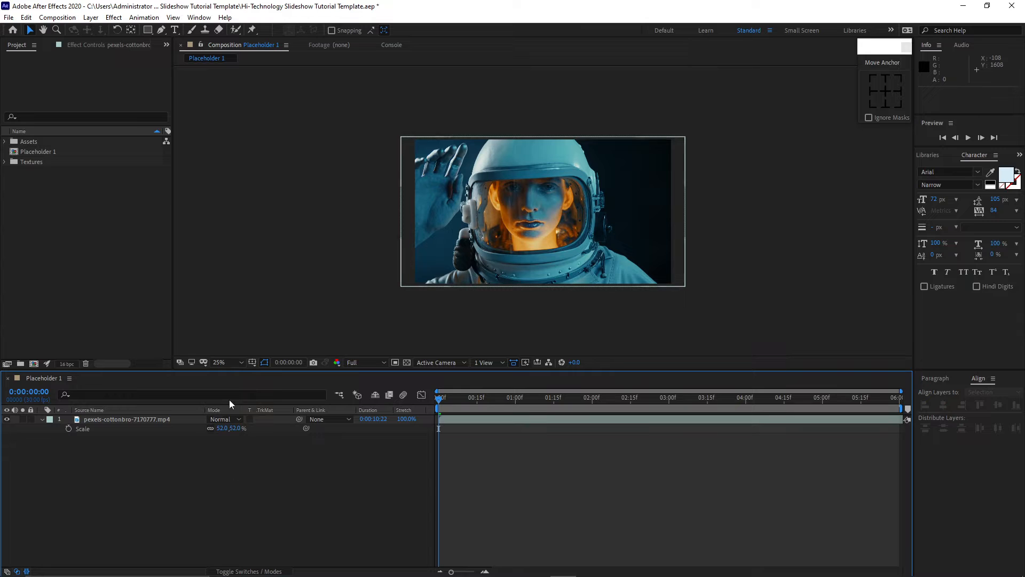
Create a new 800 x 100 composition named "Technology Text".
left_click(58, 17)
left_click(67, 33)
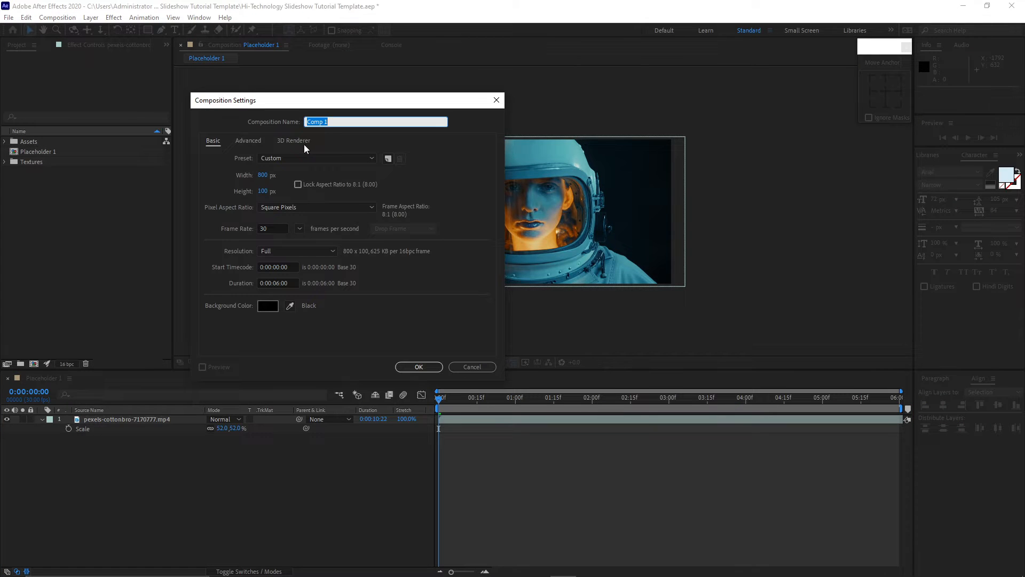
type("Technology Text")
left_click(413, 367)
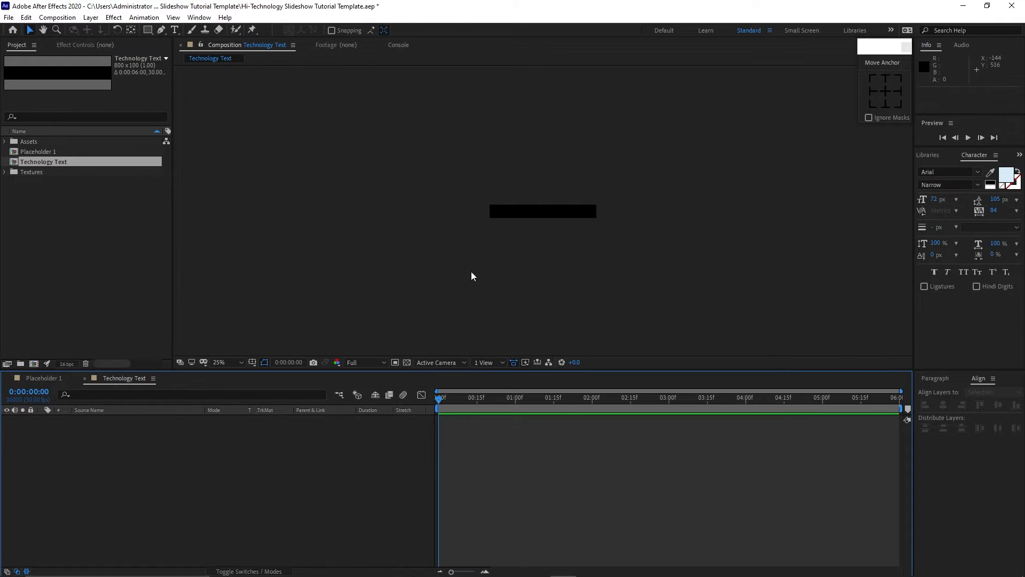
Create a text layer reading "TECHNOLOGY" in the Technology Text composition.
key("slash")
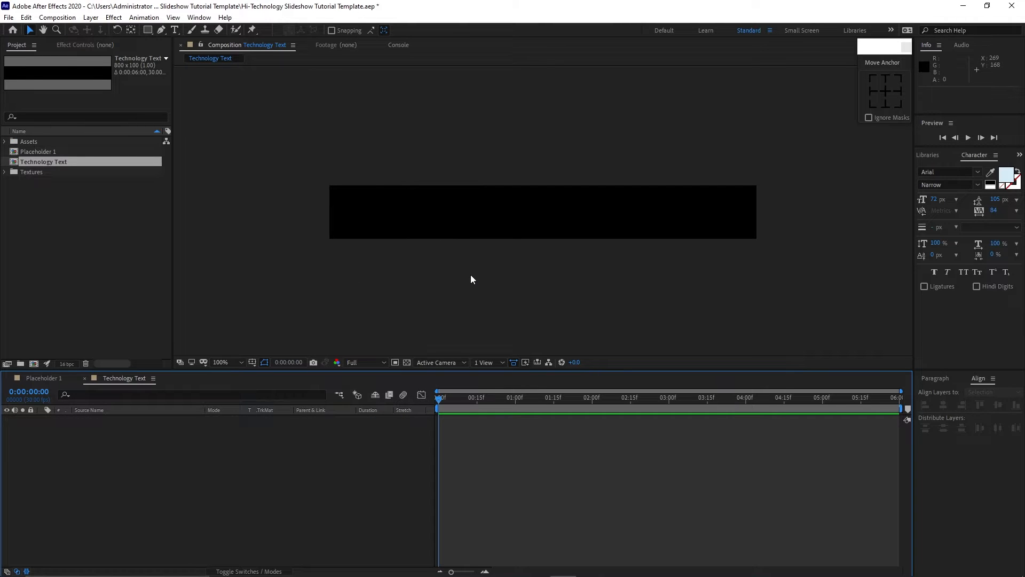
left_click(176, 30)
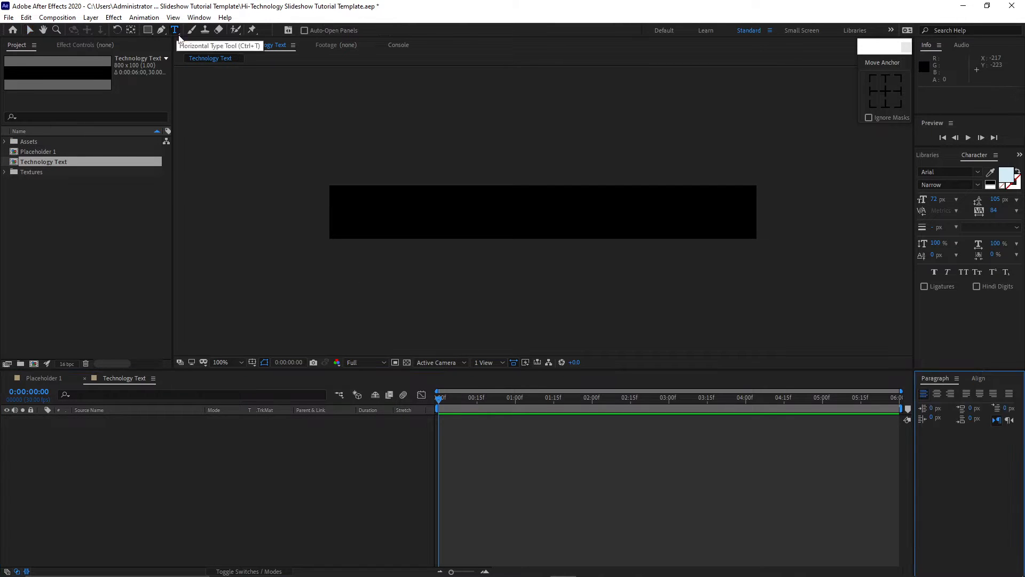
left_click(373, 216)
type("T")
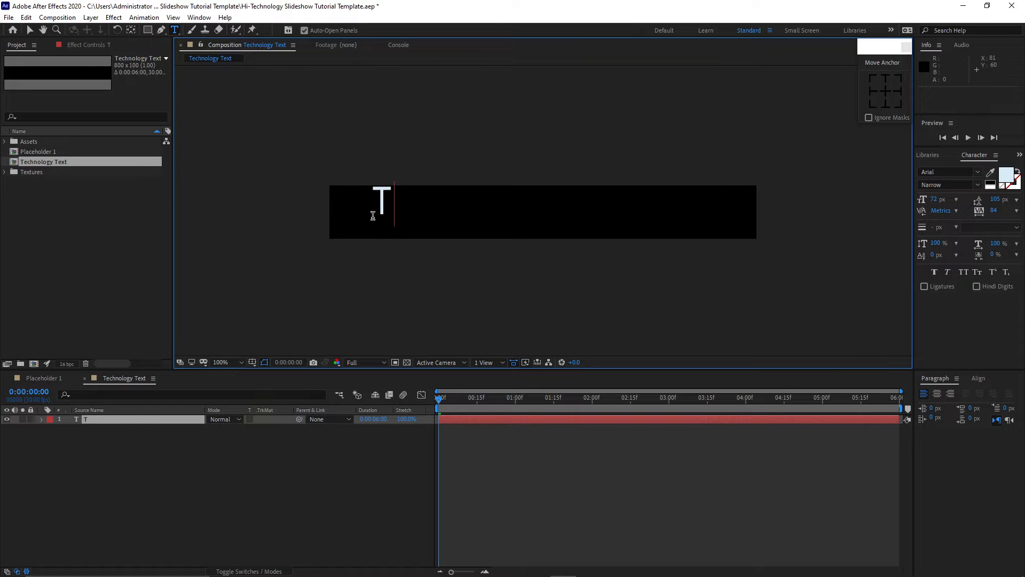
type("ECHNO")
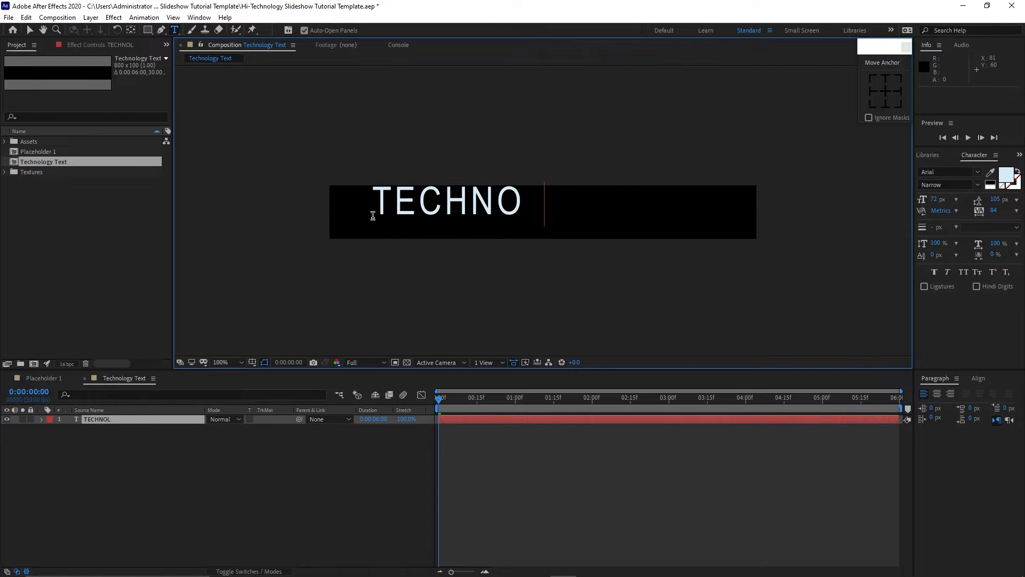
type("LOGY")
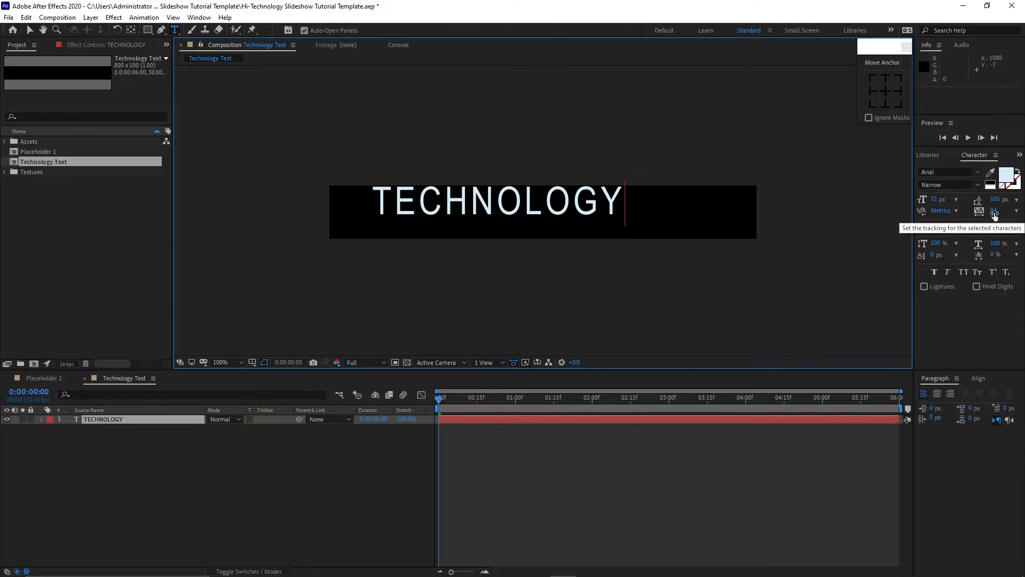
Center the text layer horizontally and vertically within the composition.
left_click(30, 30)
left_click(978, 378)
left_click(943, 405)
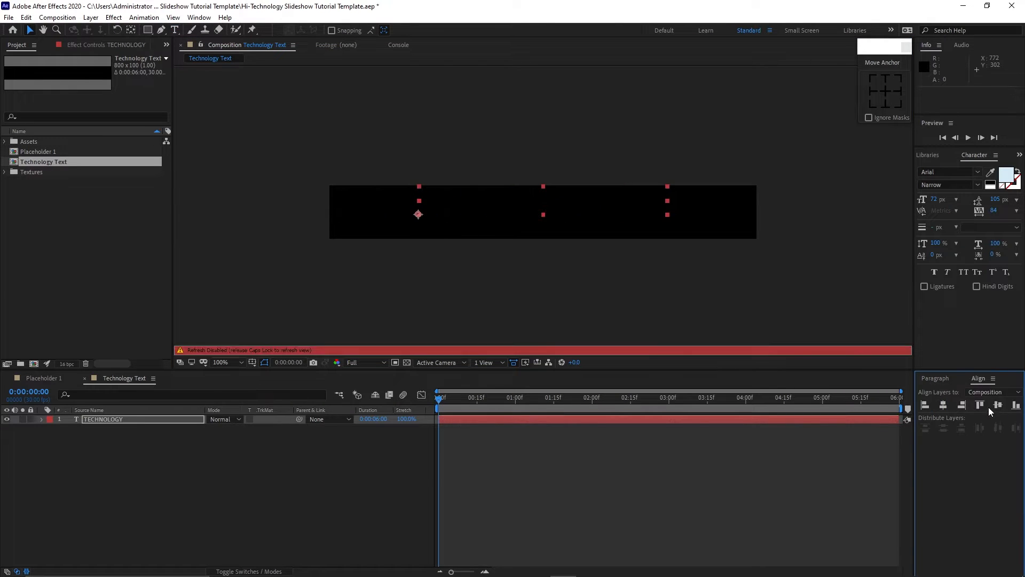
left_click(998, 405)
key("Caps_Lock")
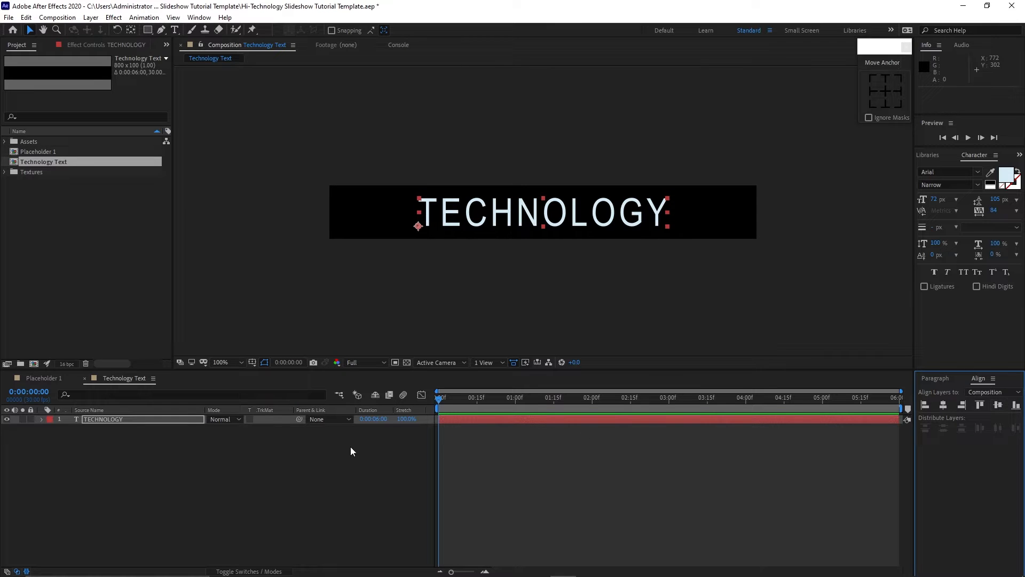
Add an Opacity animator to the text layer and set its Opacity to 0%.
left_click(41, 419)
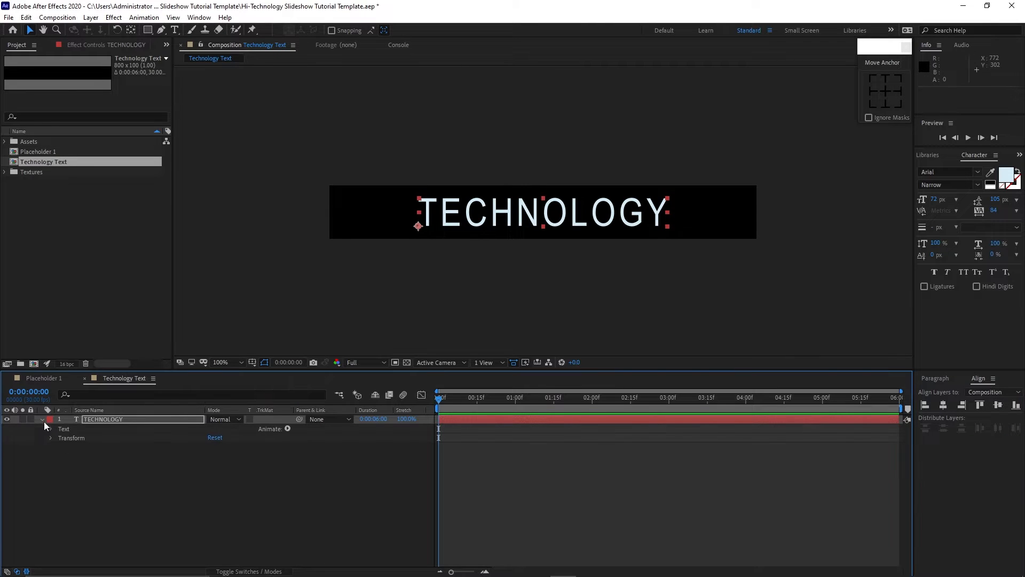
left_click(287, 428)
left_click(334, 283)
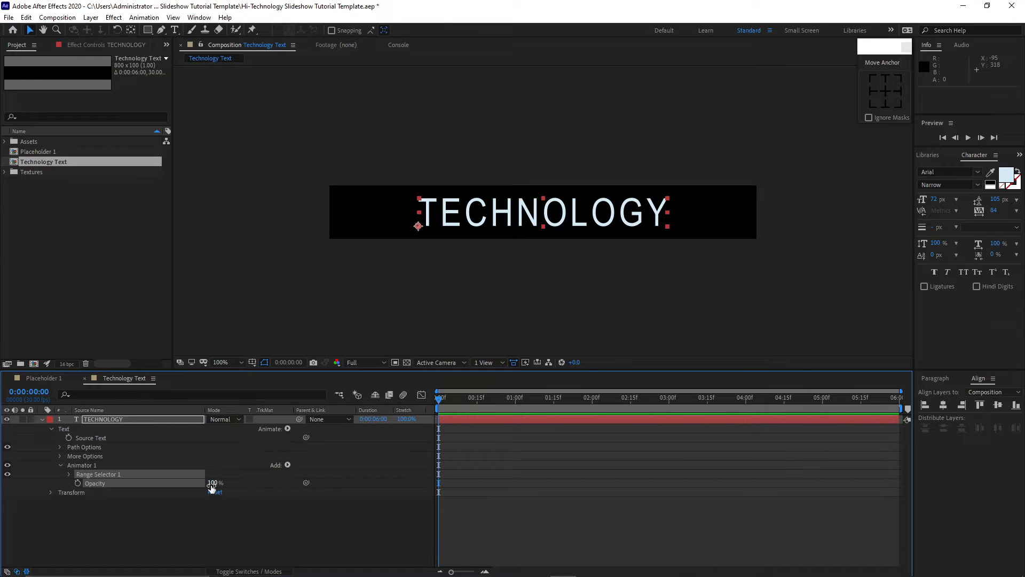
left_click_drag(211, 485, 143, 491)
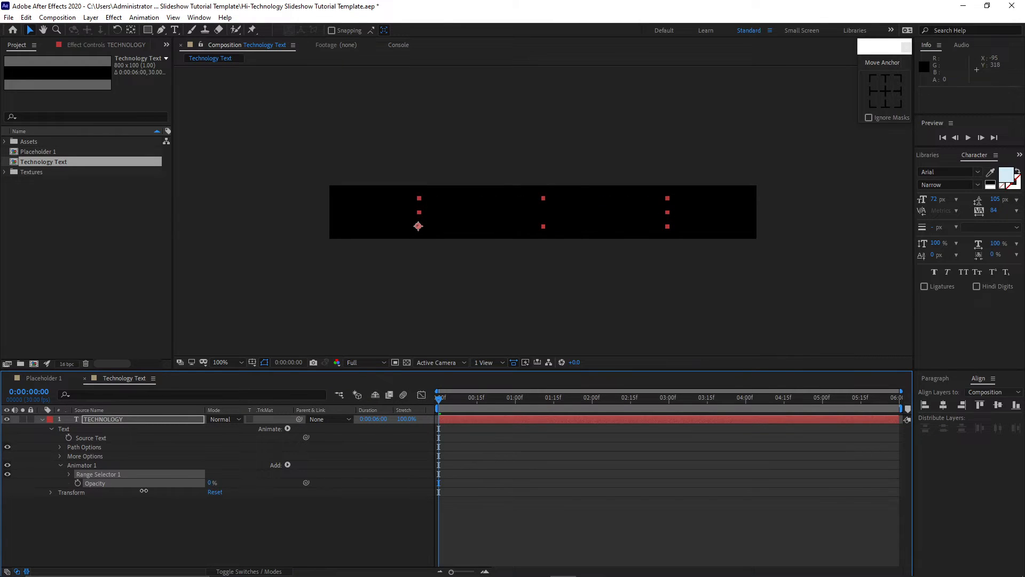
Set a keyframe for the range selector's Start at 0% on the first frame.
left_click(68, 475)
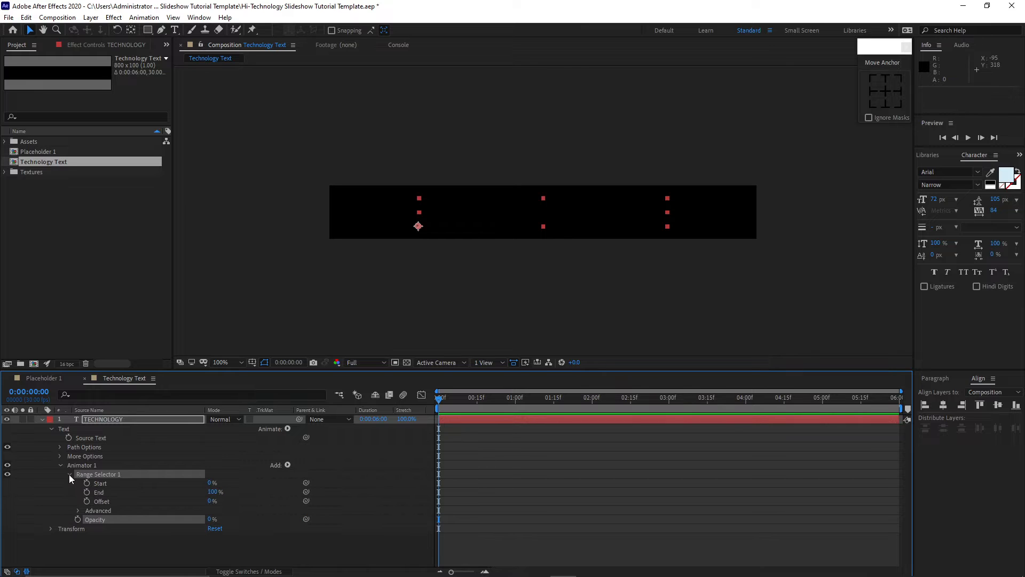
left_click(87, 483)
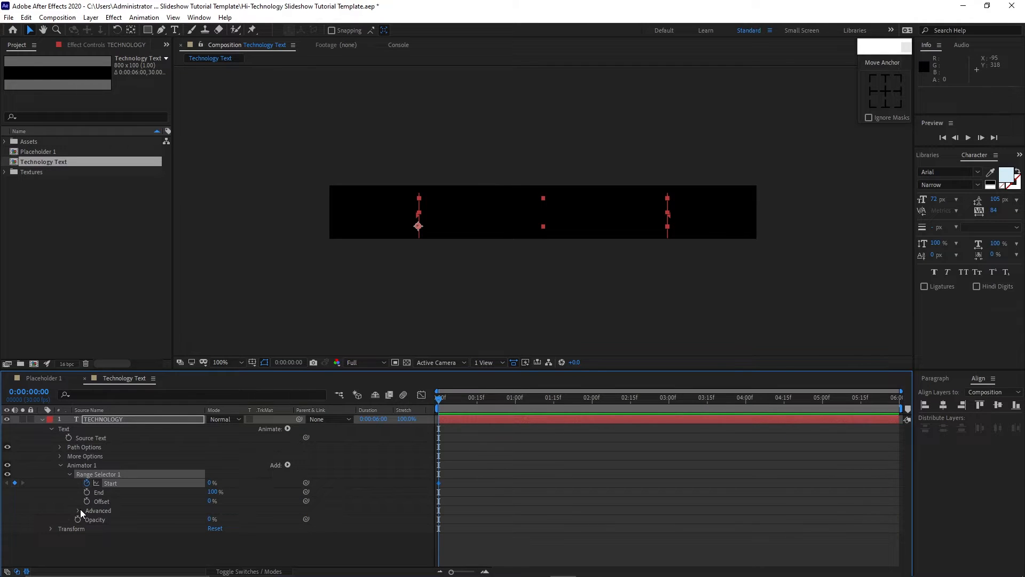
Turn on Randomize Order in the range selector's Advanced options and enable keyframing for Random Seed.
left_click(79, 509)
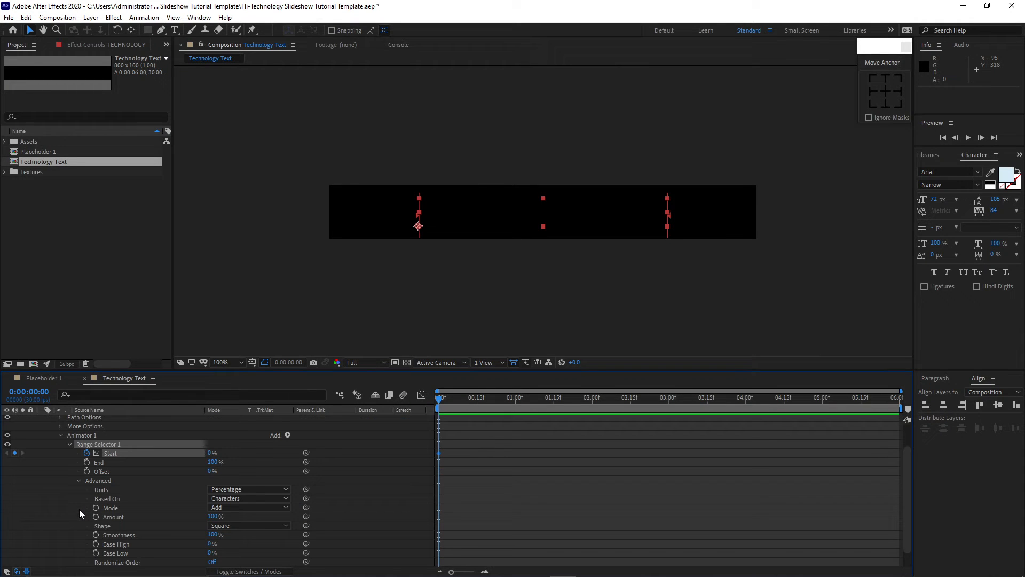
left_click(210, 562)
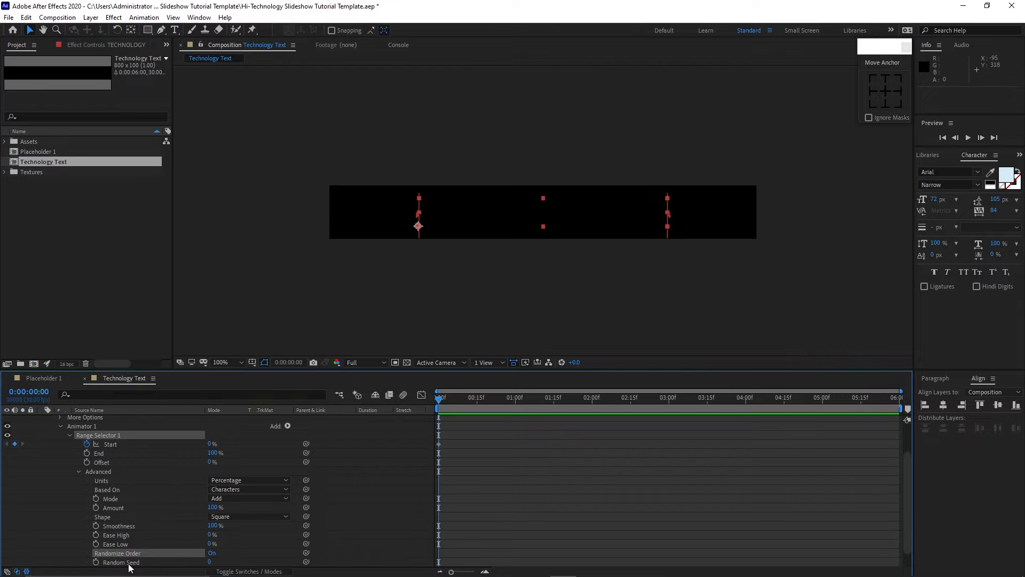
left_click(97, 563)
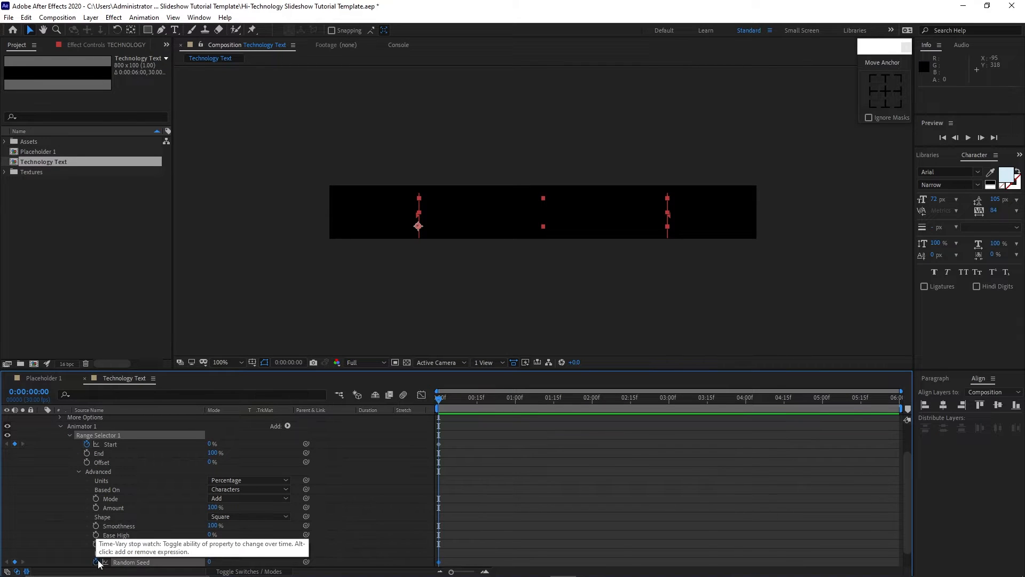
At 0:00:00:15, set the range selector's Start to 44%.
left_click_drag(437, 402, 474, 412)
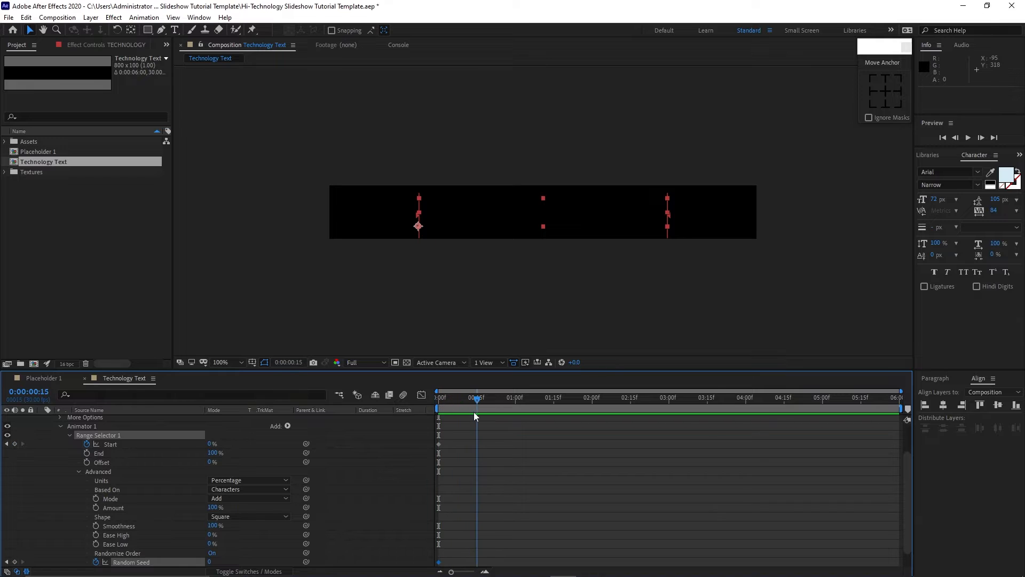
left_click(209, 445)
type("44")
At 0:00:01:00, set the range selector's Start to 100%.
left_click_drag(480, 401, 518, 409)
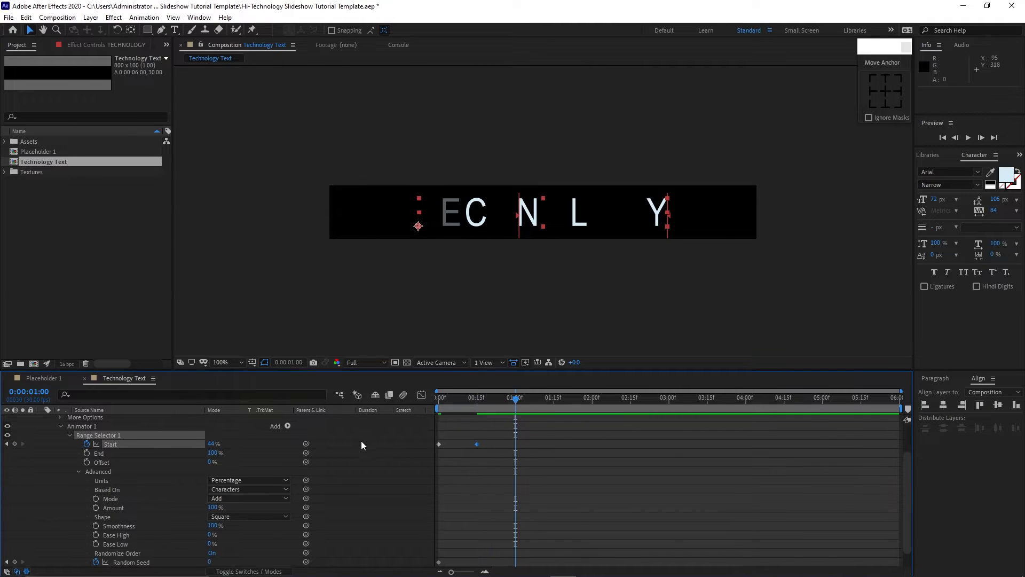
left_click(213, 443)
type("100")
Add a Start keyframe at 0:00:01:10, then set Start to 90% at 0:00:01:11.
left_click_drag(519, 405, 542, 406)
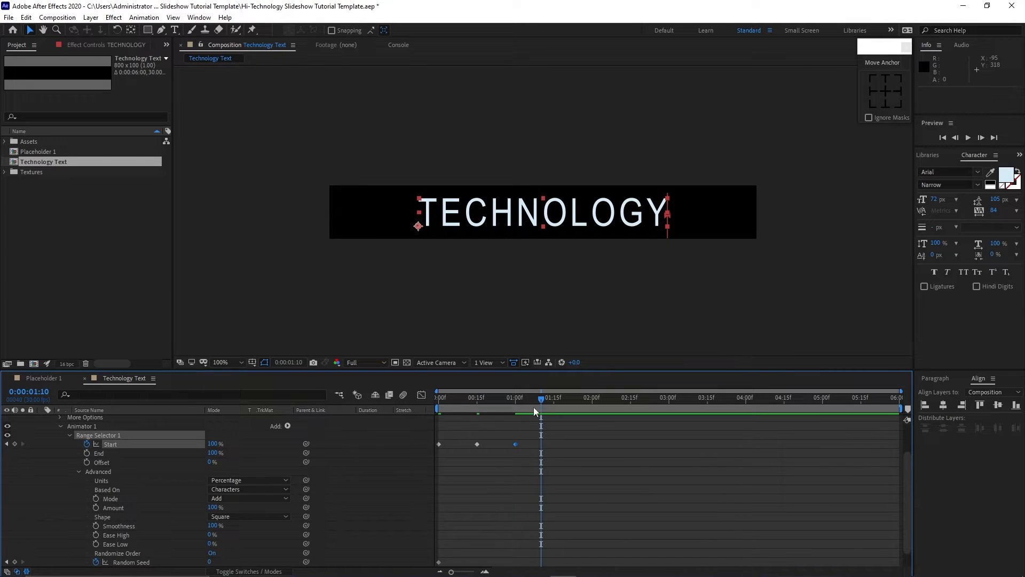
left_click(15, 445)
left_click_drag(541, 401, 544, 402)
left_click(213, 444)
type("90")
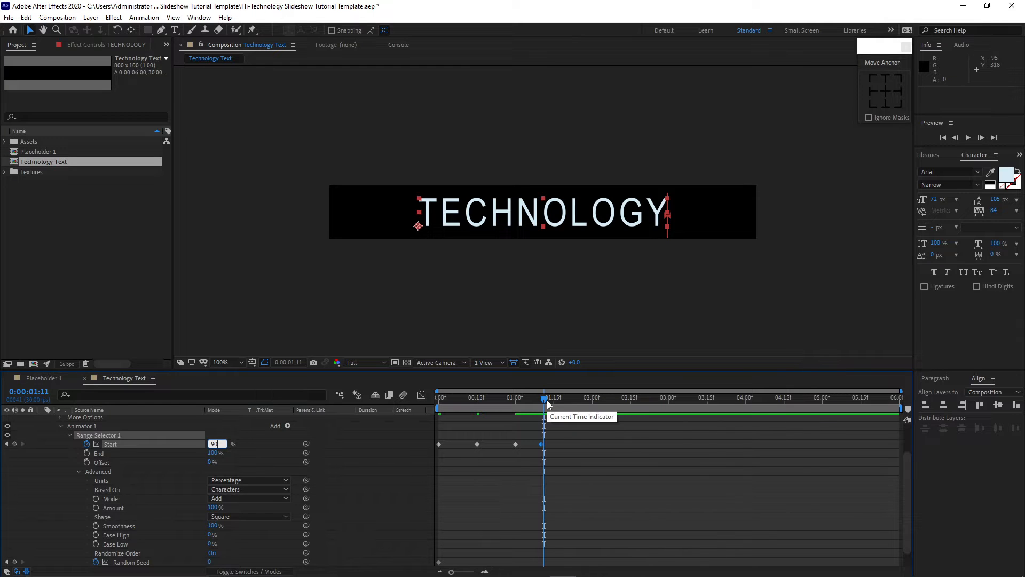
At 0:00:02:08, add a Start keyframe and set Random Seed to 132.
left_click_drag(546, 399, 614, 408)
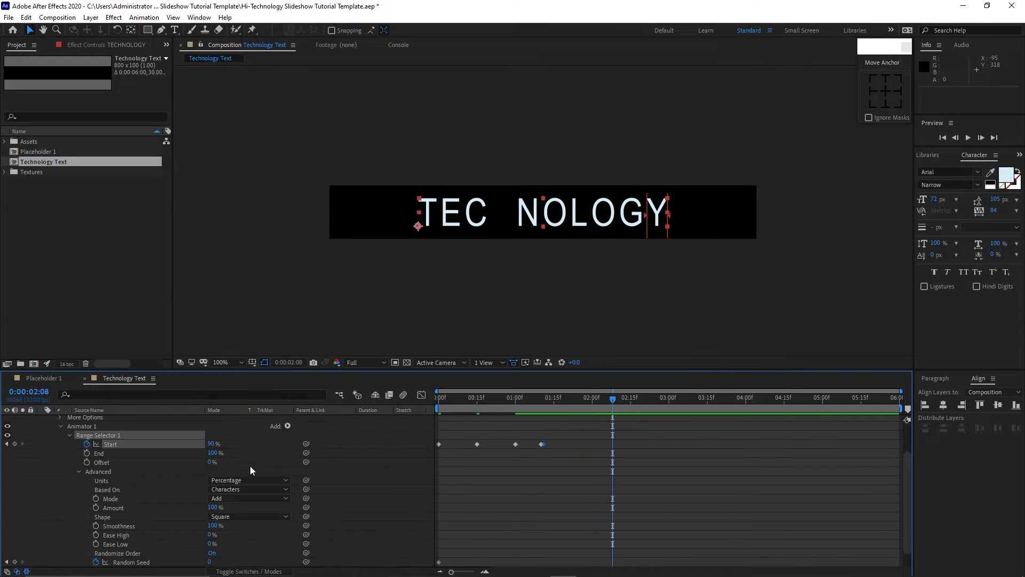
left_click(15, 444)
left_click(211, 562)
type("132")
At 0:00:02:09, set the range selector's Start to 100%.
left_click(615, 401)
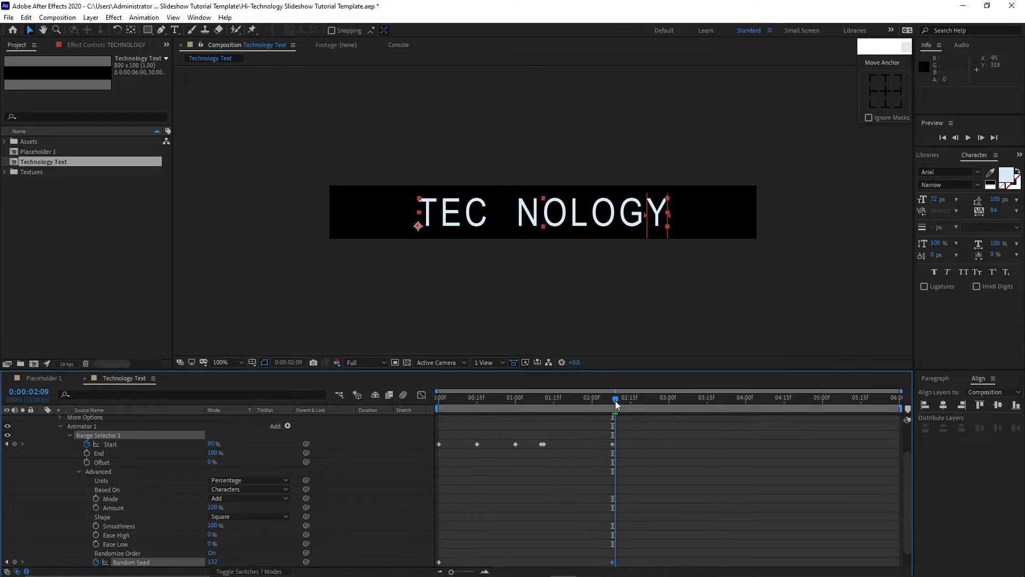
left_click(212, 444)
type("1")
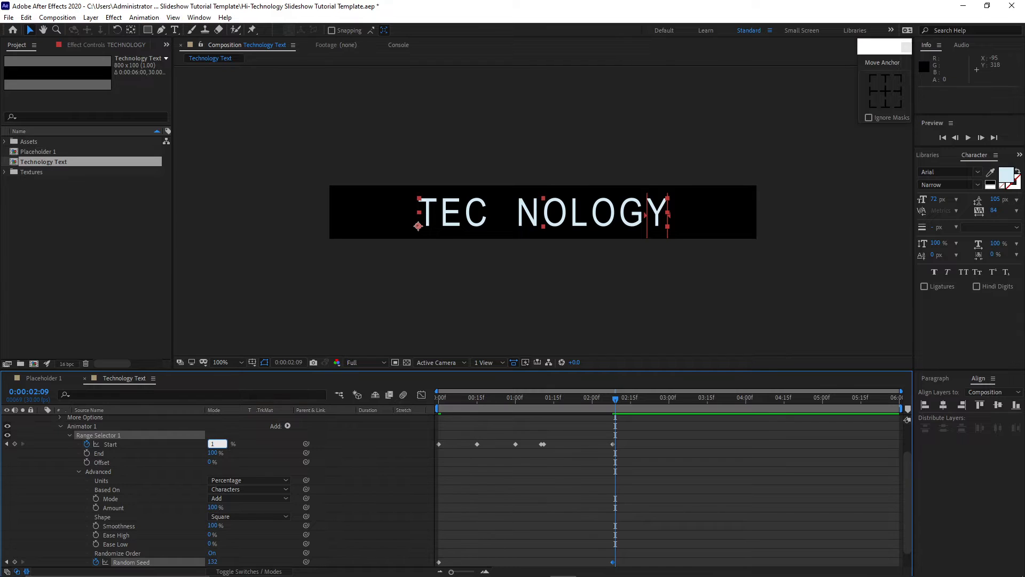
type("00")
Preview the text flicker animation from the beginning of the composition.
left_click(477, 444)
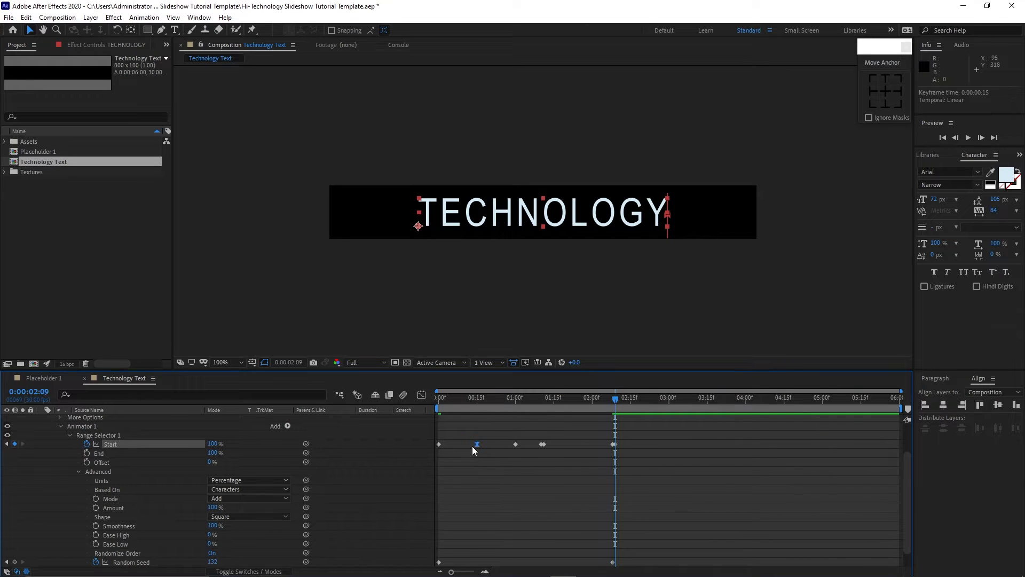
left_click_drag(496, 399, 436, 399)
left_click(968, 138)
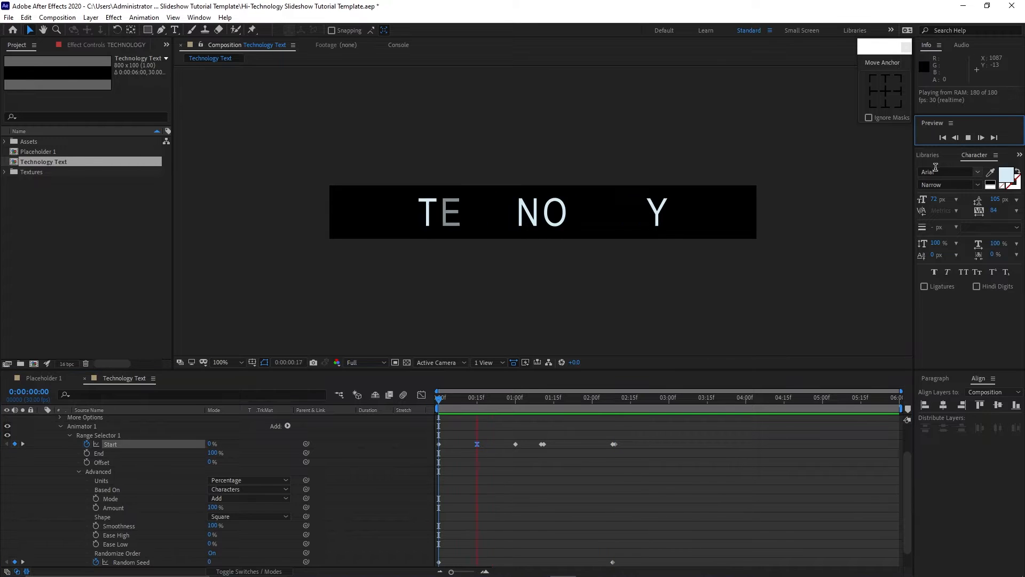
left_click(968, 137)
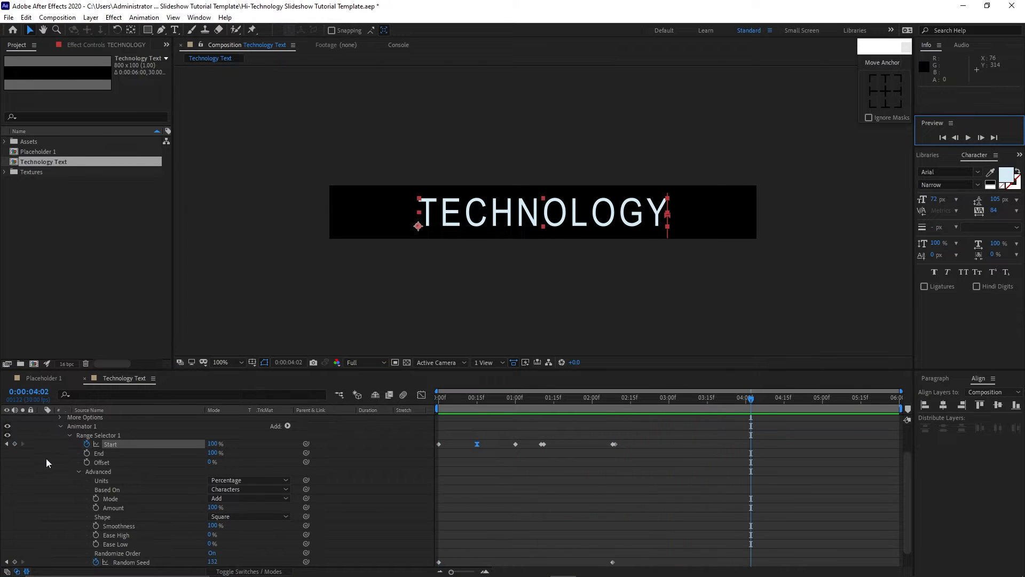
Create a new composition named Slideshow Text with the same 800 x 100 settings.
left_click(70, 435)
left_click(51, 428)
left_click(41, 419)
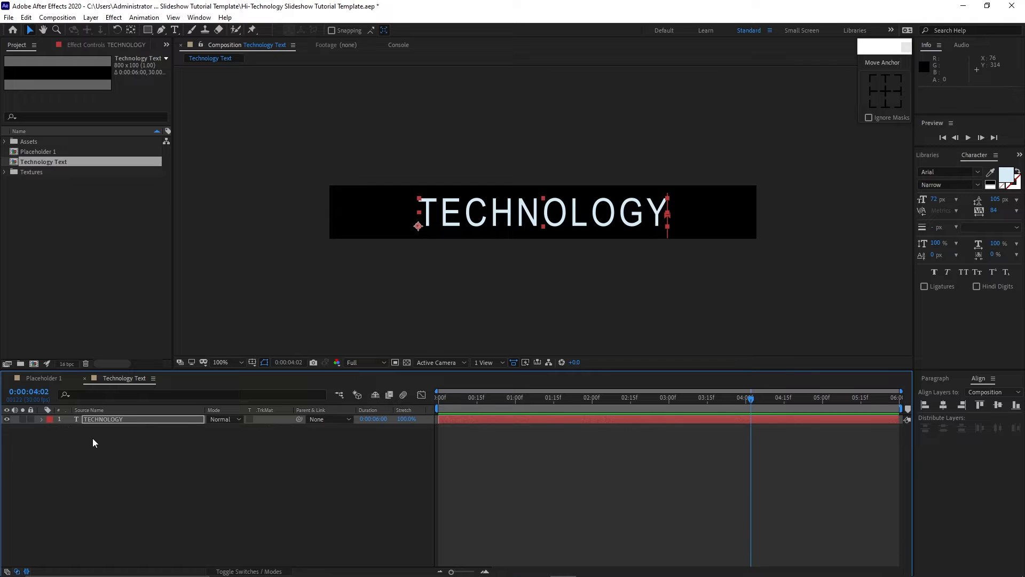
left_click(57, 17)
left_click(69, 30)
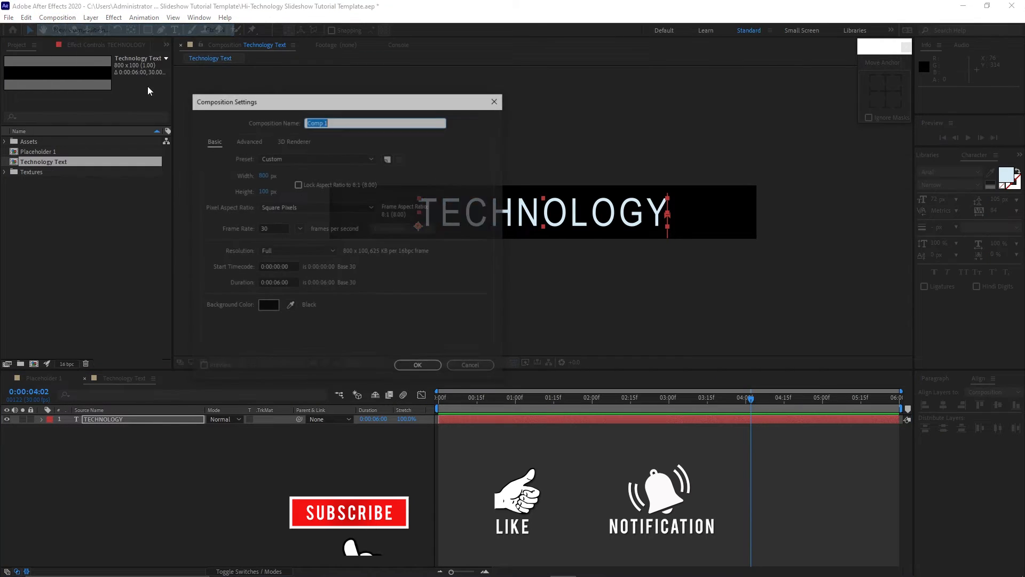
type("Sli")
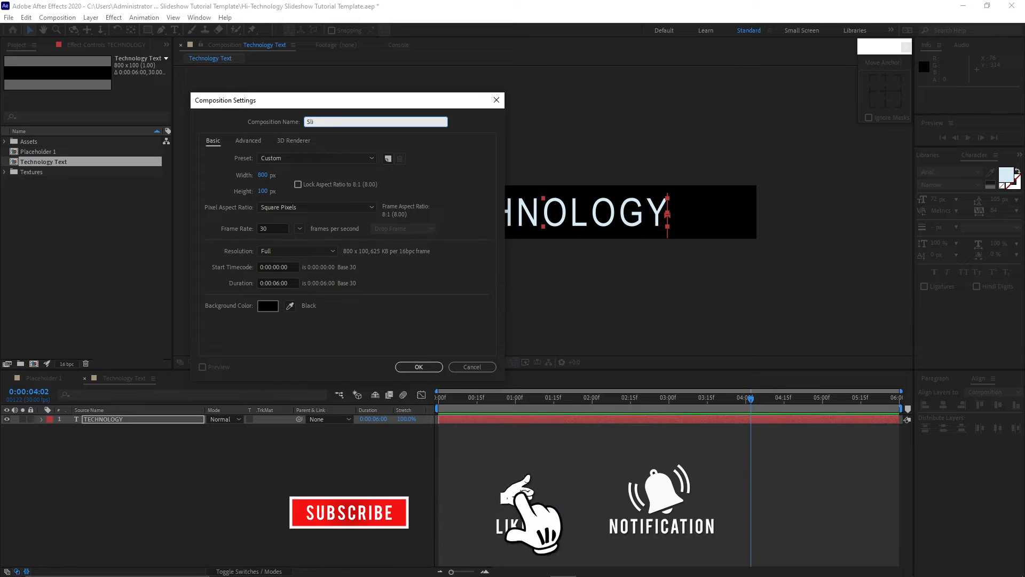
type("desho")
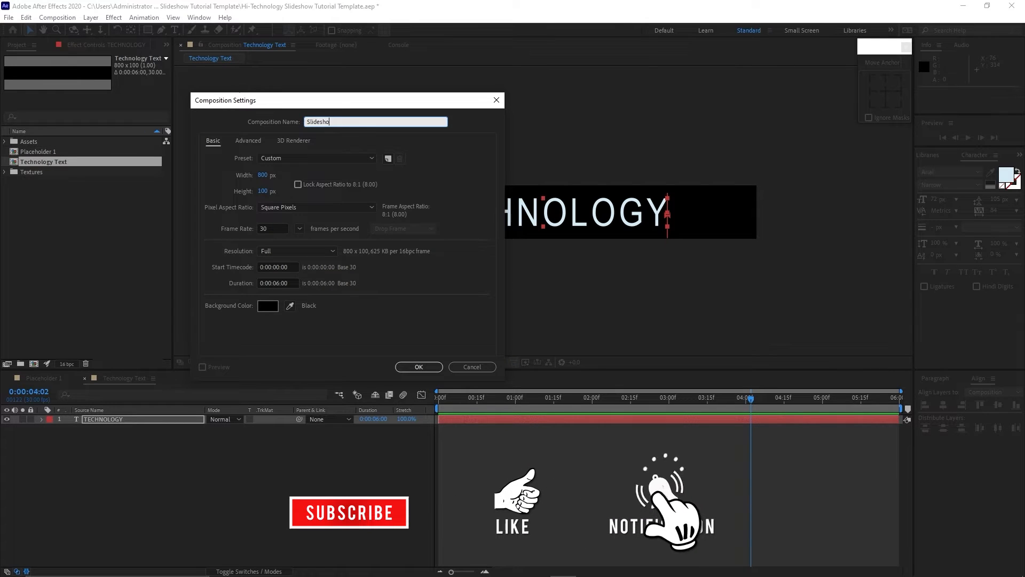
type("w Te")
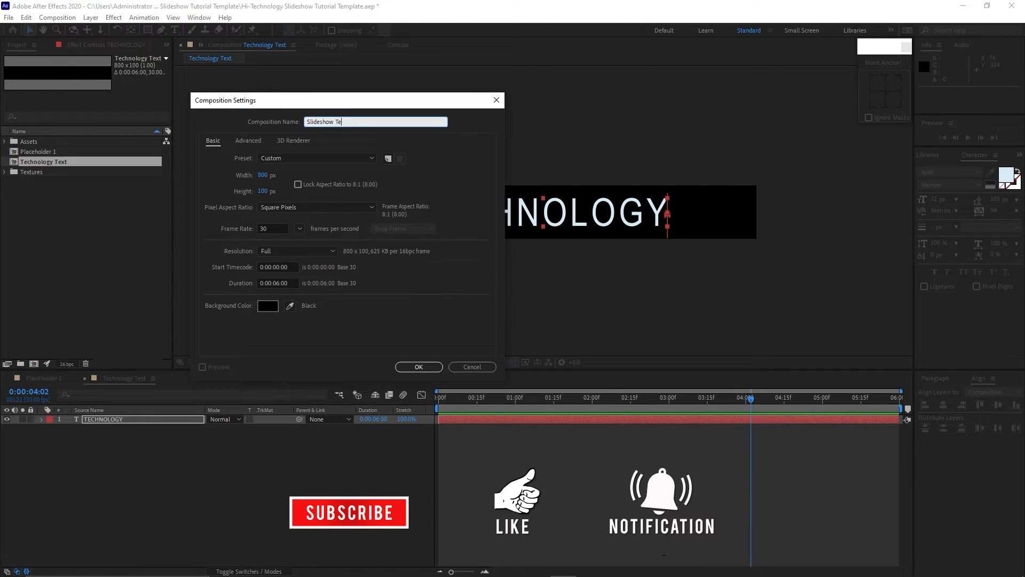
type("xt")
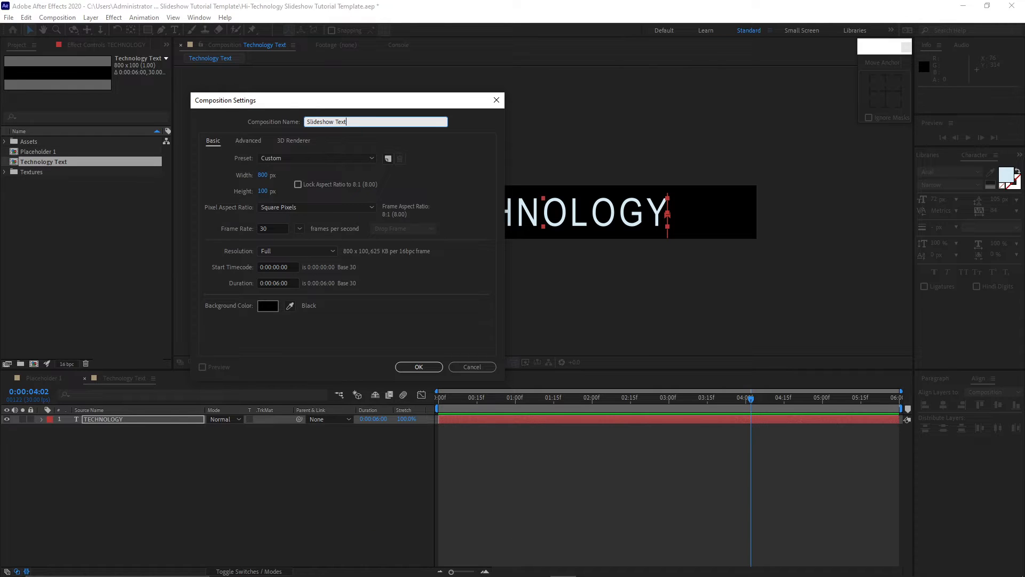
left_click(418, 366)
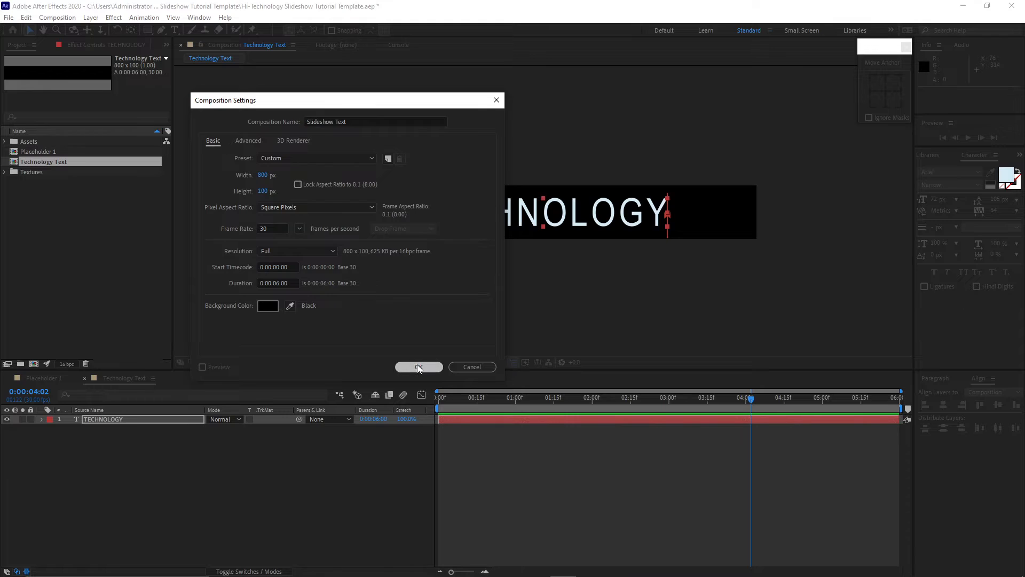
Type the text SLIDESHOW in the new composition.
left_click(175, 30)
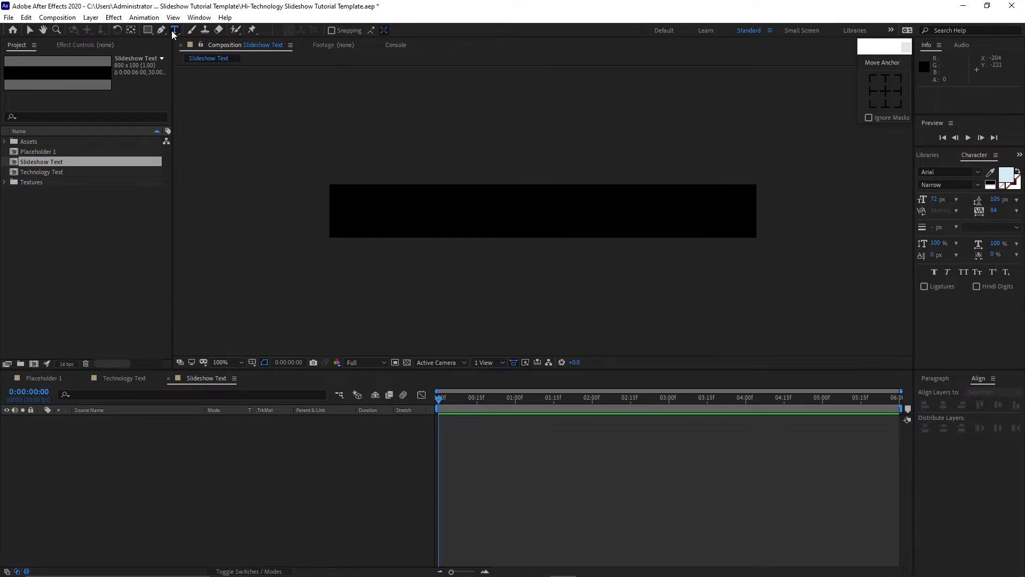
left_click(441, 209)
type("S")
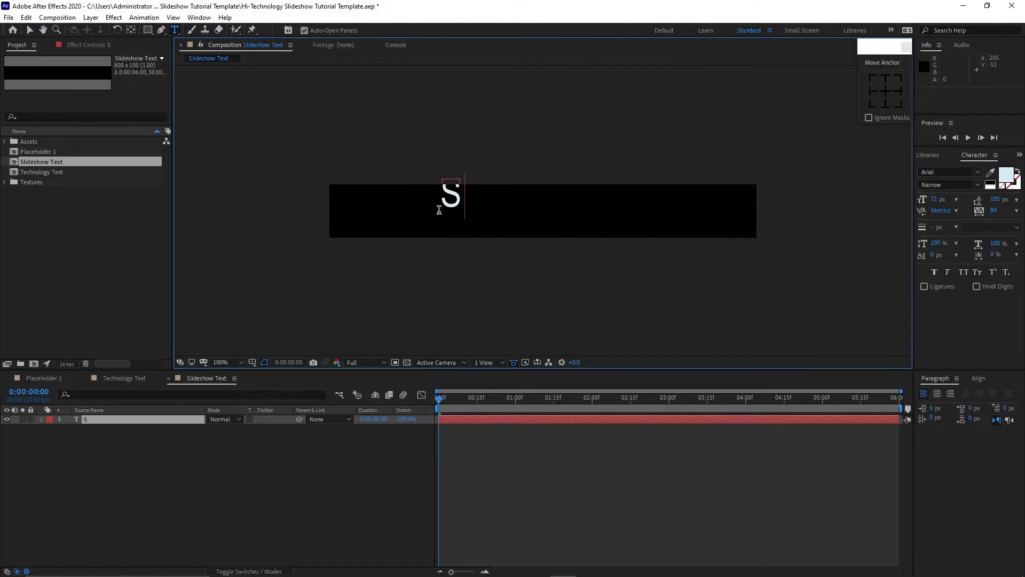
type("LIDESHOW")
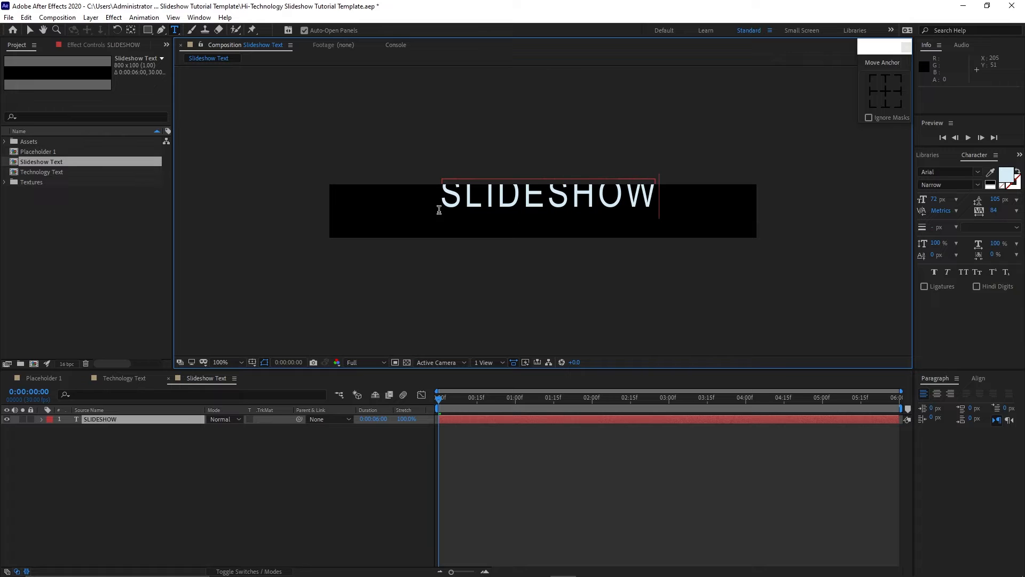
key("Escape")
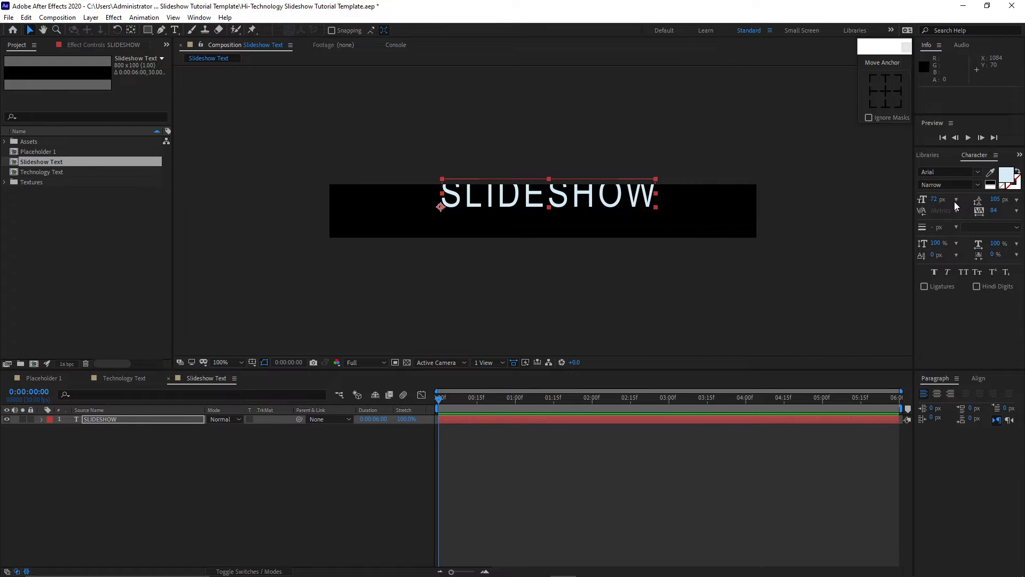
Set the text's font size to 26 px and tracking to 466.
left_click(931, 198)
type("26")
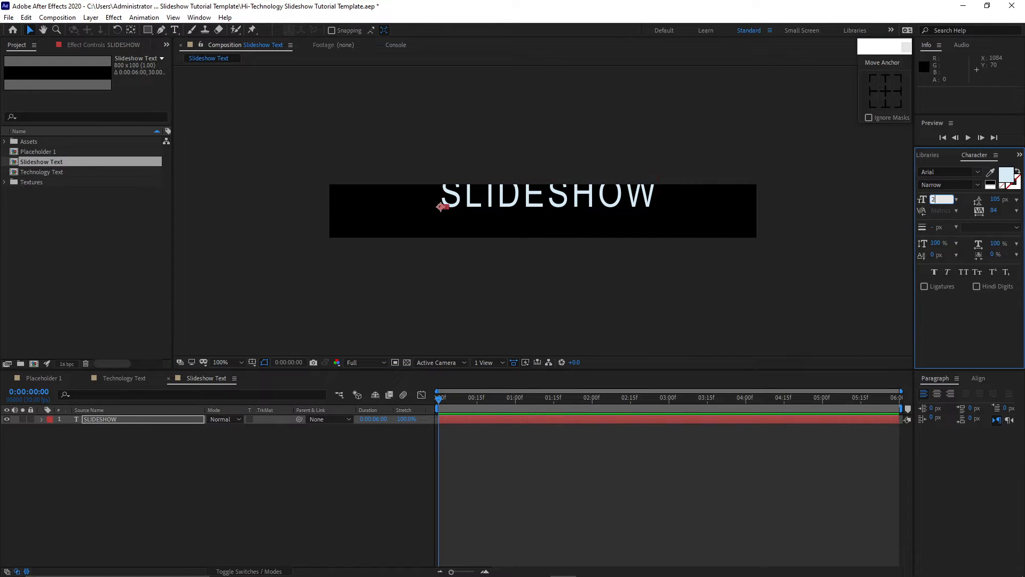
key("Return")
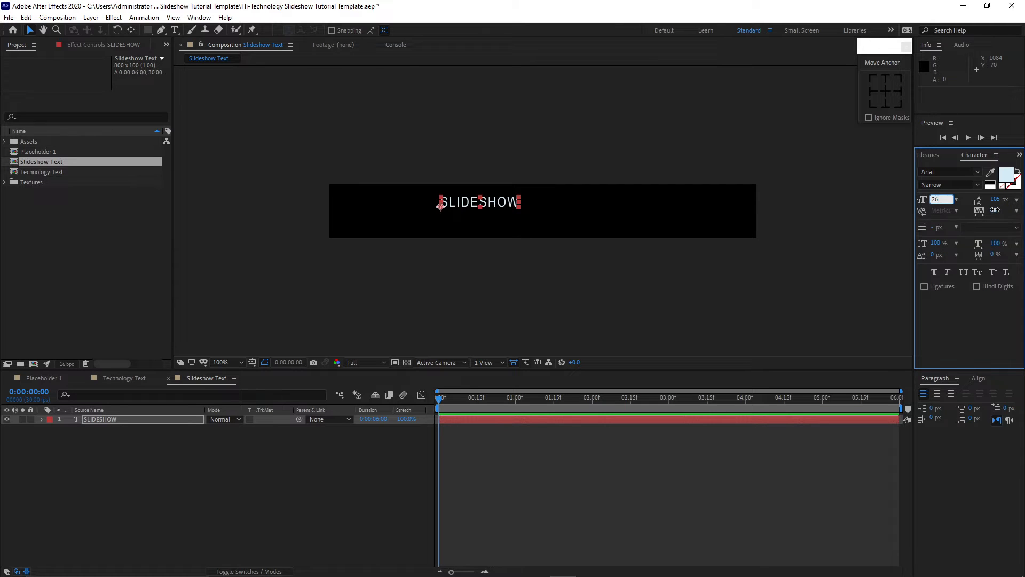
left_click(995, 210)
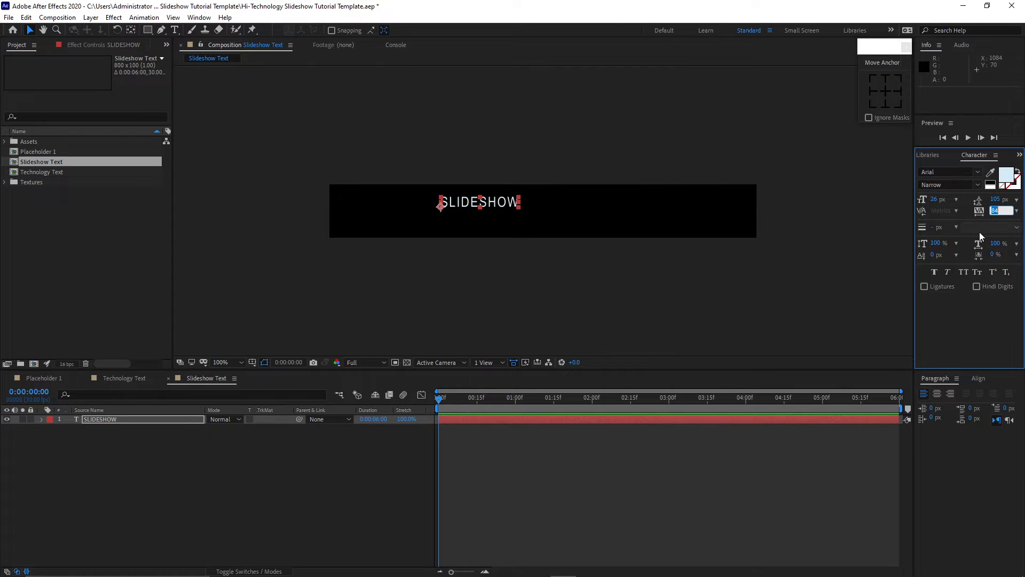
type("466")
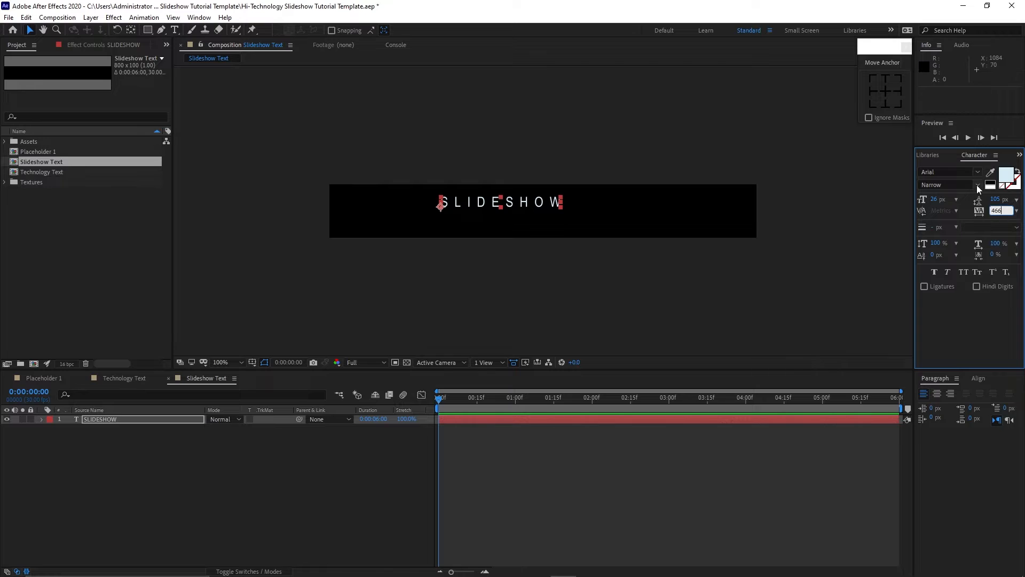
Switch the font style to Regular and center the text horizontally and vertically in the composition.
left_click(976, 185)
left_click(943, 239)
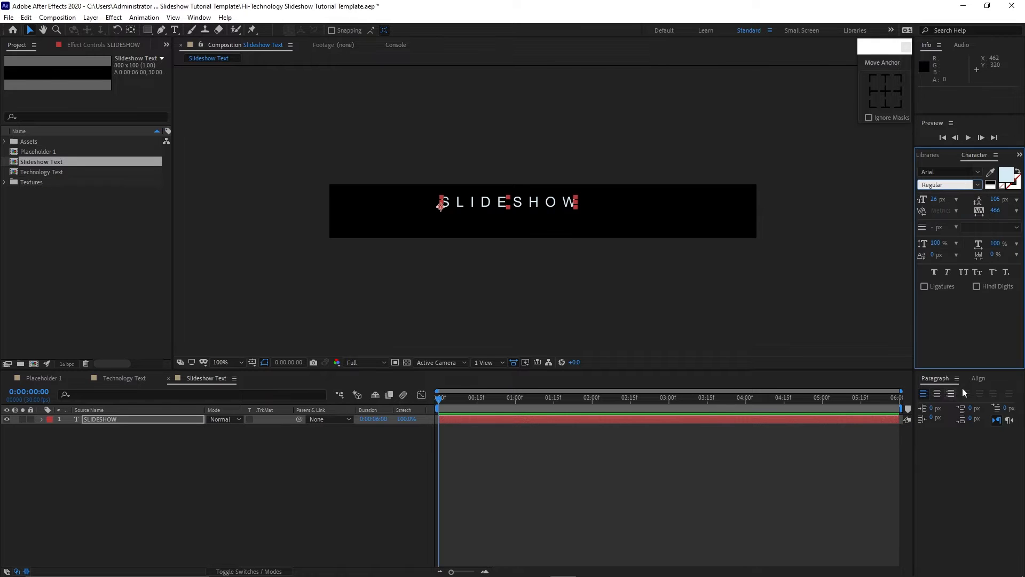
left_click(978, 378)
left_click(943, 405)
left_click(997, 405)
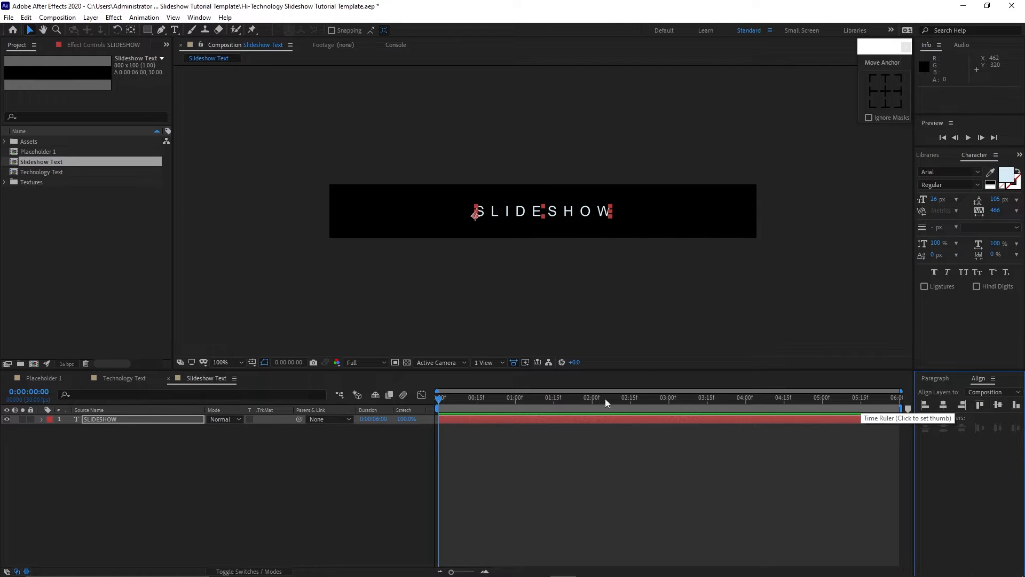
Add an Opacity animator to the SLIDESHOW layer and set its Opacity to 0%.
left_click(41, 419)
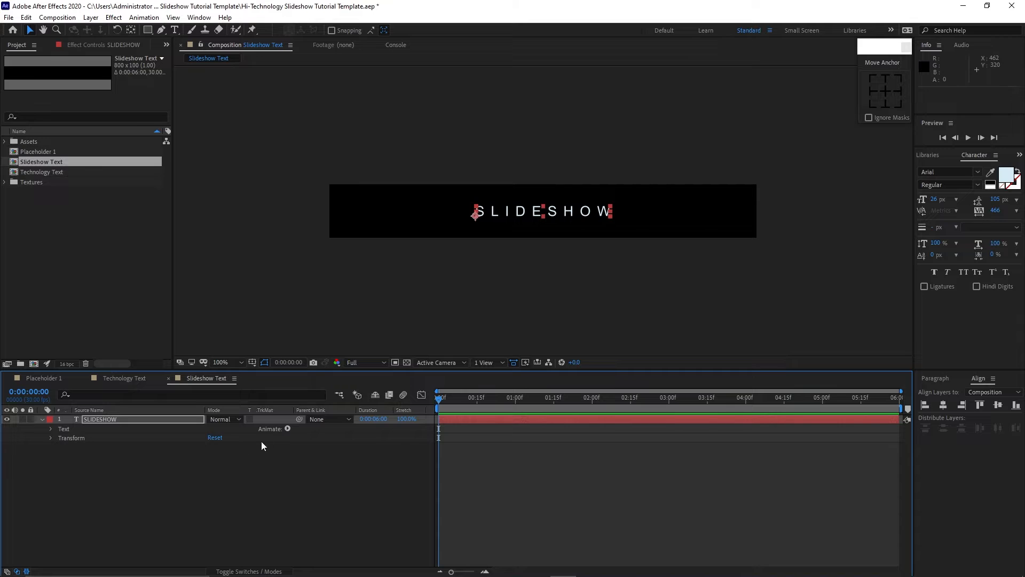
left_click(287, 429)
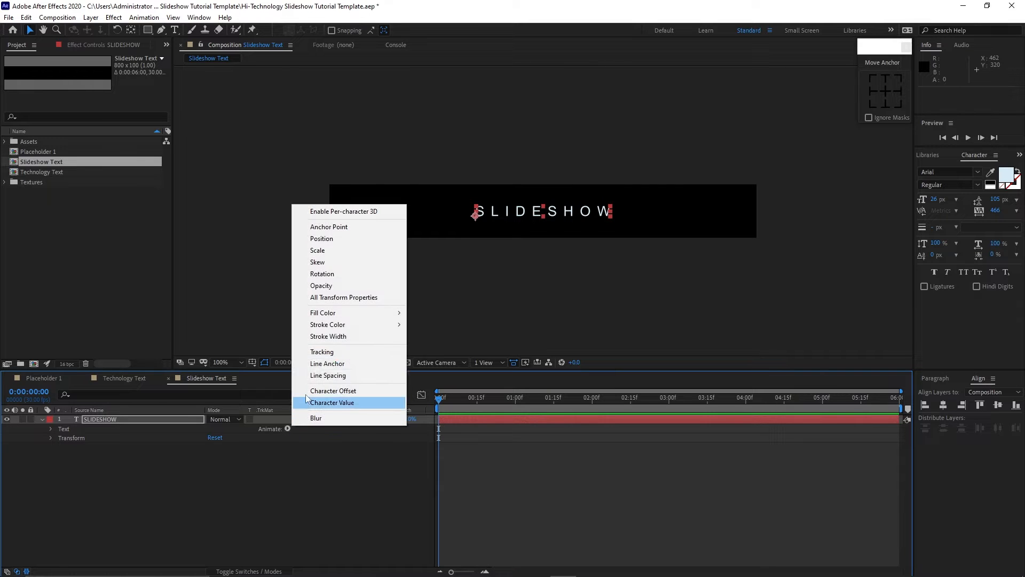
left_click(322, 286)
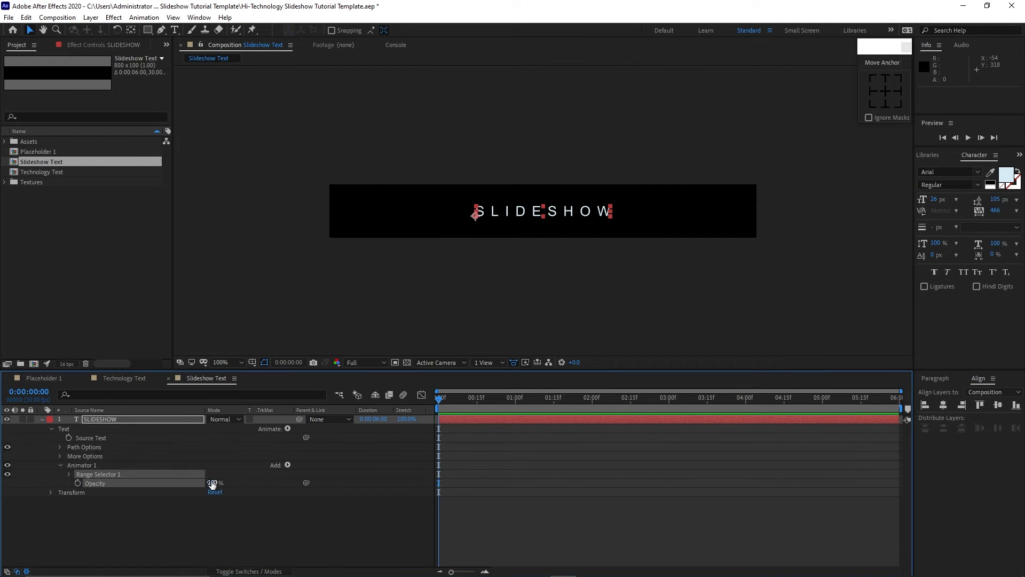
left_click_drag(212, 484, 131, 489)
At the first frame, keyframe the range selector's Start and Random Seed with Randomize Order turned on.
left_click(69, 474)
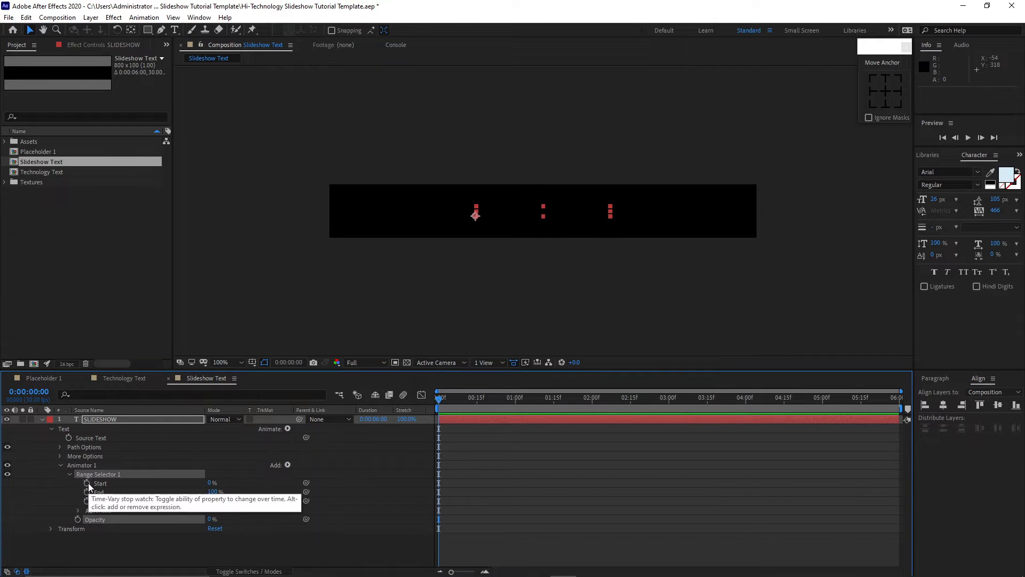
left_click(86, 483)
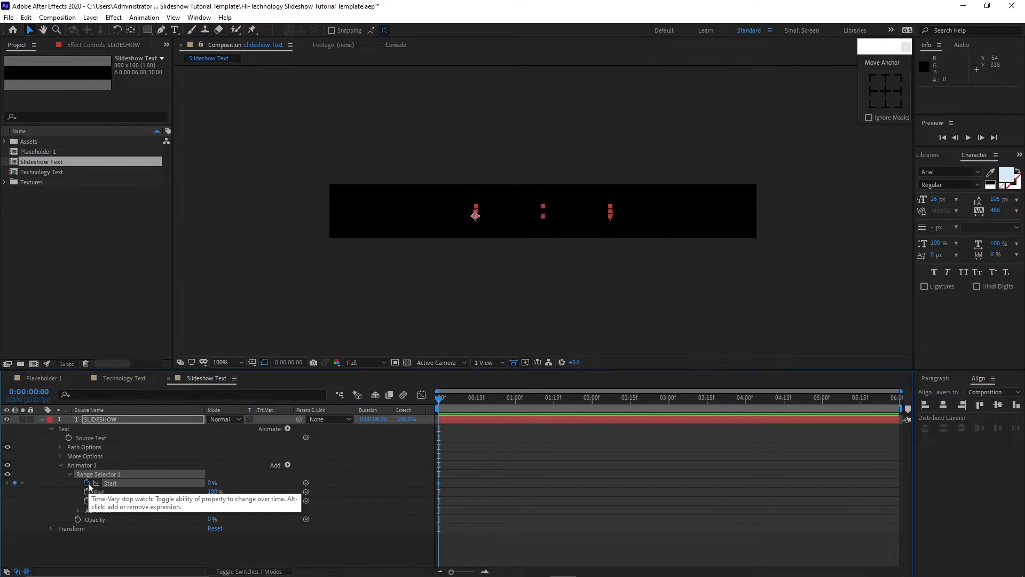
left_click(79, 511)
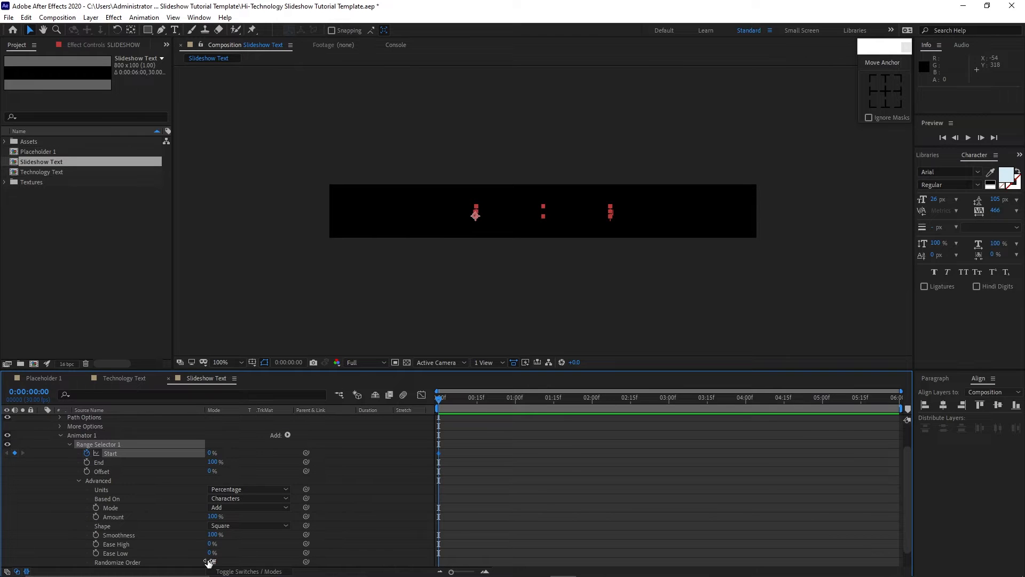
left_click(210, 562)
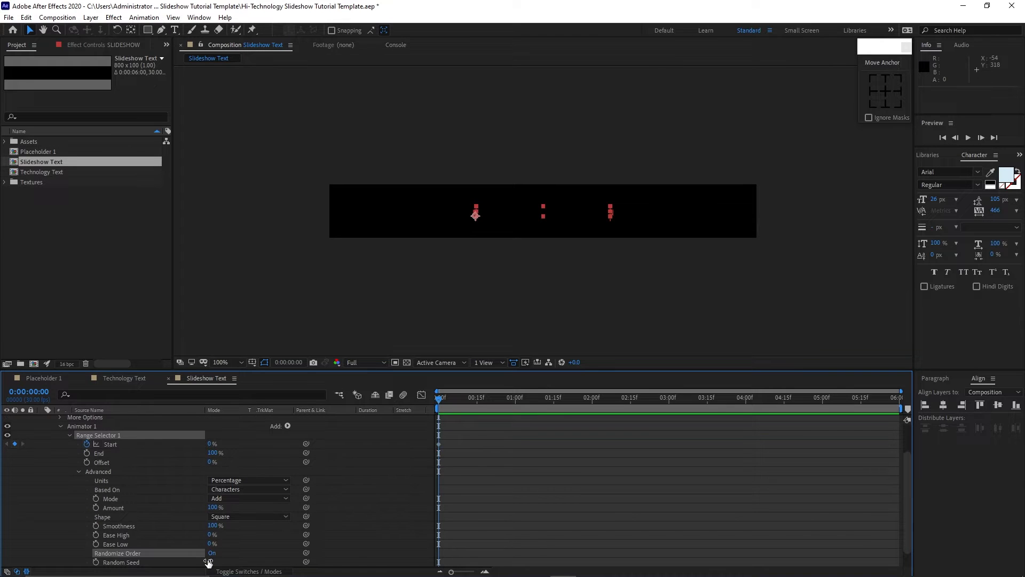
left_click(96, 562)
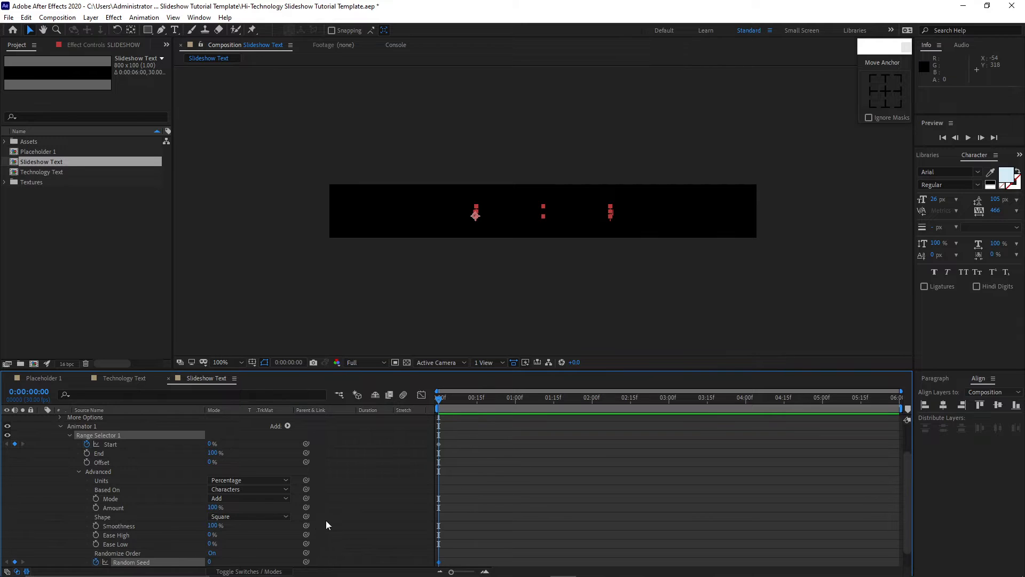
At 0:00:00:15, set the range selector's Start to 44%.
left_click_drag(438, 400, 475, 420)
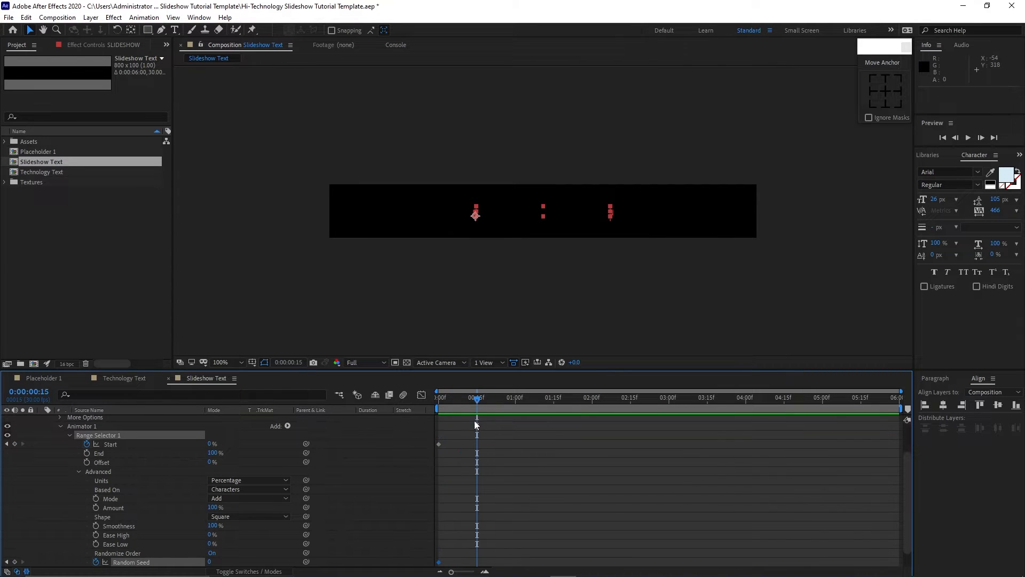
left_click(209, 445)
type("44")
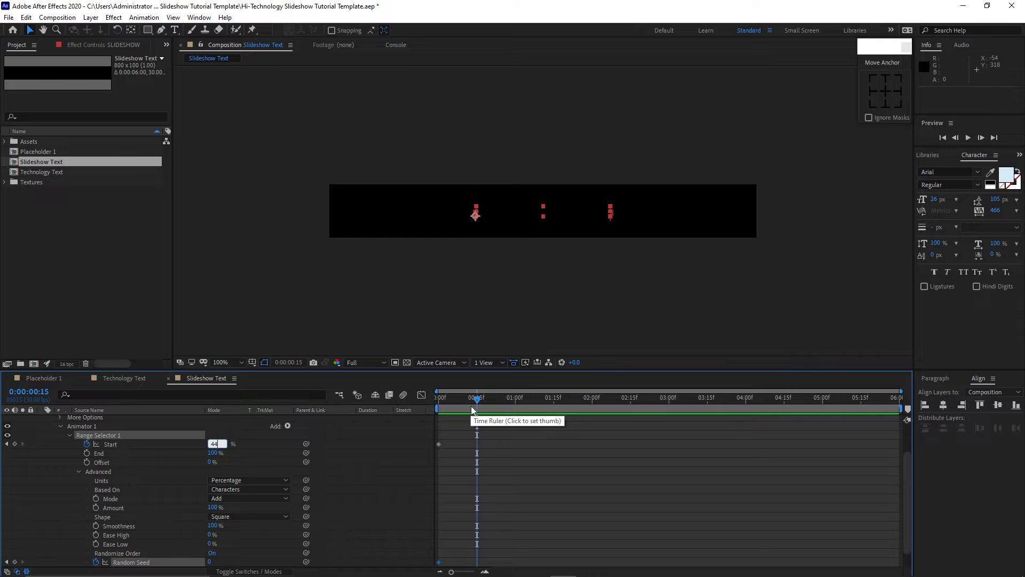
At 0:00:01:00, set Start to 100% and Random Seed to 18.
left_click_drag(479, 400, 517, 409)
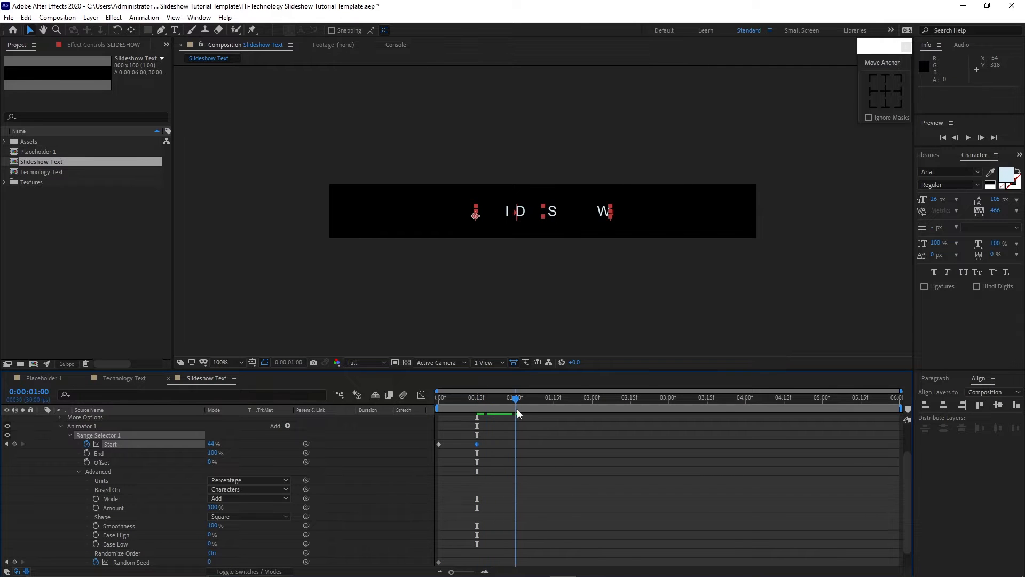
left_click(212, 444)
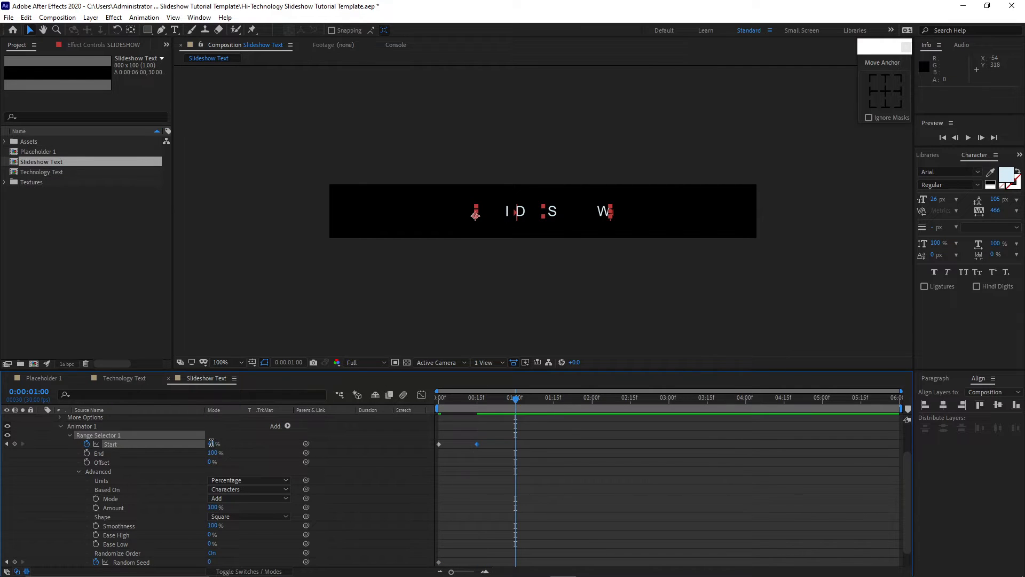
type("100")
left_click(210, 561)
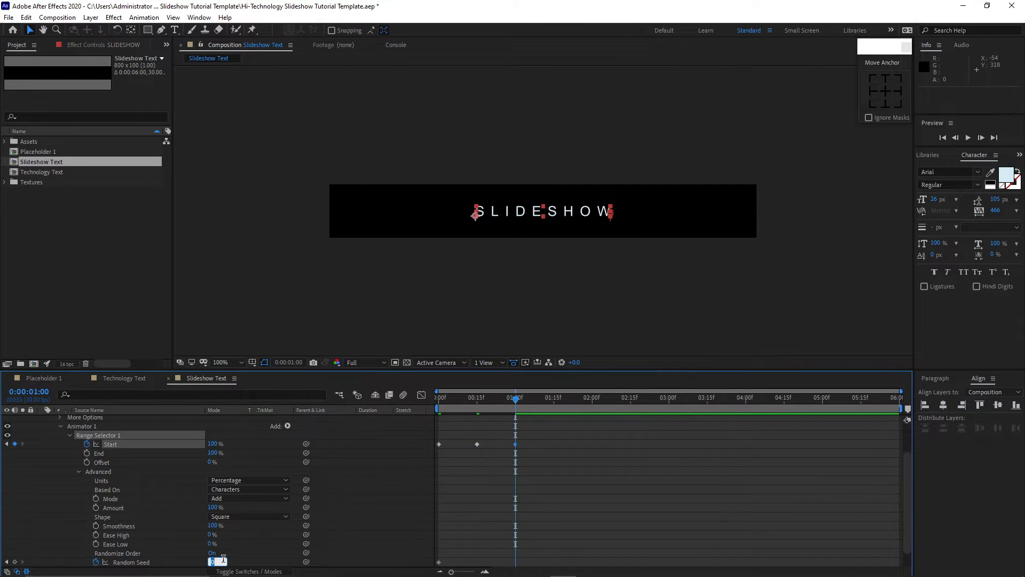
type("18")
left_click(477, 444)
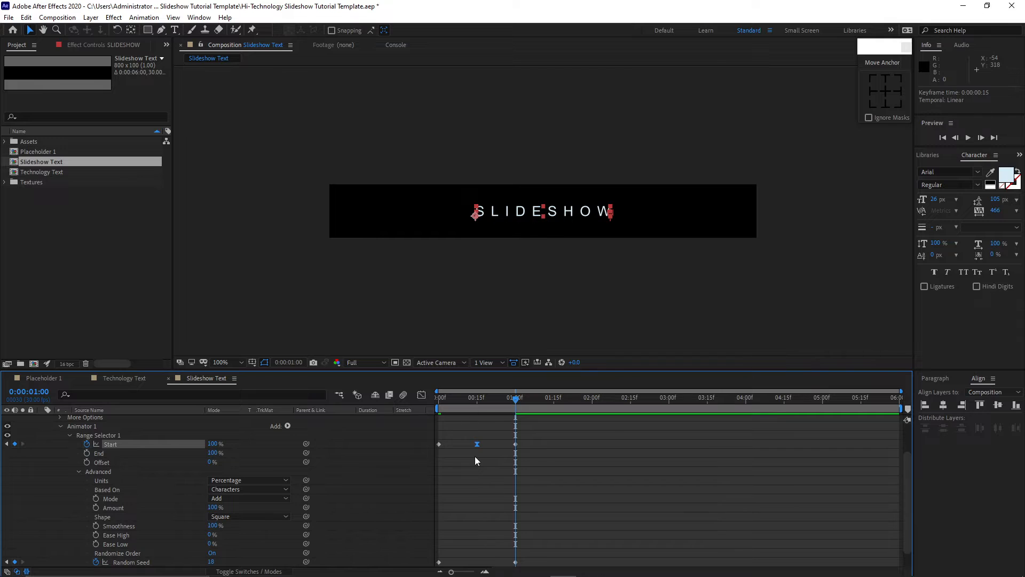
key("Page_Up")
left_click(56, 427)
left_click(68, 436)
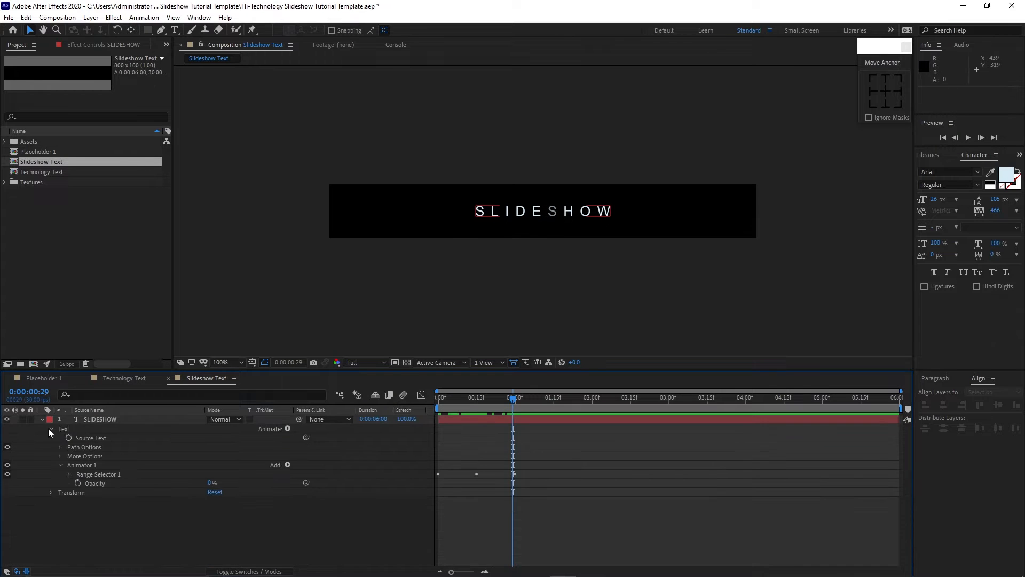
left_click(50, 428)
left_click(42, 420)
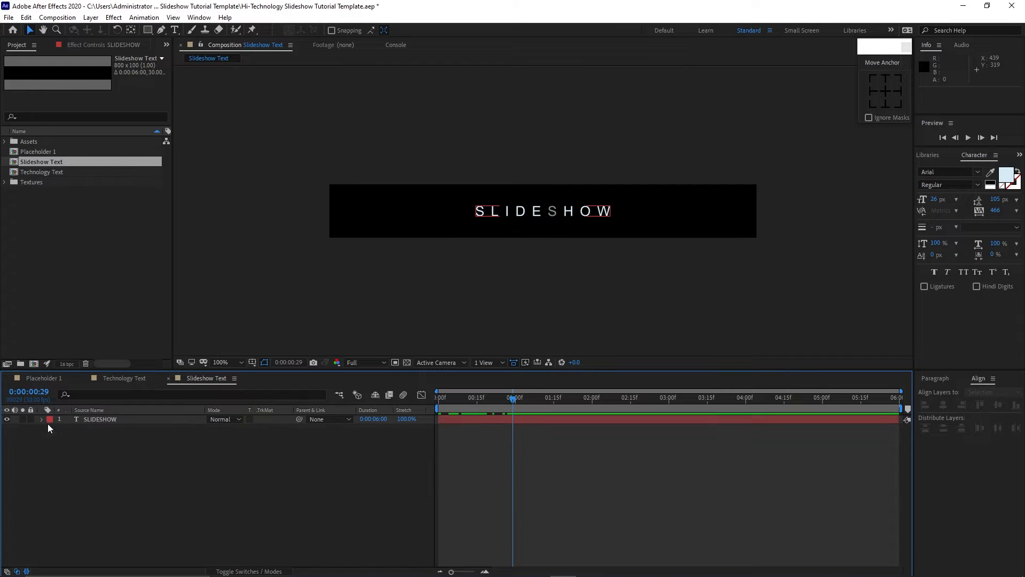
Create a new composition named Advanced Text with a height of 500 px.
left_click(57, 17)
left_click(68, 41)
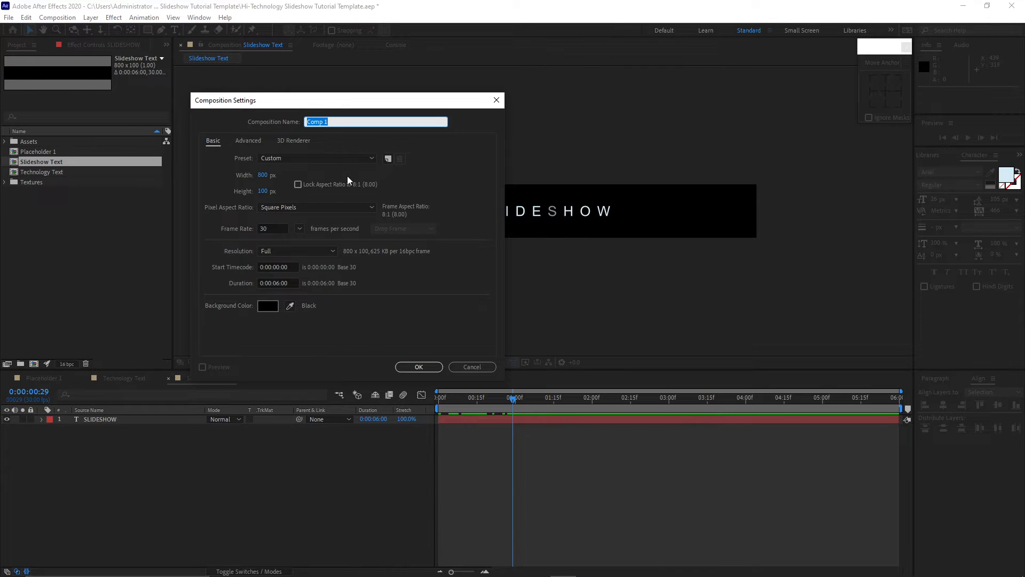
type("Advanced Text")
left_click(265, 191)
type("500")
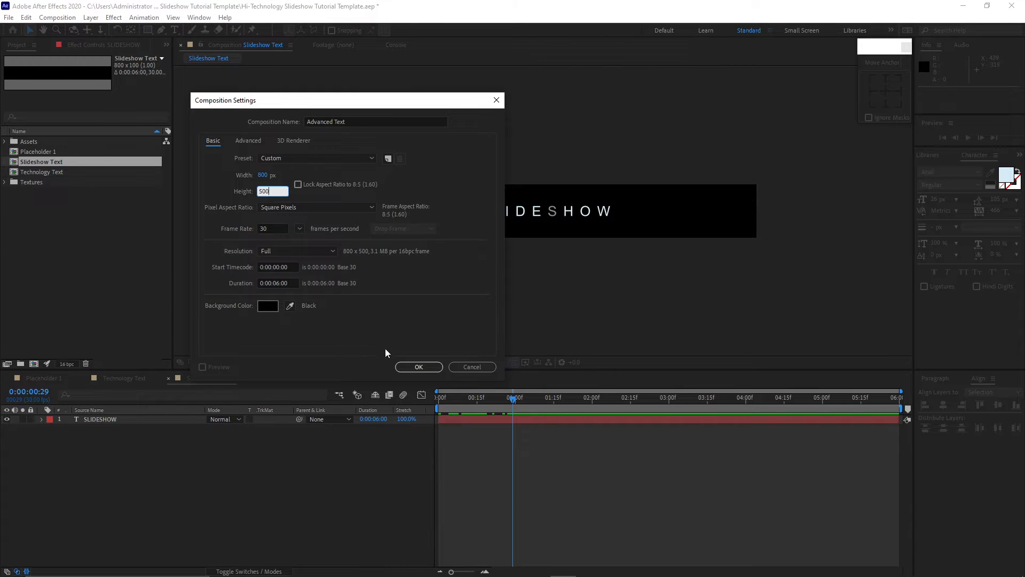
left_click(418, 367)
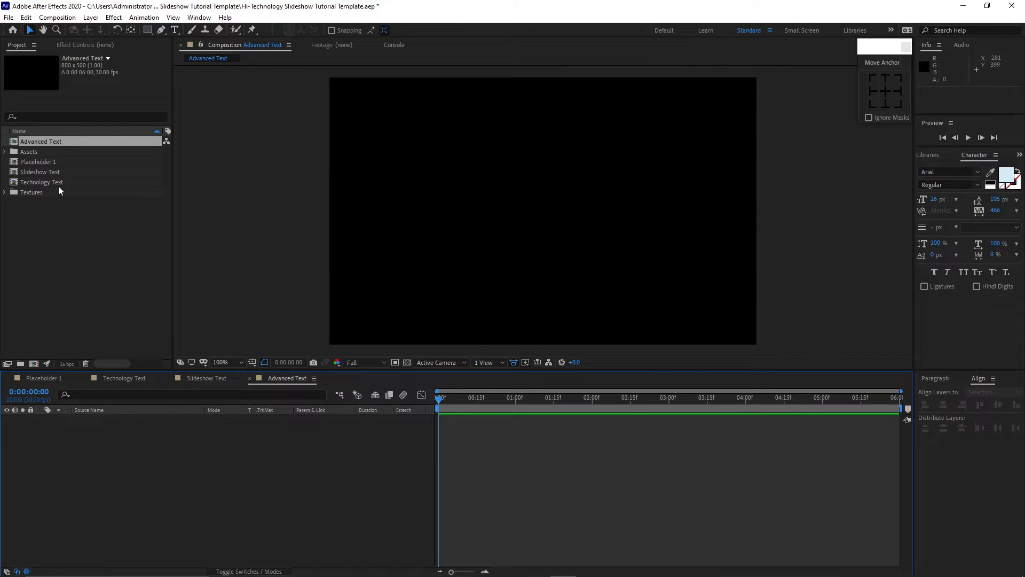
Add the Technology Text and Slideshow Text comps as layers, starting Slideshow Text at 0:00:00:10.
left_click_drag(57, 184, 109, 450)
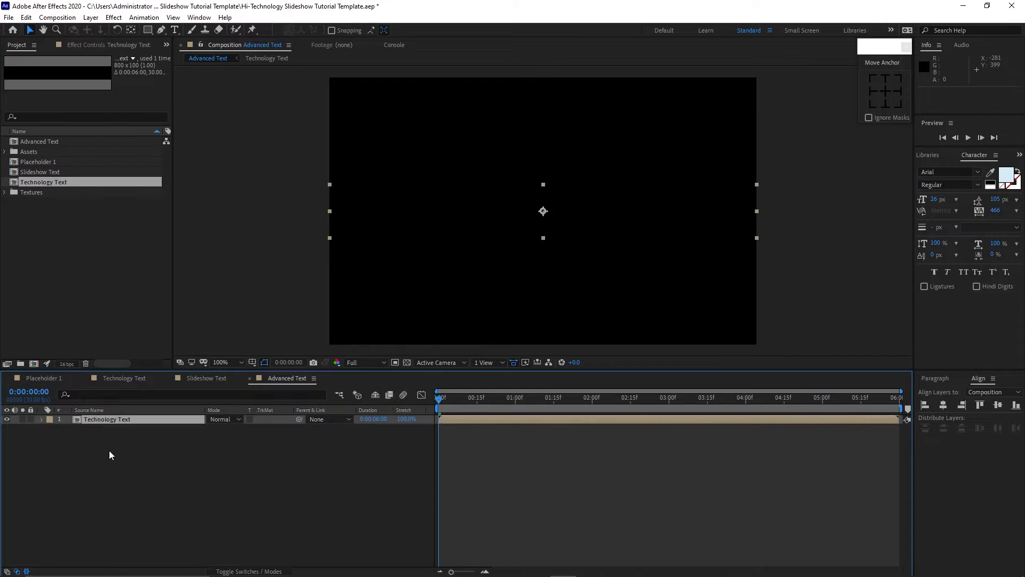
left_click_drag(49, 170, 102, 433)
left_click_drag(438, 399, 464, 405)
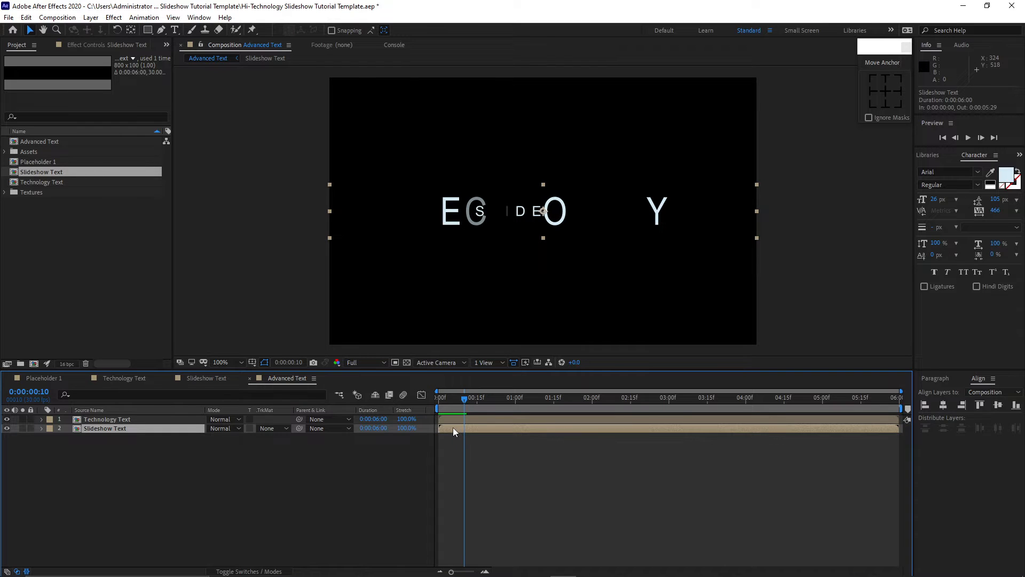
key("bracketleft")
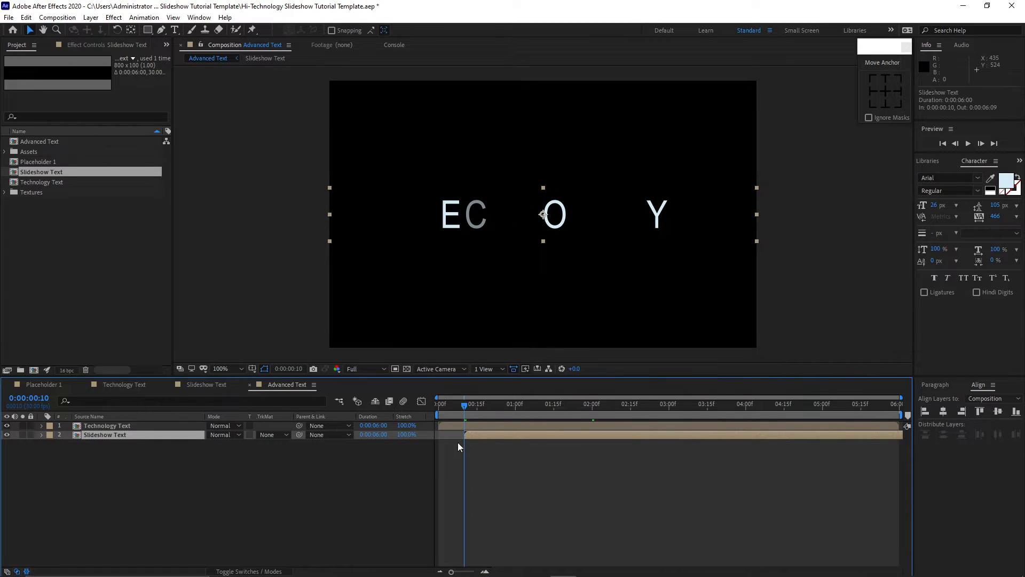
Set the Slideshow Text layer's Position Y to 314 so it sits below the title.
left_click_drag(465, 404, 596, 416)
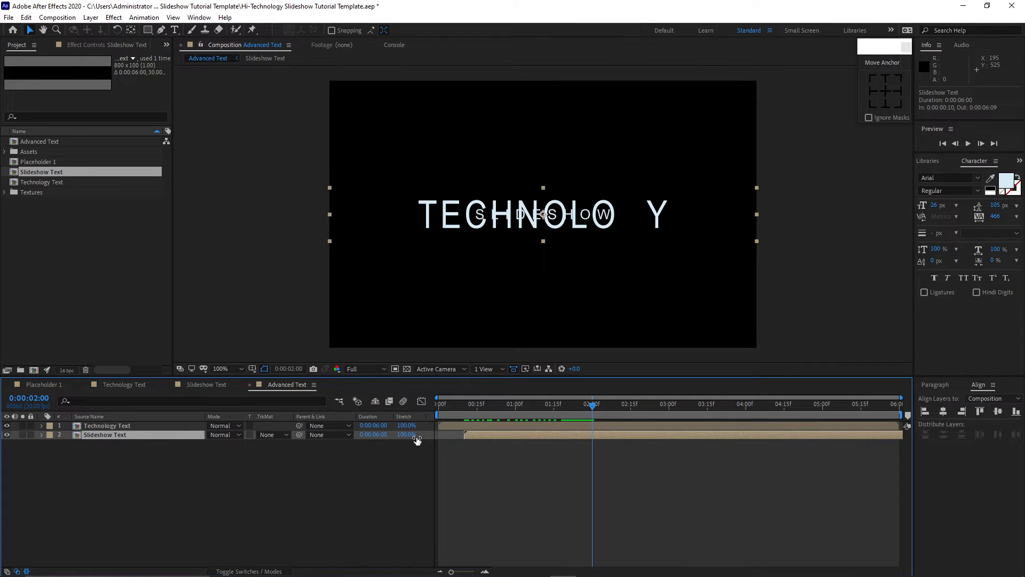
key("p")
left_click(230, 444)
type("314")
left_click(293, 495)
left_click(41, 435)
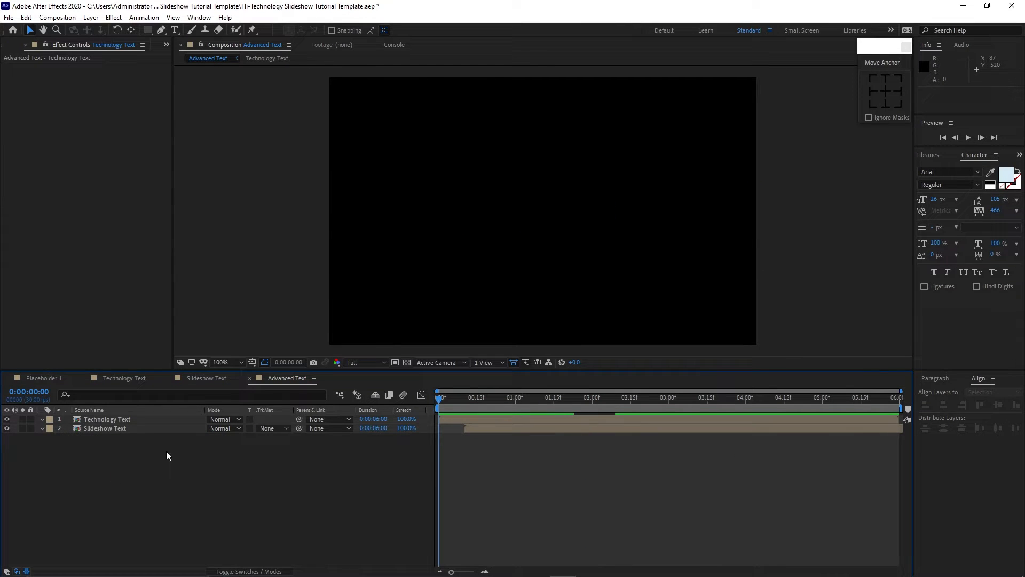
Apply the Block Dissolve effect to the Technology Text layer.
left_click(142, 421)
left_click(114, 17)
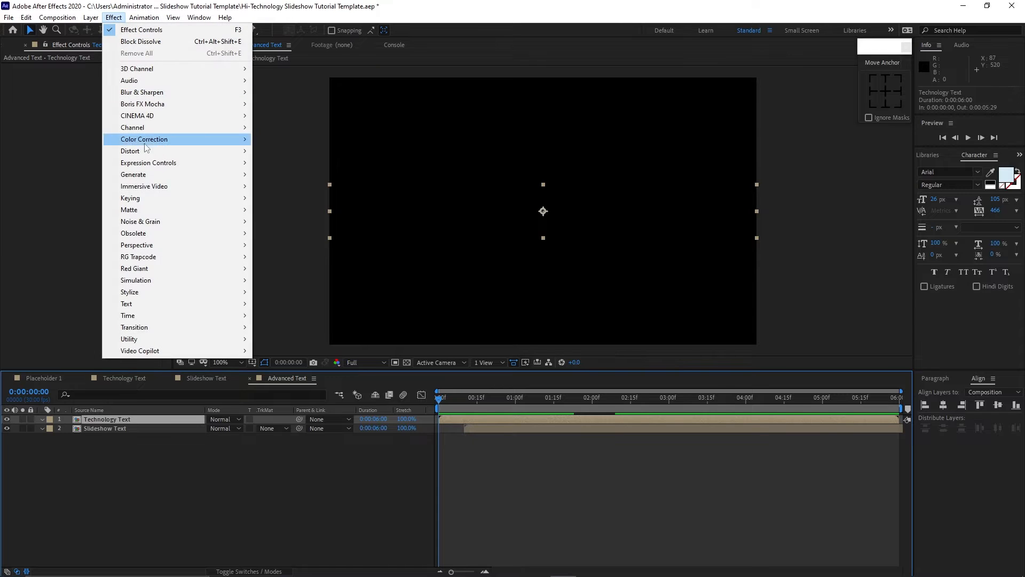
mouse_move(190, 325)
left_click(261, 329)
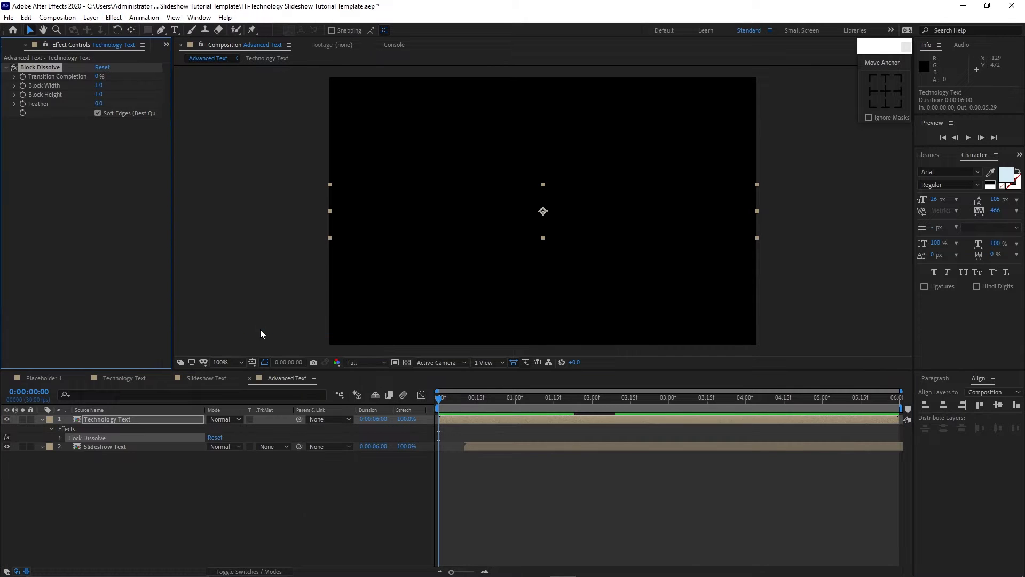
At the first frame, keyframe Block Dissolve with Transition Completion 100%, Block Width 80 and Feather 0.5.
left_click(22, 76)
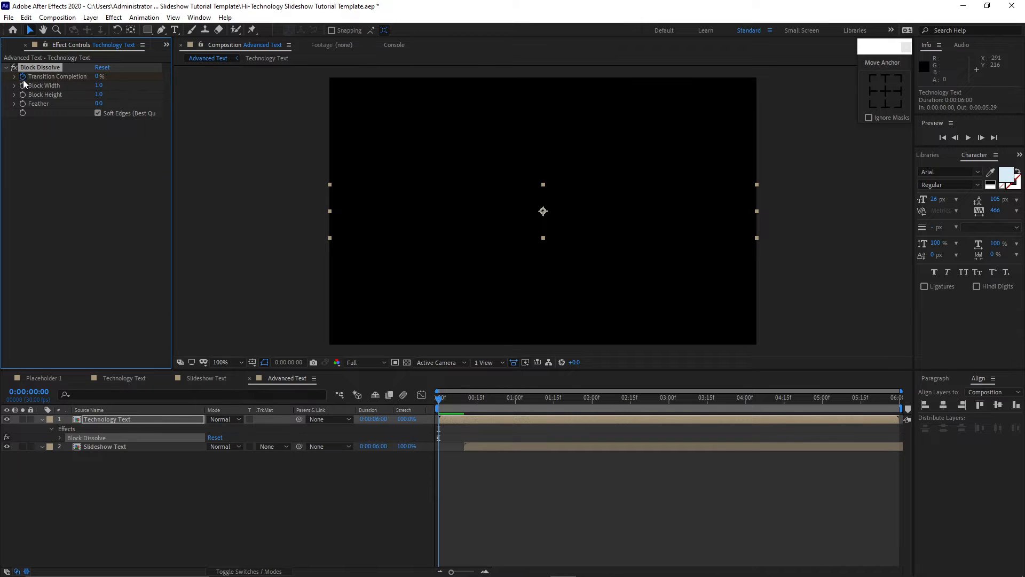
left_click(22, 85)
left_click(22, 94)
left_click(23, 103)
left_click_drag(103, 76, 174, 82)
left_click_drag(102, 90, 98, 90)
left_click(98, 87)
type("80")
left_click(101, 104)
key("BackSpace")
type(".5")
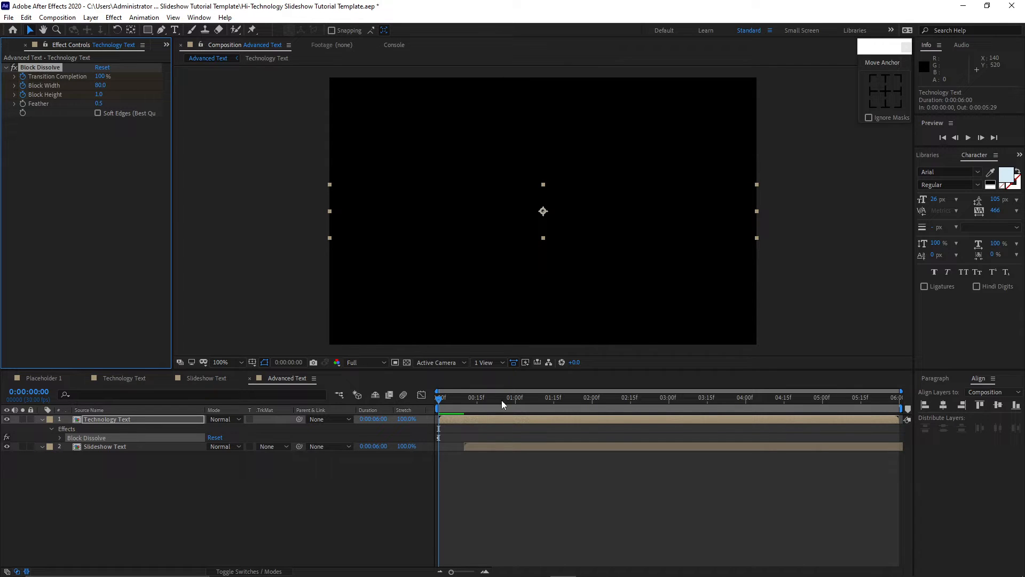
At 0:00:01:00, set Transition Completion to 0% and keyframe Block Width and Block Height.
left_click(514, 400)
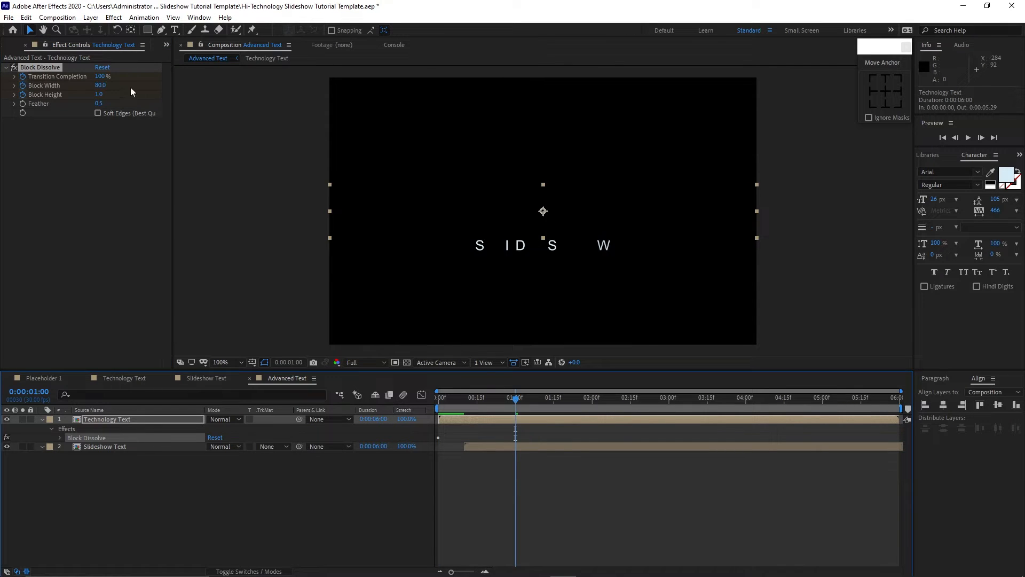
left_click_drag(100, 77, 40, 78)
left_click(144, 418)
key("u")
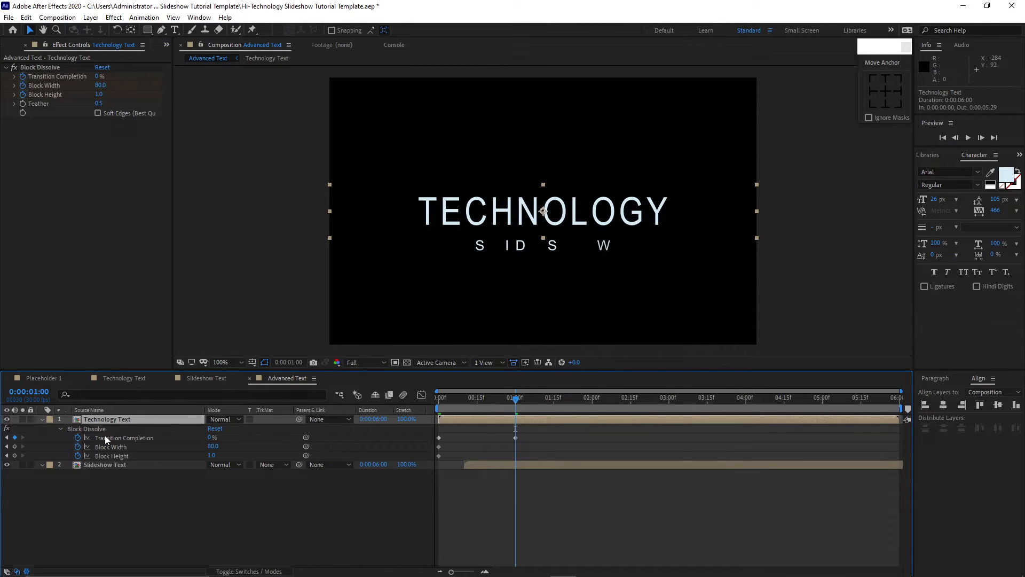
left_click(15, 446)
left_click(15, 455)
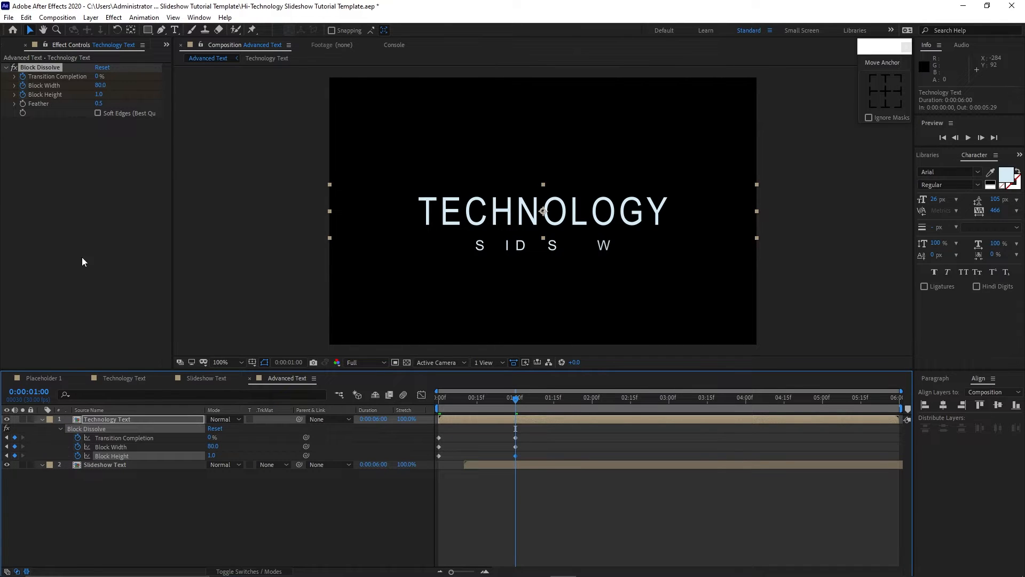
Add a Slider Control effect to Technology Text and move it above Block Dissolve.
left_click(114, 17)
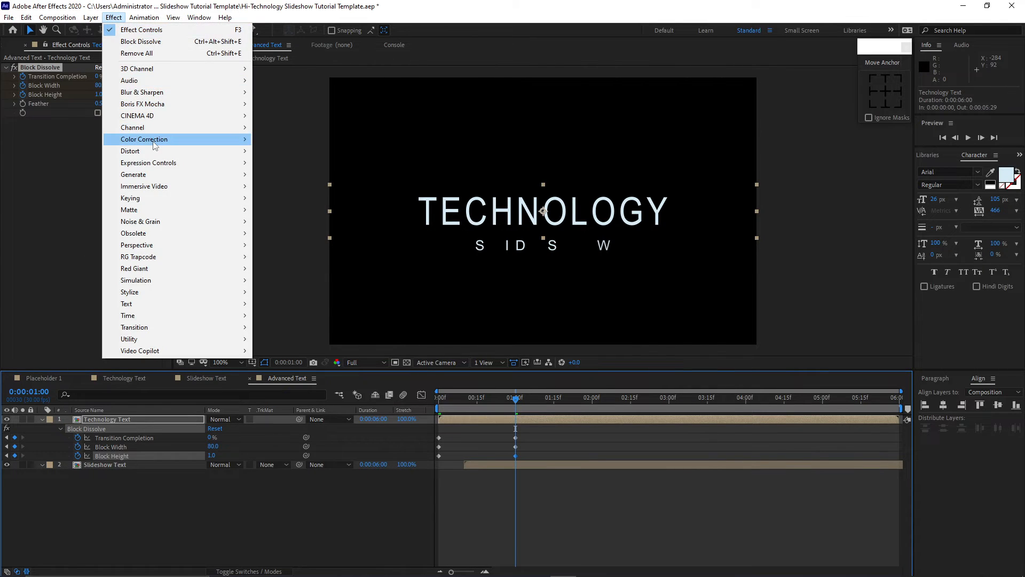
mouse_move(164, 163)
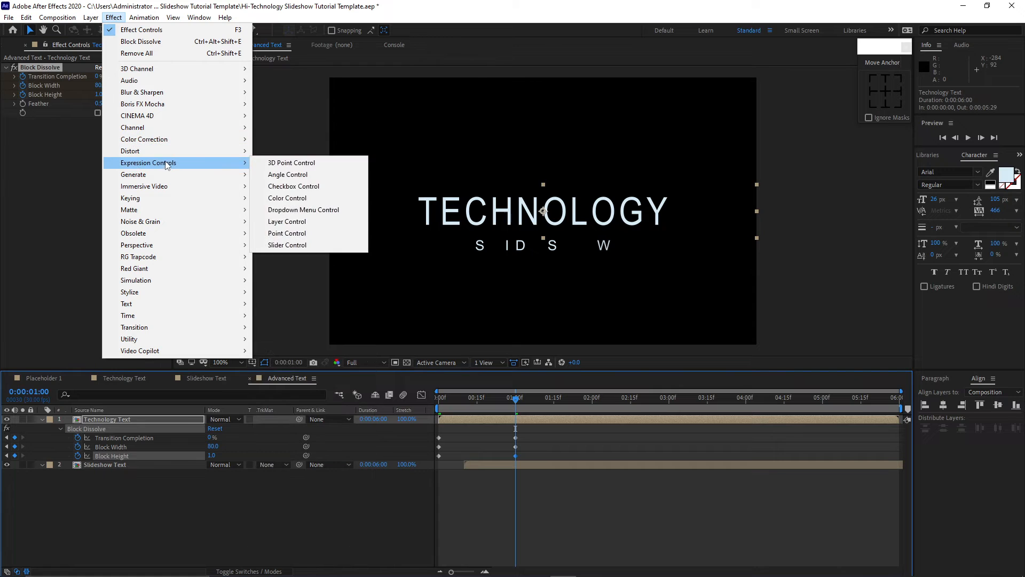
left_click(297, 246)
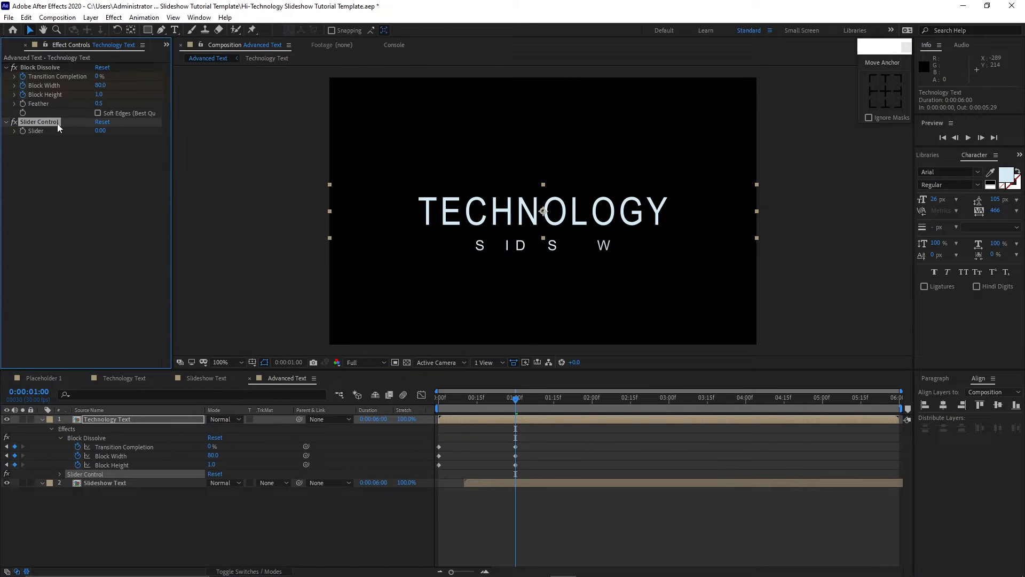
left_click_drag(56, 123, 56, 66)
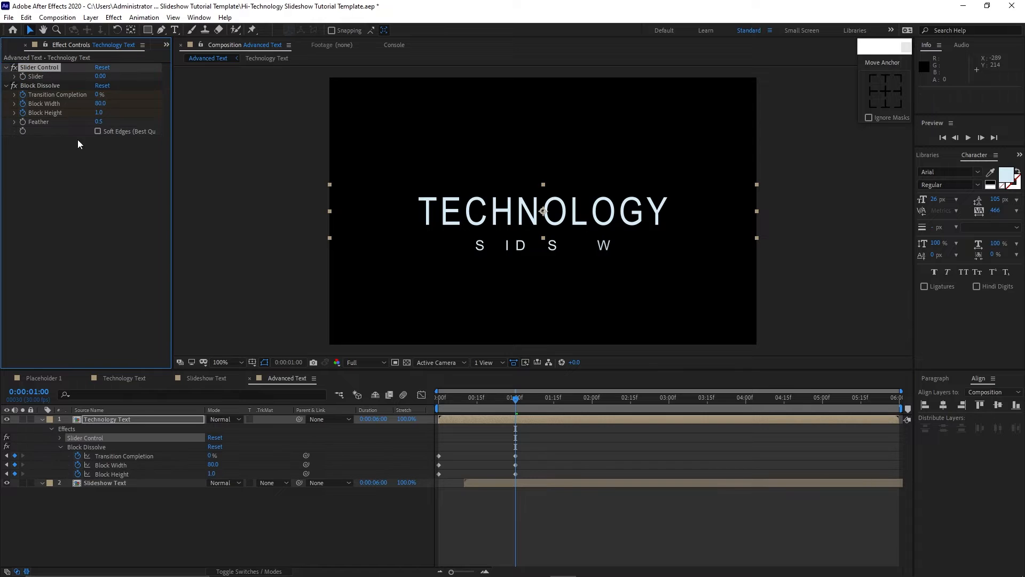
At the first frame, pick-whip Transition Completion, Block Width and Block Height to the Slider.
left_click_drag(516, 398, 431, 404)
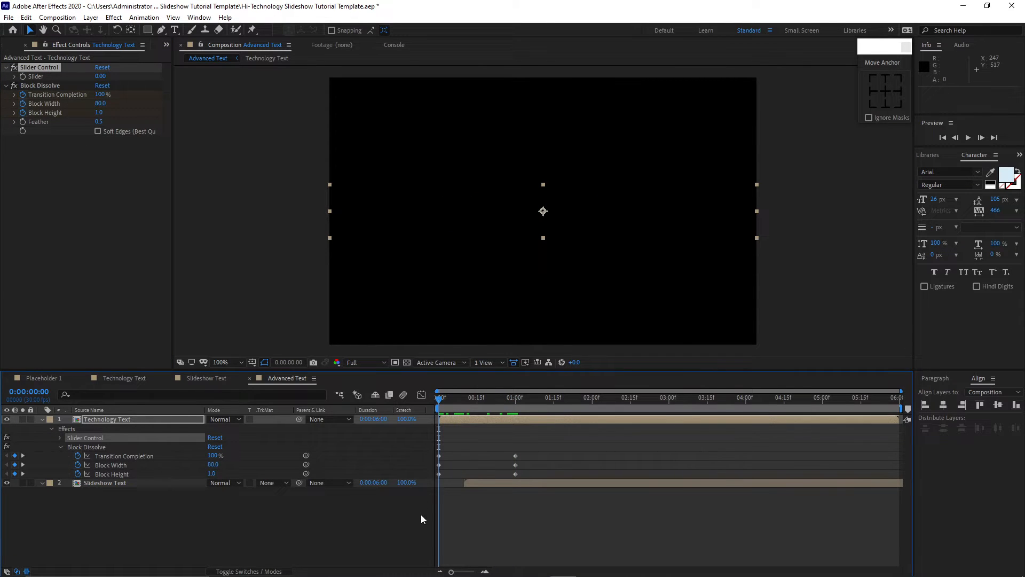
left_click_drag(306, 456, 48, 77)
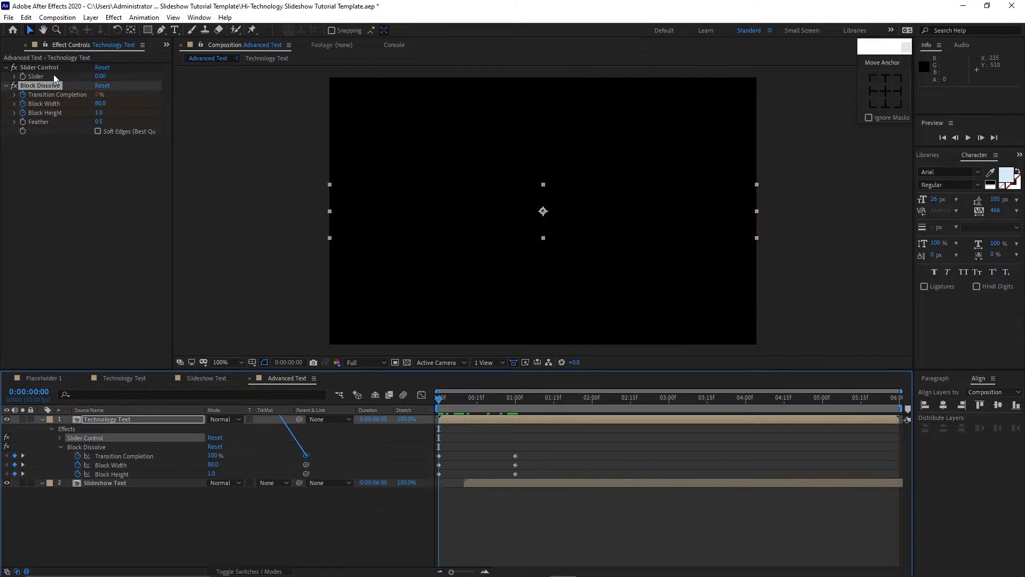
left_click_drag(306, 464, 45, 113)
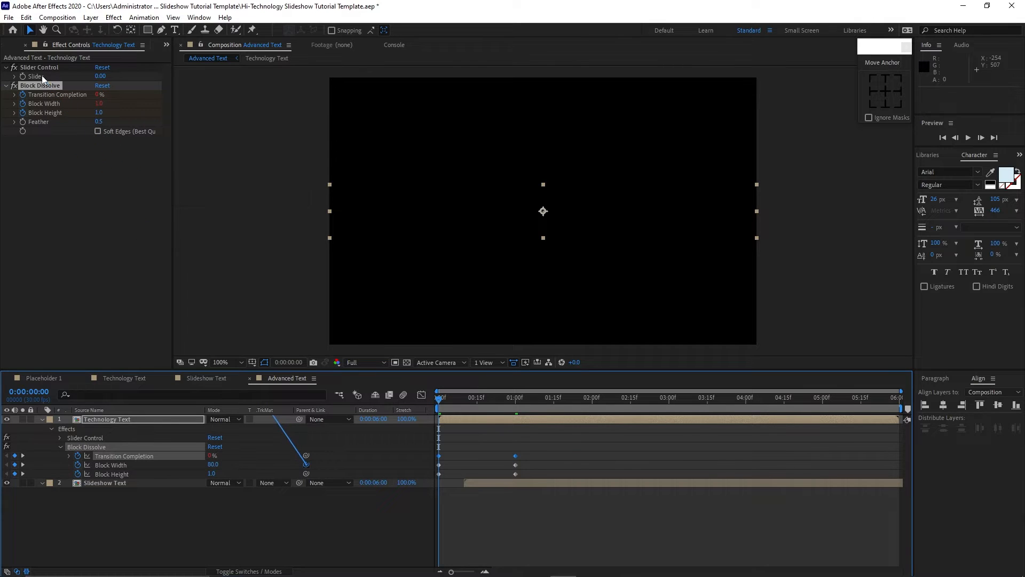
left_click_drag(306, 473, 45, 104)
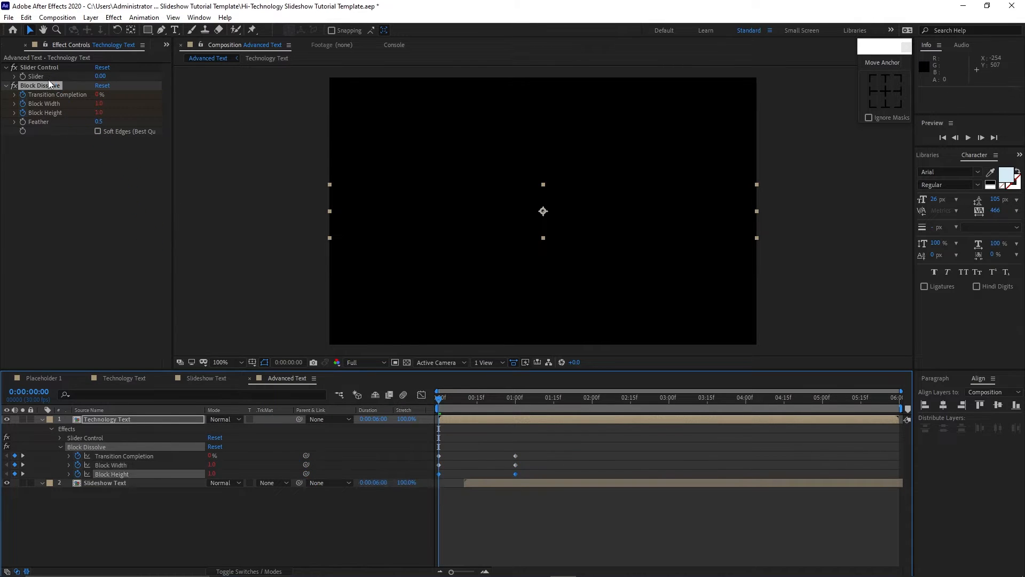
Keyframe the Slider at the first frame and set it to 100 at 0:00:01:00.
left_click(32, 67)
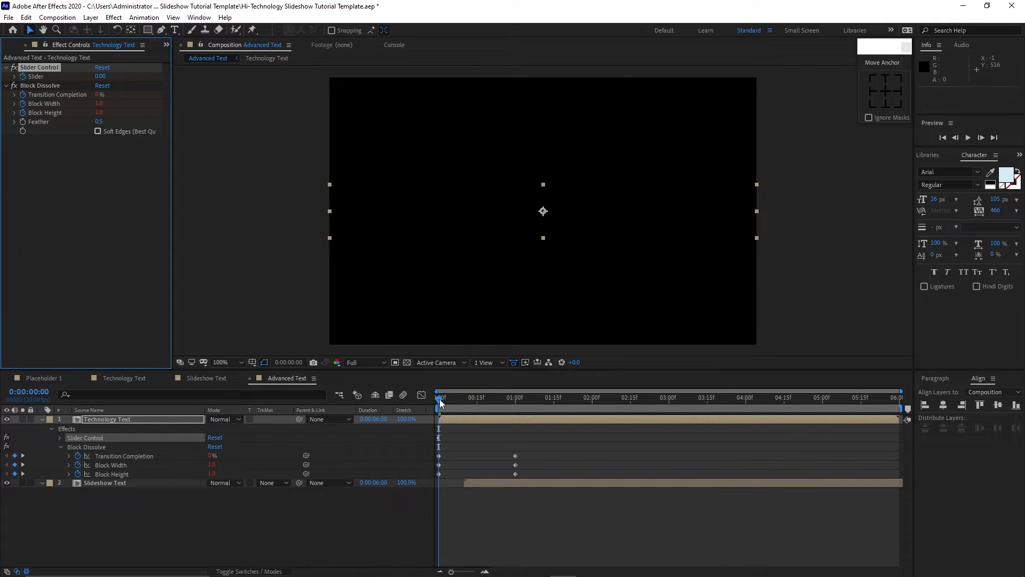
left_click_drag(440, 398, 517, 410)
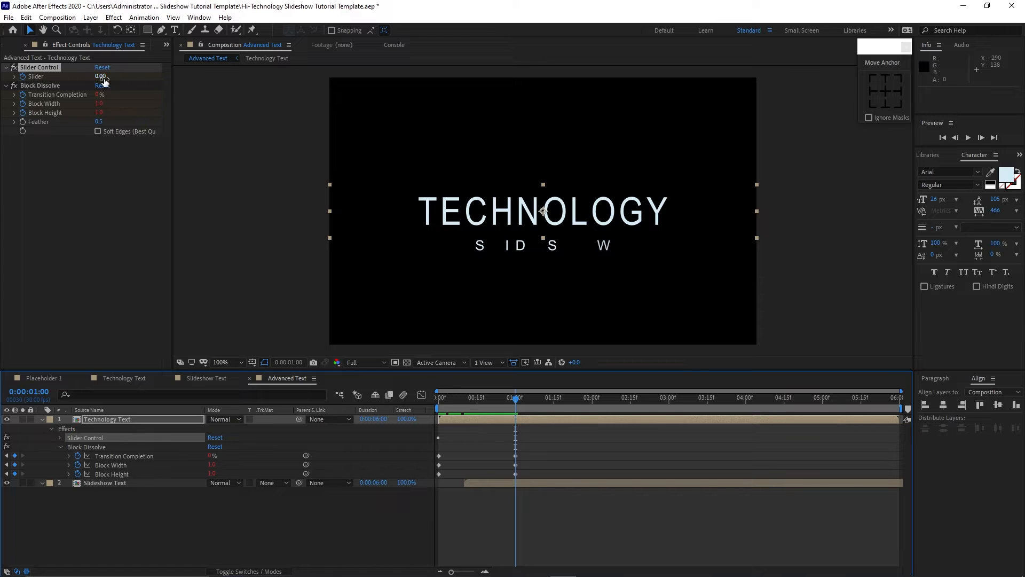
left_click(100, 76)
type("100")
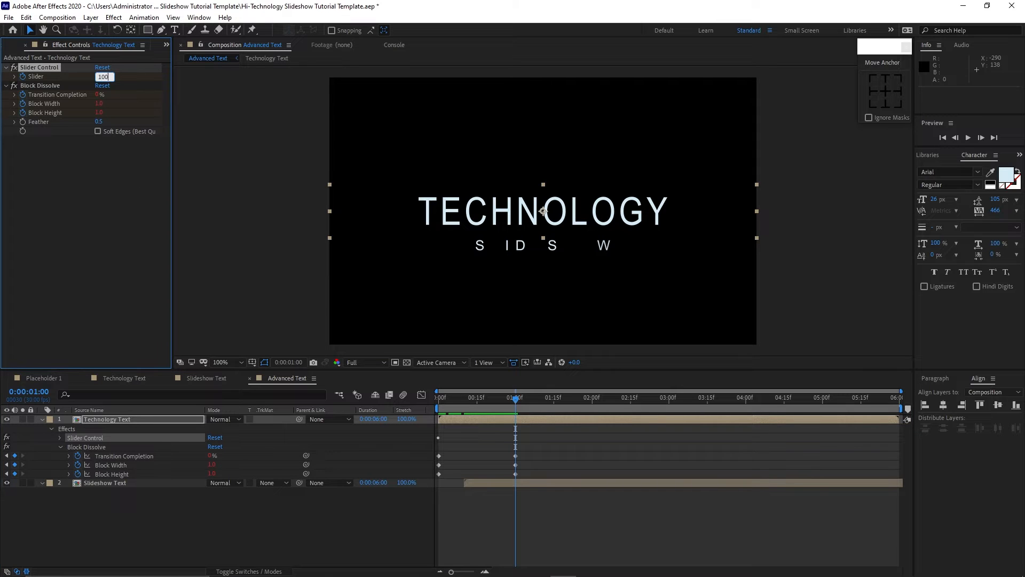
left_click(129, 178)
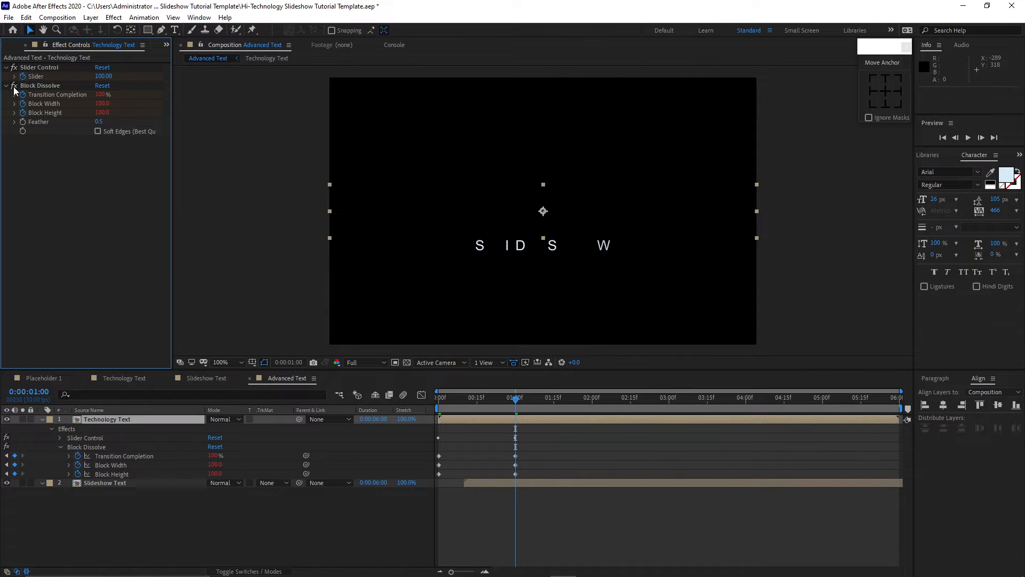
left_click(14, 85)
left_click(42, 419)
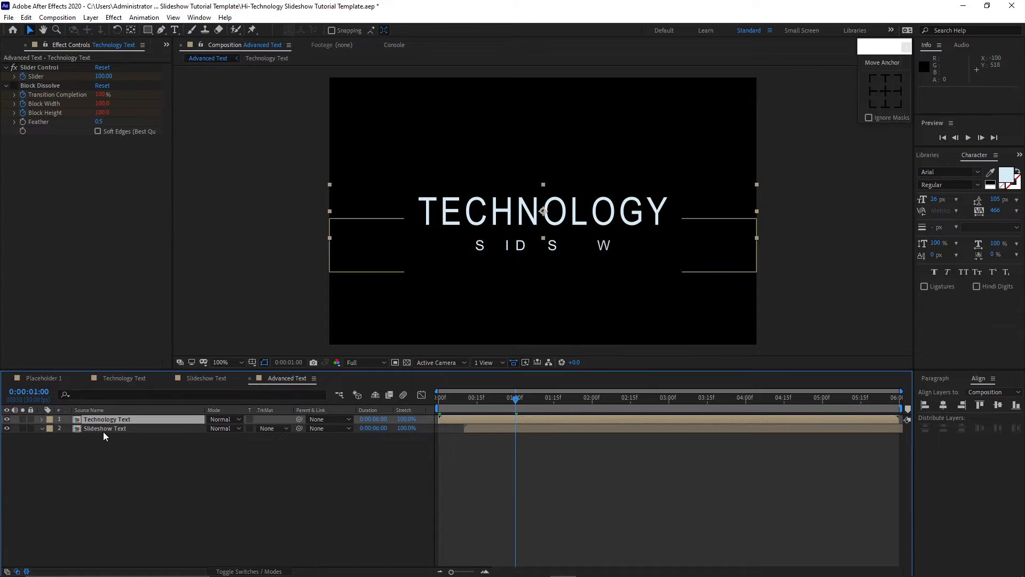
At 0:00:00:10, apply the Block Dissolve effect to the Slideshow Text layer.
left_click(104, 430)
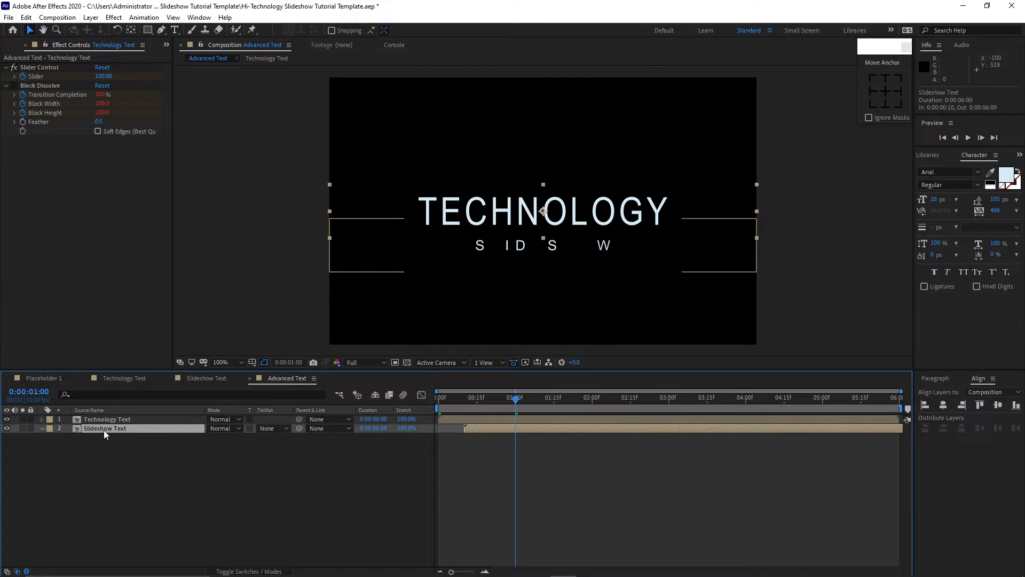
left_click(480, 401)
left_click_drag(480, 401, 465, 400)
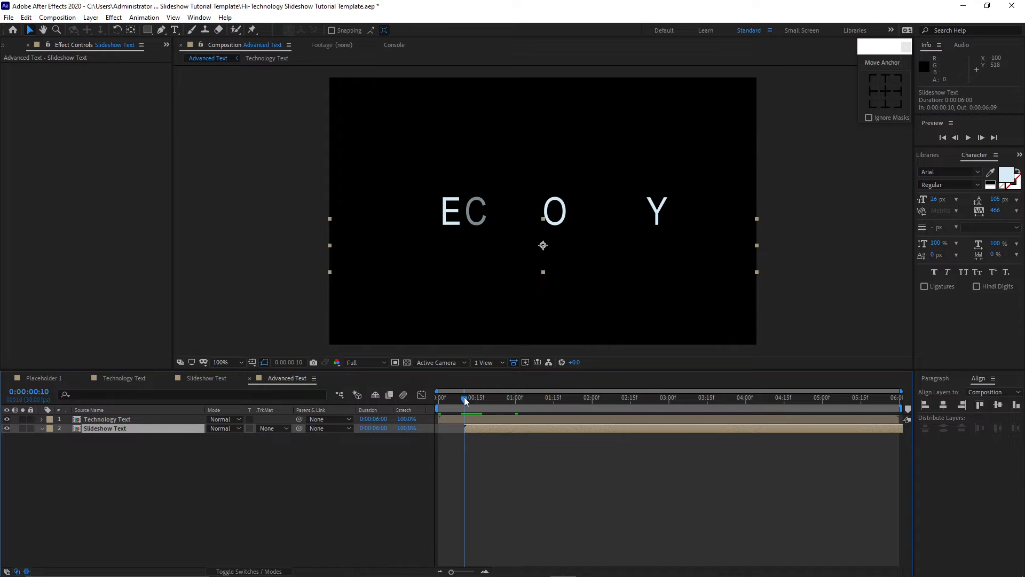
left_click(114, 18)
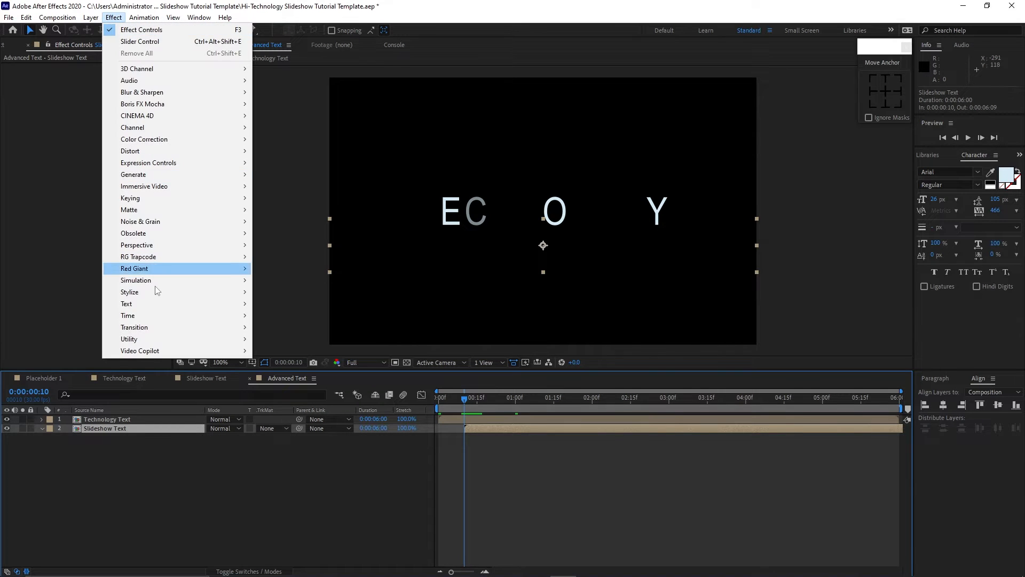
mouse_move(175, 326)
left_click(263, 328)
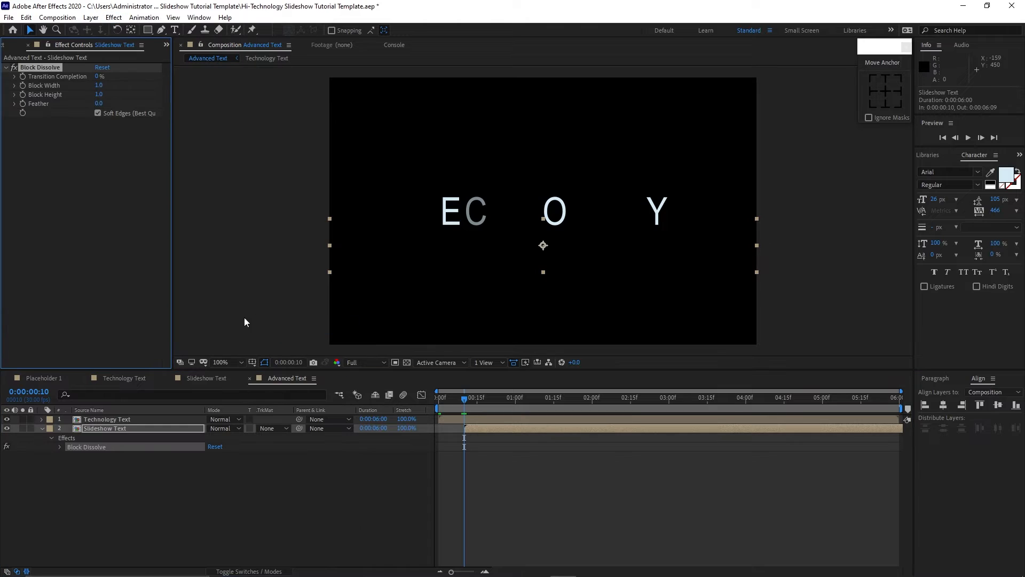
Keyframe Transition Completion 100%, Block Width and Block Height, set Feather to 0.5 and turn off Soft Edges.
left_click(23, 77)
left_click(23, 86)
left_click(23, 94)
left_click(99, 104)
type(".5")
key("Return")
left_click(97, 113)
left_click(99, 76)
type("100")
key("Return")
At 0:00:01:10, set Transition Completion to 0%, Block Width to 200 and Block Height to 100.
left_click_drag(465, 400, 487, 403)
left_click_drag(525, 409, 541, 421)
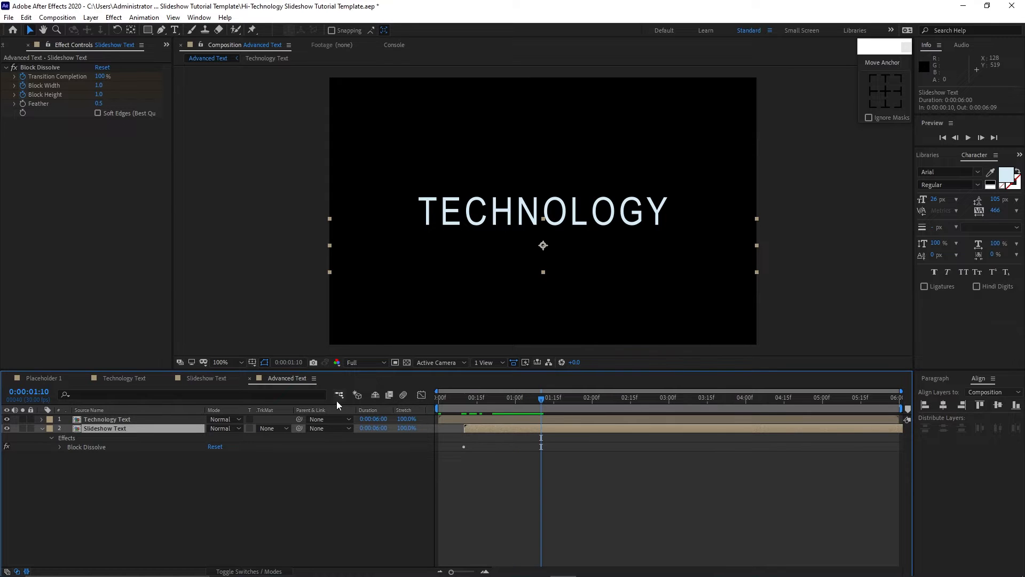
left_click(101, 76)
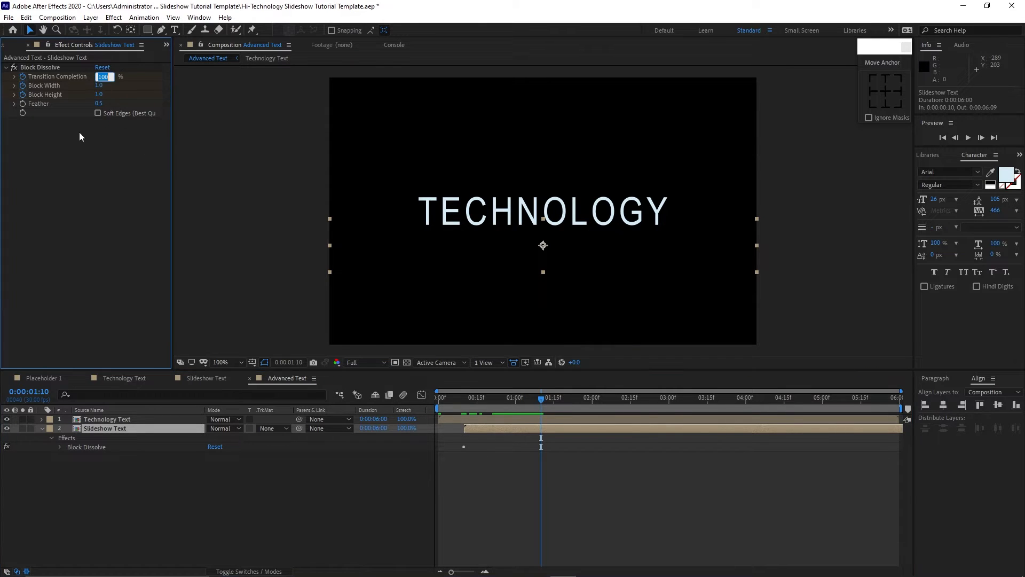
type("0")
left_click(99, 85)
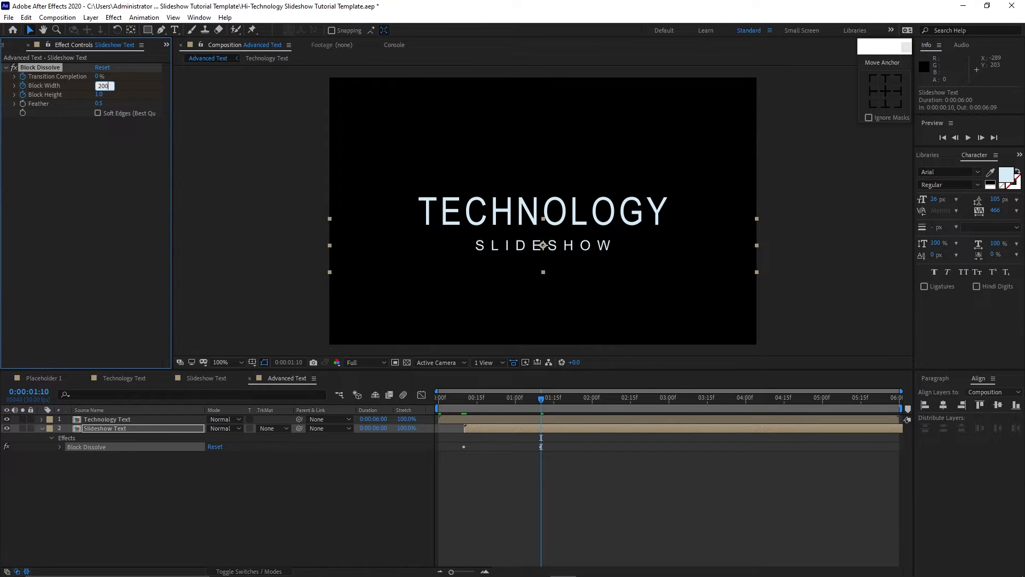
key("Return")
left_click(98, 95)
type("100")
left_click(116, 248)
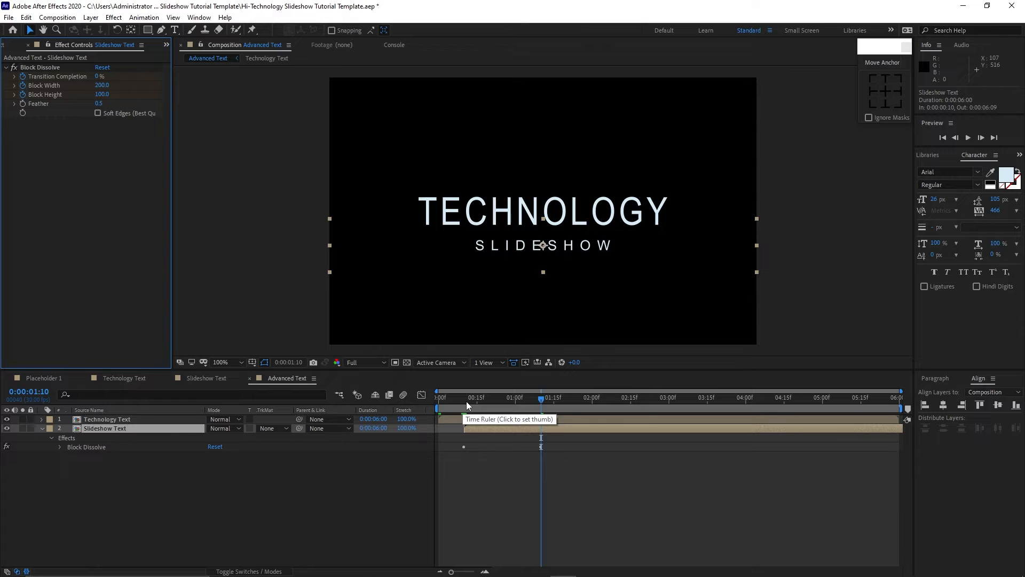
Return to 0:00:00:10 and reveal the Slideshow Text layer's keyframes.
left_click(466, 402)
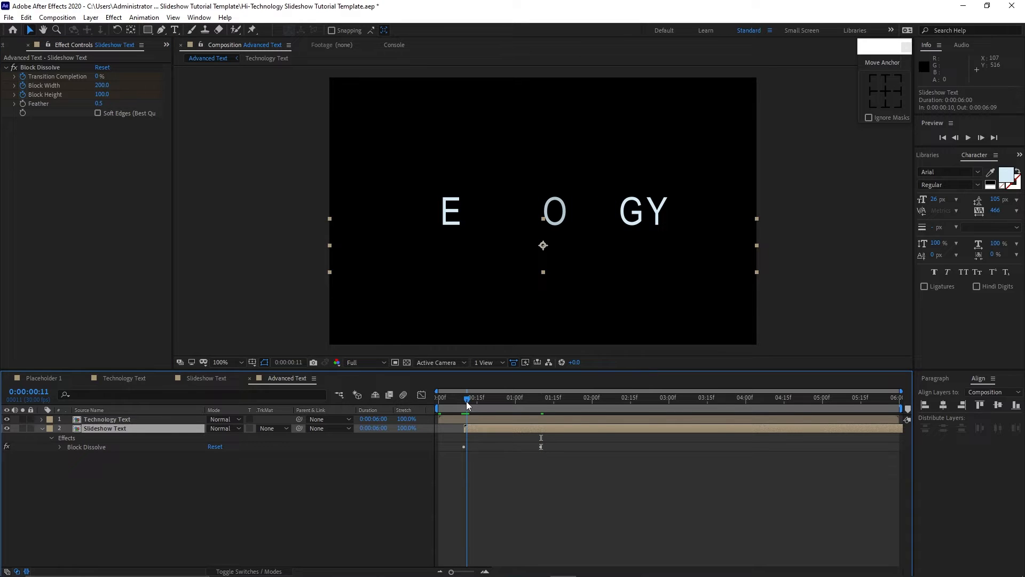
left_click_drag(466, 401, 465, 400)
key("u")
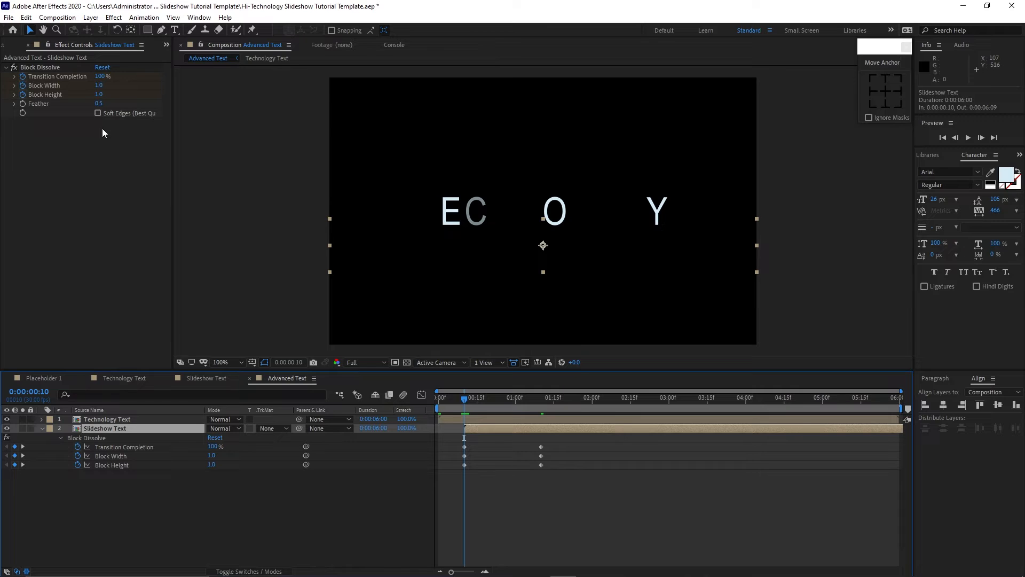
At 0:00:00:10, set the Slideshow Text's Block Width to 200.
left_click(98, 86)
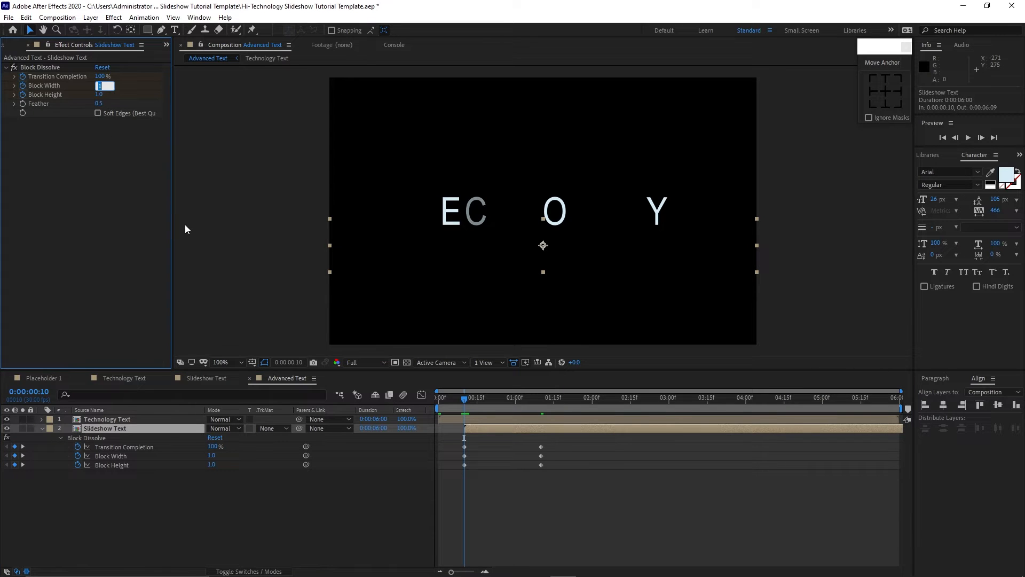
key("Return")
Add a Slider Control effect to the Slideshow Text layer and place it above Block Dissolve.
left_click(113, 17)
mouse_move(144, 162)
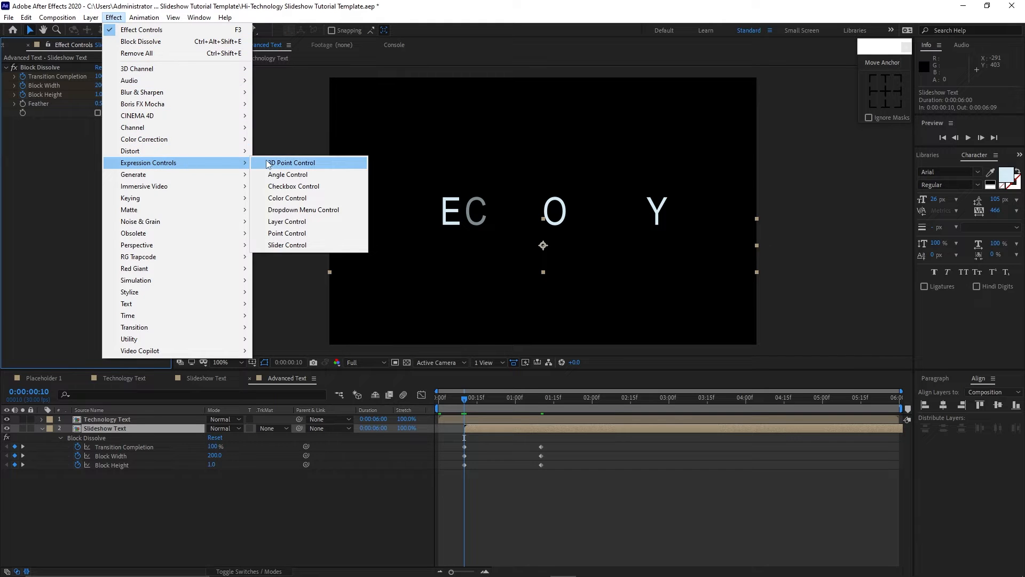
left_click(285, 245)
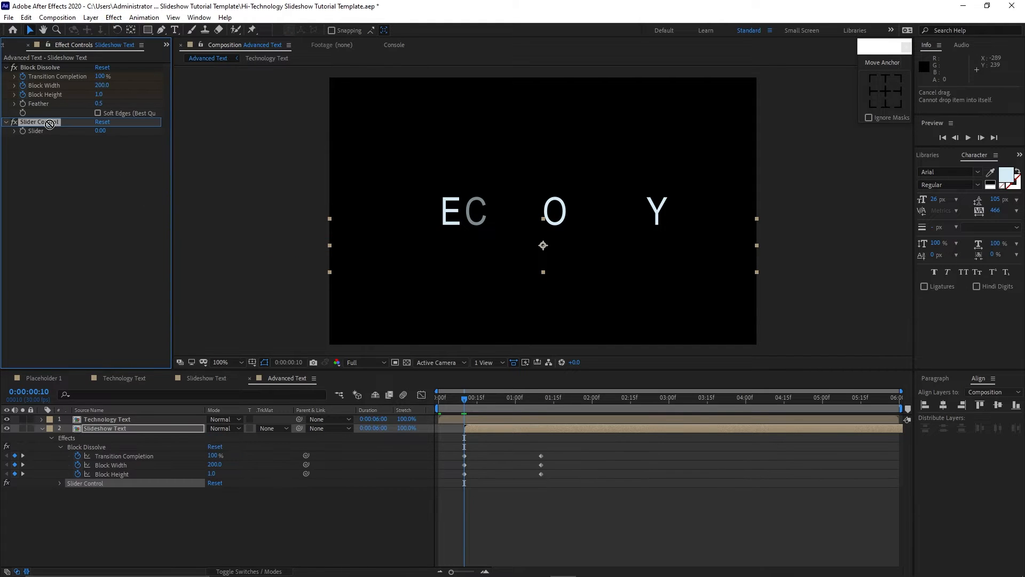
left_click_drag(39, 121, 56, 66)
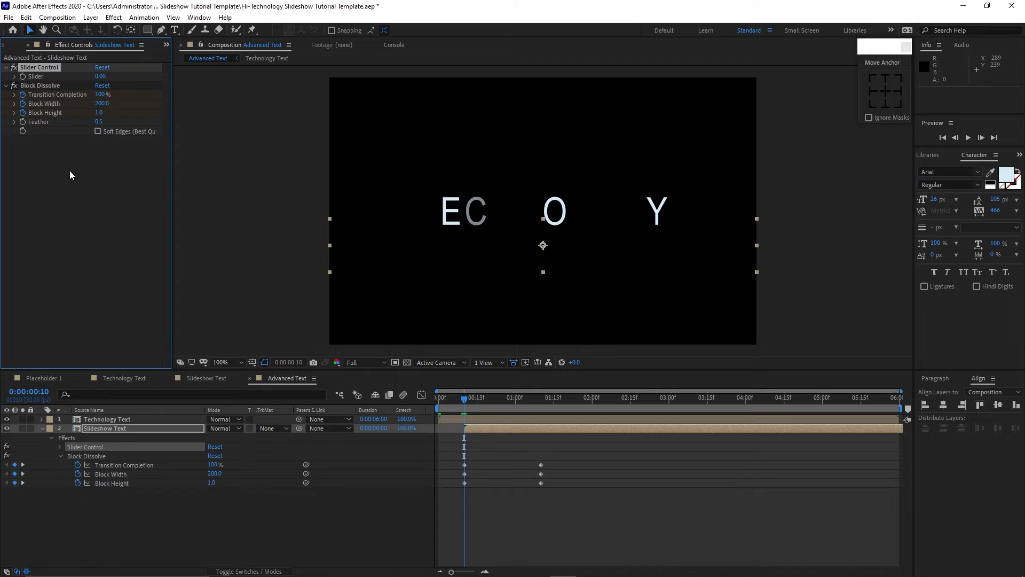
Link Transition Completion, Block Width and Block Height of Block Dissolve to the Slider with the pick whip.
left_click(306, 464)
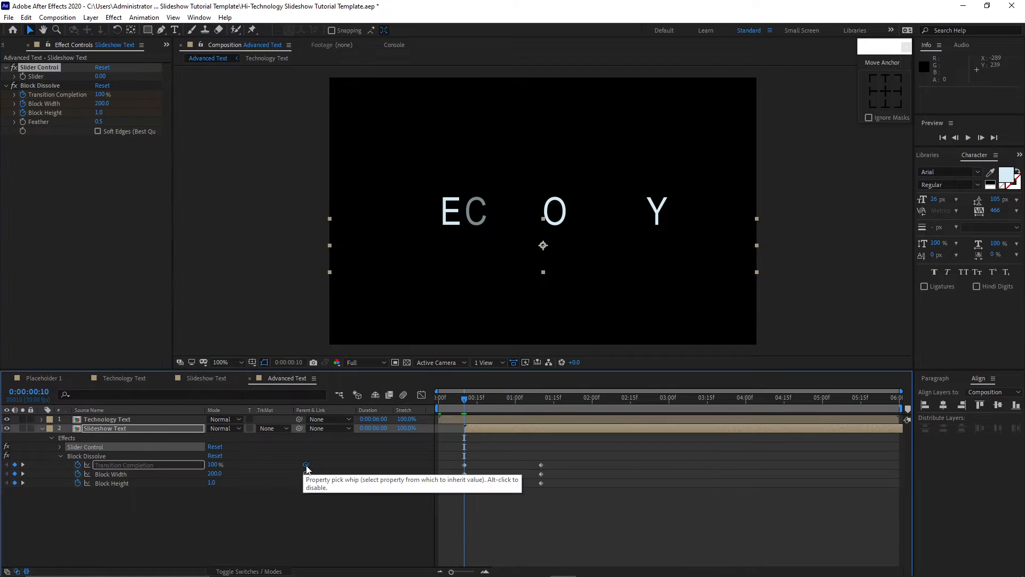
left_click_drag(307, 468, 35, 76)
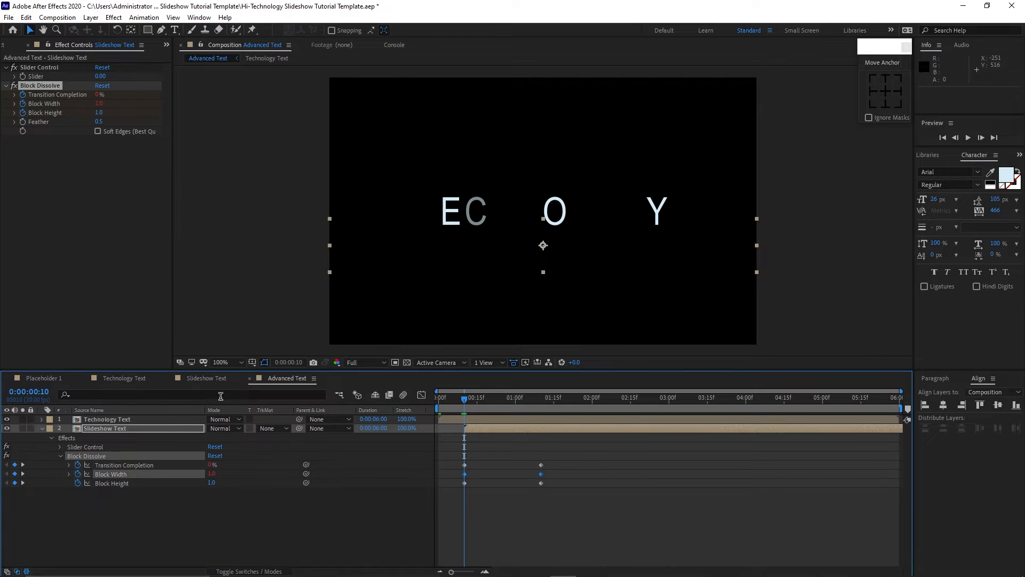
left_click_drag(306, 482, 45, 77)
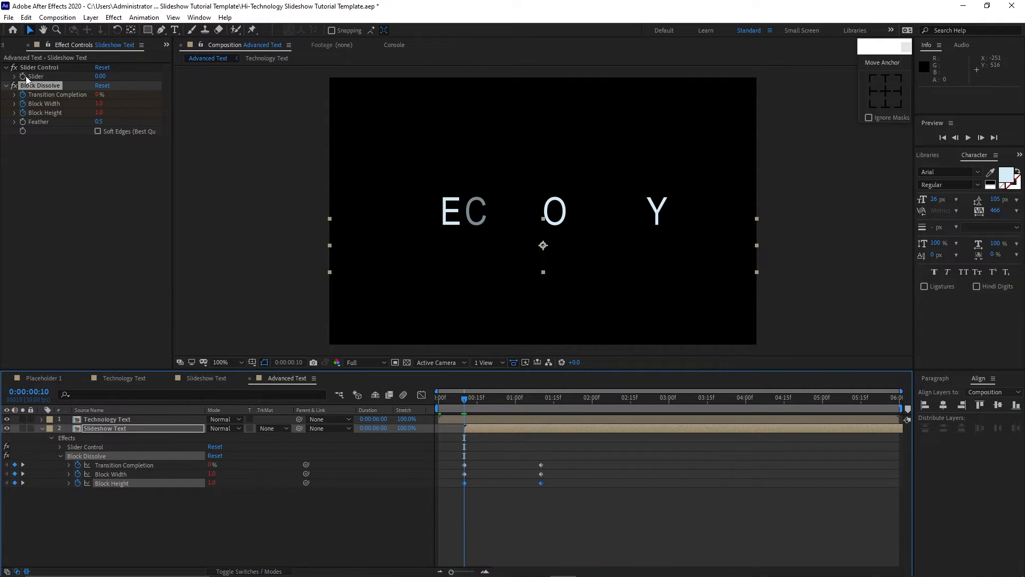
At 0:00:00:10, keyframe the Slider value at 40.
left_click(100, 76)
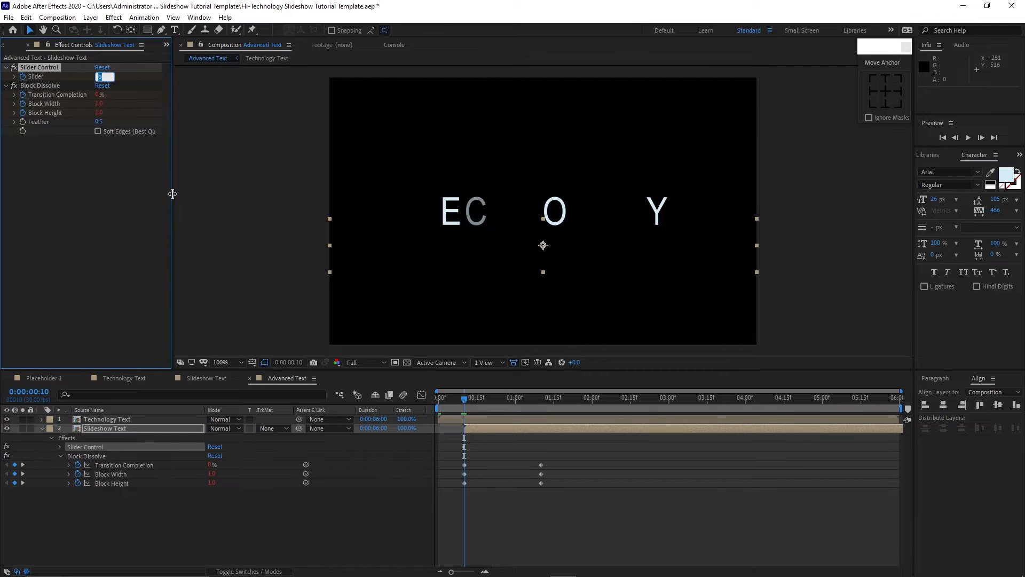
type("40")
At 0:00:01:10, set the Slider to 100 and collapse the Block Dissolve effect.
left_click_drag(457, 396, 540, 424)
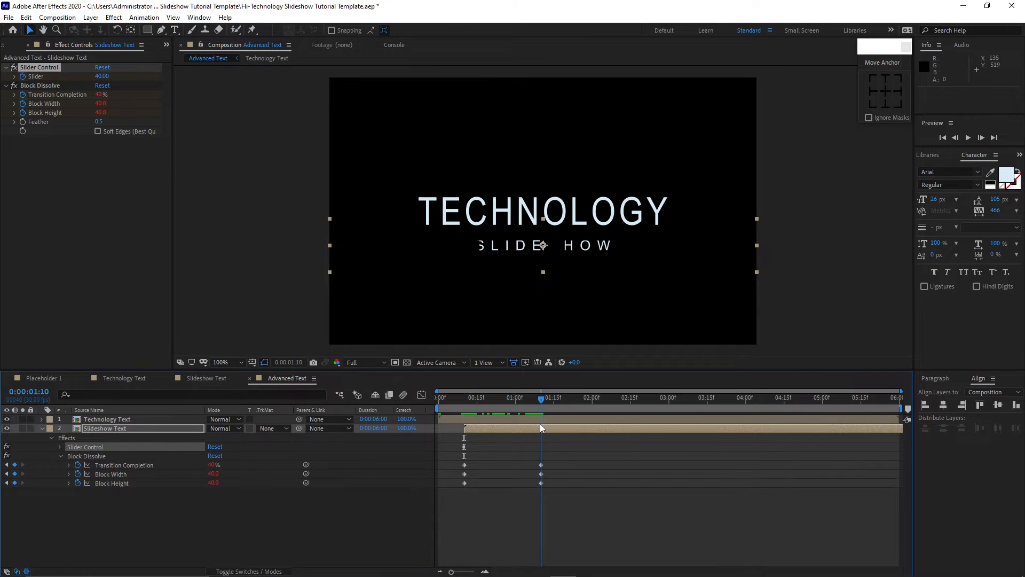
left_click(99, 76)
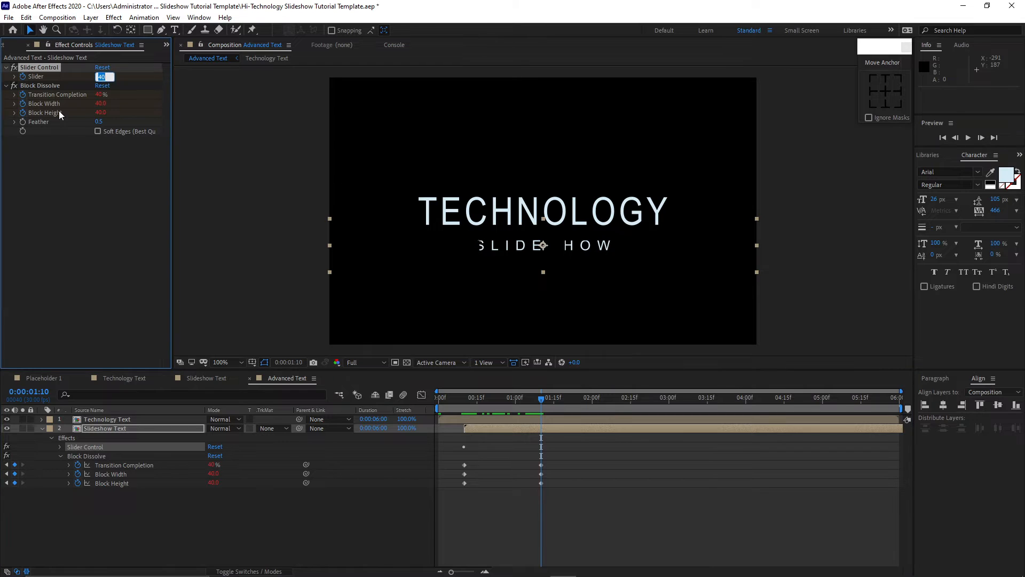
type("100")
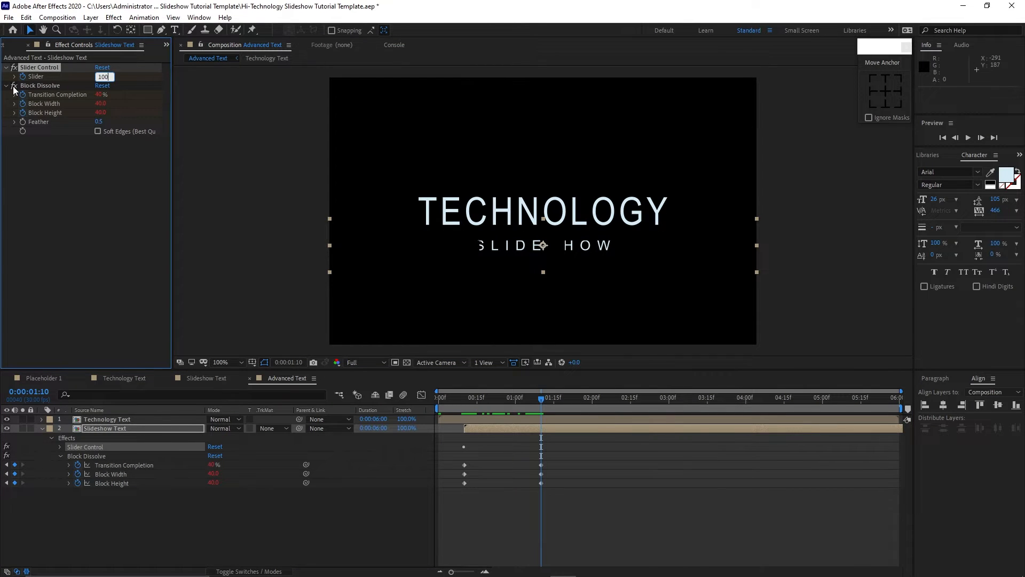
left_click(14, 86)
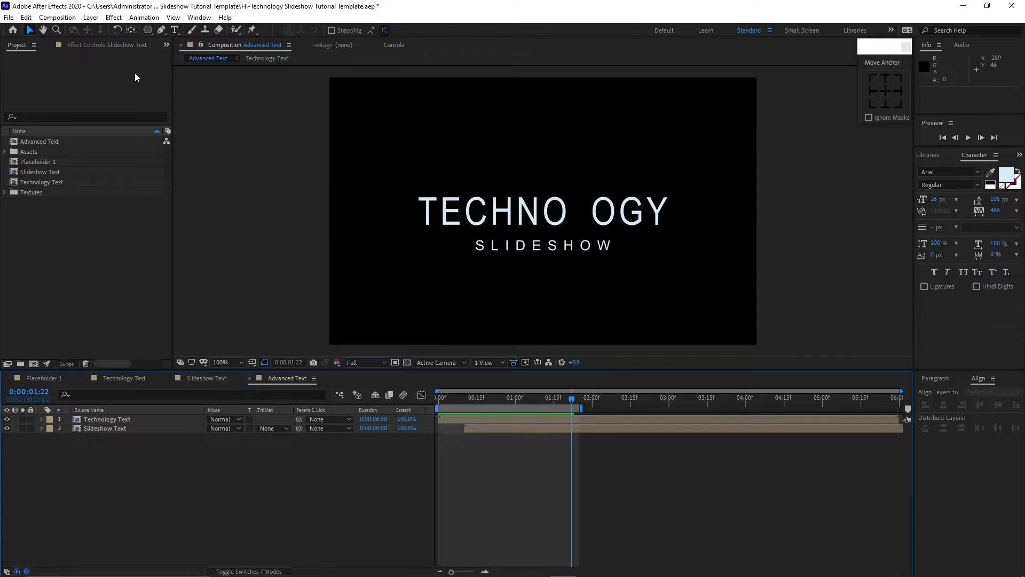
Create a new 700 x 700 composition named Polygon Shape.
left_click(57, 17)
left_click(81, 31)
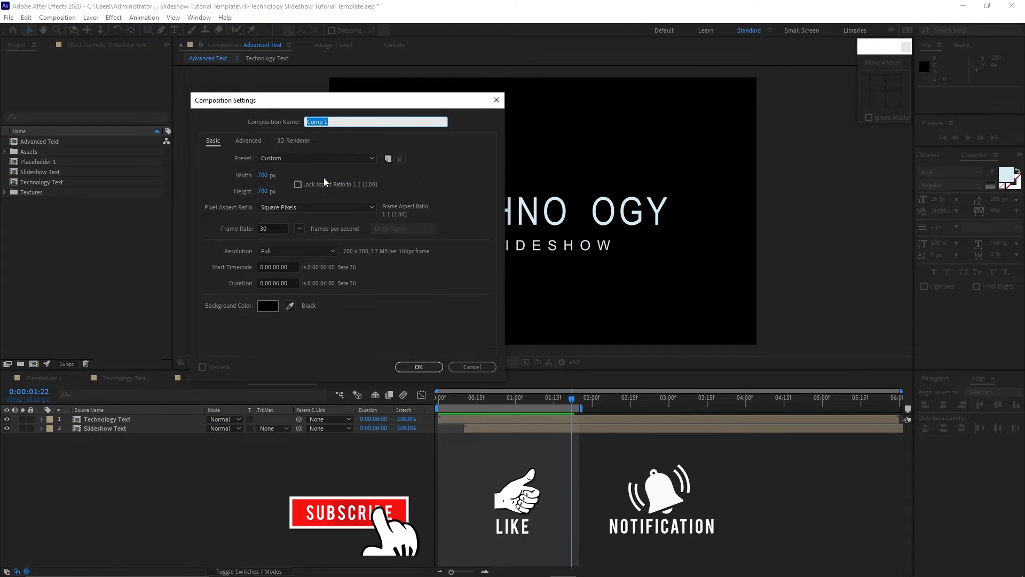
type("Poly")
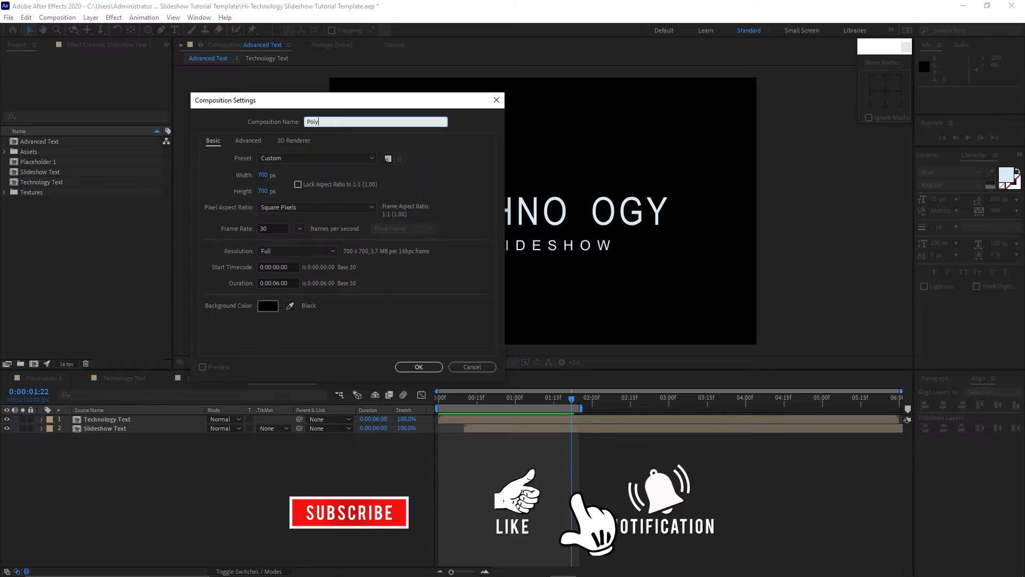
type("gon Shape")
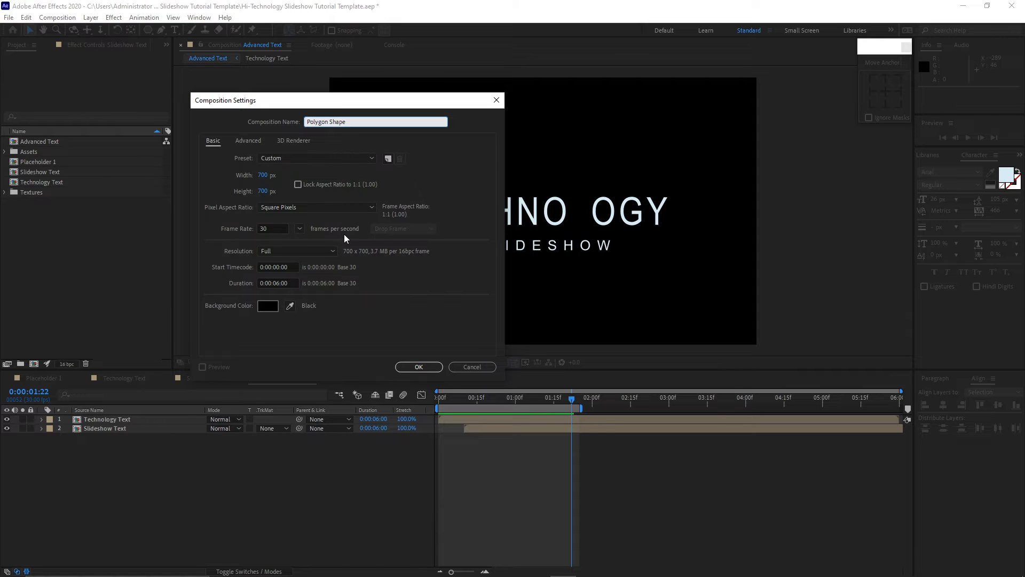
left_click(431, 366)
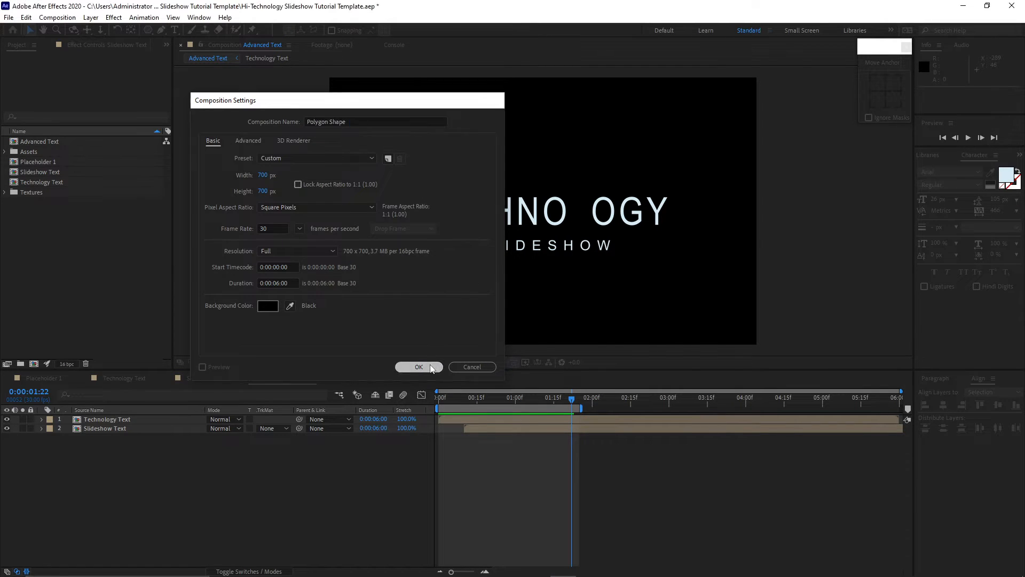
Turn on the Title/Action Safe guides and zoom the viewer out to 50%.
left_click(252, 362)
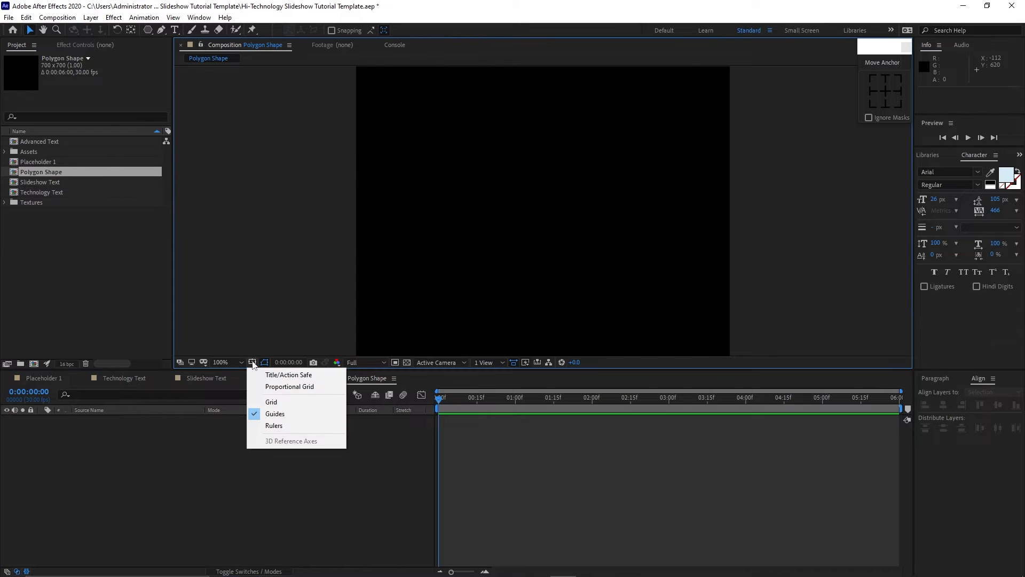
left_click(258, 374)
key("comma")
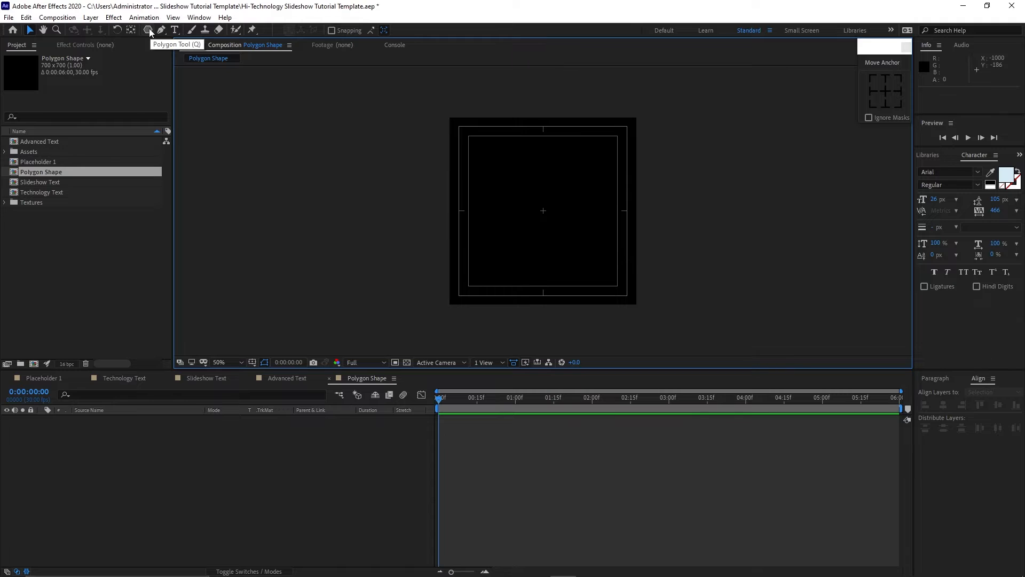
Draw a polygon shape layer with the Polygon tool and set its Points to 6.
left_click_drag(150, 32, 176, 78)
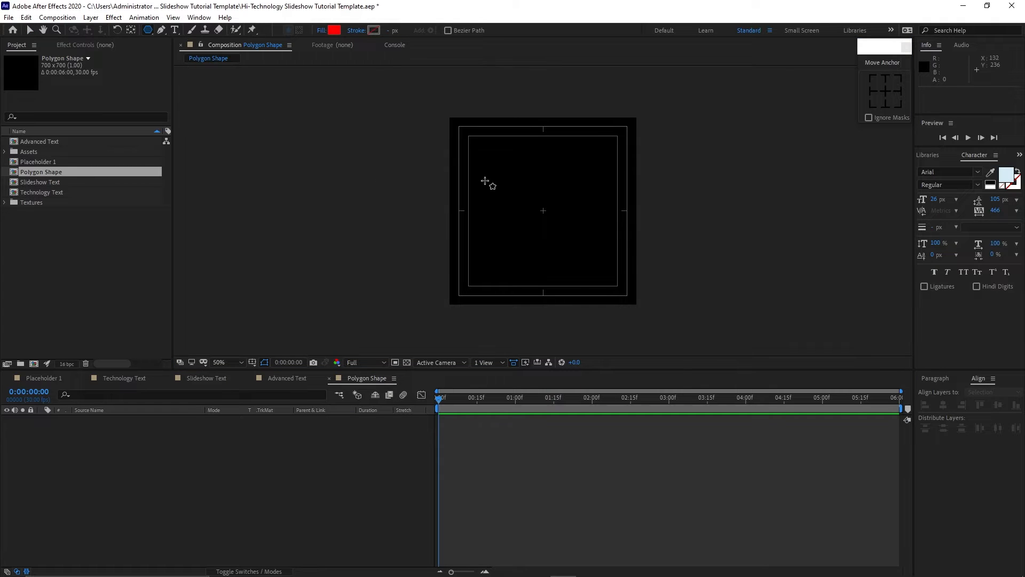
mouse_move(492, 177)
left_mouse_down()
mouse_move(448, 160)
mouse_move(419, 176)
left_mouse_up()
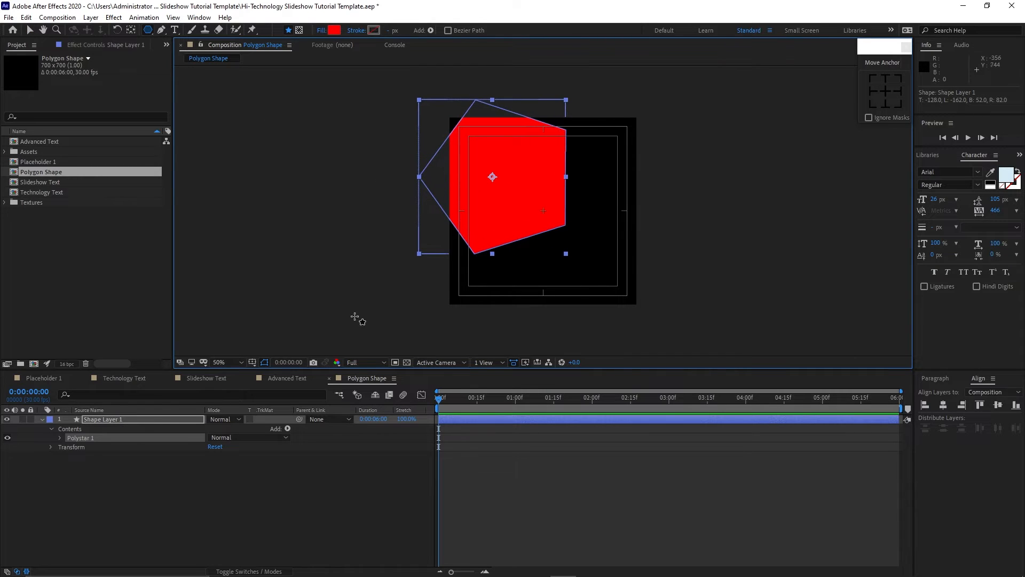
left_click(59, 437)
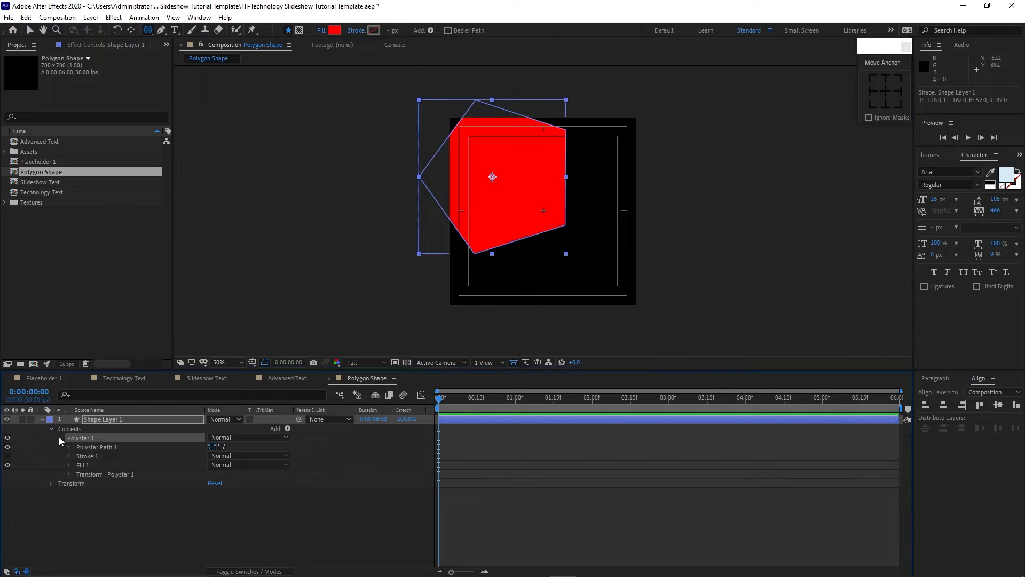
left_click(69, 446)
left_click(214, 465)
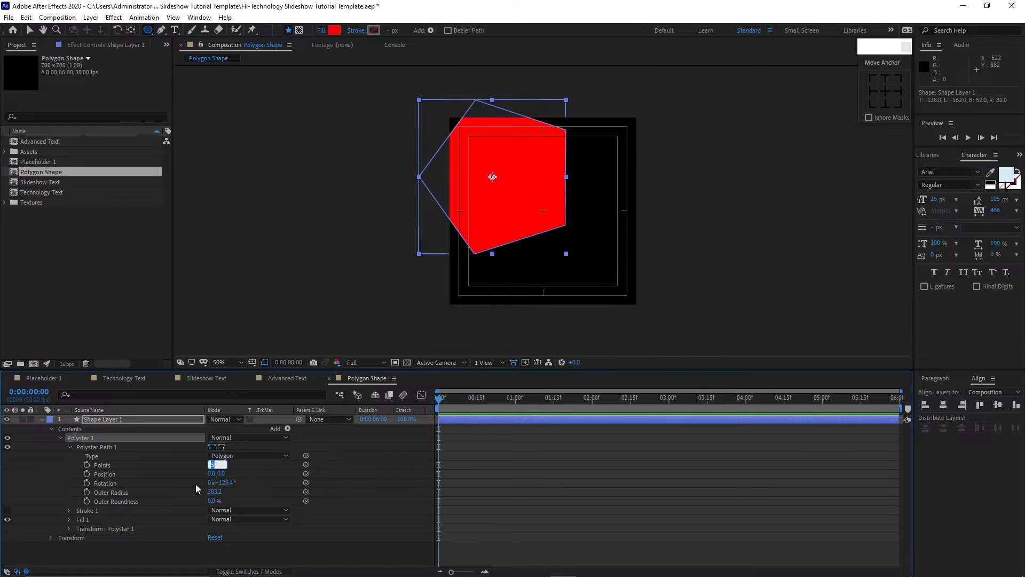
type("6")
Set the polygon's Outer Radius to 320.5 and Rotation to 30°.
left_click(214, 491)
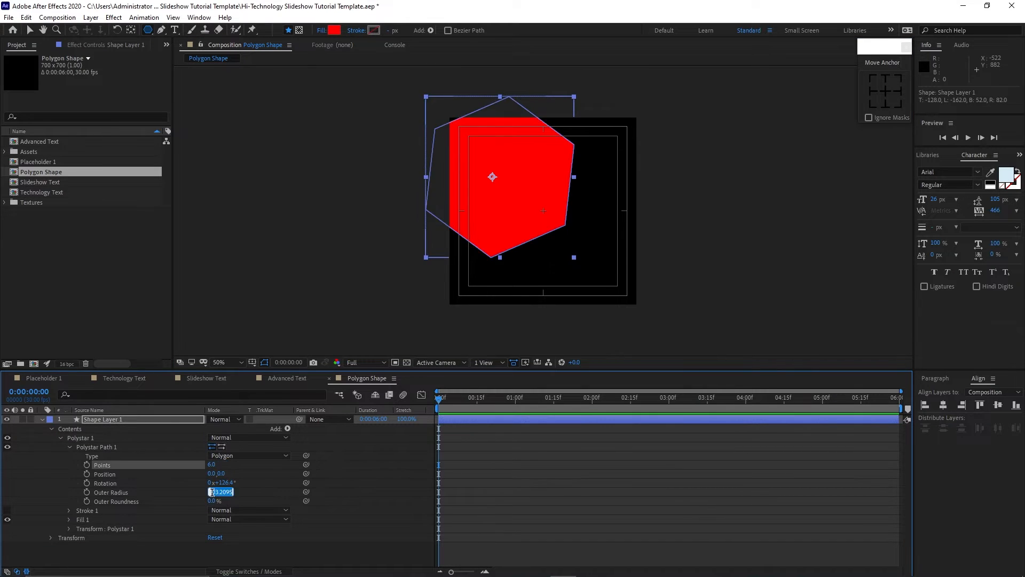
type("32")
left_click(225, 483)
type("30")
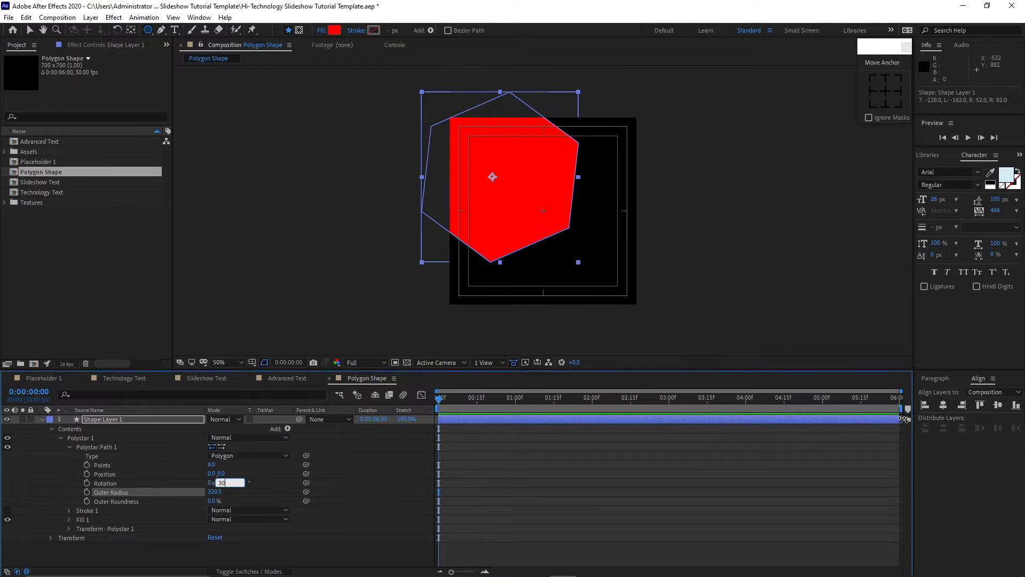
Center the shape layer horizontally and vertically in the composition and collapse its properties.
left_click(944, 409)
left_click(998, 405)
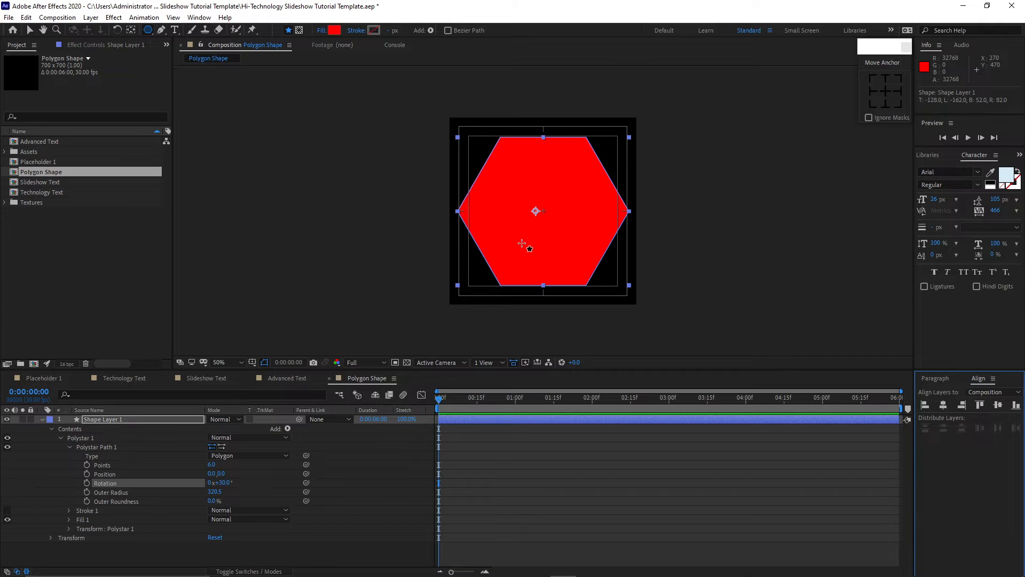
left_click(68, 447)
left_click(62, 437)
left_click(51, 429)
left_click(42, 420)
key("v")
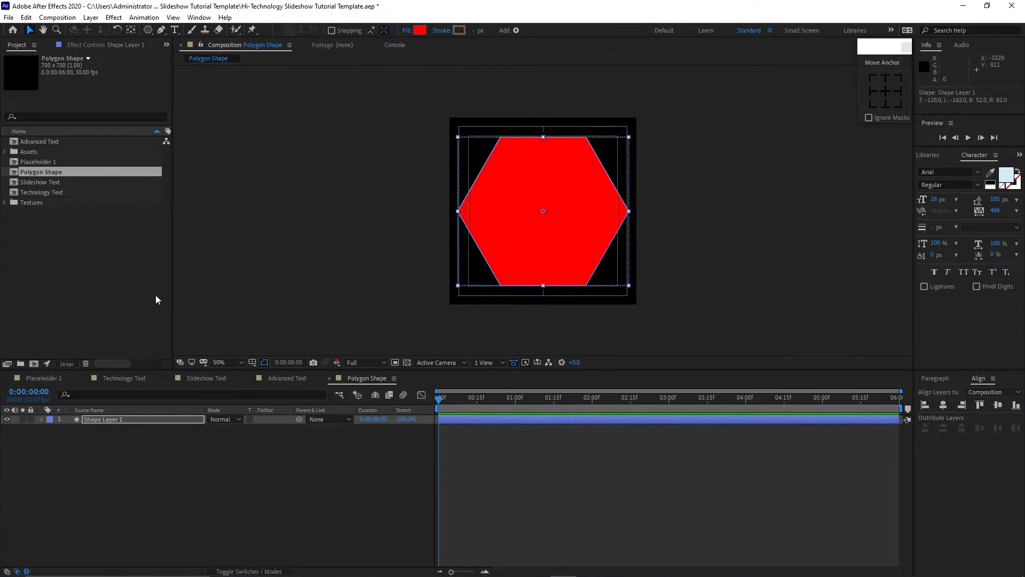
Duplicate the Polygon Shape composition and rename the copy Polygon Stroke.
left_click(75, 172)
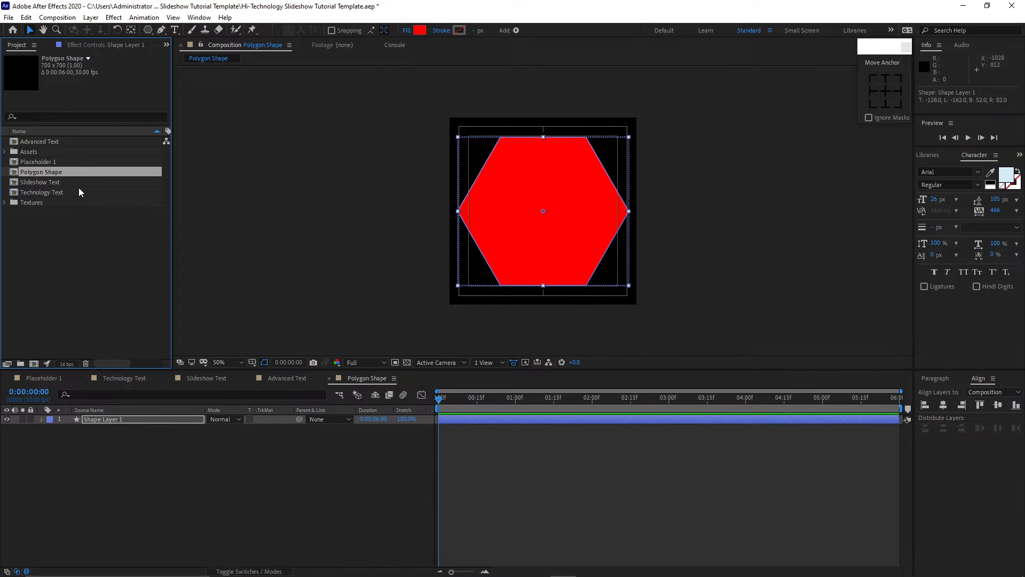
key("ctrl+d")
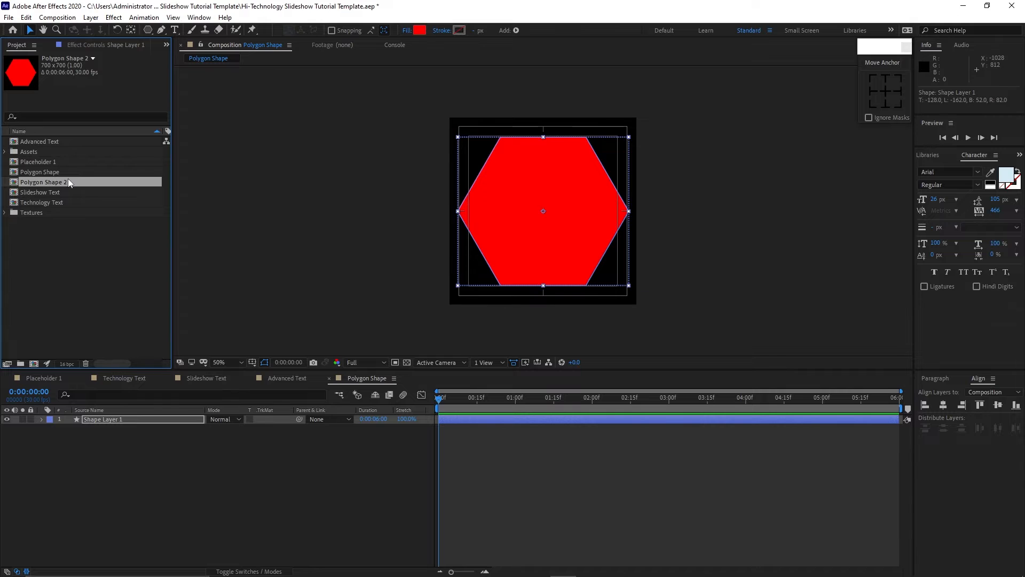
right_click(69, 179)
left_click(104, 351)
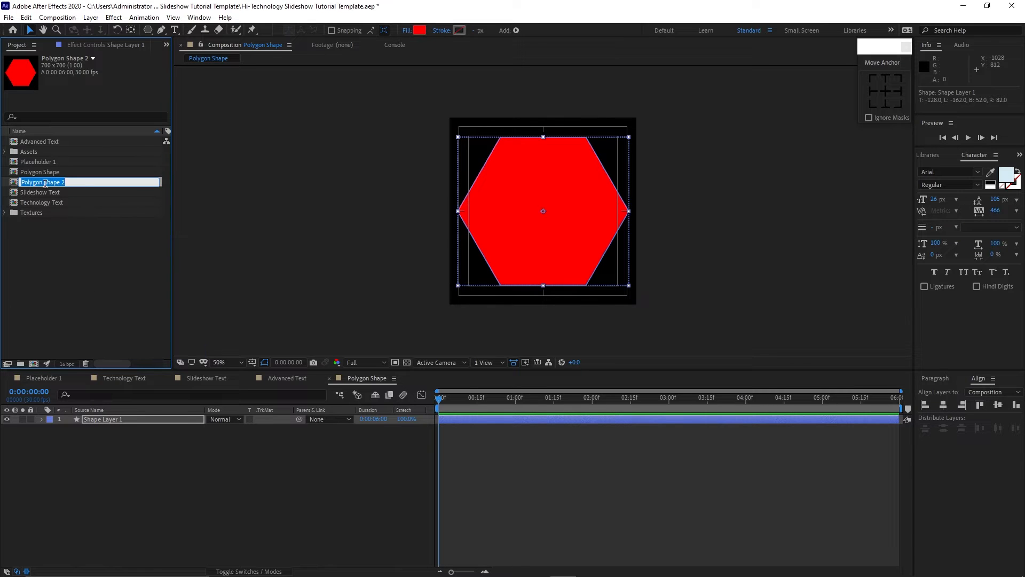
left_click_drag(44, 183, 82, 193)
type("S")
key("Return")
Open the Polygon Stroke composition and set the shape layer's fill to None.
double_click(70, 182)
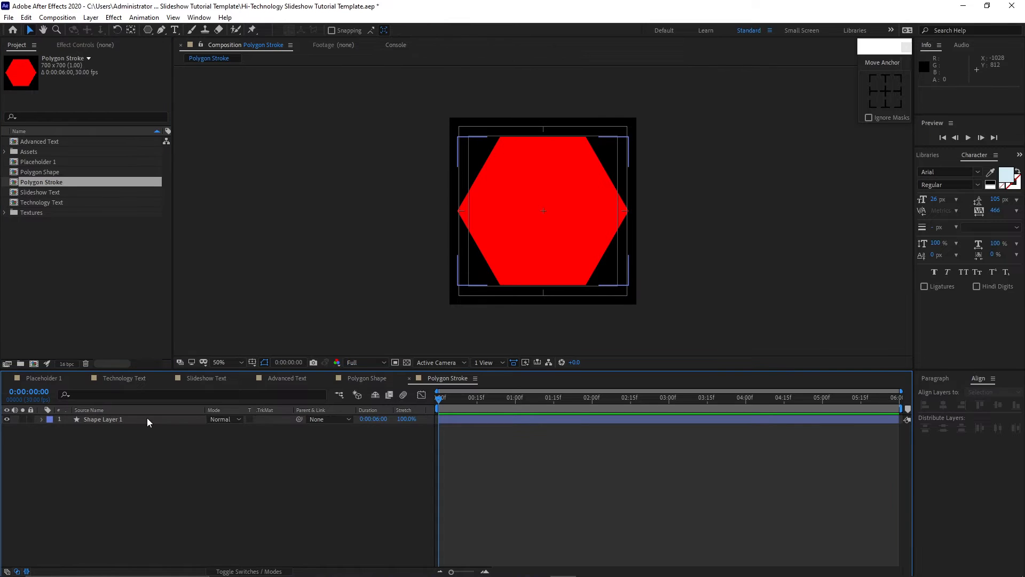
left_click(147, 419)
left_click(407, 30)
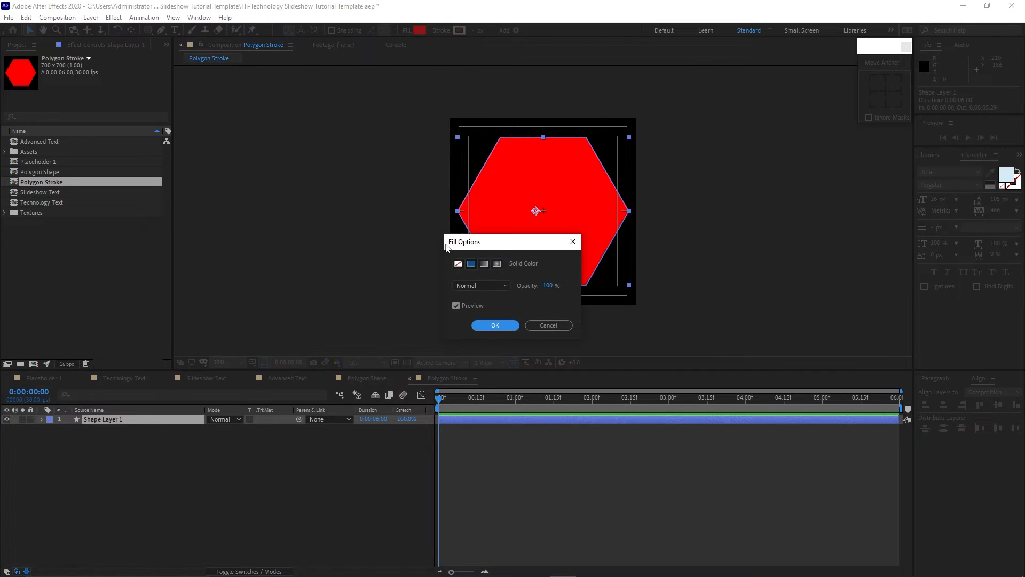
left_click(458, 264)
left_click(495, 325)
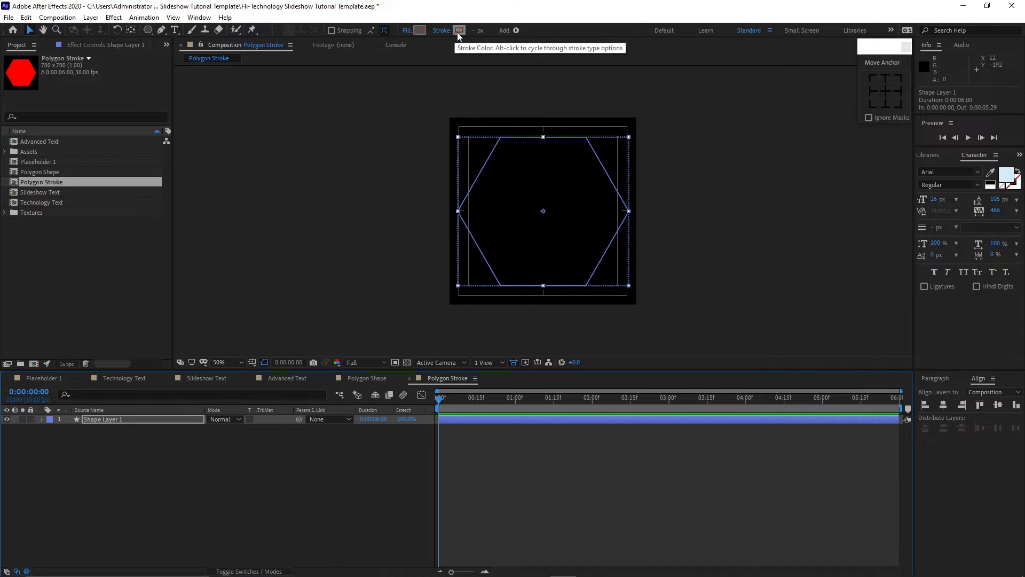
Give the shape a solid color stroke 5 px wide.
left_click(443, 30)
left_click(471, 264)
left_click(495, 325)
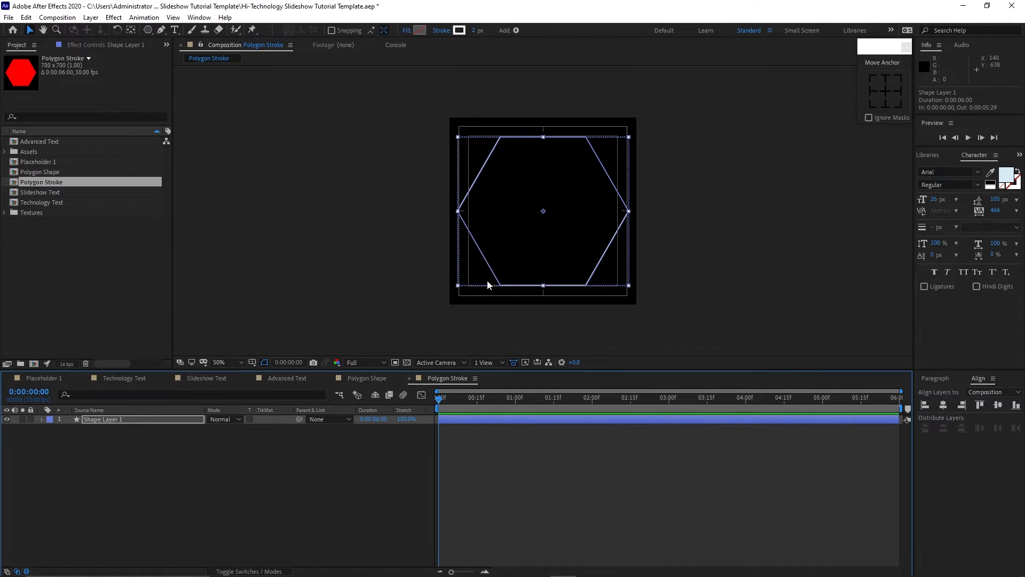
left_click(475, 30)
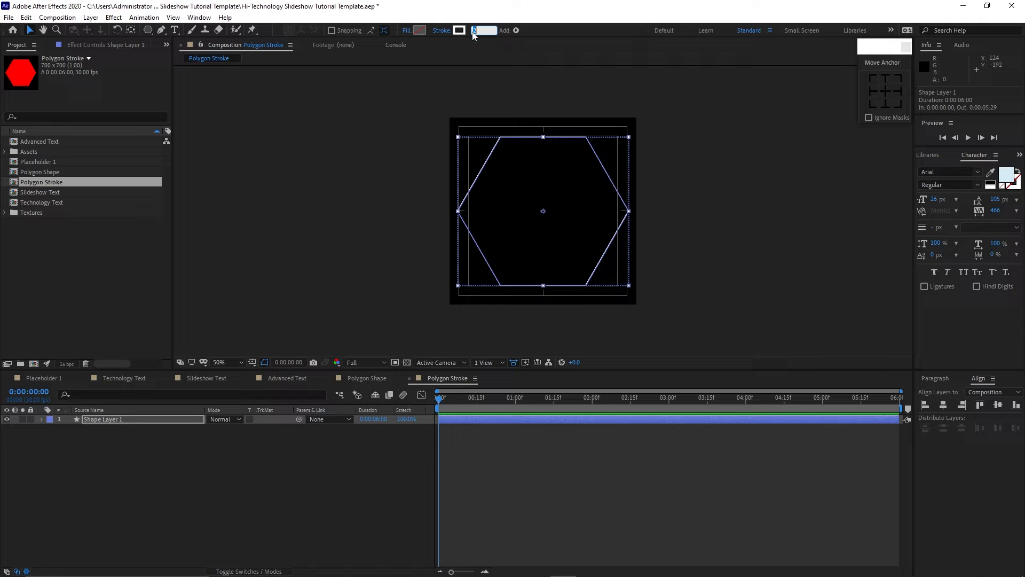
left_click(472, 66)
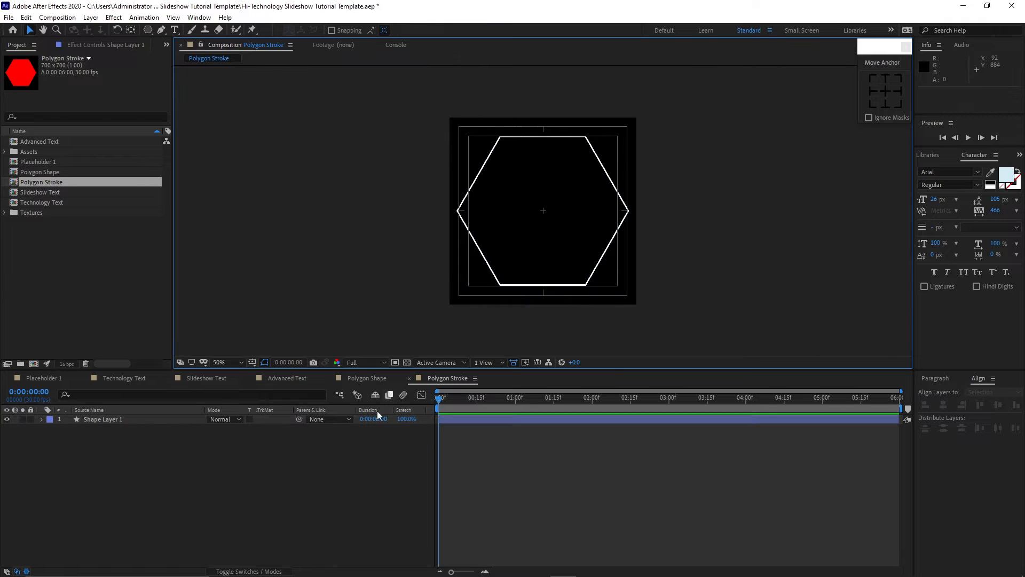
Set the hexagon shape layer's stroke color to 3ED9D8.
left_click(182, 418)
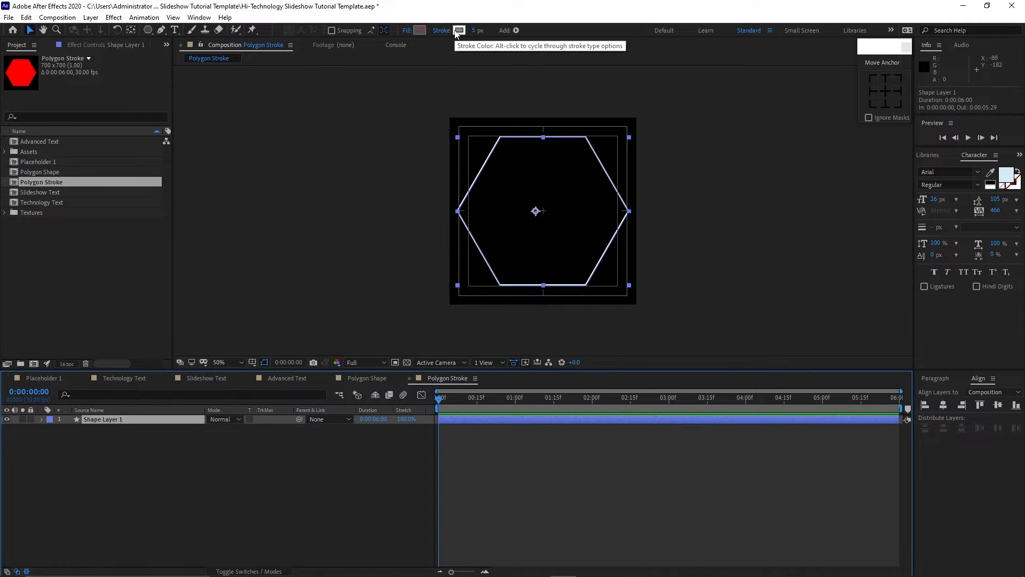
left_click(459, 31)
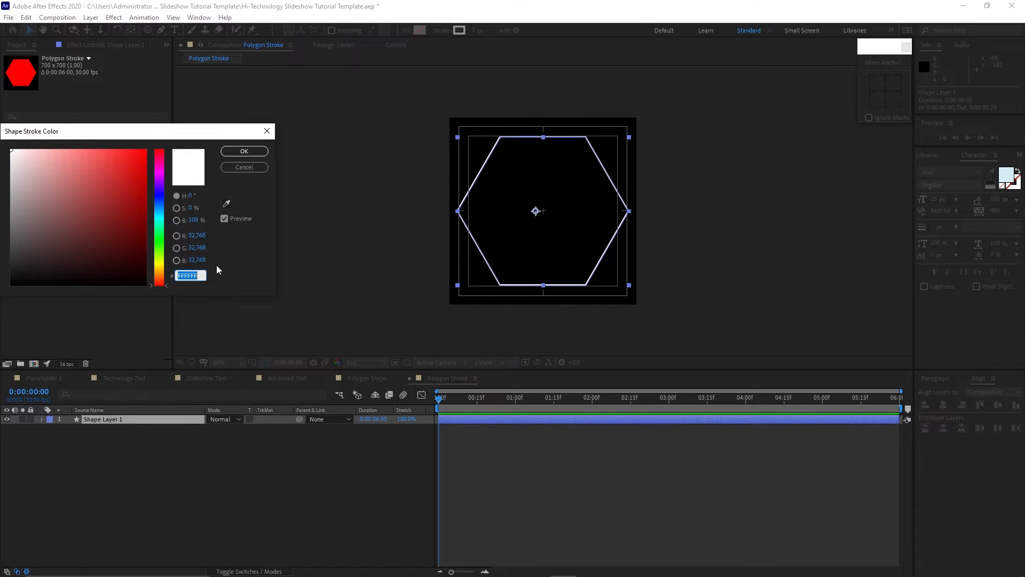
type("3ED9")
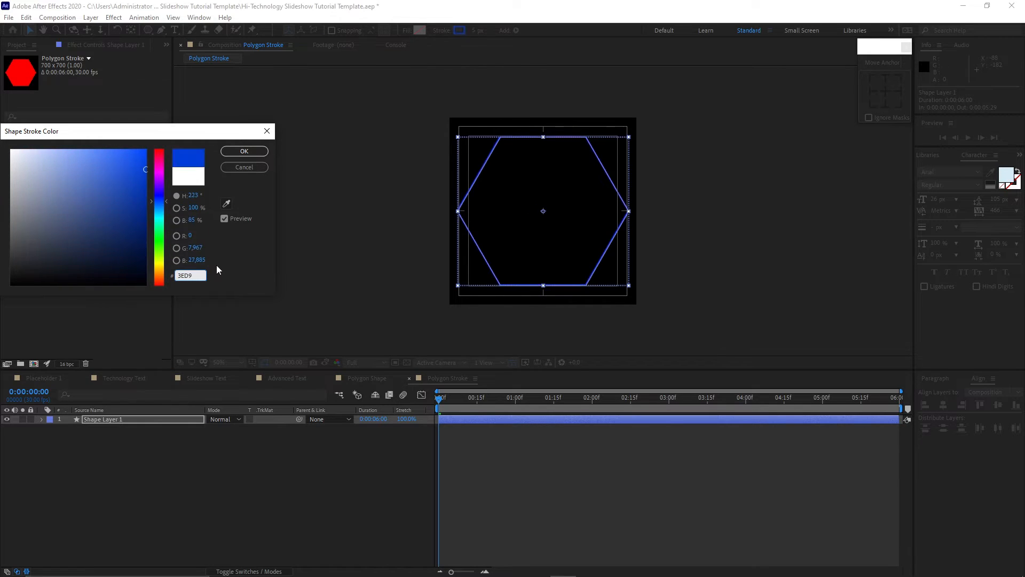
type("D8")
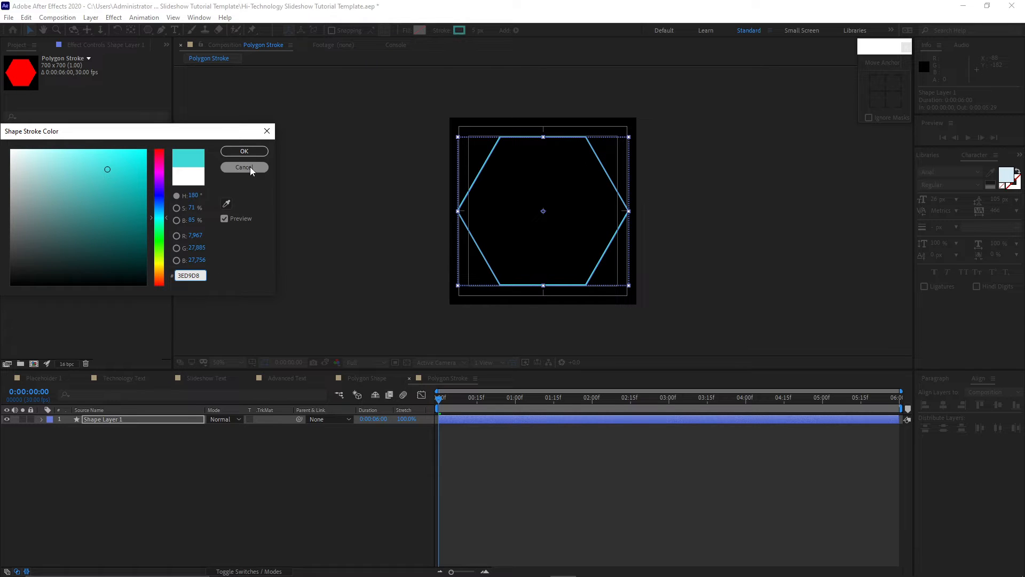
left_click(244, 151)
Create a new 1920 x 1080 composition named Polygon Clippings.
left_click(57, 17)
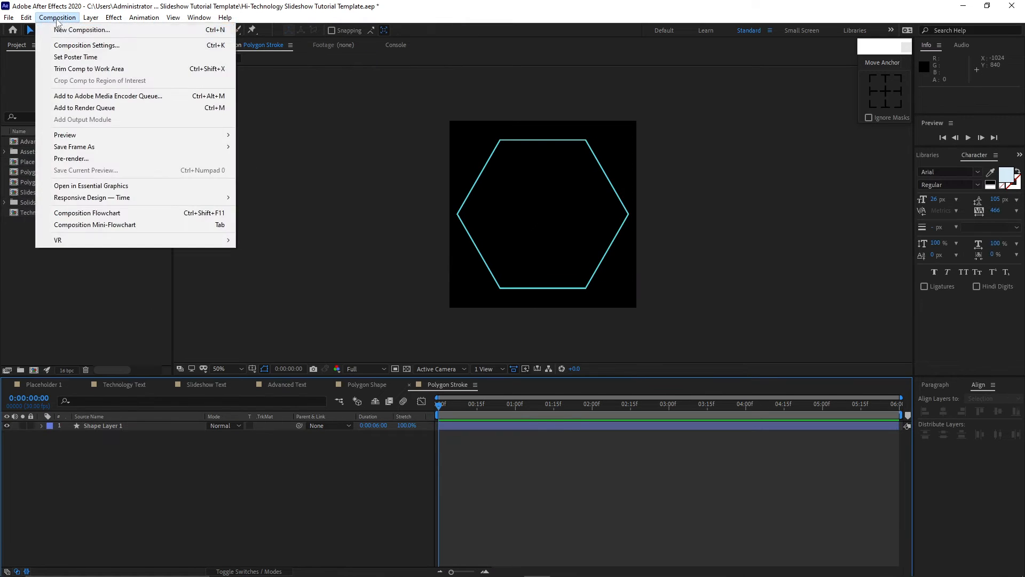
left_click(64, 30)
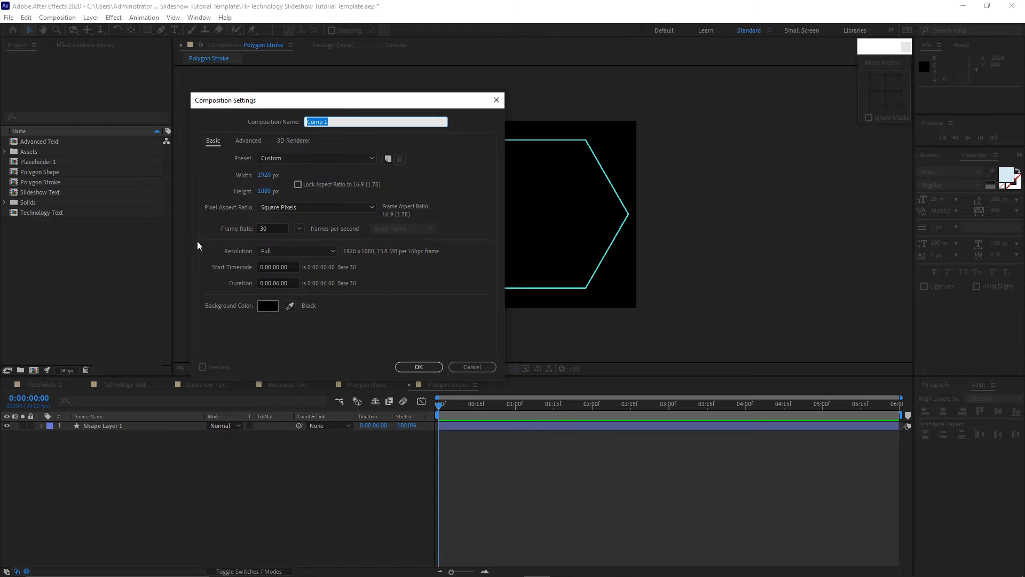
type("Polygon Clippings")
left_click(411, 366)
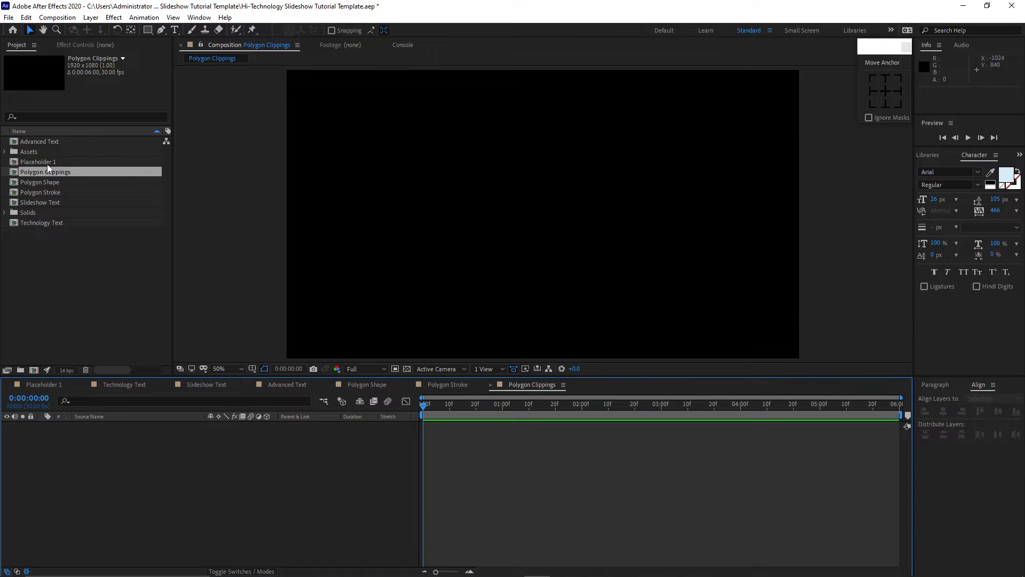
Add Placeholder 1, Polygon Stroke and Polygon Shape to the new composition, stacking stroke above shape above placeholder.
left_click_drag(46, 162, 91, 438)
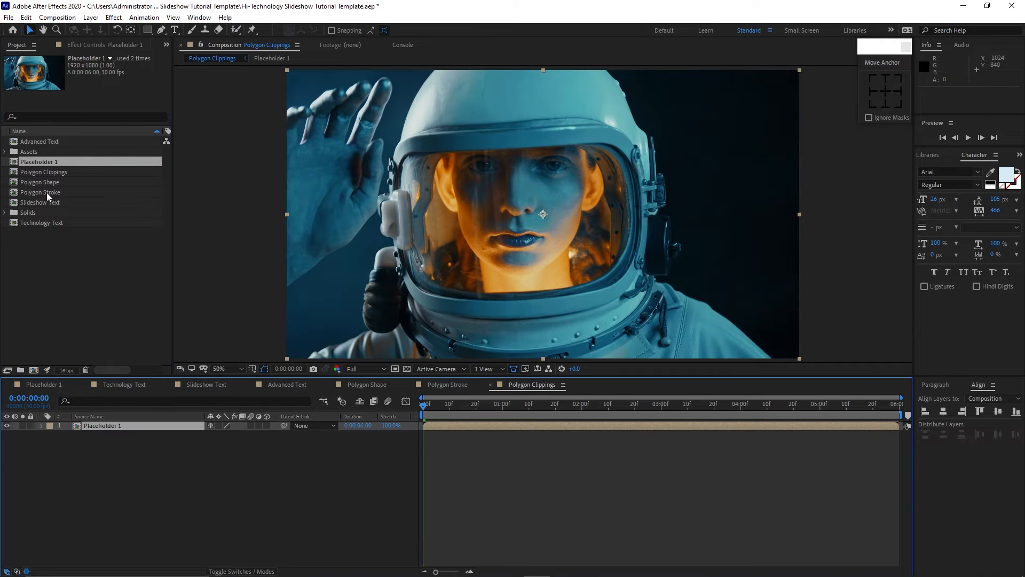
left_click_drag(46, 192, 85, 427)
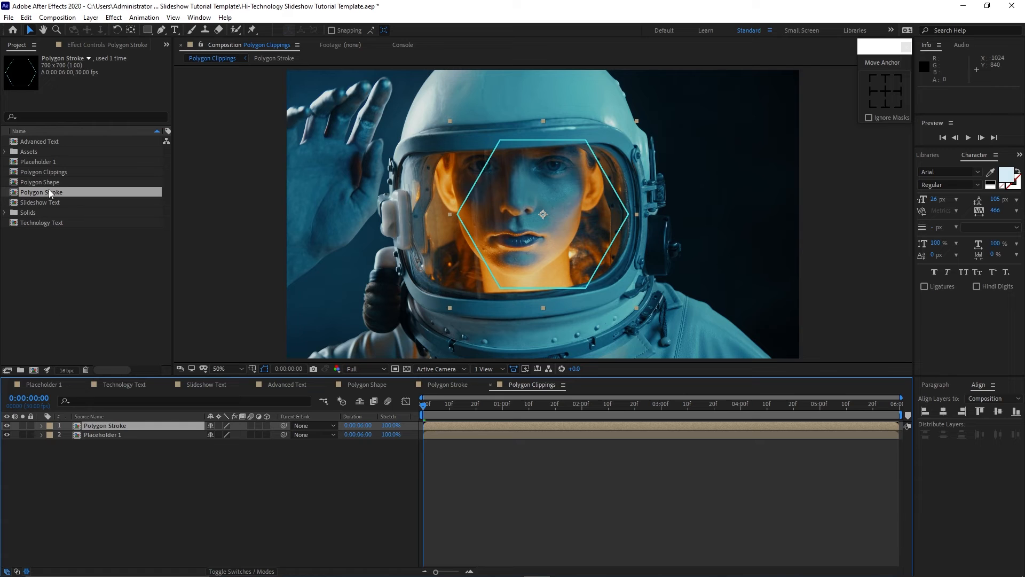
left_click_drag(47, 182, 97, 427)
left_click_drag(120, 485, 110, 426)
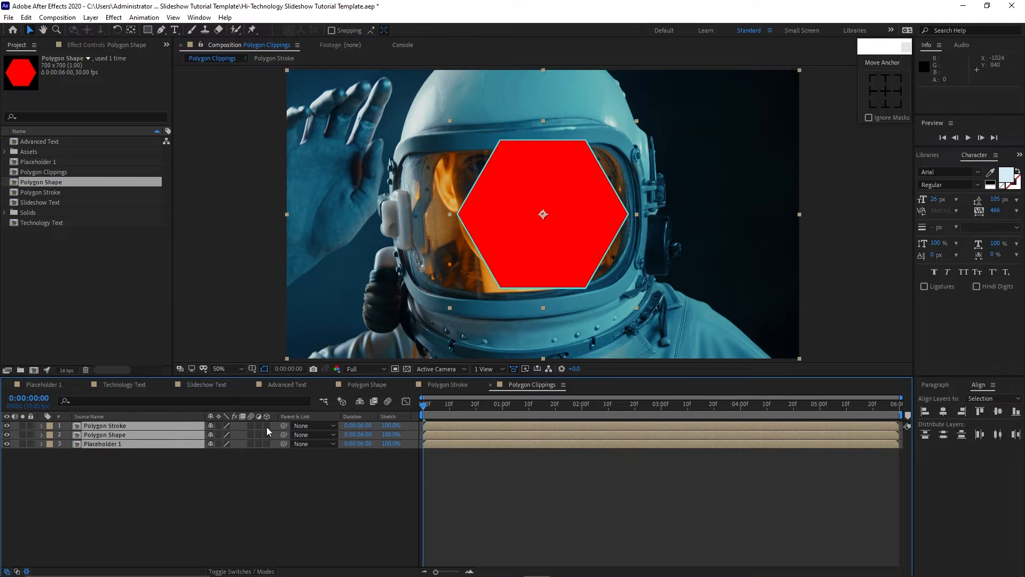
Enable 3D on all three layers and scale Placeholder 1 to 70%.
left_click(267, 426)
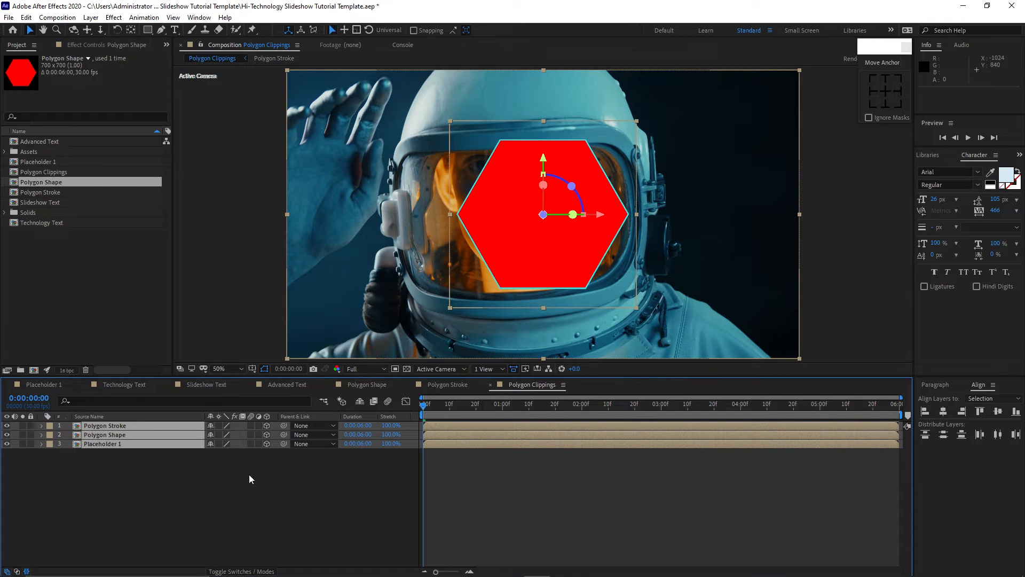
key("s")
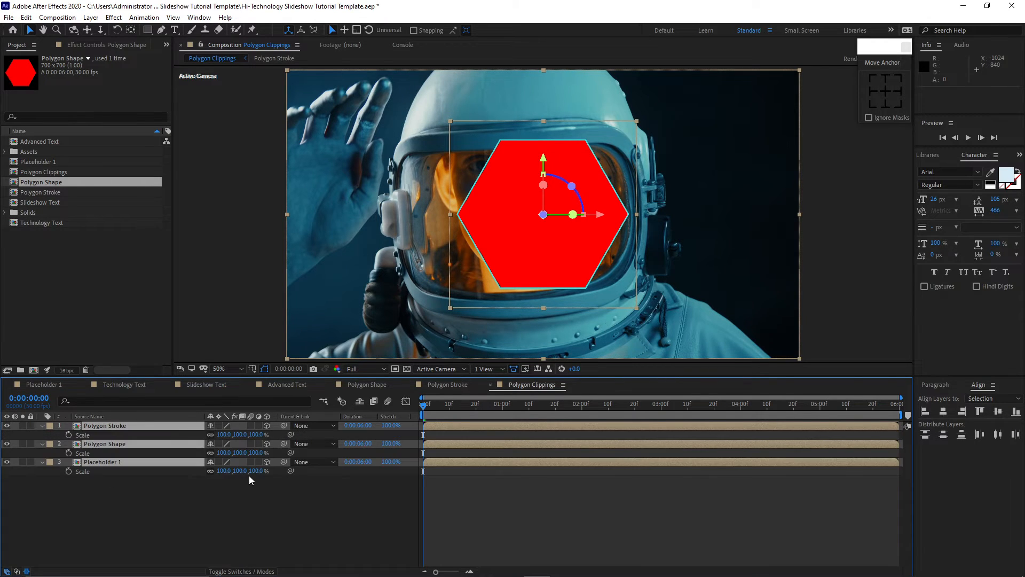
left_click(223, 477)
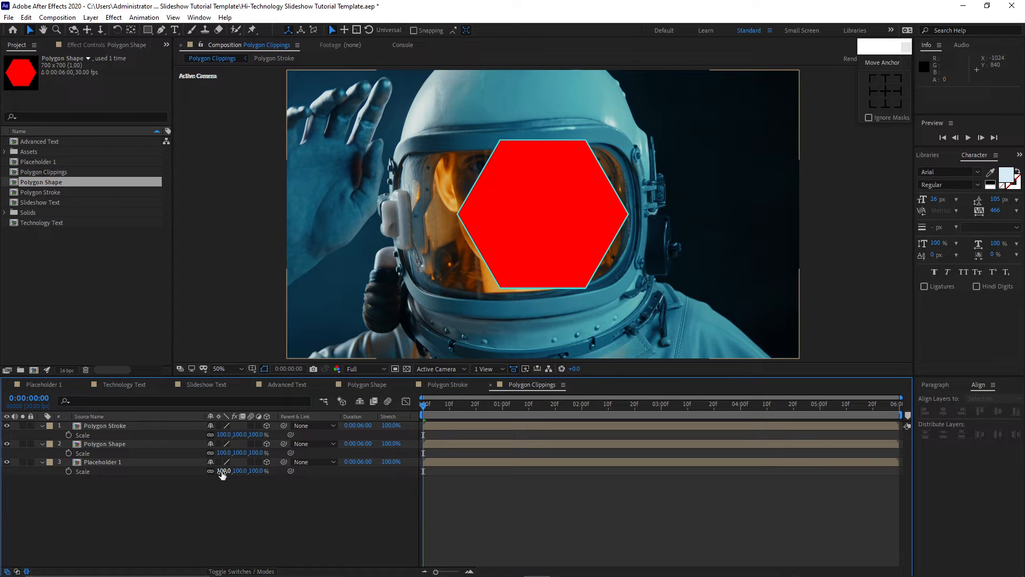
left_click(222, 471)
type("70")
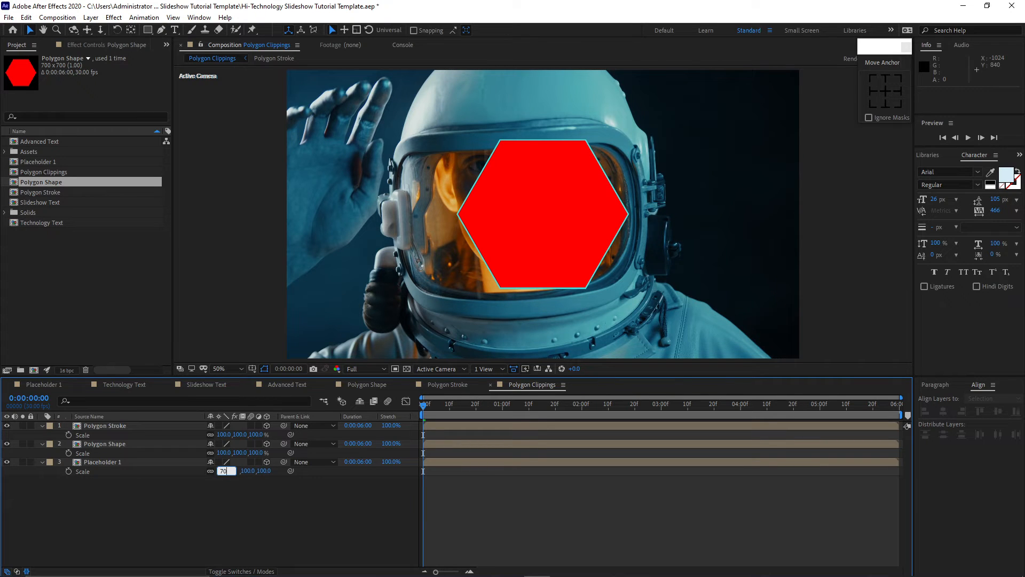
Scale the Polygon Shape layer to 50% and the Polygon Stroke layer to 53%.
left_click(223, 452)
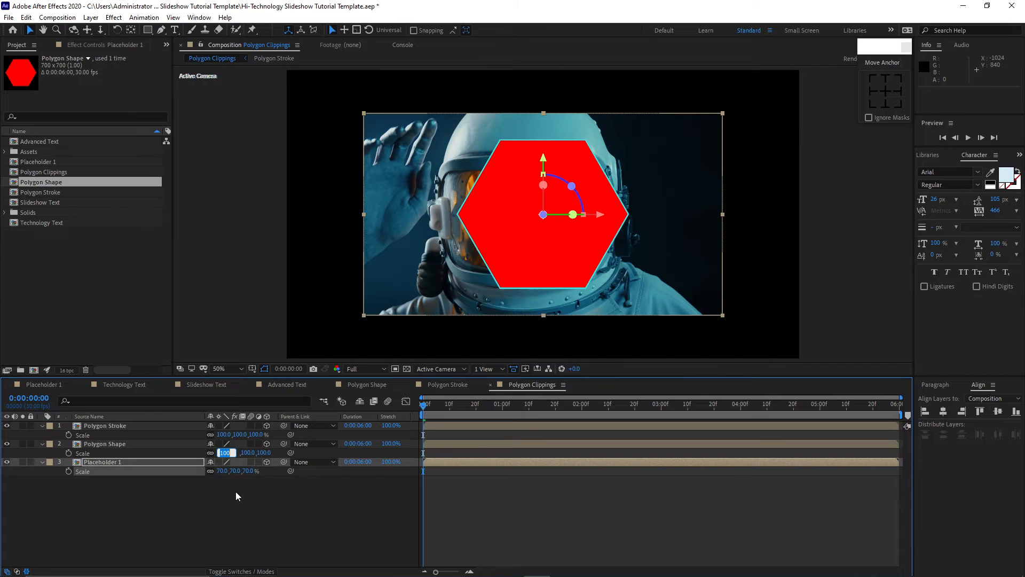
type("50")
left_click(223, 434)
type("53")
key("Return")
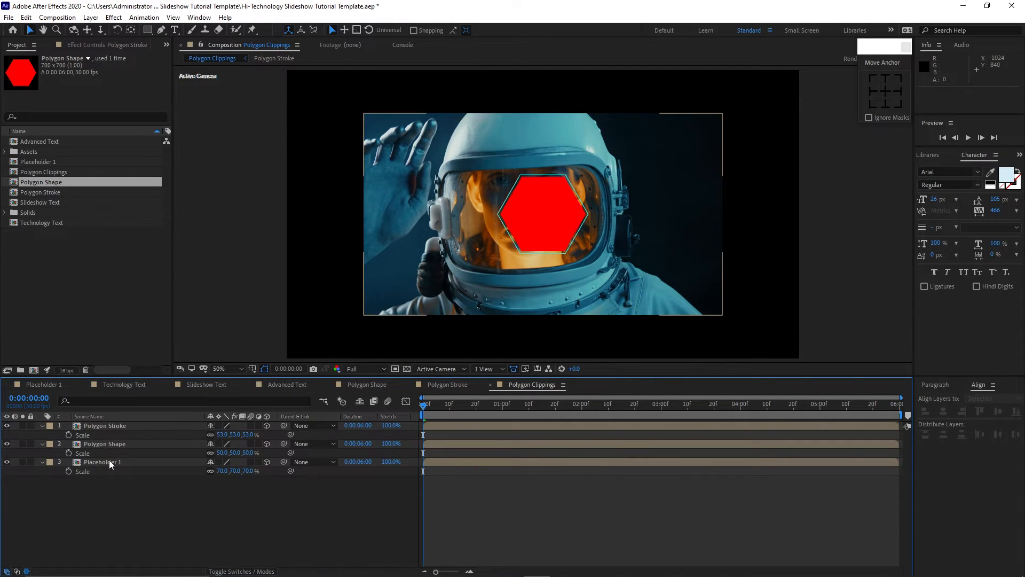
Set Placeholder 1's track matte to Alpha so it is clipped by the Polygon Shape layer.
left_click(113, 462)
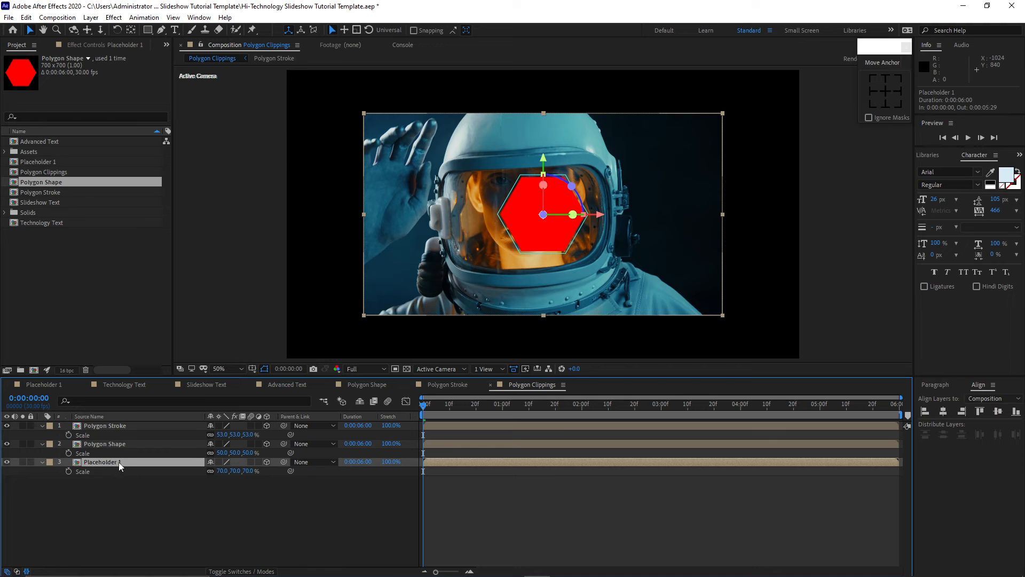
left_click(237, 571)
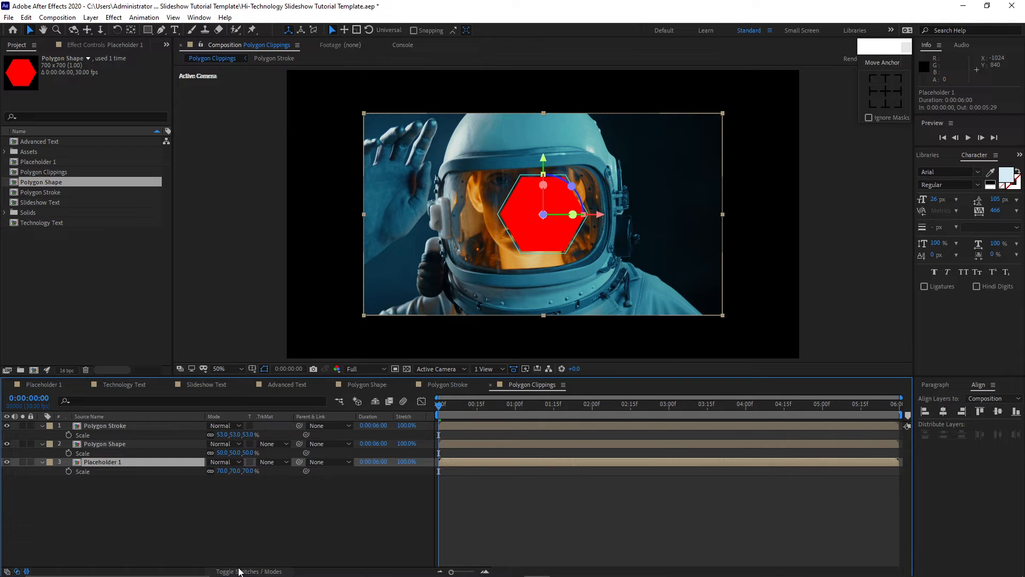
left_click(271, 463)
left_click(278, 487)
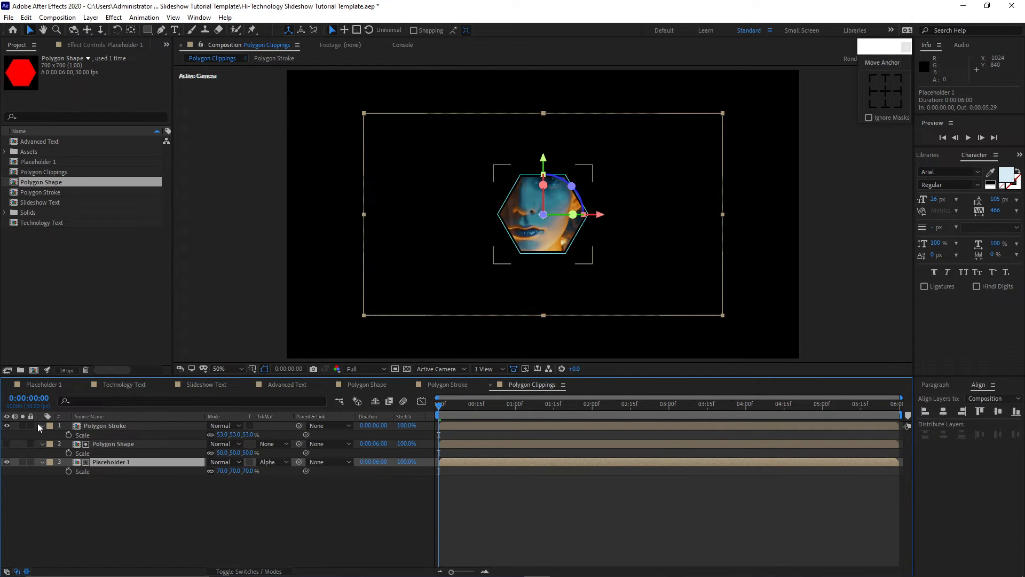
Collapse the layers, duplicate all three, and label the copies Cyan.
left_click(42, 426)
left_click(43, 434)
left_click(43, 435)
left_click(50, 444)
left_click(42, 435)
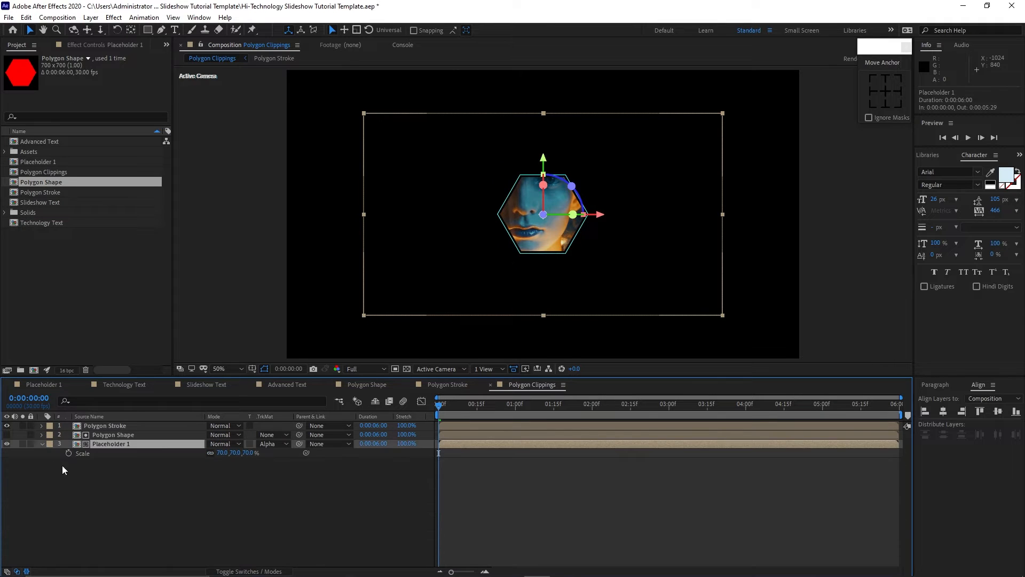
left_click(42, 444)
left_click_drag(121, 482, 103, 429)
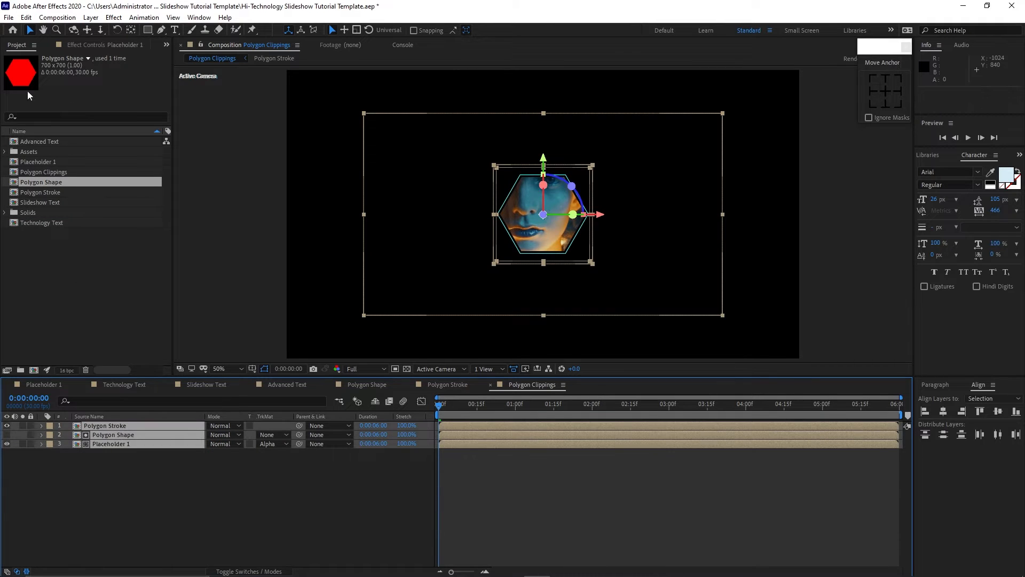
left_click(26, 17)
left_click(43, 145)
left_click(50, 455)
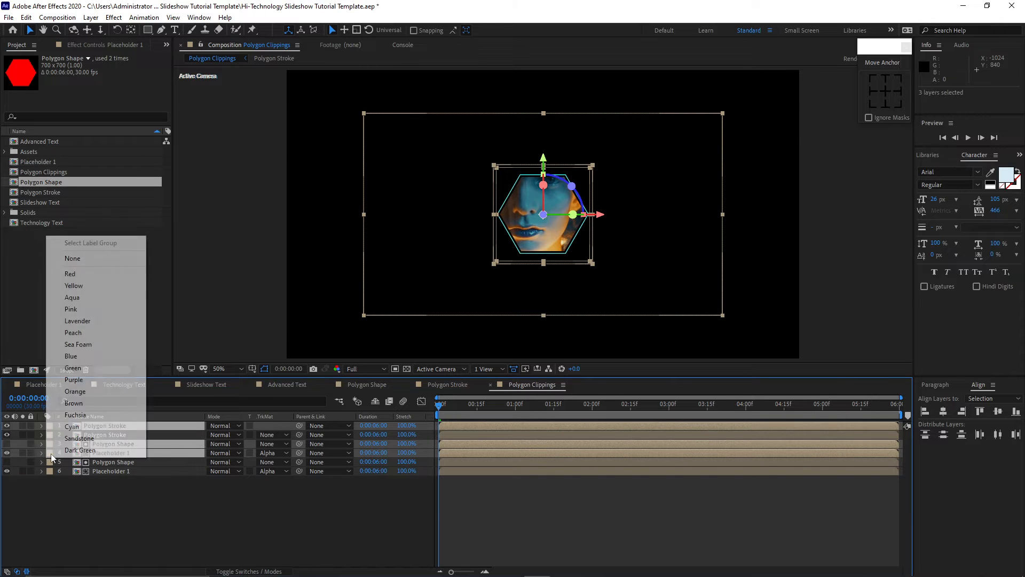
left_click(62, 426)
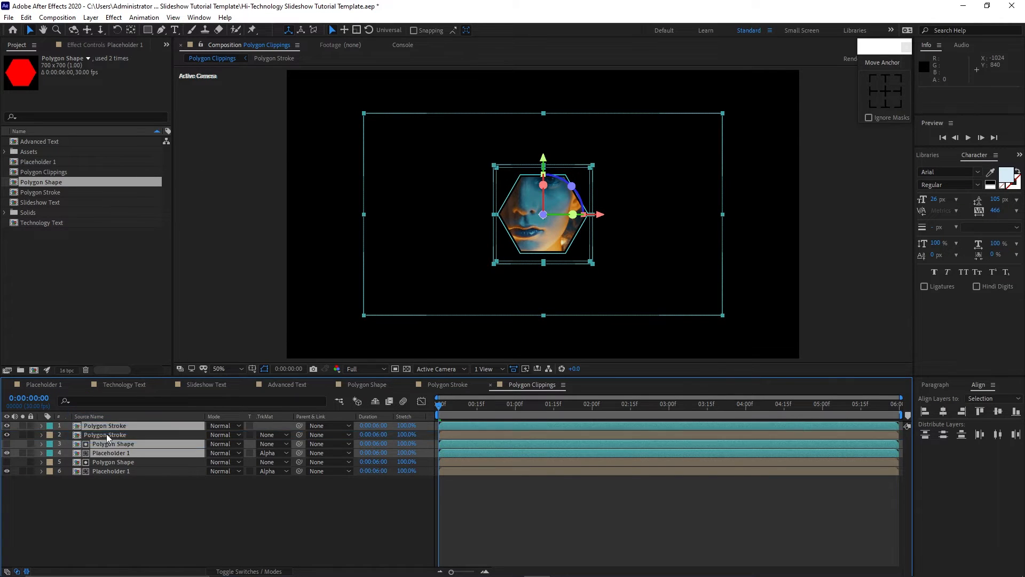
Move the copied Polygon Stroke and Polygon Shape layers to about 1223, 696, below-right of the first hexagon.
key("F2")
left_click_drag(66, 424, 81, 434)
key("p")
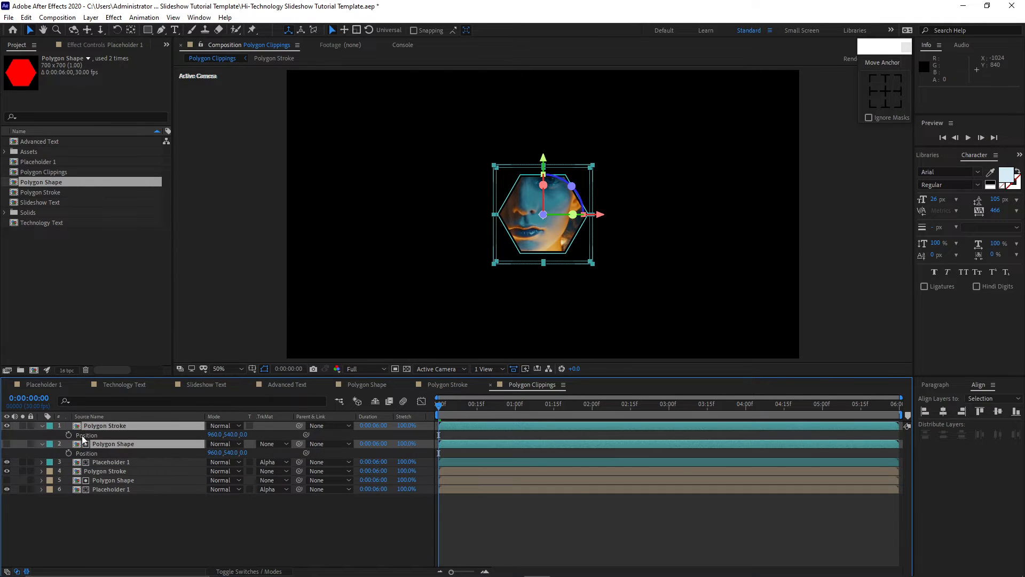
mouse_move(217, 434)
left_mouse_down()
mouse_move(312, 435)
mouse_move(233, 436)
left_mouse_up()
key("p")
key("F2")
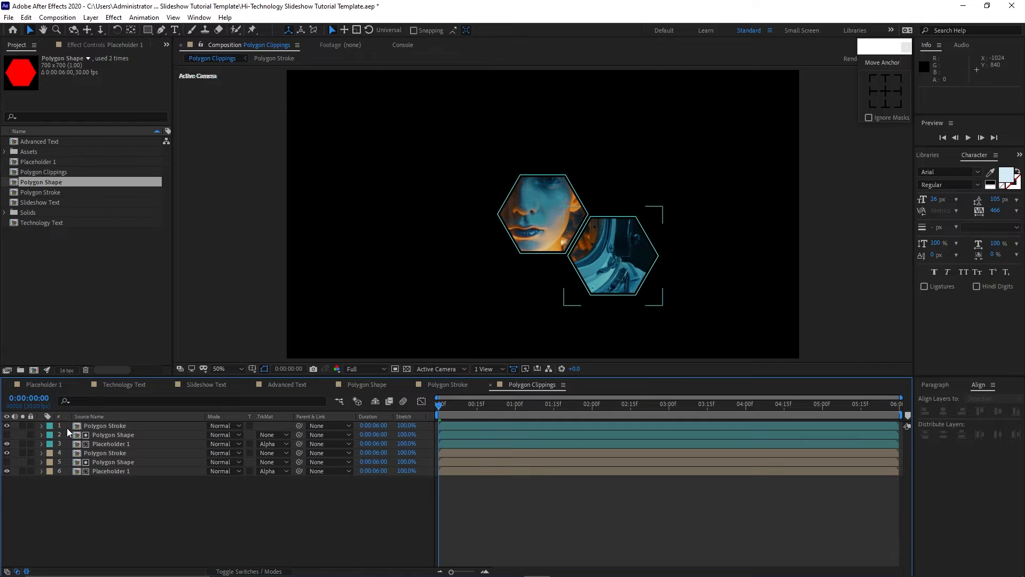
Duplicate the three cyan layers and label the new copies Fuchsia.
left_click_drag(66, 425, 97, 443)
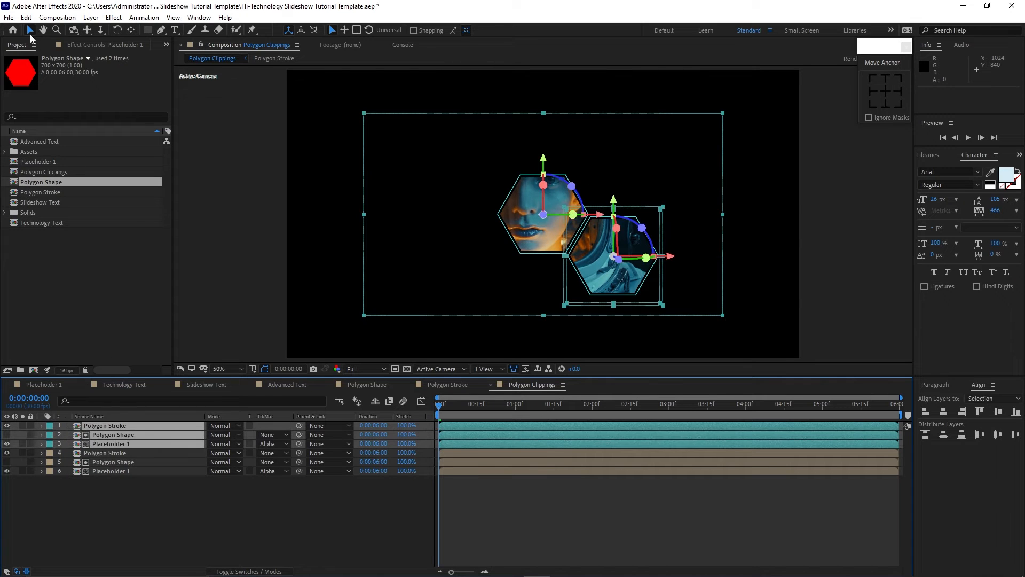
left_click(25, 17)
left_click(75, 154)
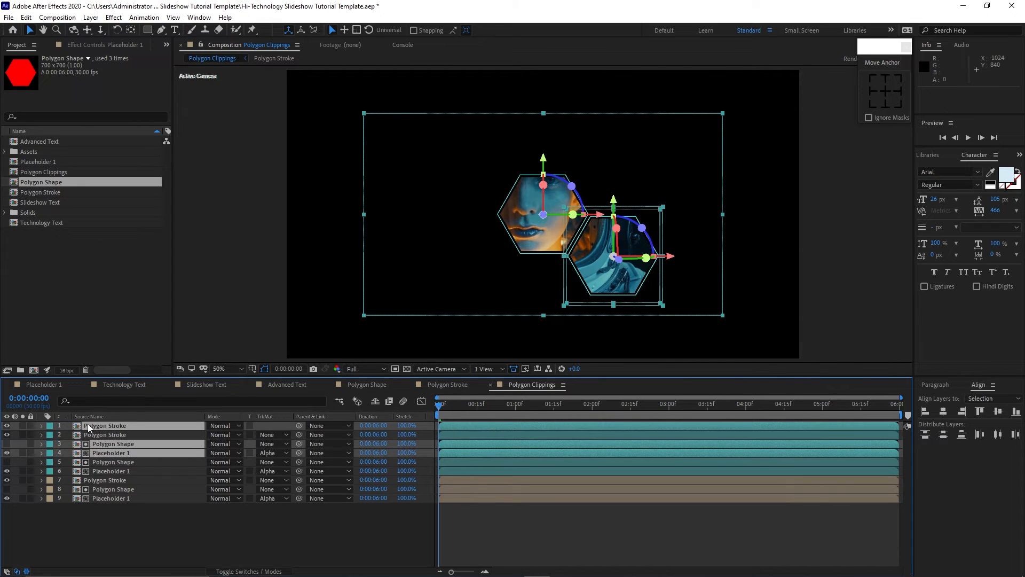
left_click(51, 447)
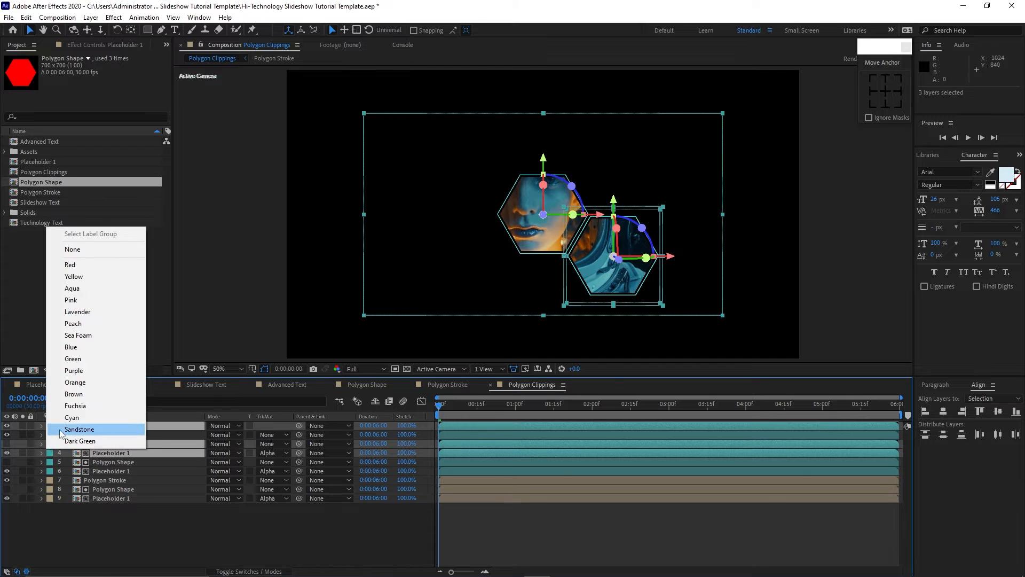
left_click(72, 406)
Move the Fuchsia Polygon Stroke and Polygon Shape copies up to about 1223, 386, above the second hexagon.
left_click_drag(102, 443, 102, 431)
left_click_drag(66, 426, 82, 434)
key("p")
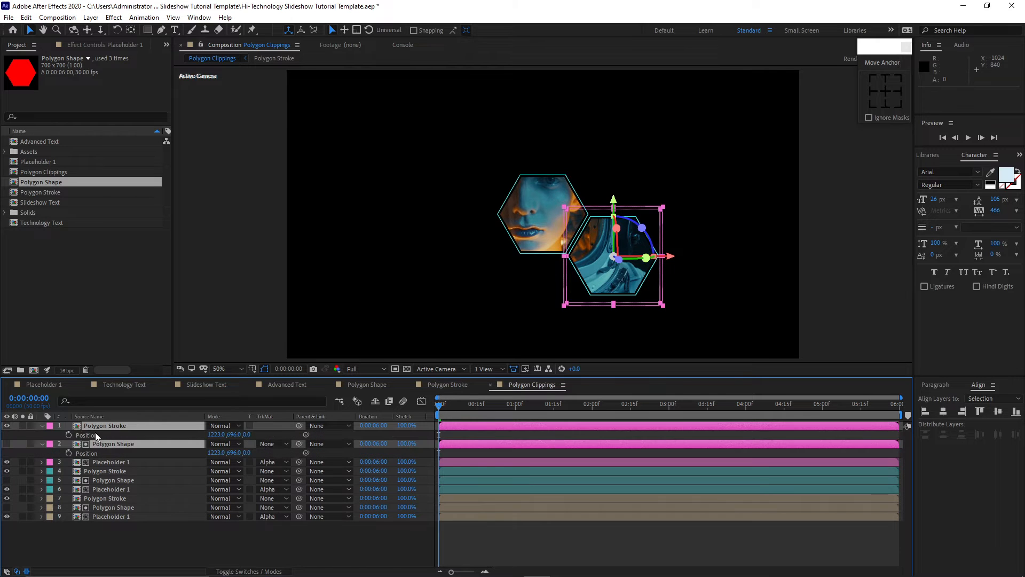
left_click_drag(221, 434, 96, 402)
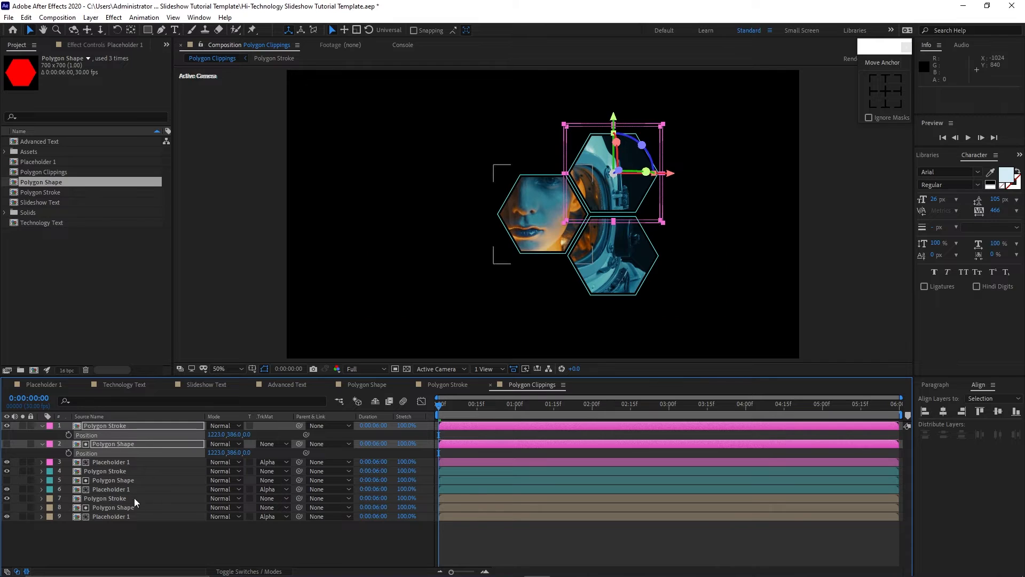
left_click(41, 427)
Duplicate the three Fuchsia layers and label the new copies Brown.
mouse_move(65, 434)
left_mouse_down()
mouse_move(83, 444)
mouse_move(82, 425)
left_mouse_up()
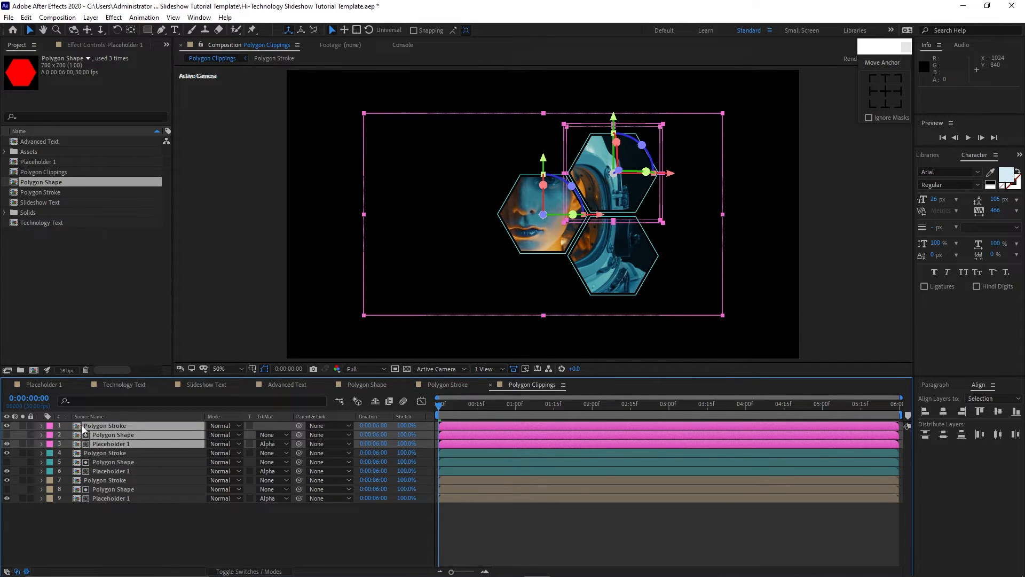
left_click(25, 17)
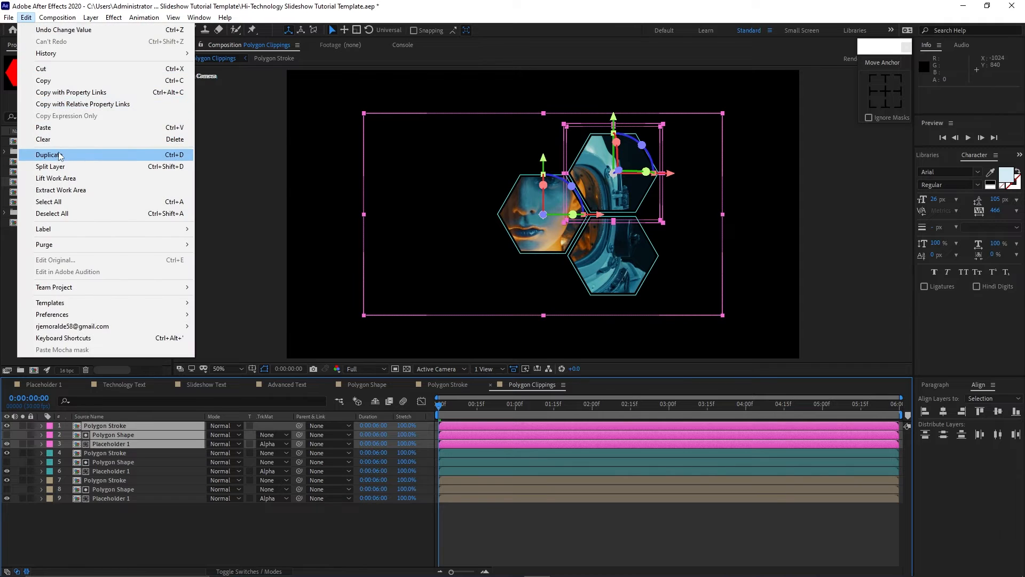
left_click(54, 155)
left_click(48, 446)
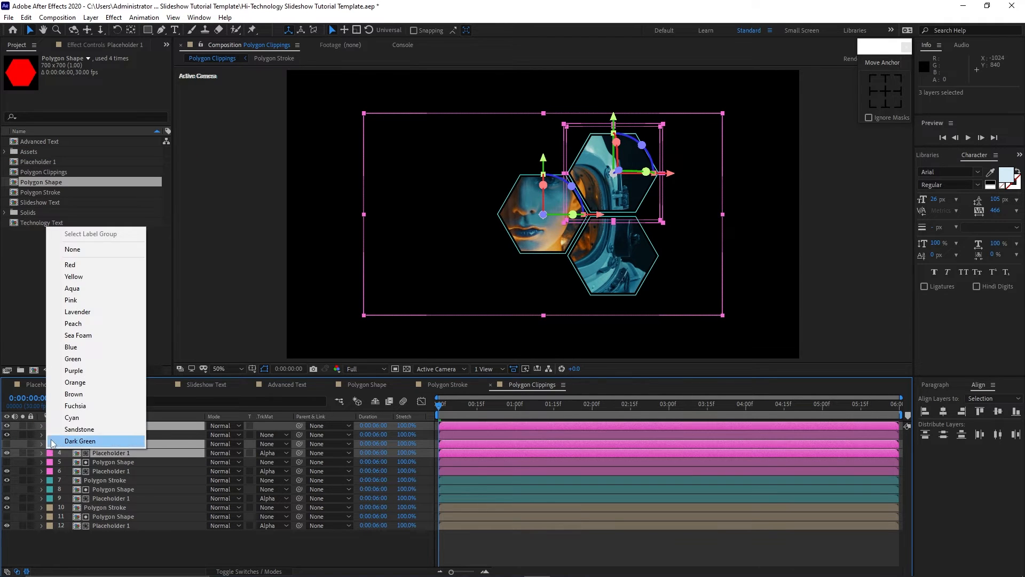
left_click(69, 397)
Apply the Brown label to the three new copies and move their Polygon Stroke and Polygon Shape to about 698, 386.
mouse_move(104, 447)
left_mouse_down()
mouse_move(104, 432)
mouse_move(65, 424)
left_mouse_up()
left_click(65, 424)
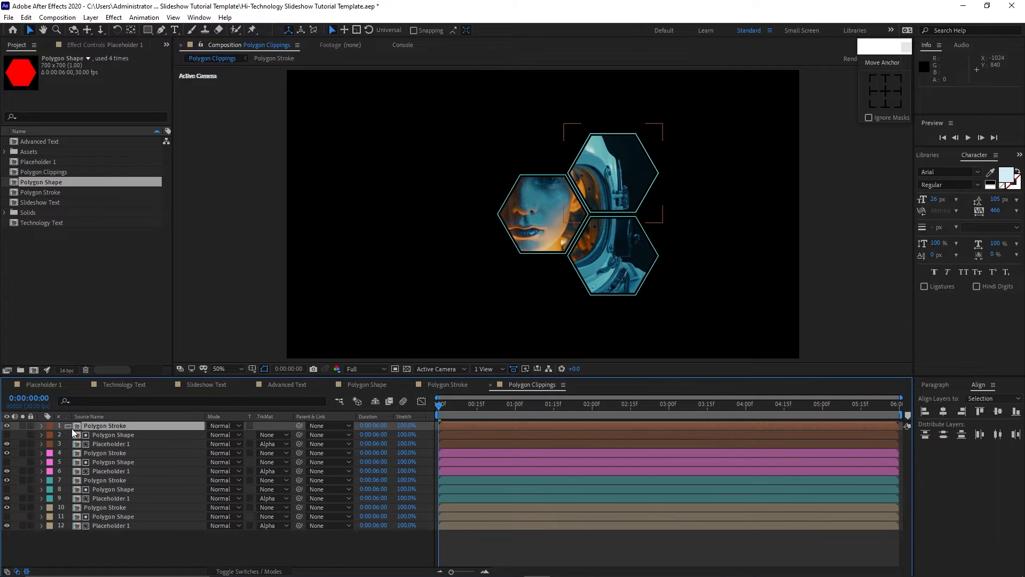
left_click(79, 434, "ctrl")
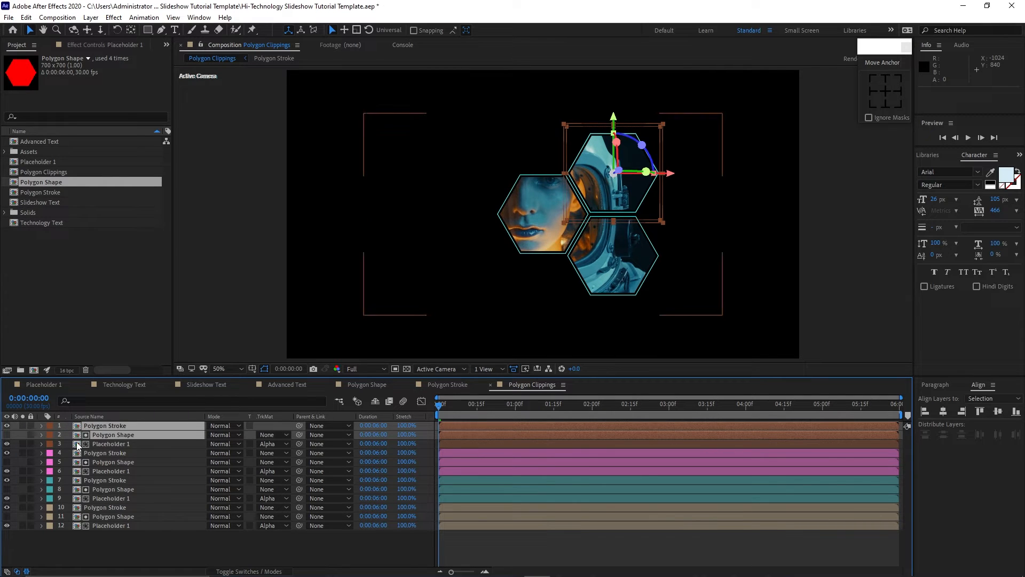
key("p")
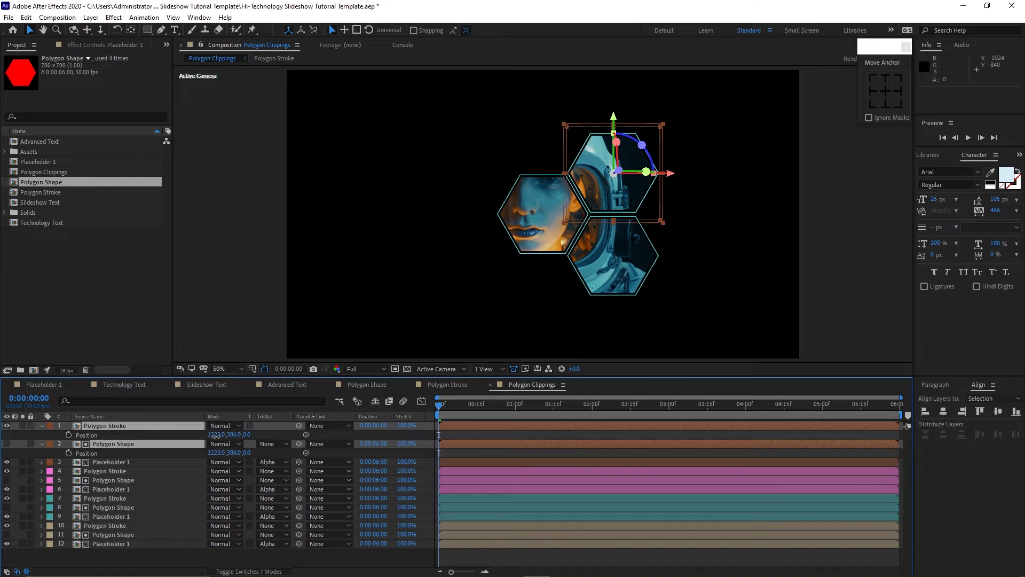
left_click_drag(216, 434, 153, 444)
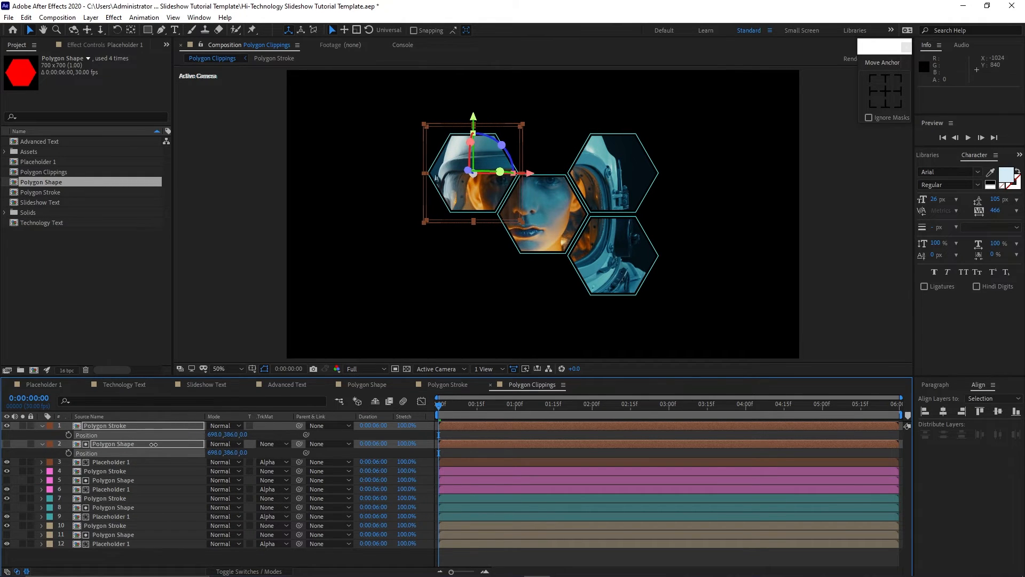
left_click(203, 335)
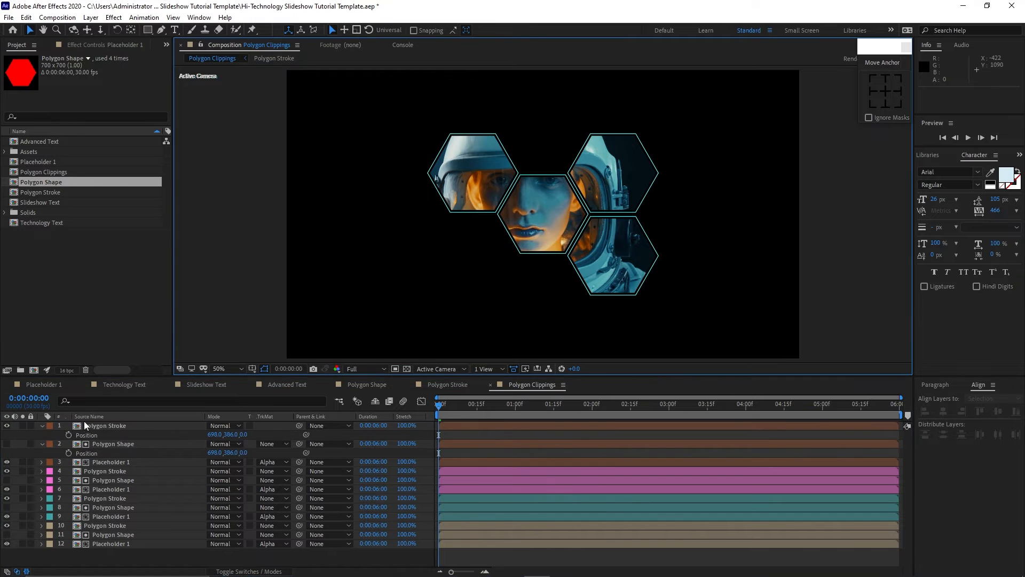
Keyframe the Brown Polygon Stroke and Shape positions from Z -600 at the start to Z 0 at 0:00:01:15.
left_click(42, 425)
left_click(39, 435)
left_click_drag(111, 543, 119, 427)
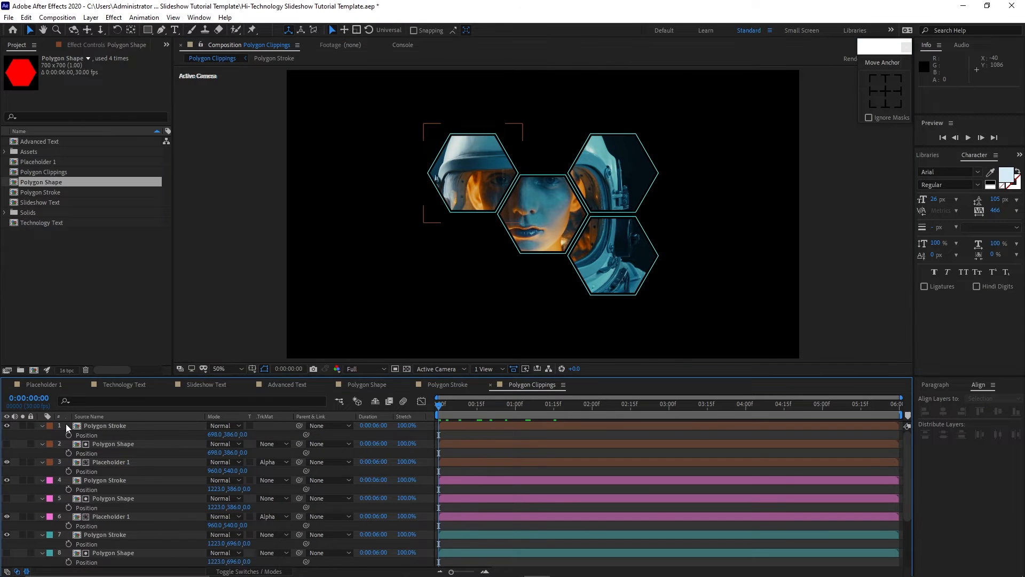
left_click_drag(66, 424, 94, 450)
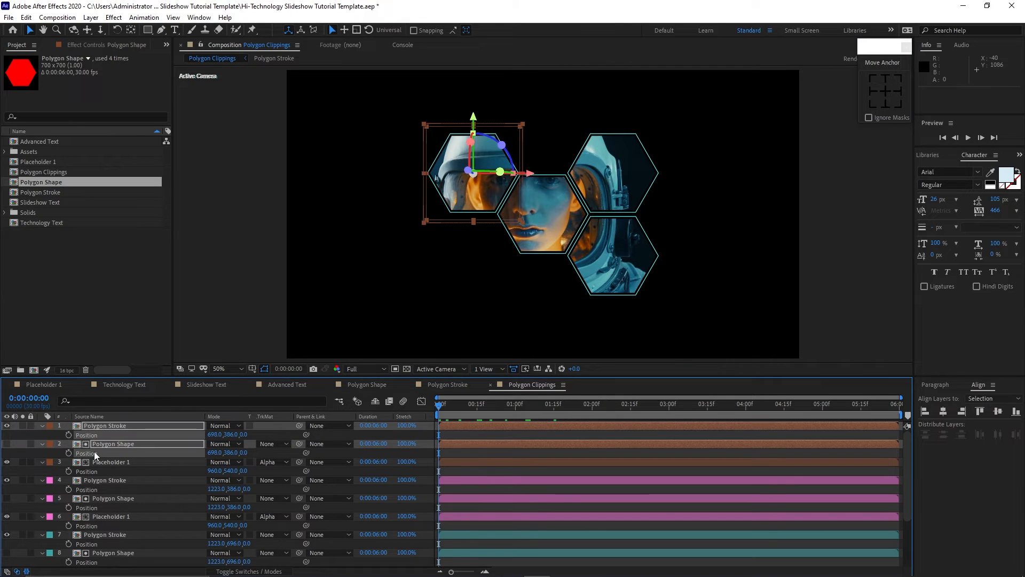
left_click(69, 435)
left_click(243, 435)
type("-600")
left_click_drag(439, 409, 554, 412)
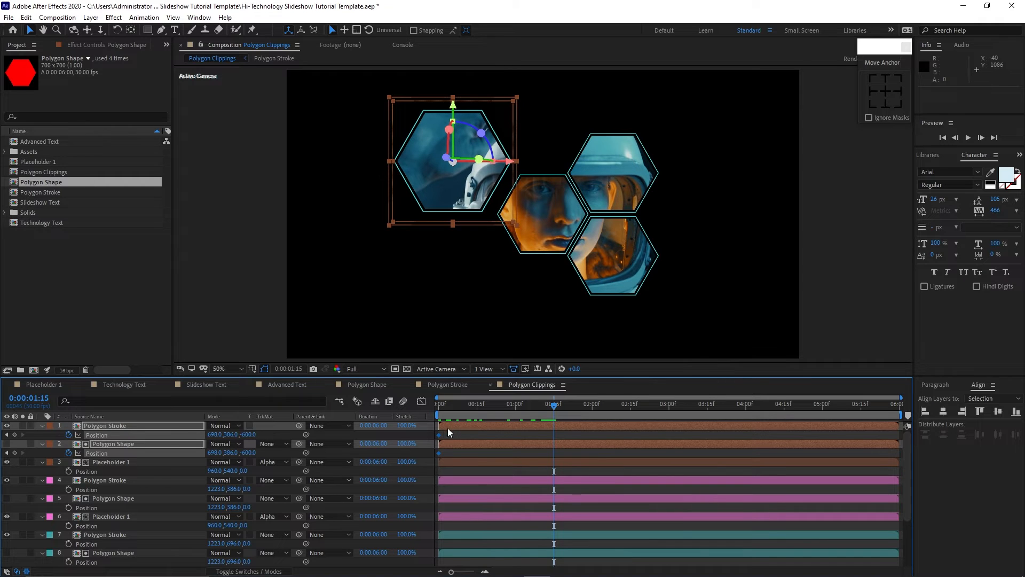
left_click(247, 435)
Keyframe the Fuchsia Polygon Stroke and Shape positions from Z -400 at the start to Z 0 at 0:00:01:15.
left_click(120, 473)
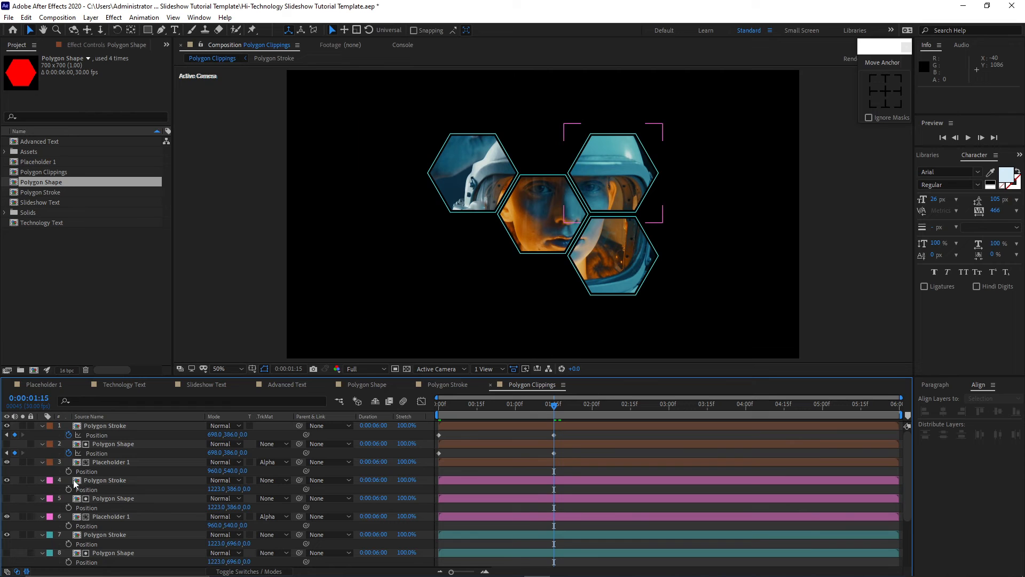
left_click(68, 479)
left_click(97, 498, "shift")
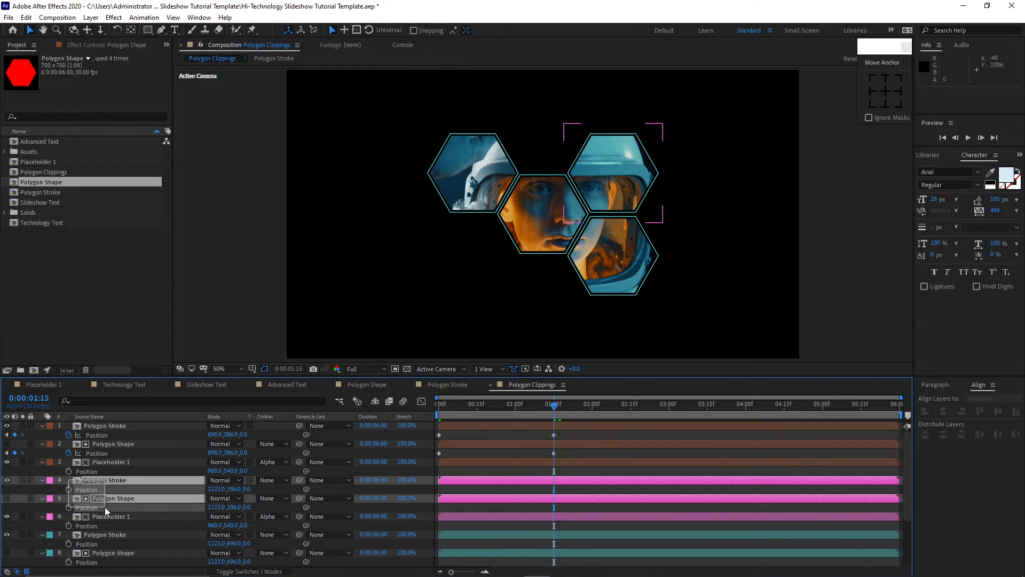
left_click(69, 489)
left_click_drag(554, 408, 427, 422)
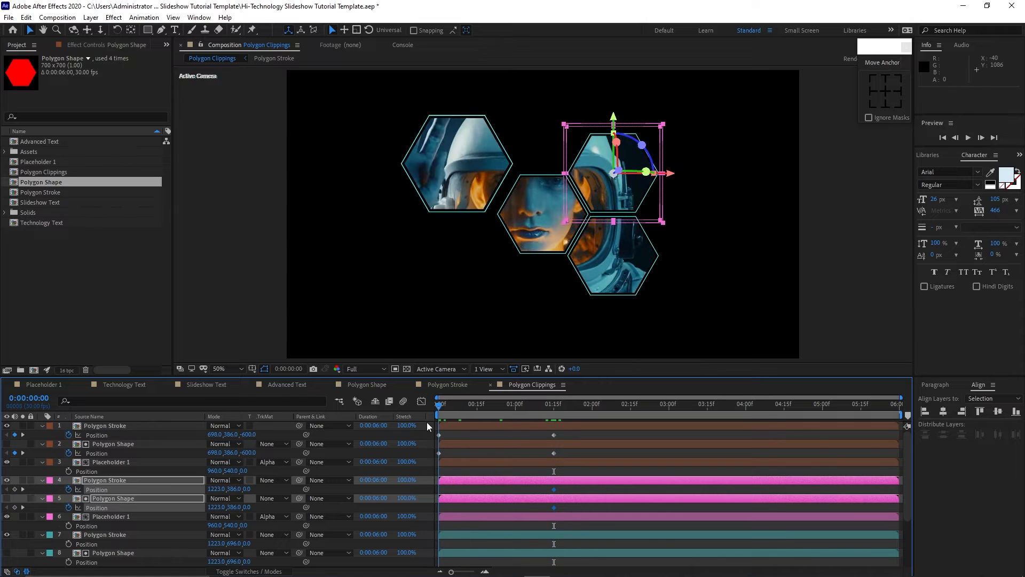
left_click(256, 489)
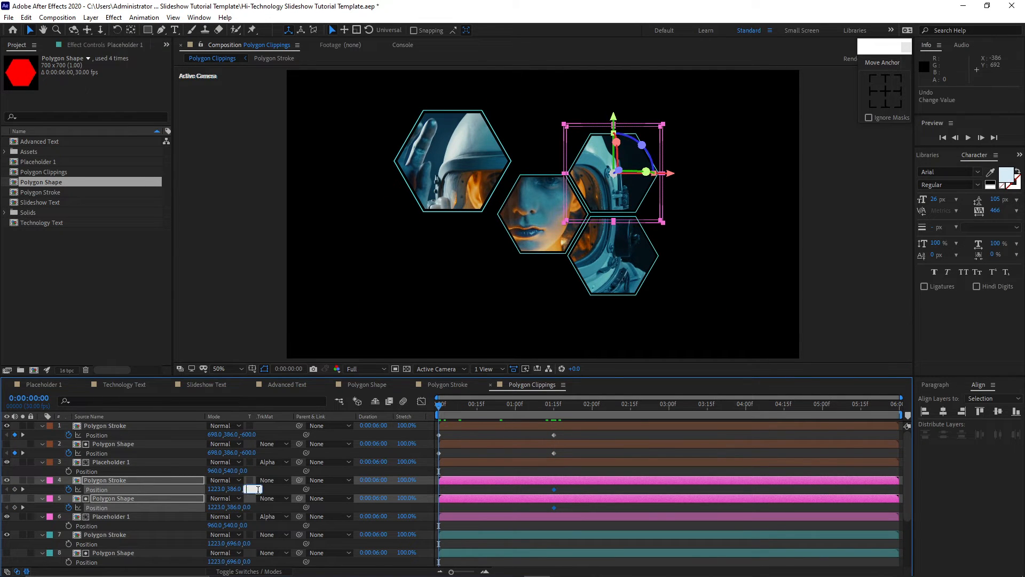
type("-400")
Keyframe the Cyan Polygon Stroke and Shape positions from Z -600 at the start to Z 0 at 0:00:01:15.
left_click_drag(66, 533, 109, 562)
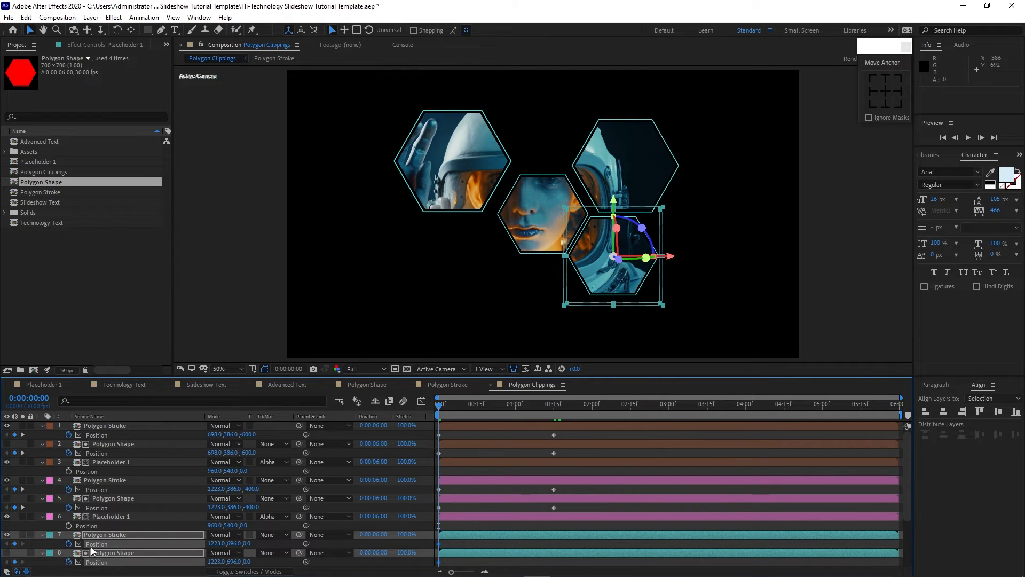
left_click(247, 543)
type("-60")
key("Return")
key("space")
left_click_drag(490, 417, 556, 426)
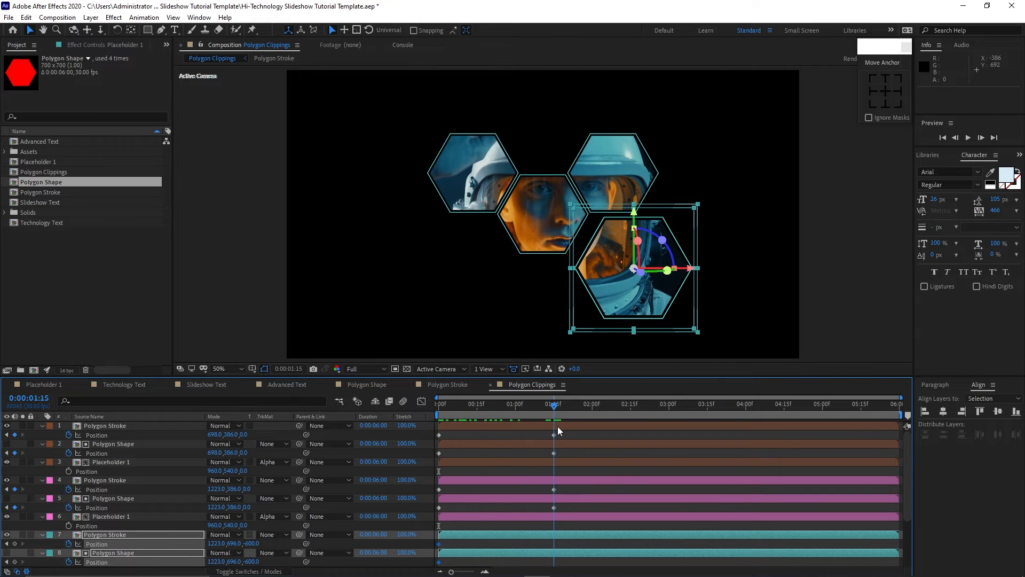
left_click(254, 543)
type("0")
key("Return")
Keyframe the original Polygon Stroke and Shape positions from Z -400 at the start to Z 0 at 0:00:01:15.
scroll(96, 524, "down", 2)
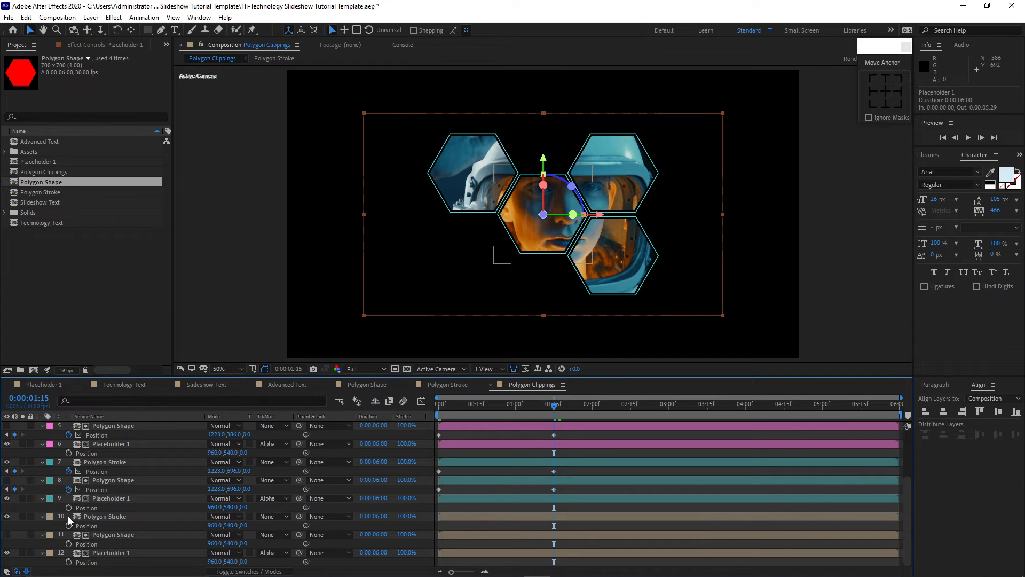
left_click_drag(68, 515, 104, 536)
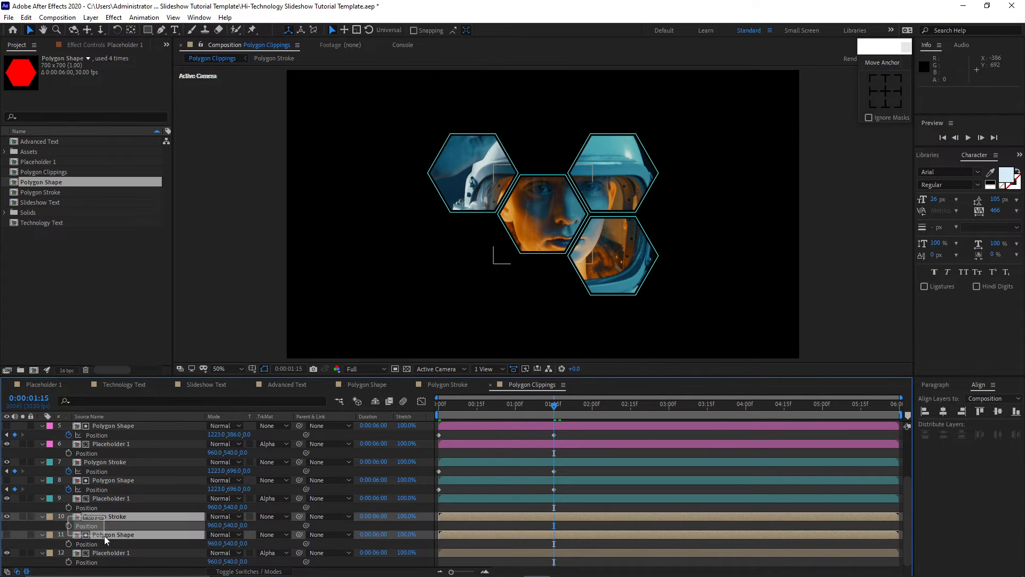
left_click(68, 544)
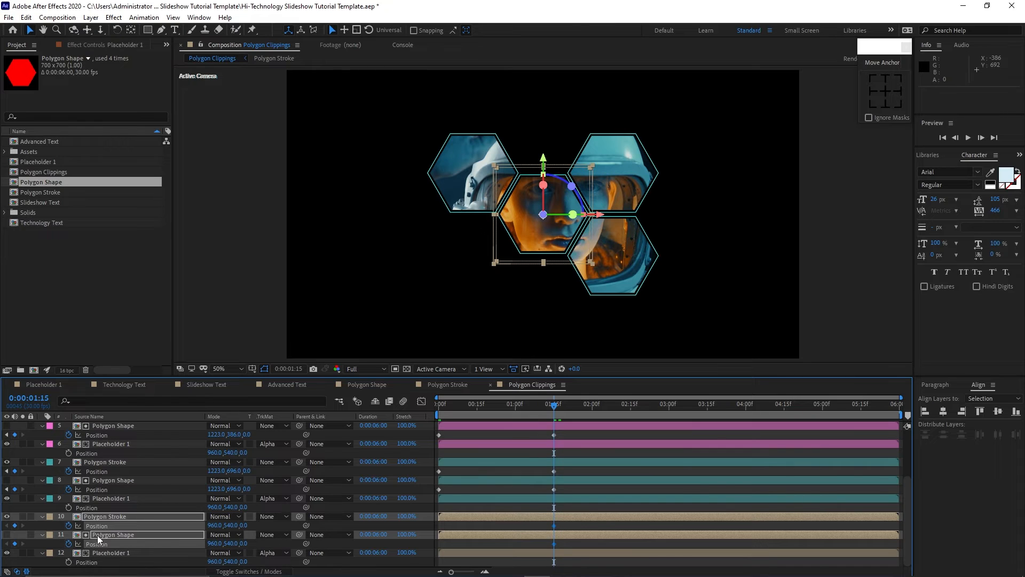
left_click_drag(549, 409, 439, 421)
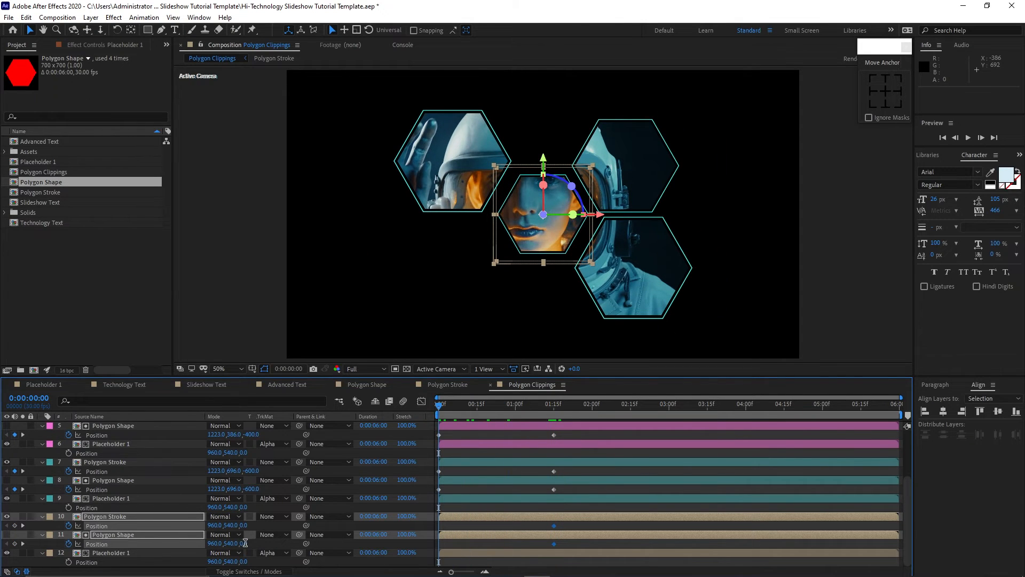
left_click(245, 544)
type("-400")
Select all position keyframes and reshape their speed curve in the Graph Editor so motion starts fast and eases out.
left_click_drag(593, 543, 428, 412)
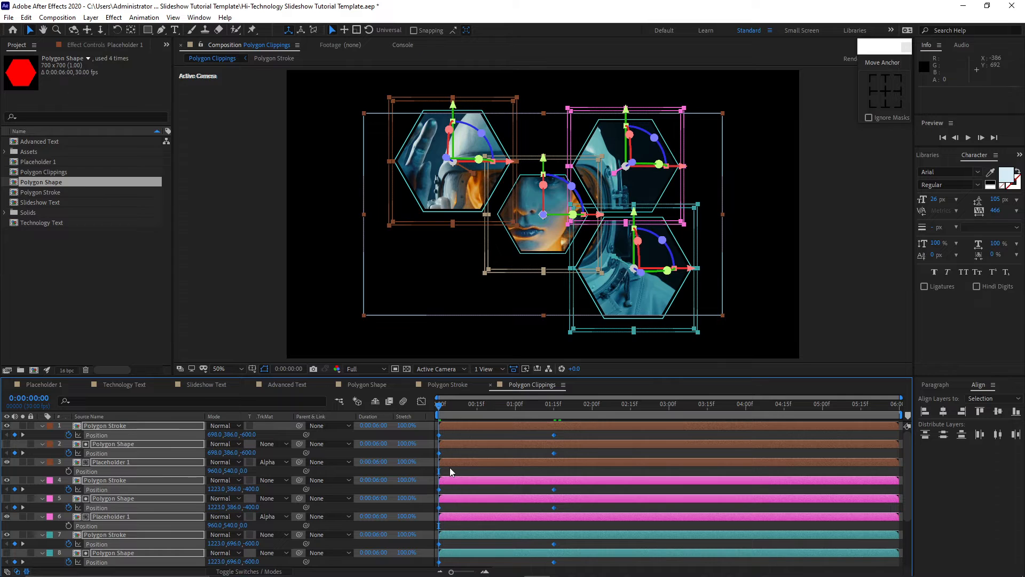
left_click(421, 401)
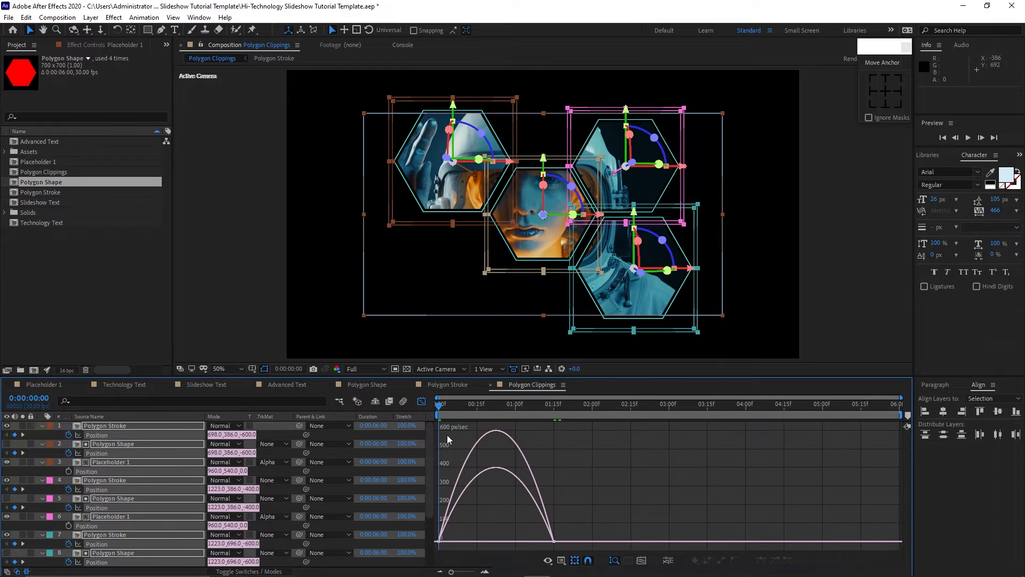
left_click_drag(575, 544, 482, 538)
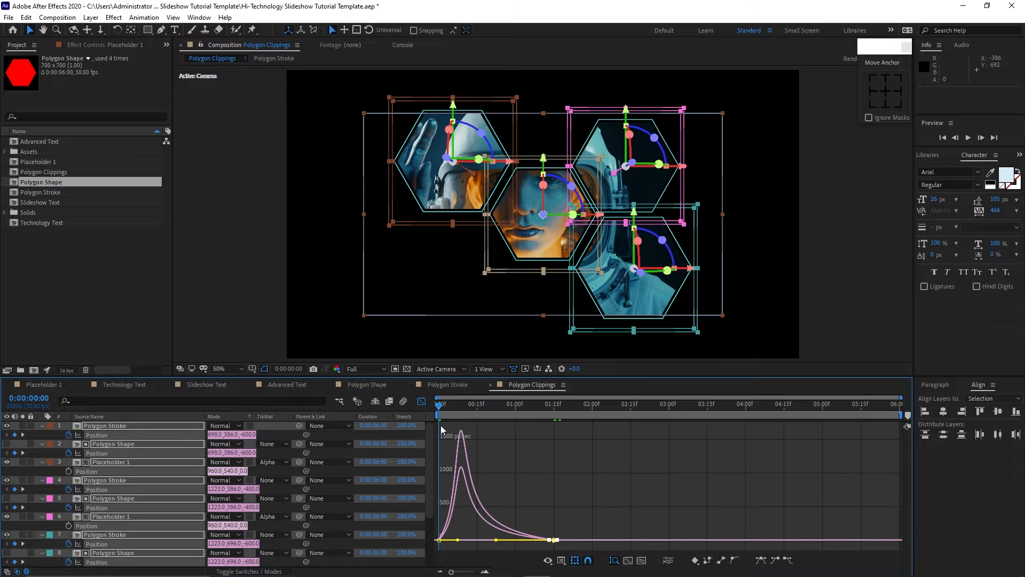
left_click(421, 402)
Move the start of the three original hexagon layers to 0:00:00:10.
left_click(42, 426)
left_click(42, 525)
left_click_drag(125, 550, 113, 508)
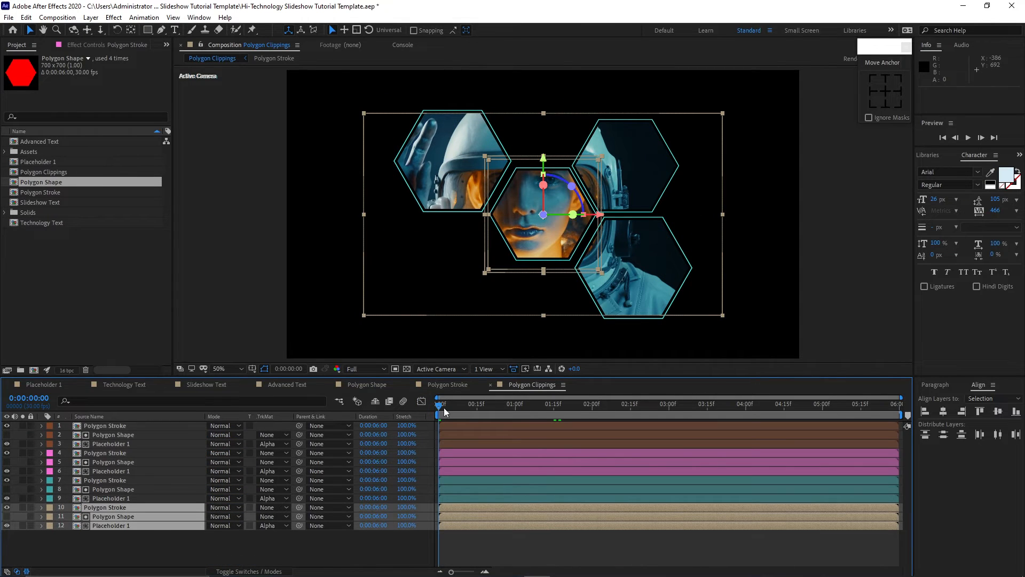
left_click_drag(450, 411, 465, 412)
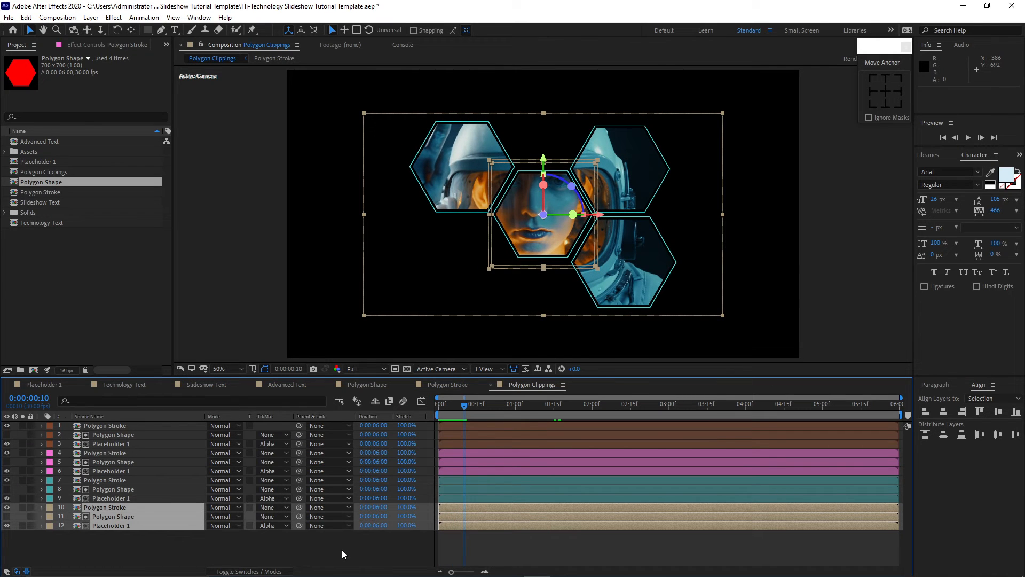
key("bracketleft")
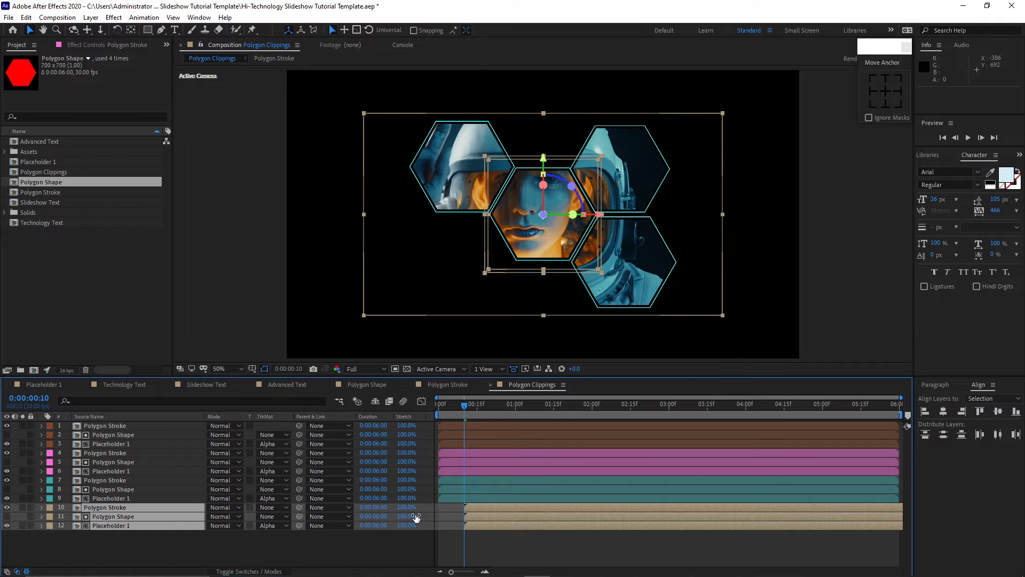
Move the start of the three Cyan hexagon layers to 0:00:00:20.
left_click_drag(466, 409, 492, 414)
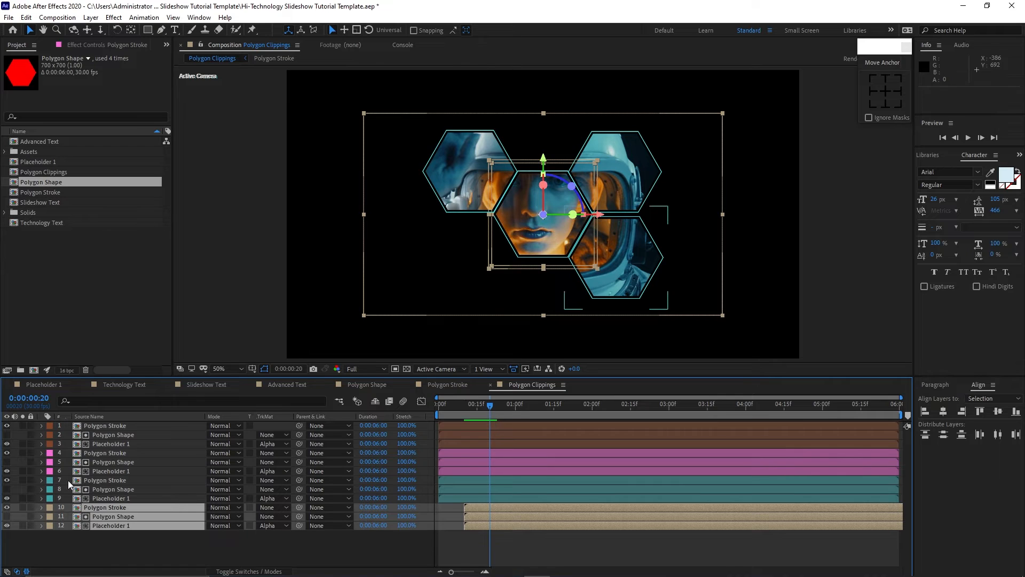
left_click_drag(69, 479, 94, 499)
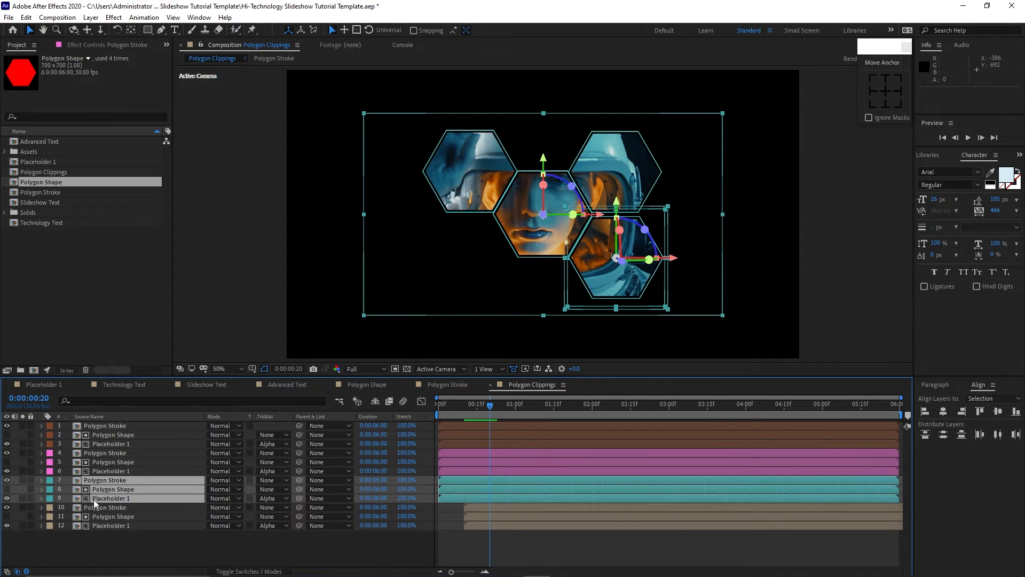
key("bracketleft")
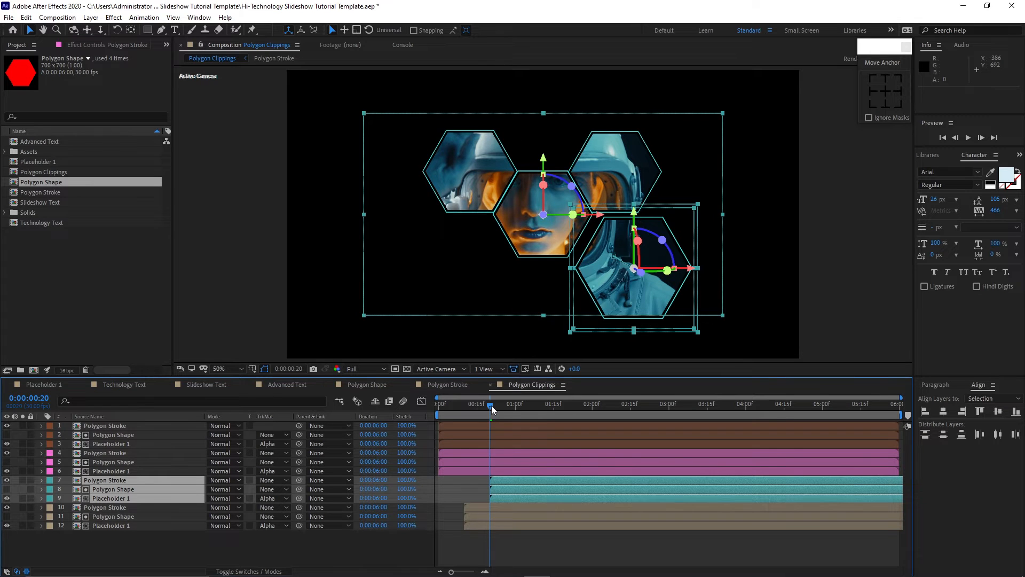
Move the start of the three Fuchsia hexagon layers to 0:00:01:00.
left_click_drag(492, 406, 515, 409)
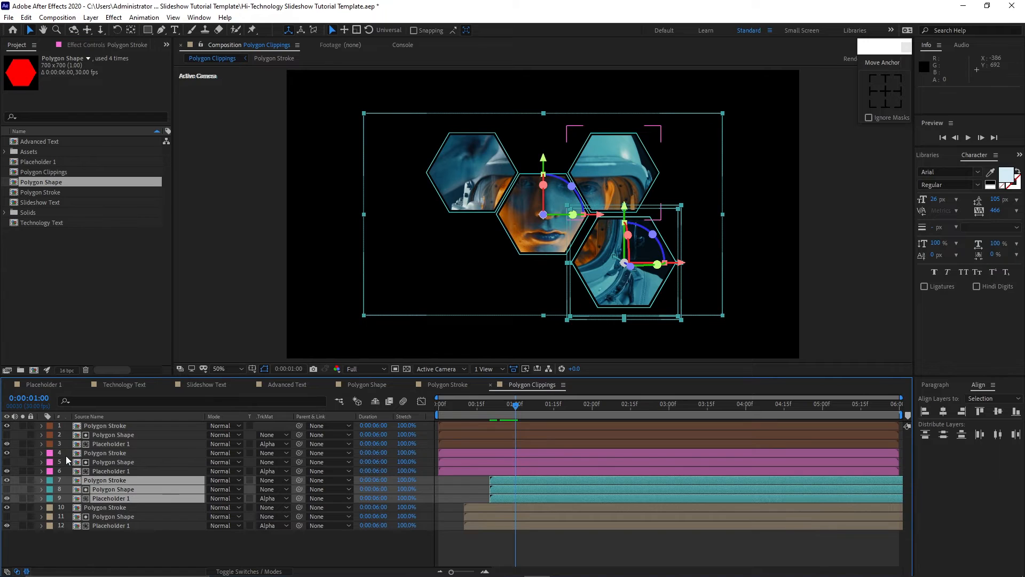
left_click_drag(65, 454, 98, 473)
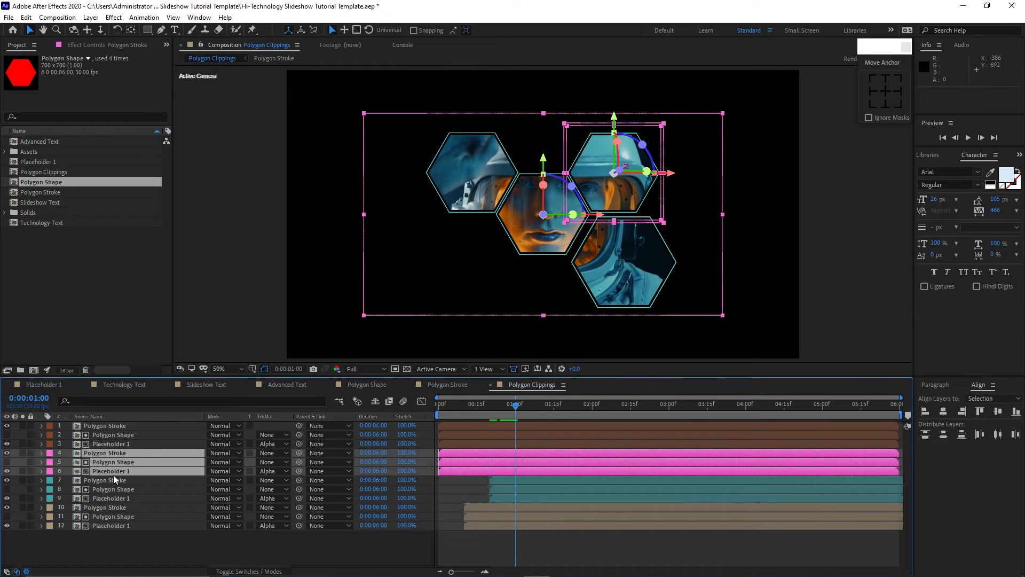
key("bracketleft")
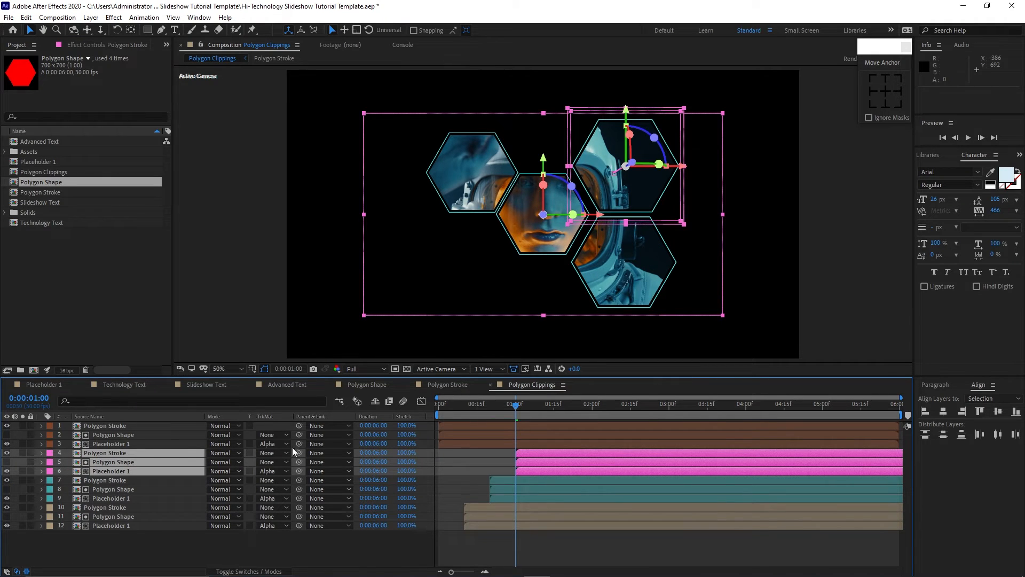
Move the start of the three Brown hexagon layers to 0:00:01:10.
left_click_drag(518, 407, 544, 410)
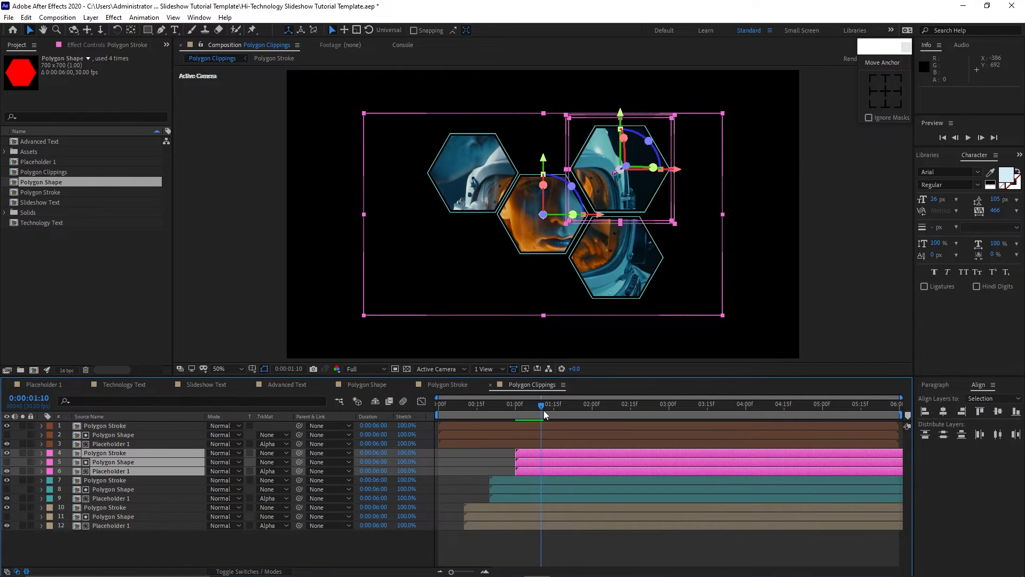
left_click_drag(65, 425, 88, 442)
key("bracketleft")
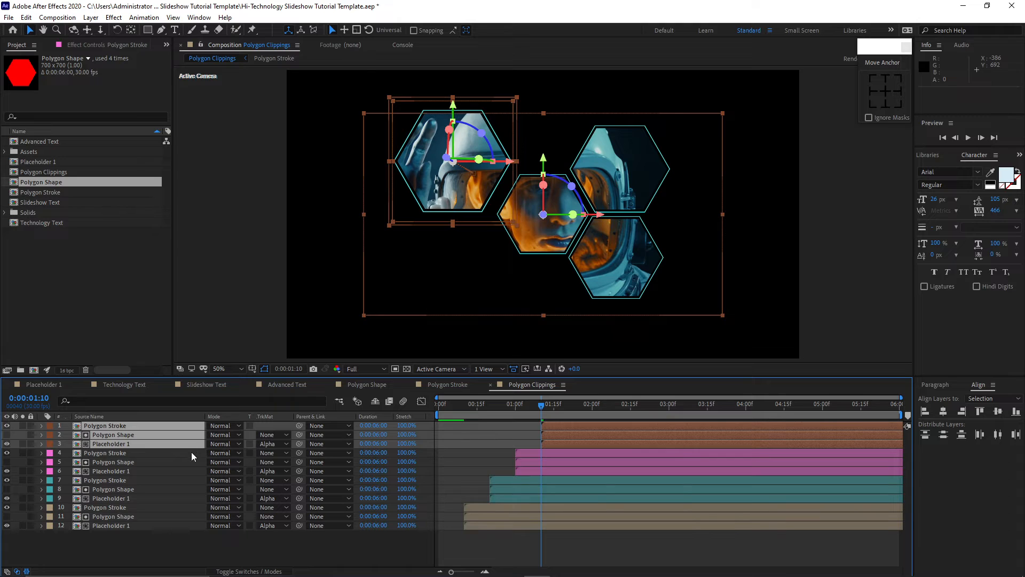
Scrub through the timeline to preview the staggered hexagon fly-in animation.
left_click(168, 530)
left_click(545, 408)
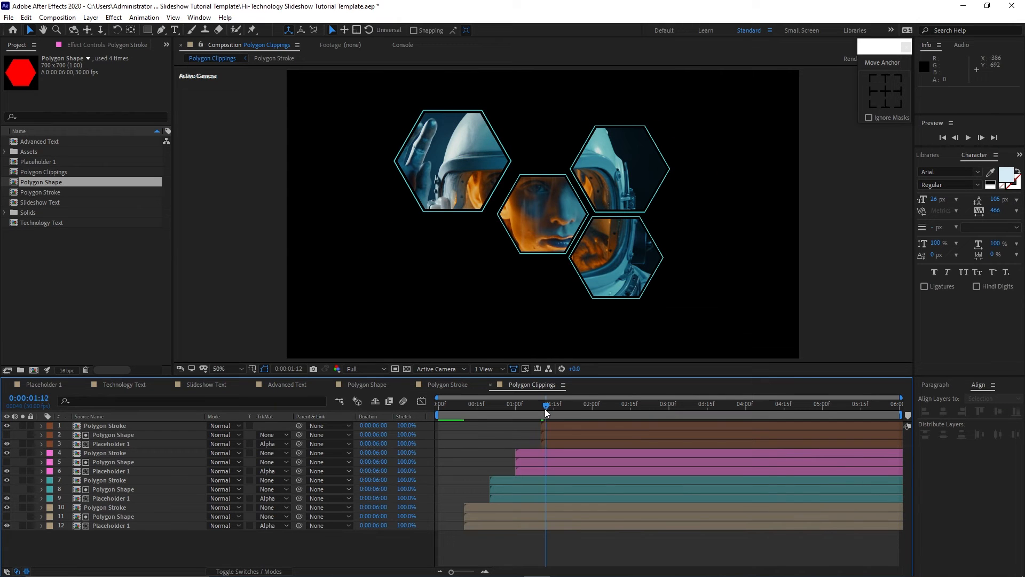
left_click_drag(544, 408, 610, 417)
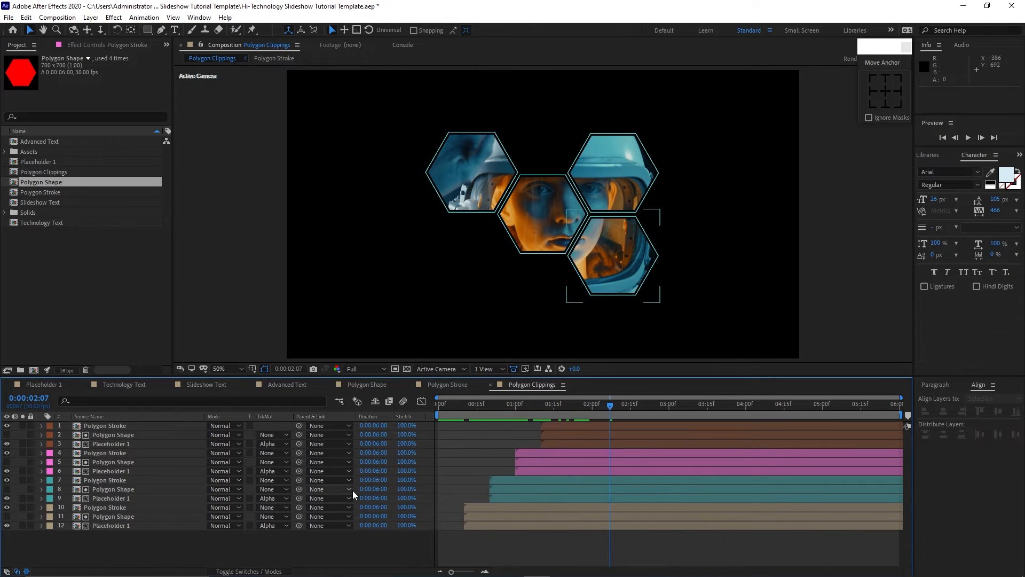
Start creating a new composition, entering HUD Eleme as its name.
left_click(57, 17)
left_click(74, 30)
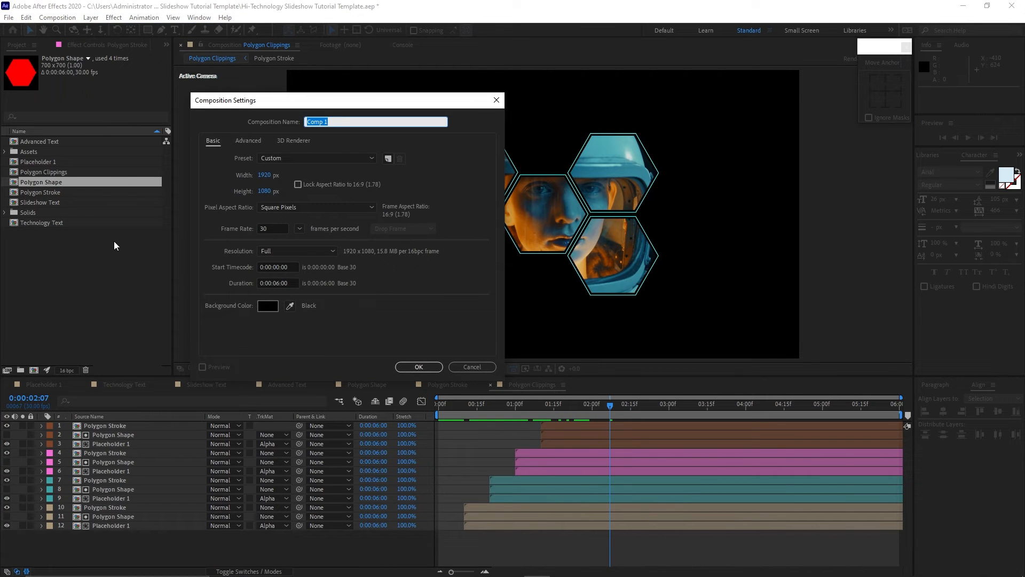
type("HUD Elements")
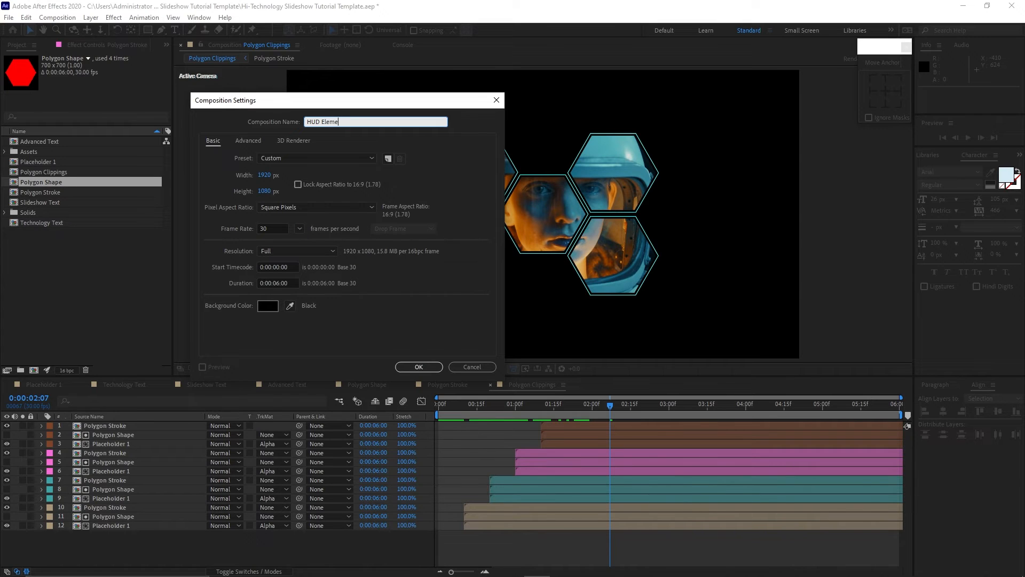
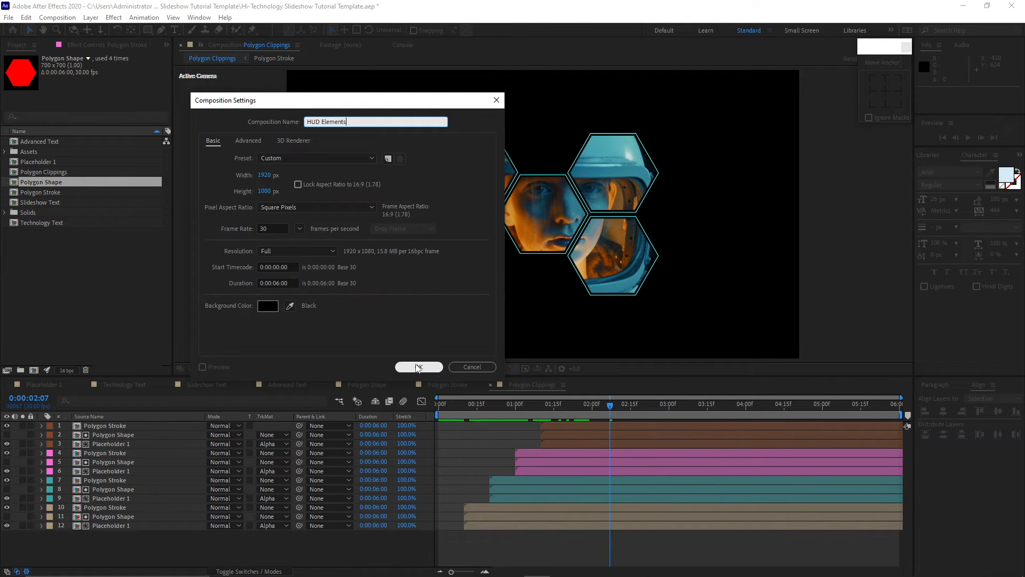
Confirm the HUD Elements composition and add a project folder named Sequence Comps.
left_click(418, 367)
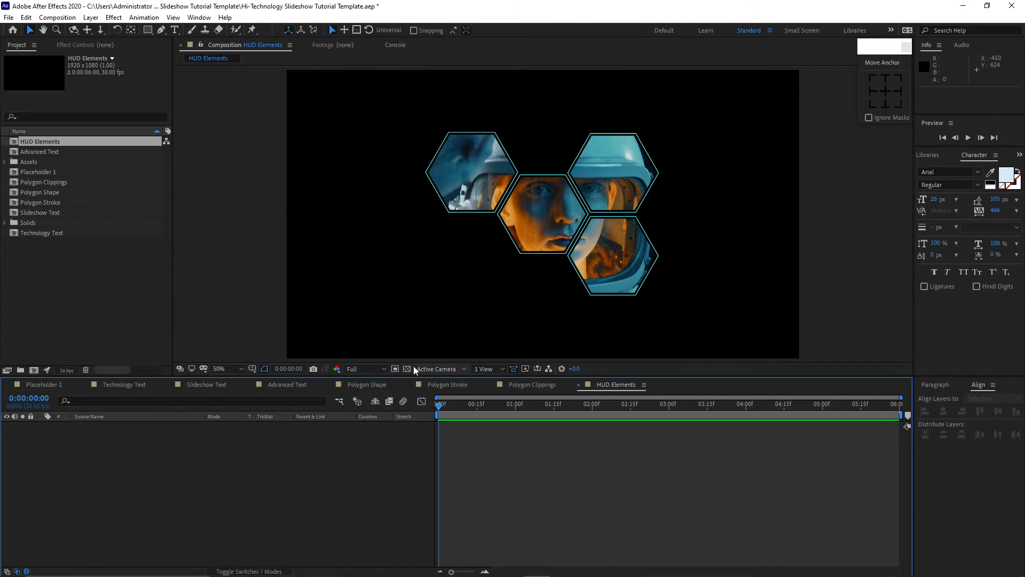
left_click(21, 365)
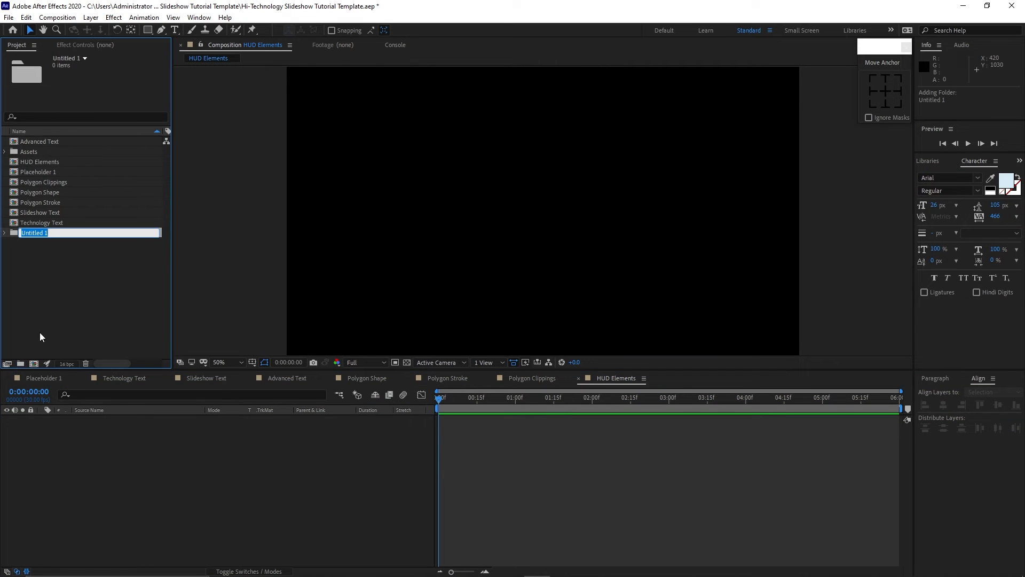
type("Sequence Comps")
left_click(33, 324)
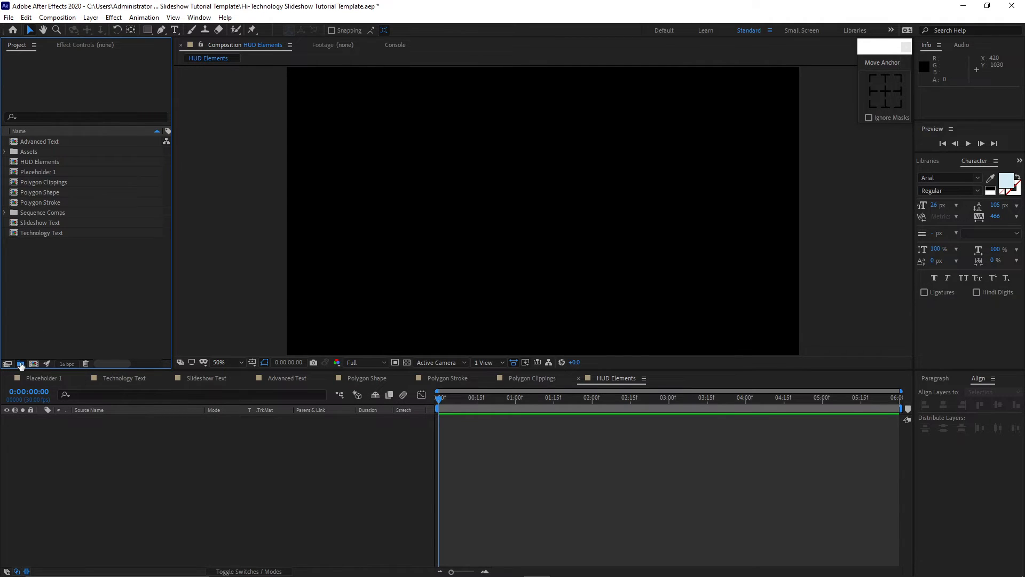
Add another project folder named Common Comps.
left_click(20, 364)
type("Common Comps")
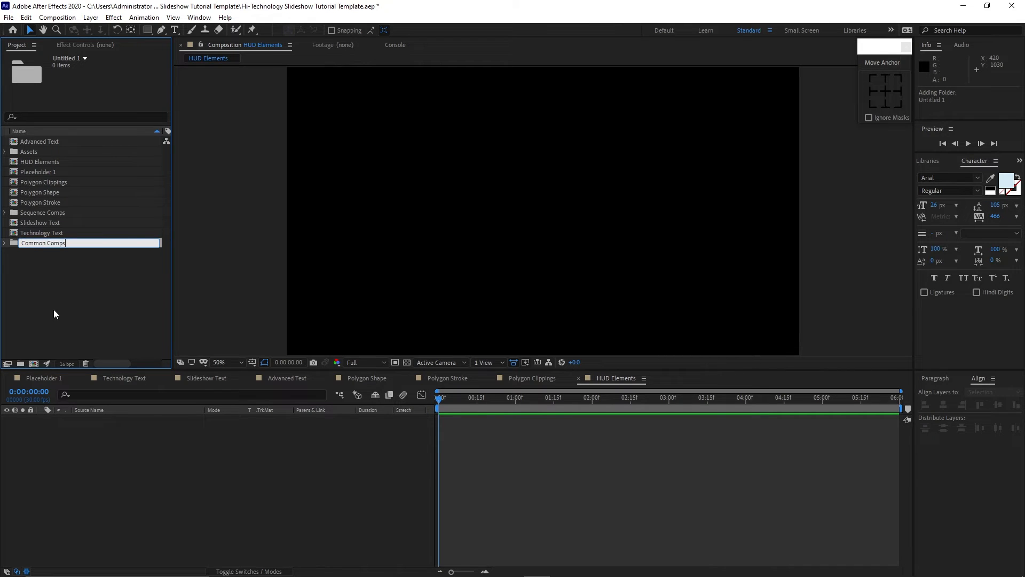
left_click(53, 313)
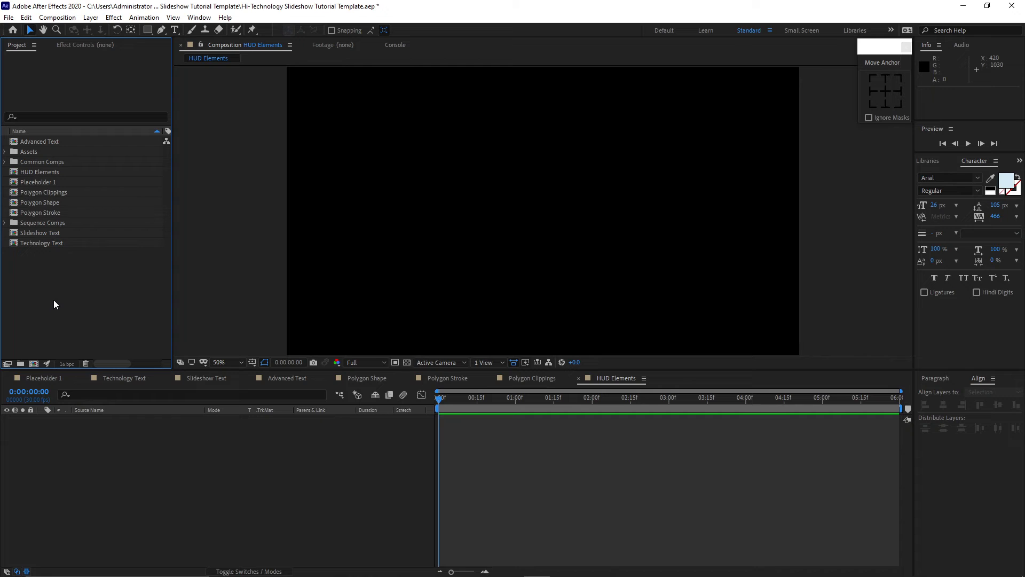
Create separate compositions from all the image sequences in the Assets Pre-rendered sequence folder.
left_click(5, 152)
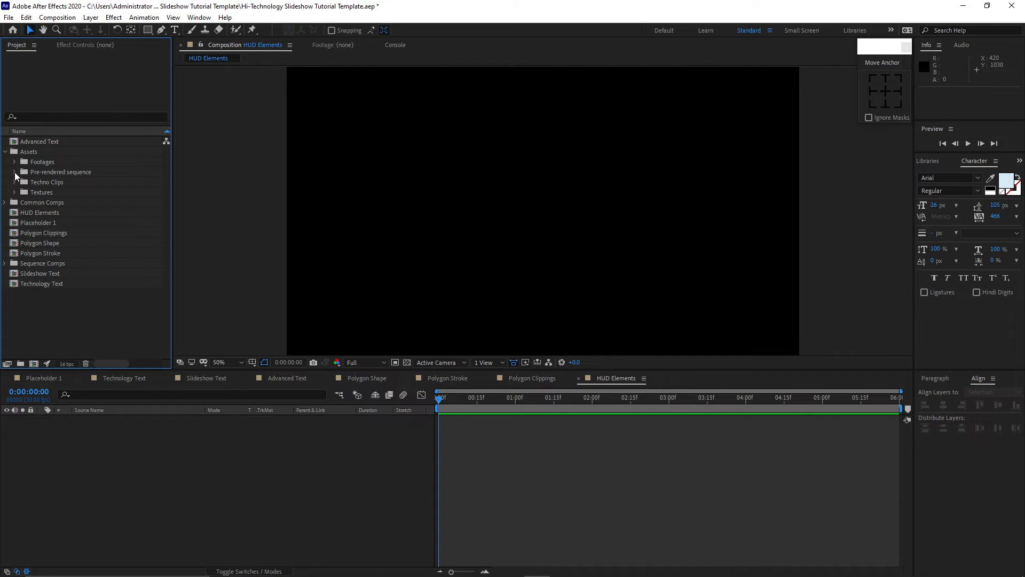
left_click(14, 172)
left_click_drag(19, 184, 38, 366)
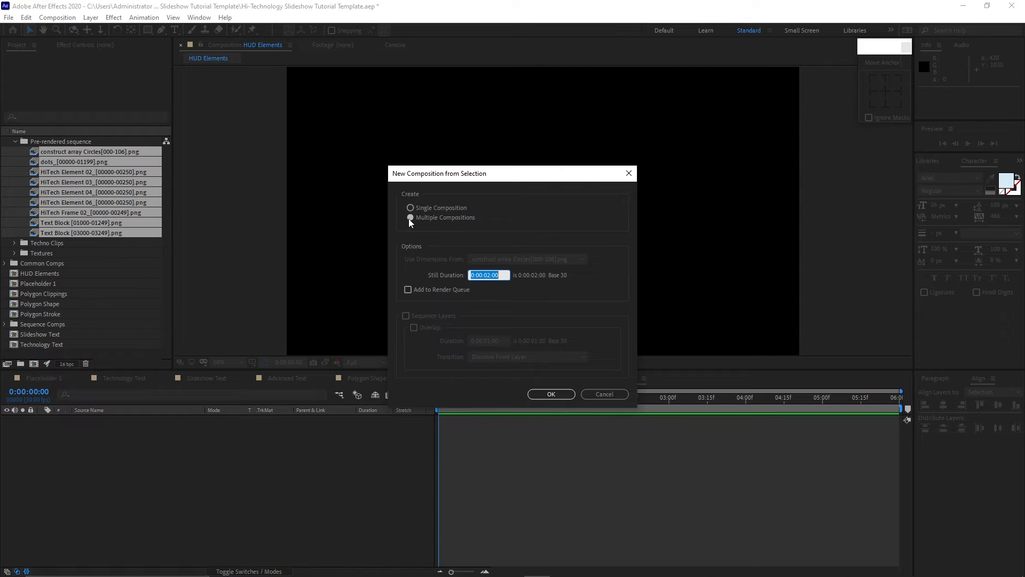
left_click(550, 395)
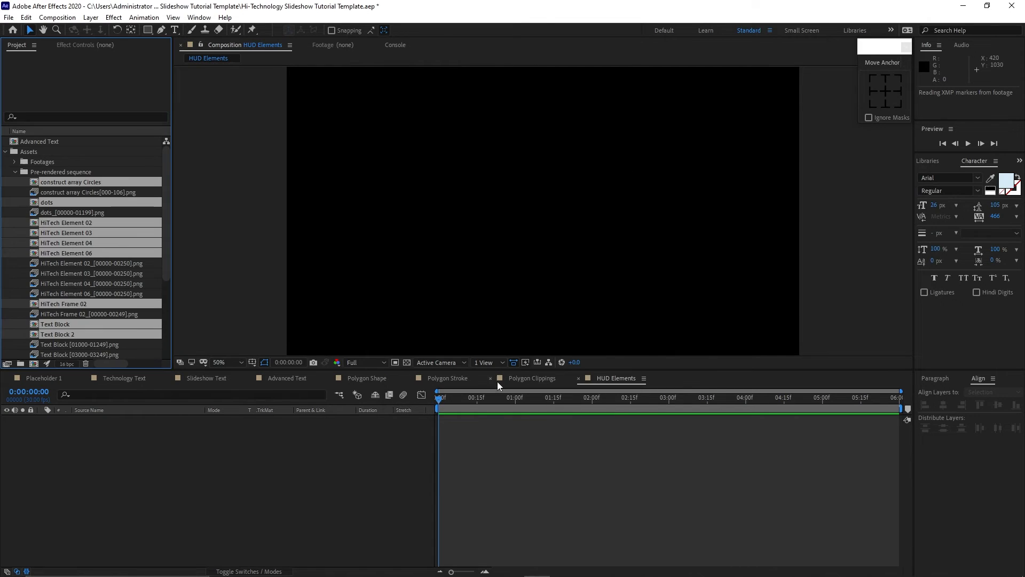
Move the newly created sequence compositions into the Sequence Comps folder.
scroll(160, 251, "down", 5)
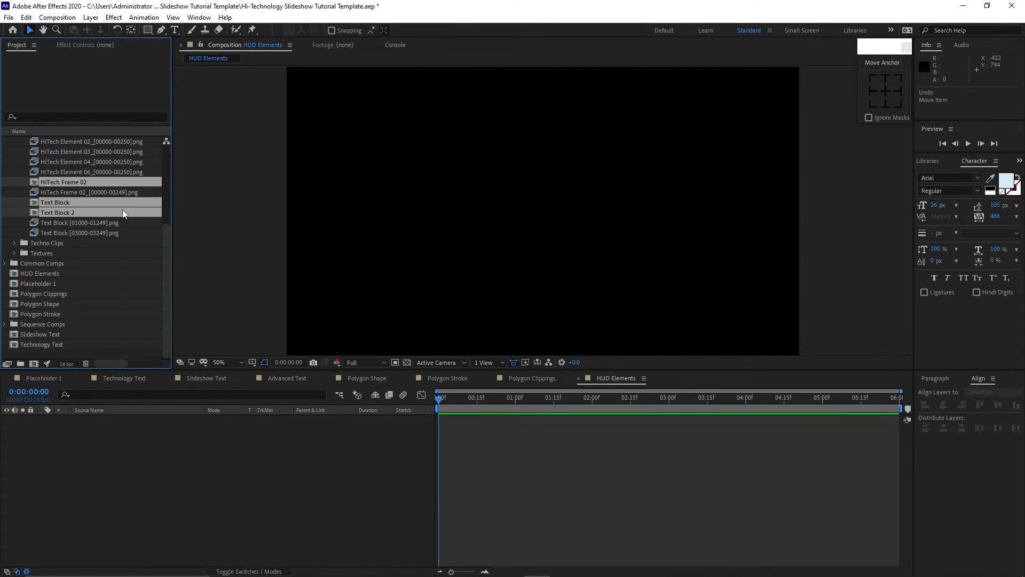
left_click_drag(123, 209, 177, 219)
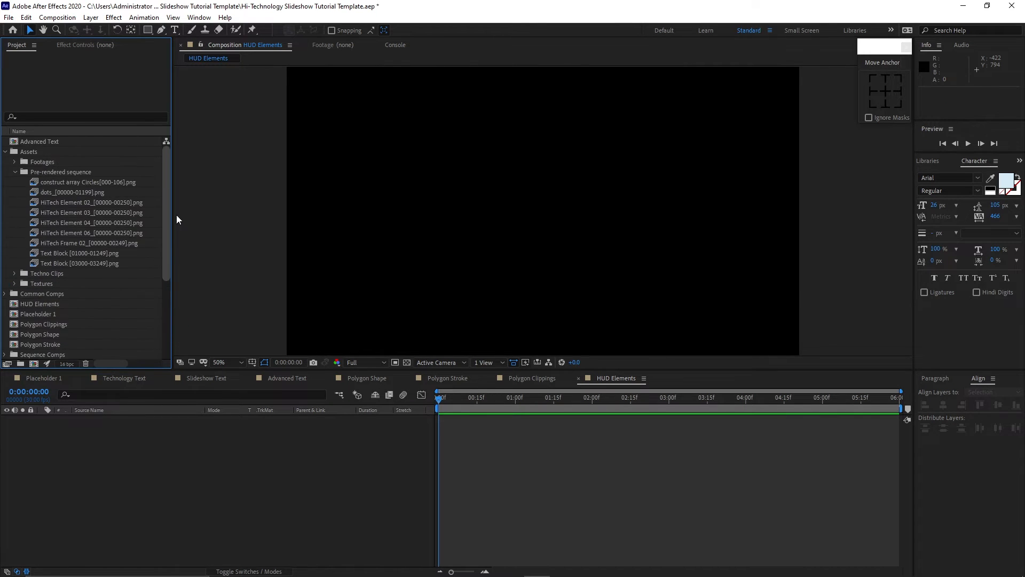
left_click(15, 172)
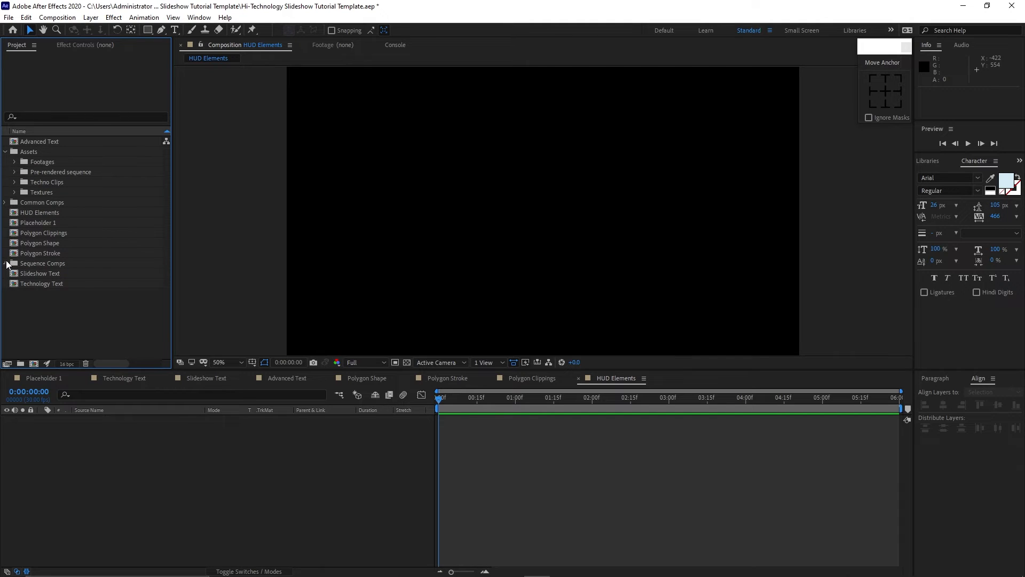
Move the dots, construct array Circles and polygon compositions into the Common Comps folder.
left_click(5, 264)
left_click_drag(46, 274, 63, 194)
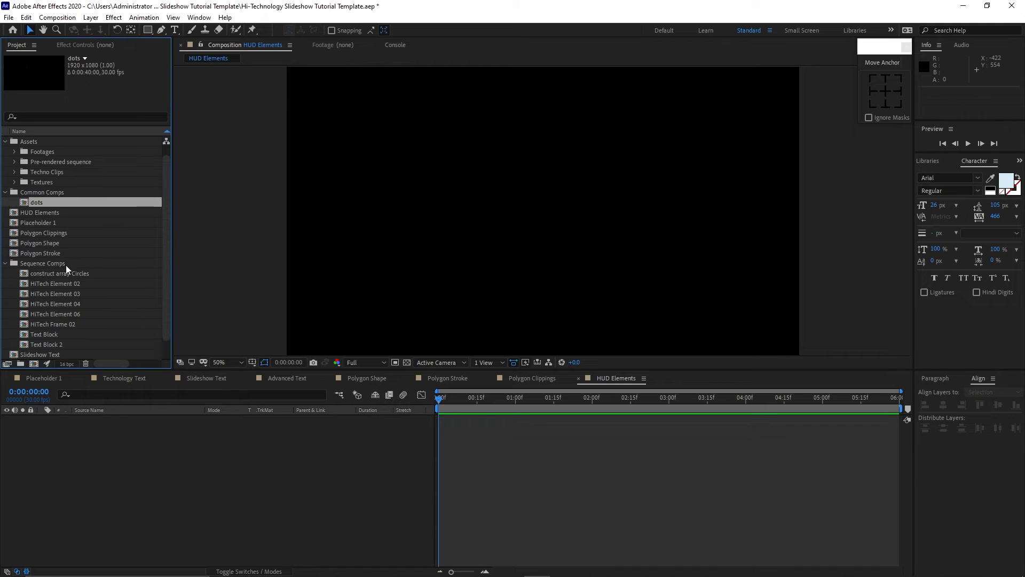
left_click_drag(87, 278, 80, 198)
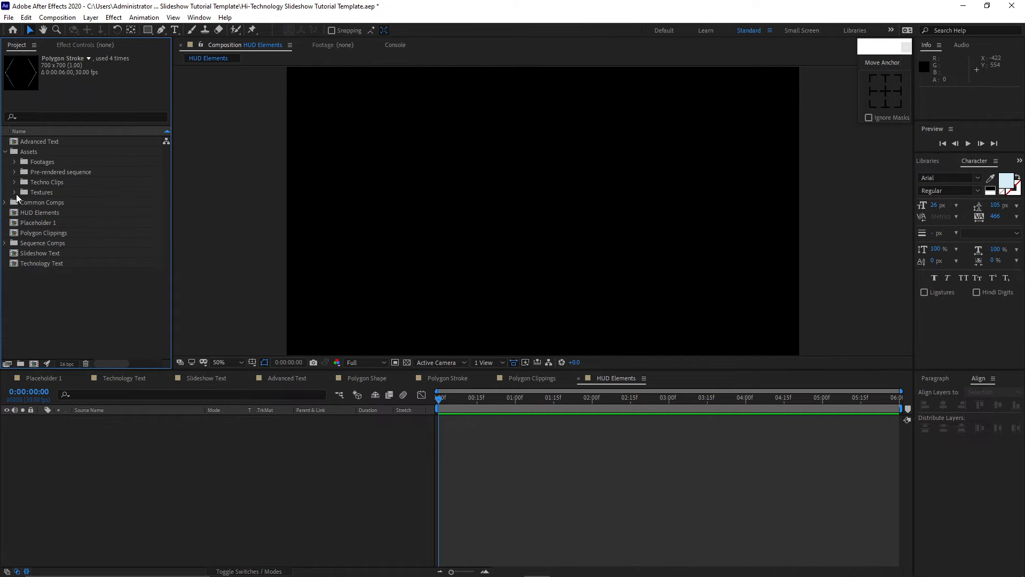
Create a Dust composition from the Dust.mov texture, close its timeline, and collapse the Assets folder.
left_click(15, 193)
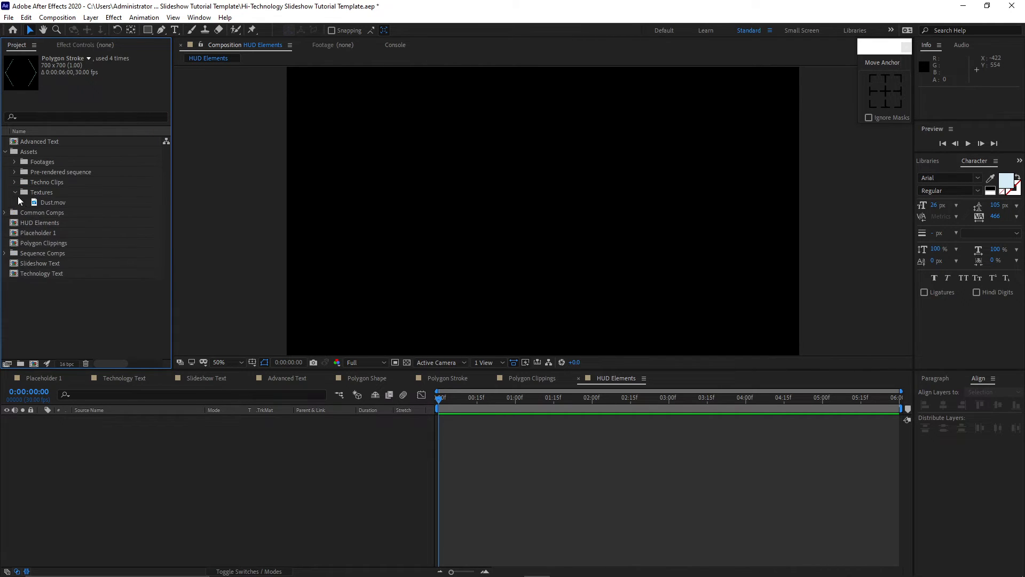
left_click_drag(48, 205, 38, 363)
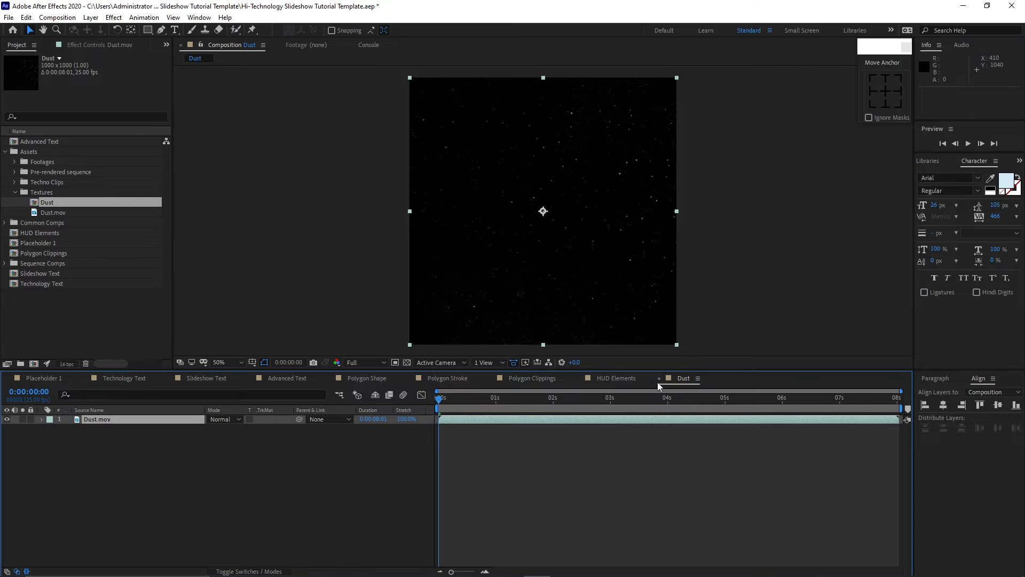
left_click(659, 378)
left_click(15, 192)
left_click(5, 152)
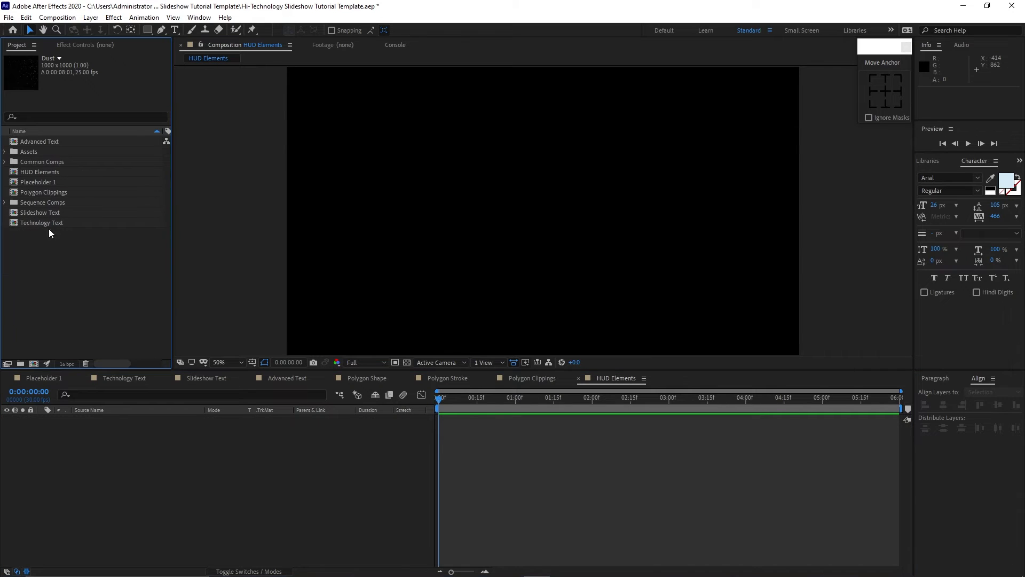
Add the construct array Circles comp to the HUD Elements timeline and make it a 3D layer.
left_click(5, 203)
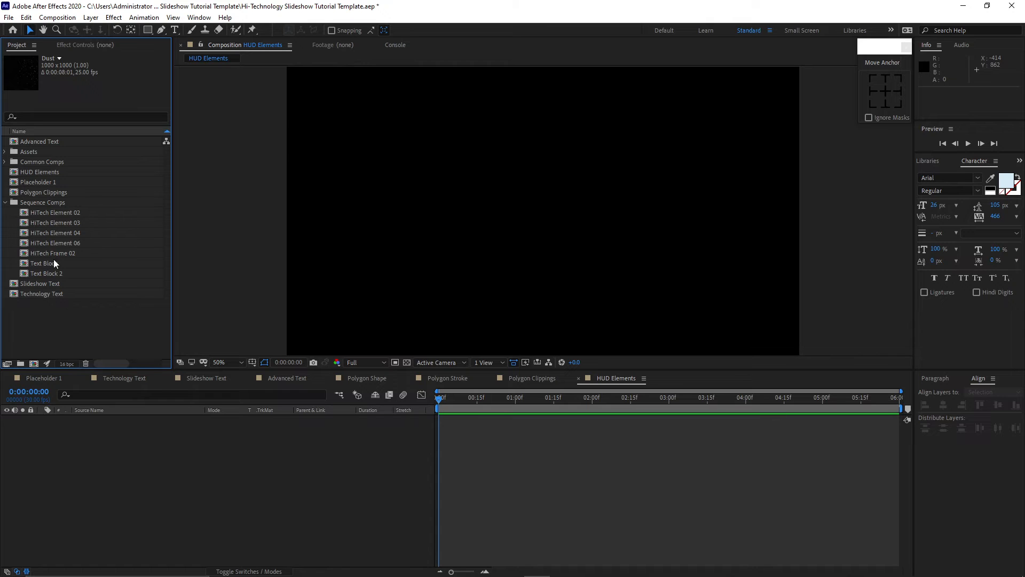
left_click(6, 162)
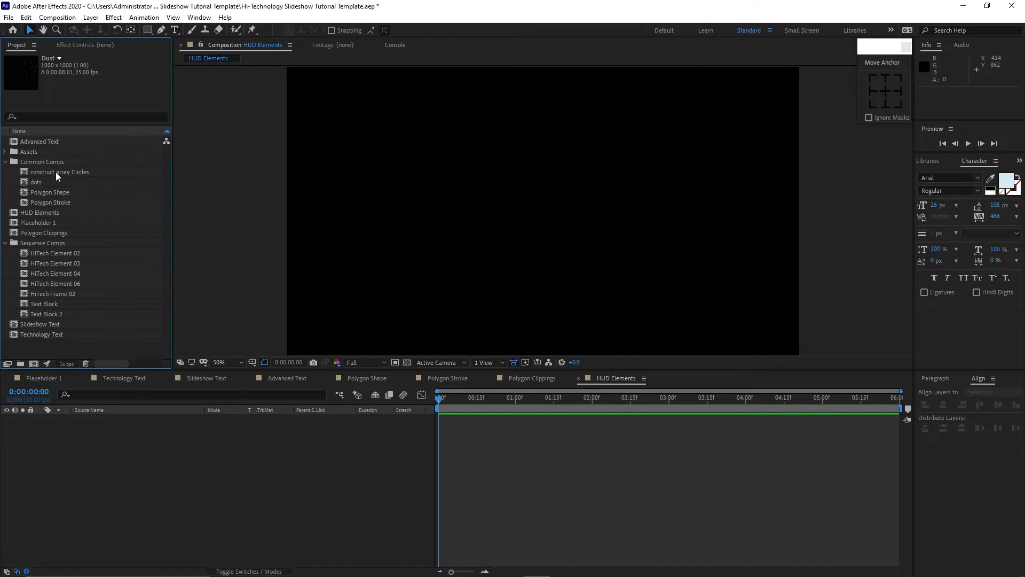
left_click_drag(58, 176, 144, 445)
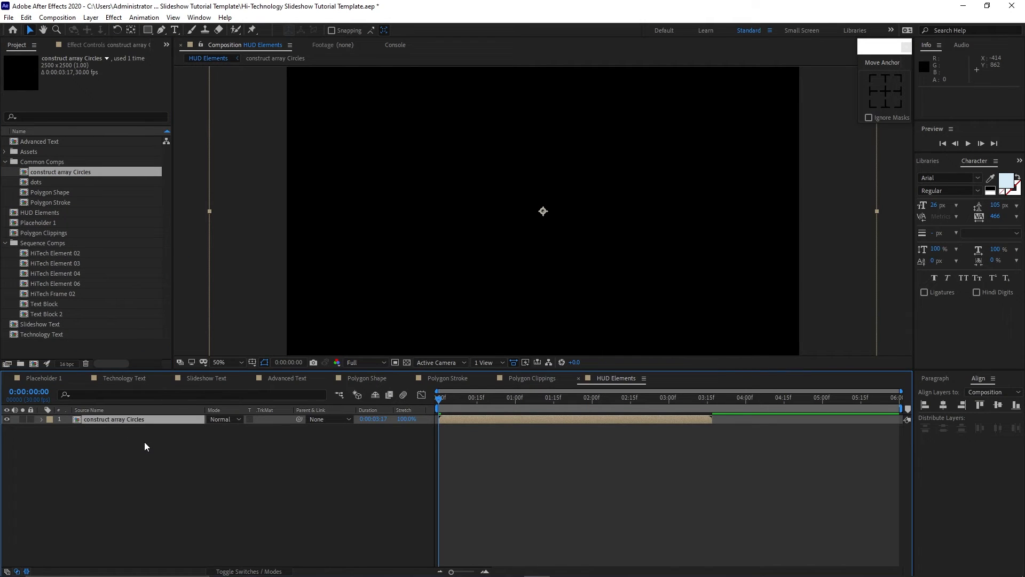
left_click(250, 571)
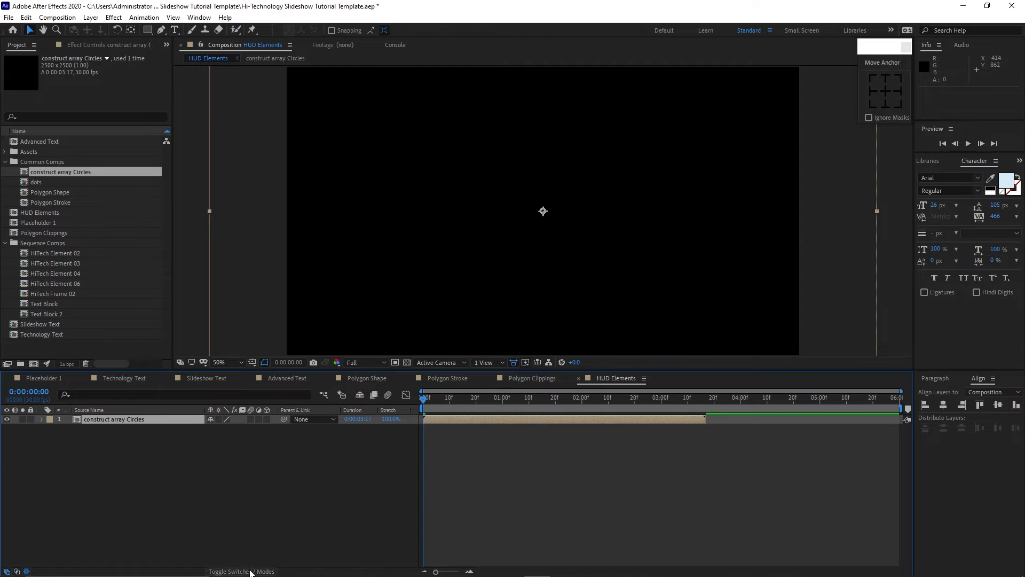
left_click(266, 420)
Set the construct array Circles layer's Z position to 200.
key("p")
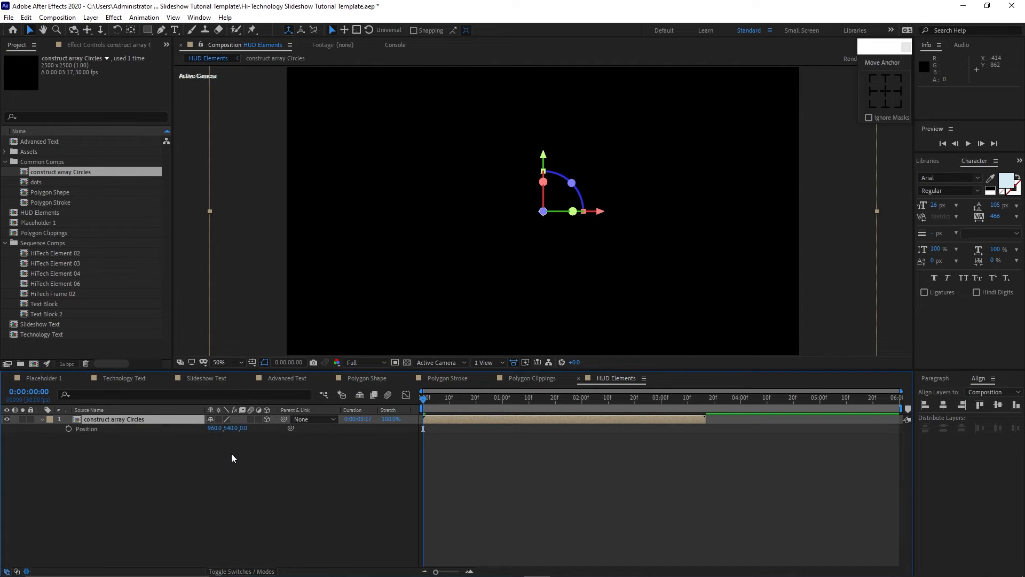
left_click(245, 428)
type("200")
left_click(267, 486)
Duplicate the construct array Circles layer and shift the copy to start at about 0:00:02:13.
left_click(136, 419)
left_click(26, 18)
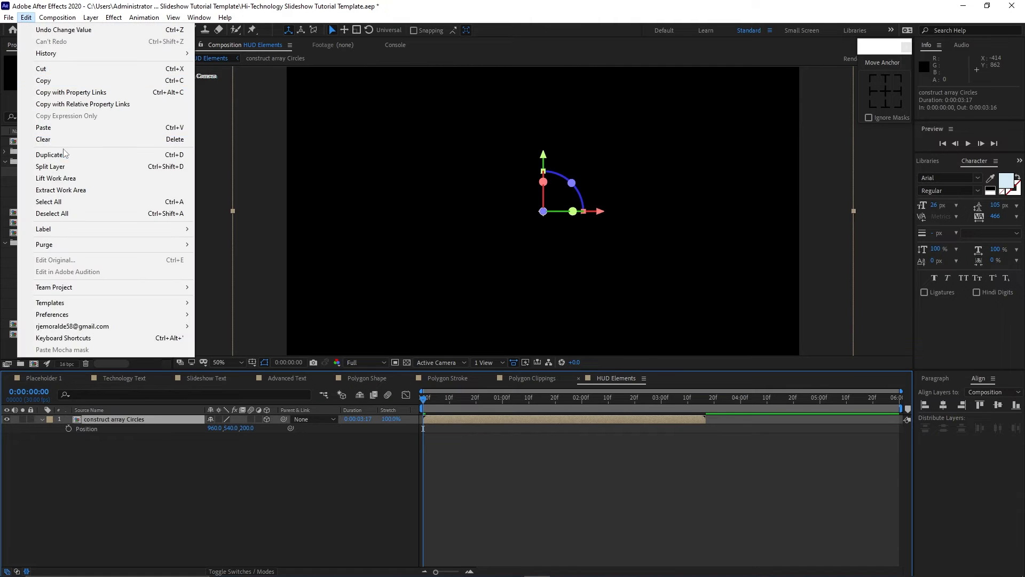
left_click(63, 155)
left_click_drag(450, 421, 652, 422)
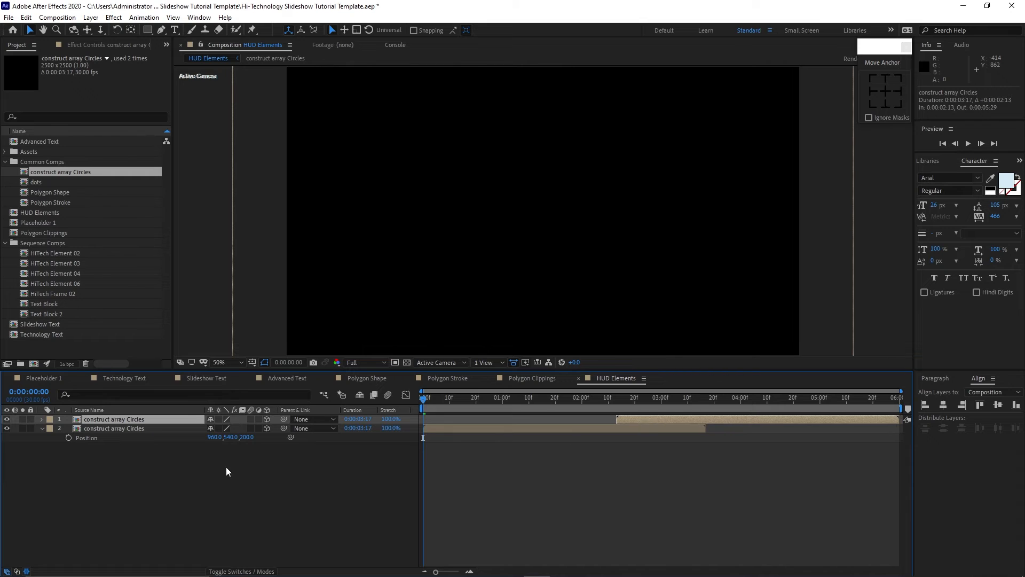
Set the duplicated circles layer's Z position to 0.
key("p")
left_click(248, 427)
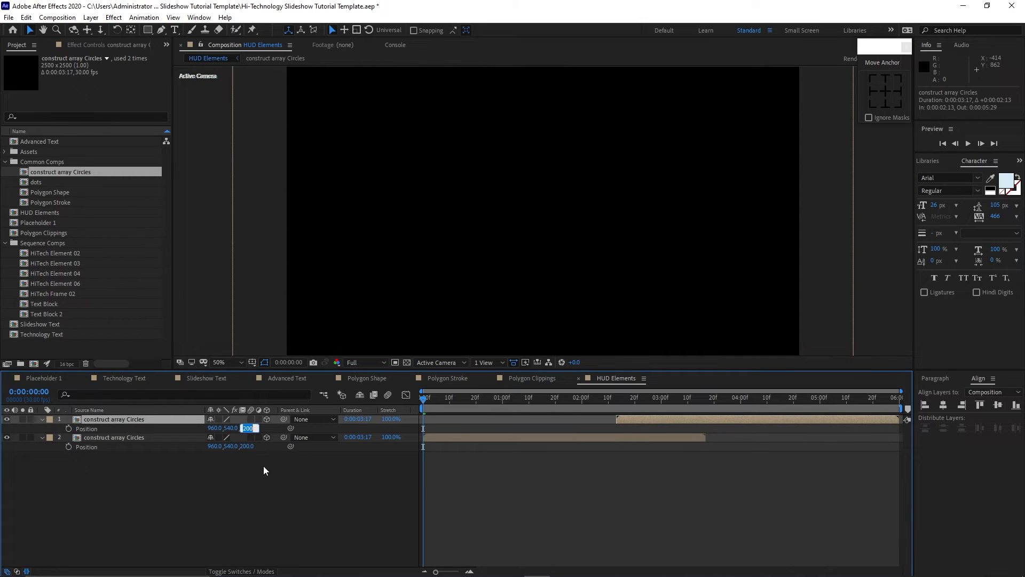
type("0")
left_click(243, 483)
Collapse the layers and add the HiTech Element 02, 03 and 04 comps to the timeline.
left_click(42, 419)
left_click(42, 429)
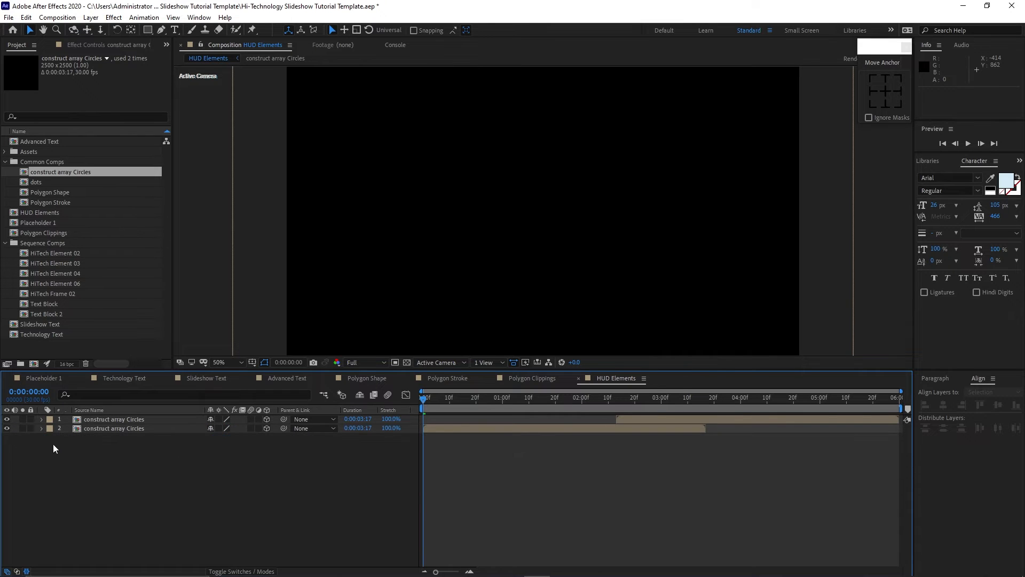
left_click_drag(15, 256, 104, 443)
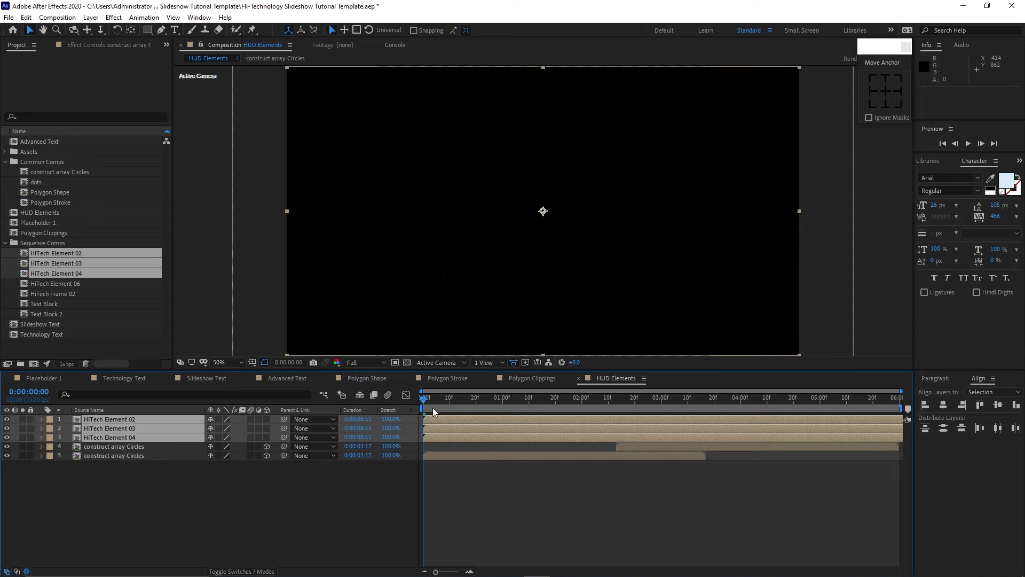
Hide the HiTech Element 03 and 04 layers to view Element 02 alone at 0:00:02:08.
left_click_drag(432, 408, 602, 402)
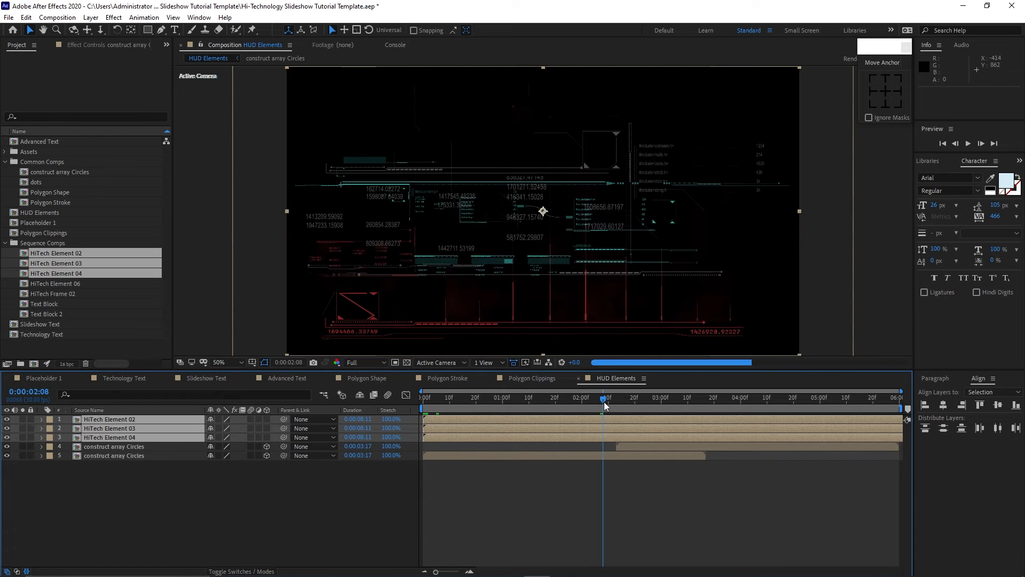
left_click(209, 493)
left_click(6, 427)
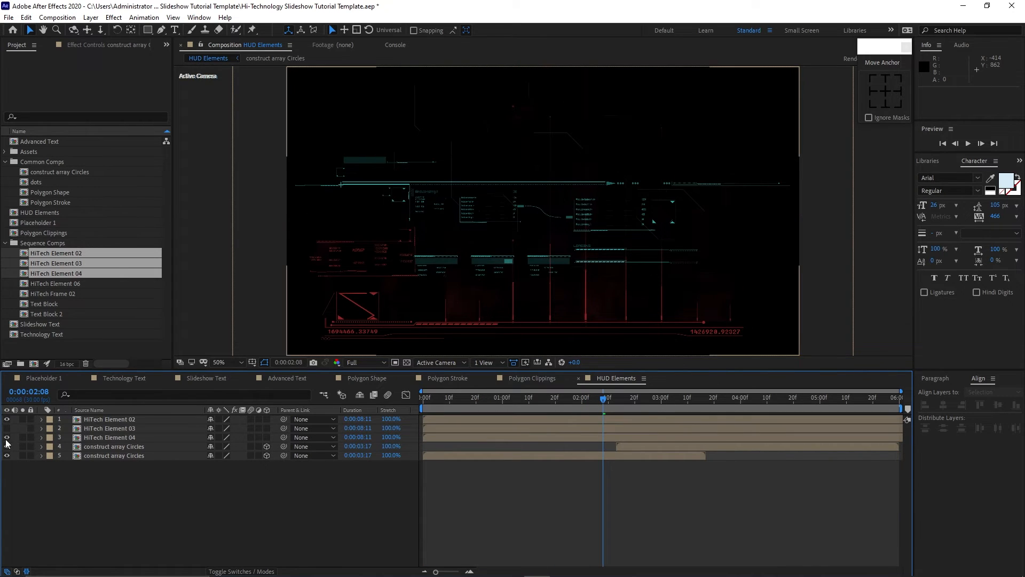
left_click(7, 437)
Make the three HiTech Element layers 3D and push HiTech Element 02 back to a Z position of about 2658.
left_click_drag(266, 419, 268, 434)
left_click_drag(68, 419, 87, 440)
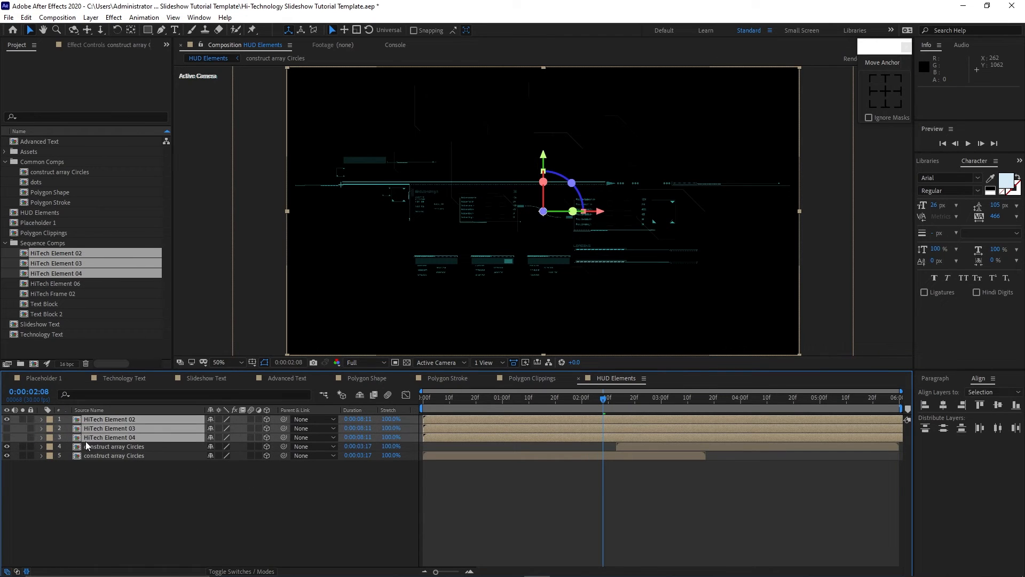
key("p")
left_click(155, 514)
left_click(157, 419)
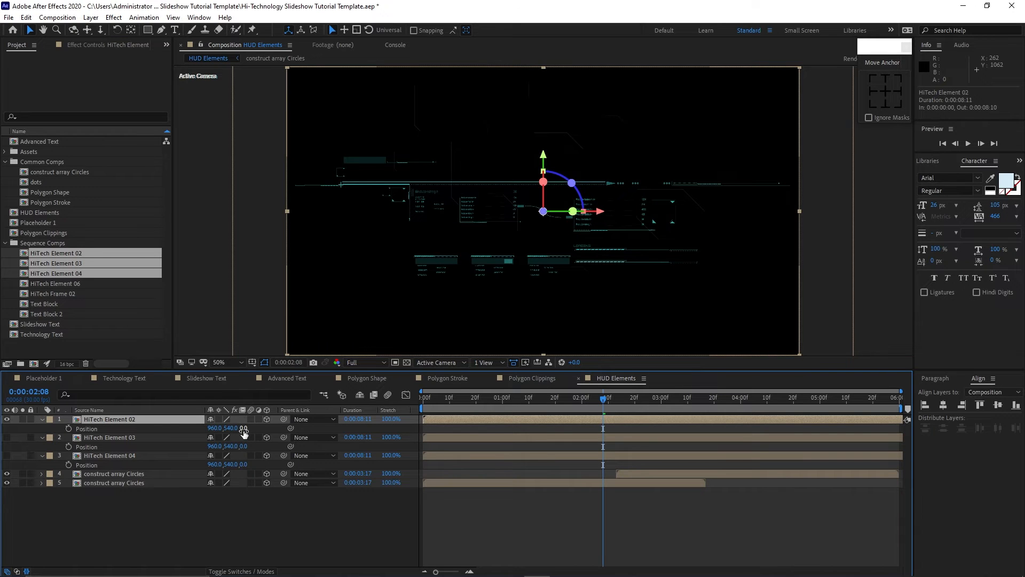
left_click_drag(244, 430, 536, 431)
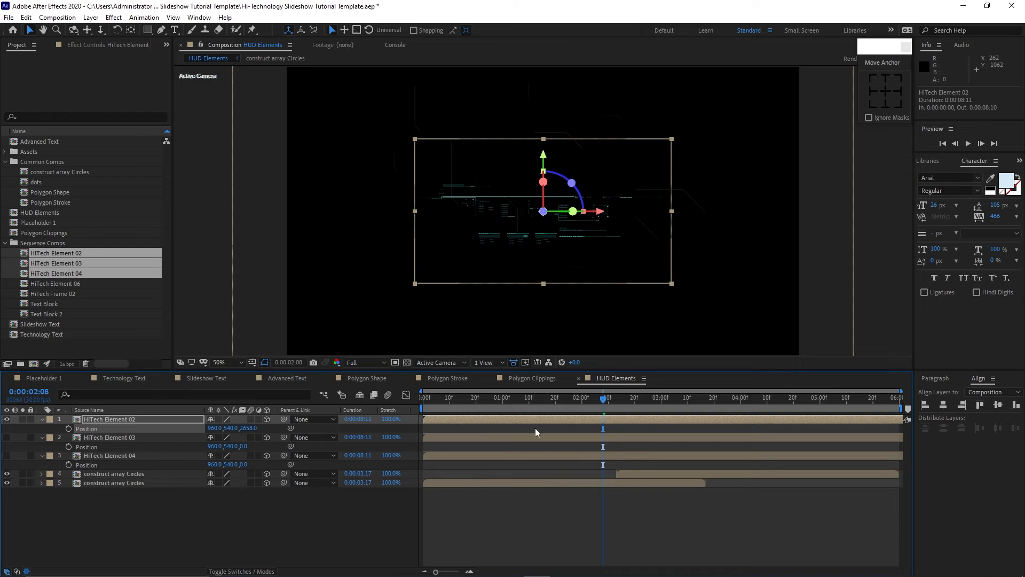
Move HiTech Element 02 to the upper left, at about X 2 and Y -150.
left_click_drag(544, 155, 522, 34)
left_click_drag(227, 429, 102, 445)
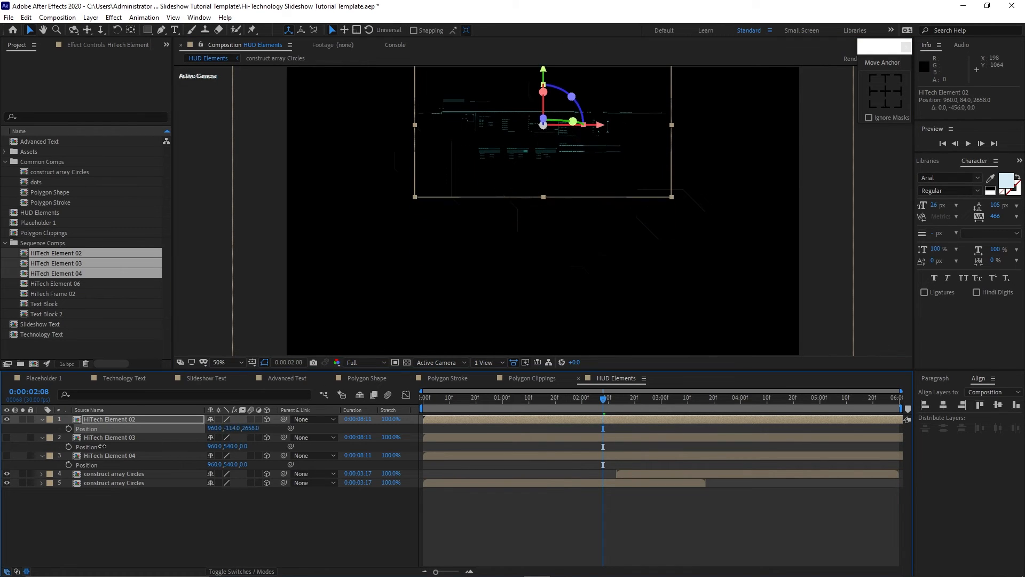
scroll(351, 268, "down", 2)
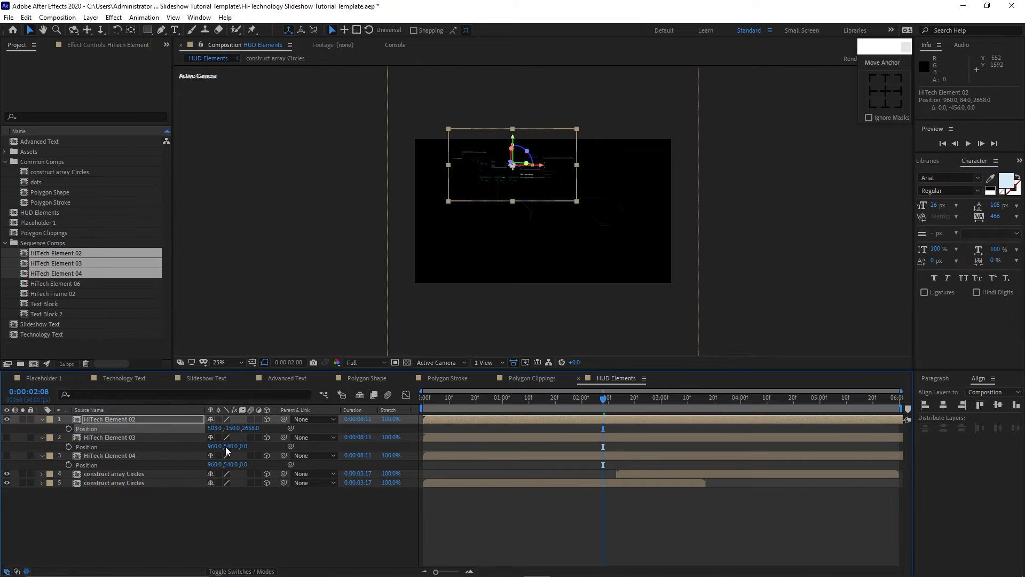
left_click_drag(213, 429, 145, 447)
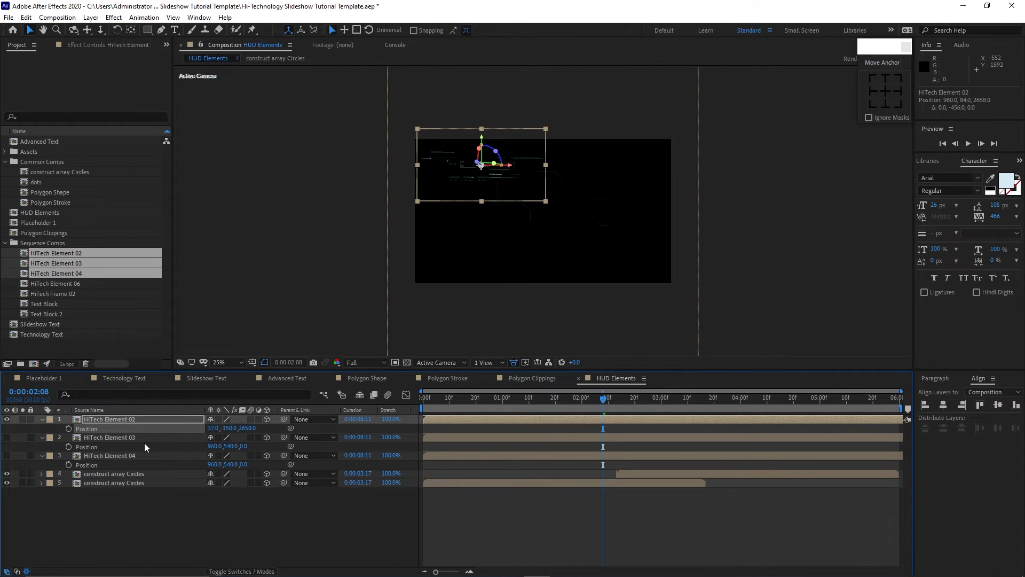
left_click_drag(211, 430, 315, 511)
Unhide HiTech Element 03 and 04, placing Element 03 lower at about Y 1097 and Z 1548.
left_click(6, 438)
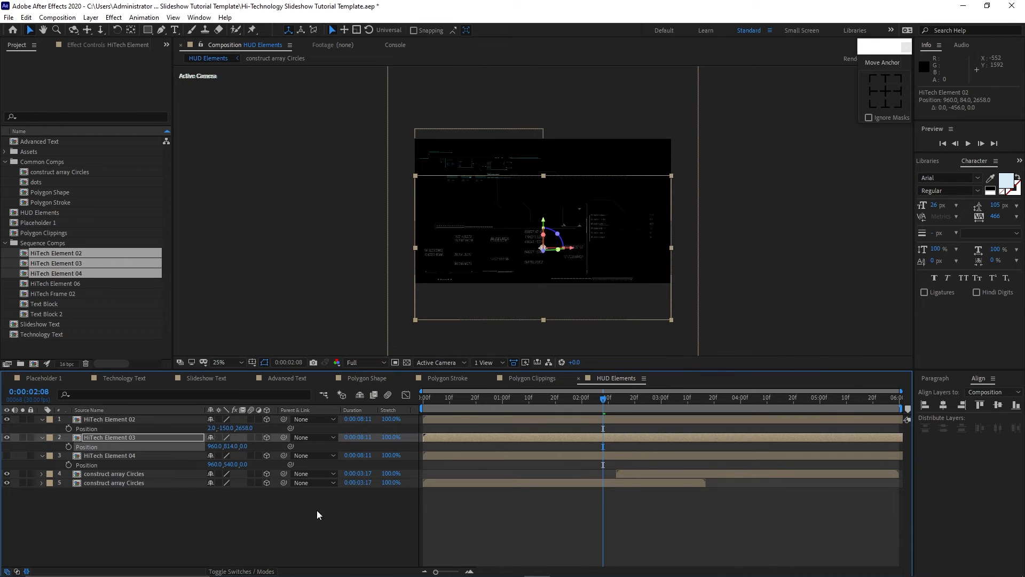
left_click_drag(242, 448, 335, 491)
left_click(7, 455)
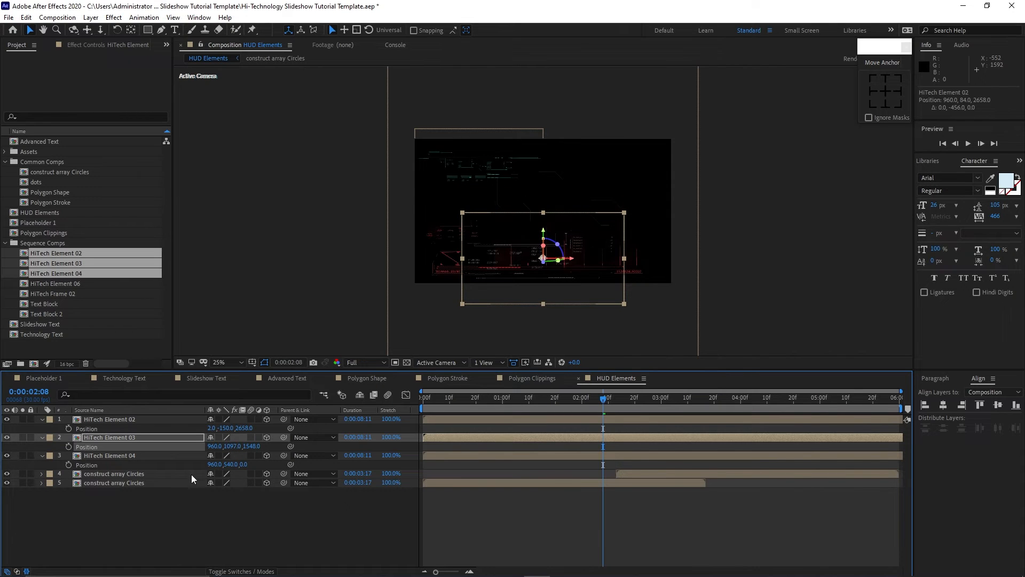
Position HiTech Element 04 at about X 1383, Y 256, Z 907.
left_click_drag(231, 465, 144, 409)
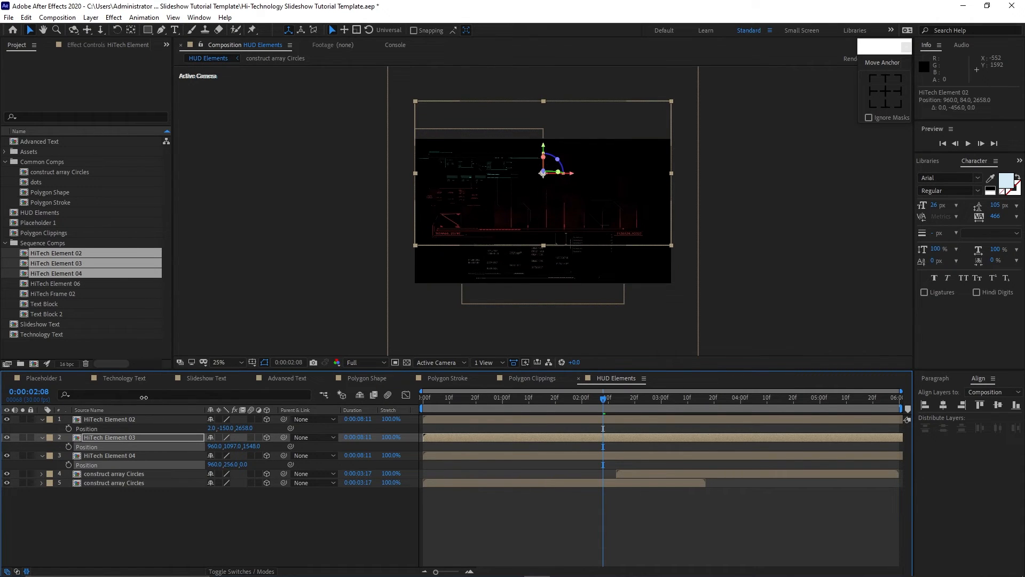
left_click_drag(243, 464, 347, 475)
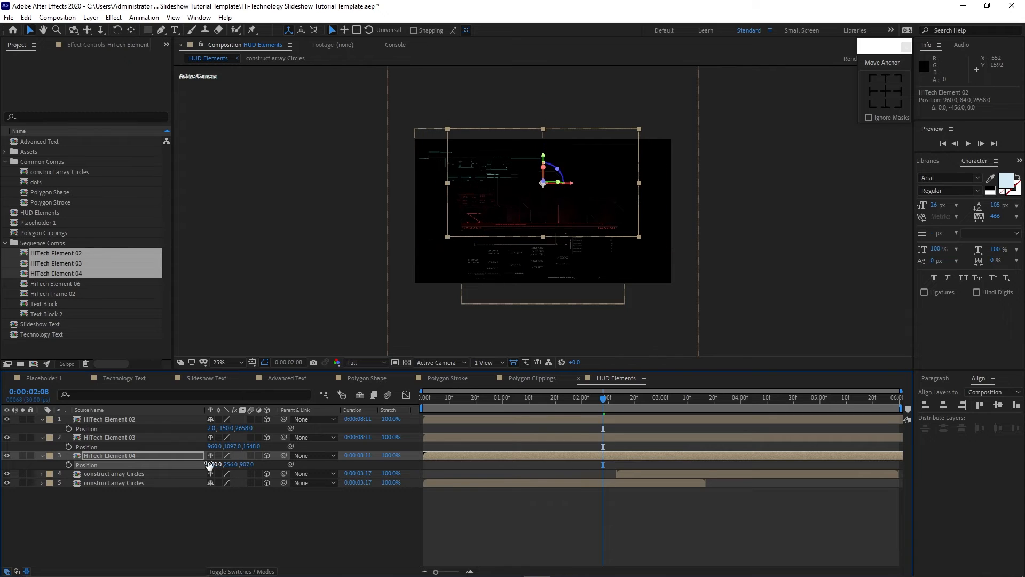
left_click_drag(213, 464, 430, 457)
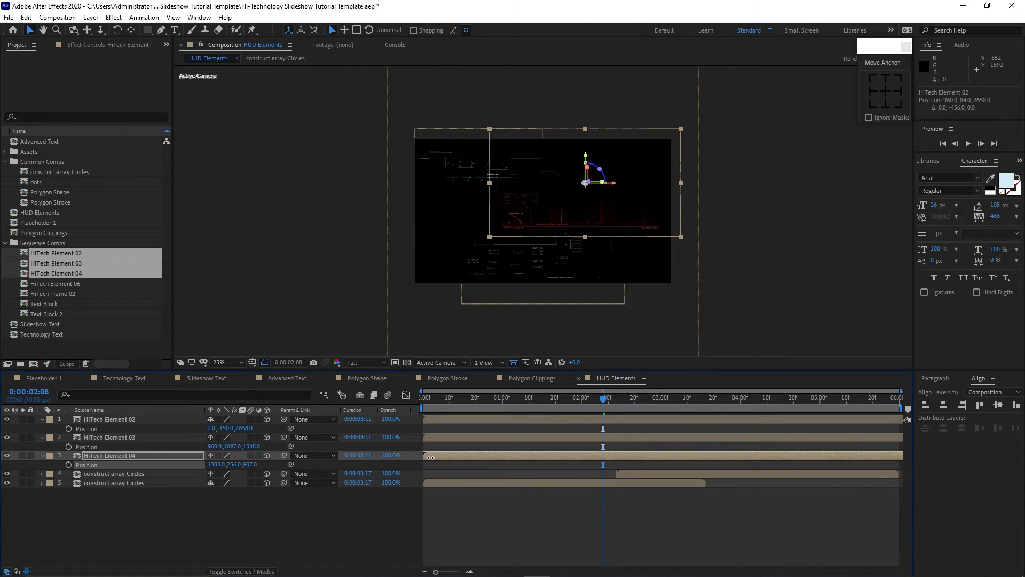
left_click(294, 528)
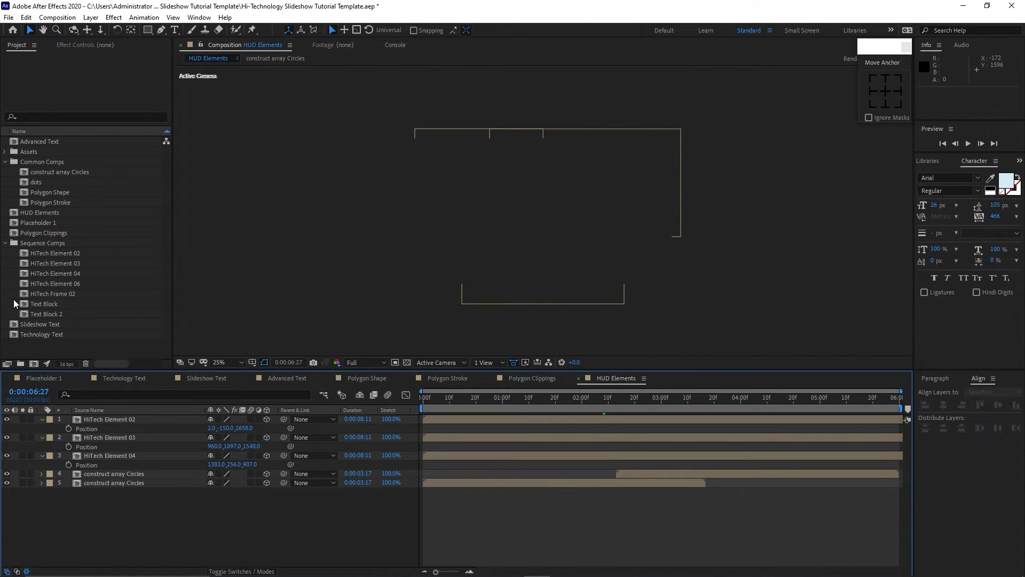
Add the Text Block and Text Block 2 comps to HUD Elements and make both layers 3D.
left_click(22, 304)
left_click(36, 315, "shift")
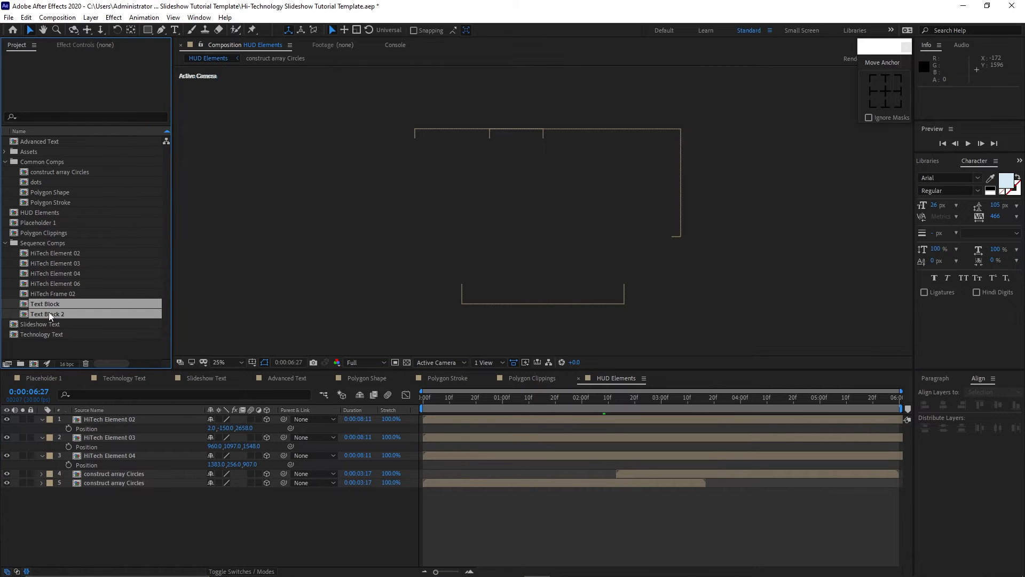
left_click_drag(50, 315, 114, 470)
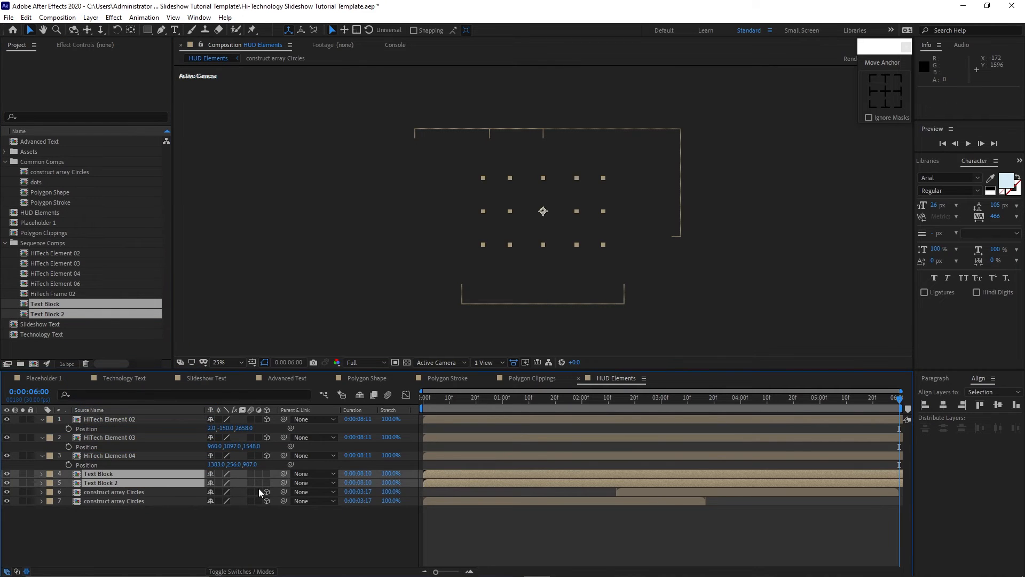
left_click(264, 473)
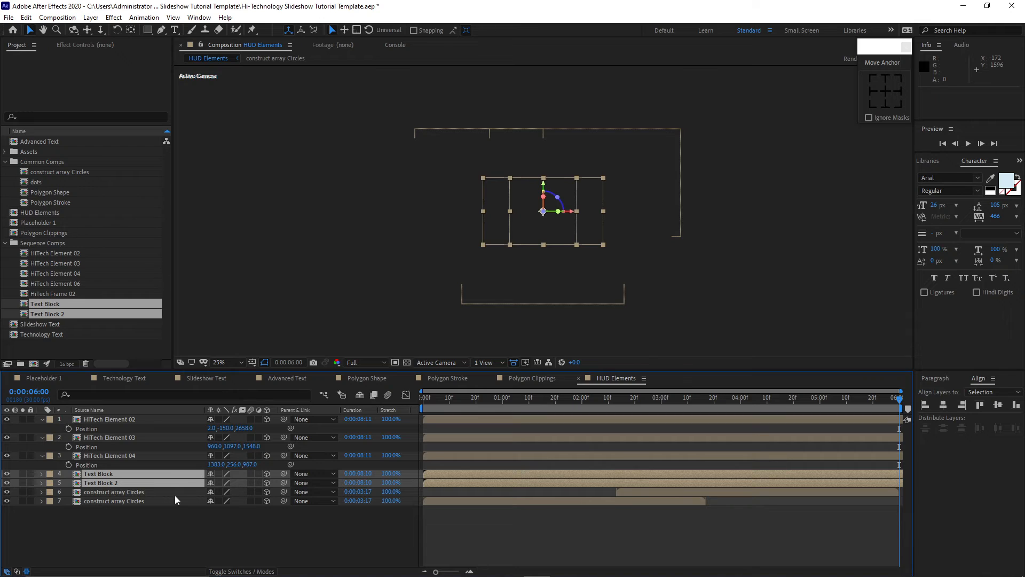
Set the opacity of both Text Block layers to 50% at 0:00:01:24.
key("t")
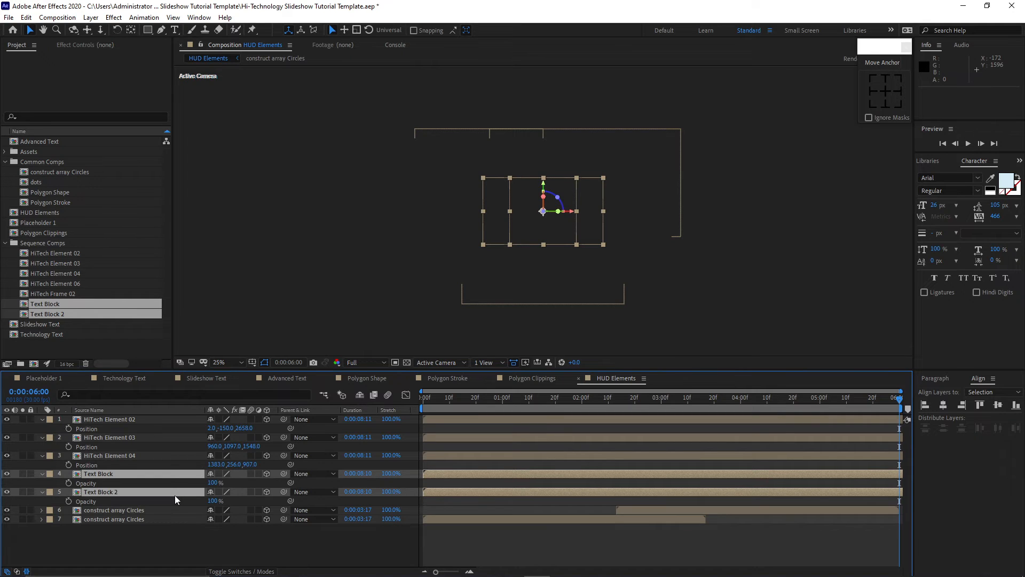
key("shift+p")
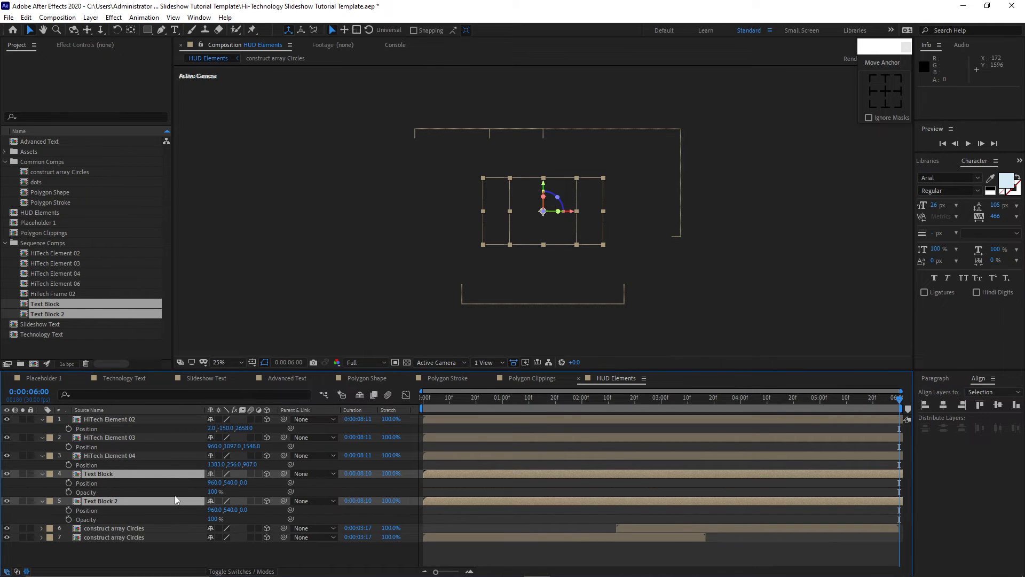
left_click(212, 519)
type("50")
left_click(258, 510)
left_click_drag(505, 401, 566, 400)
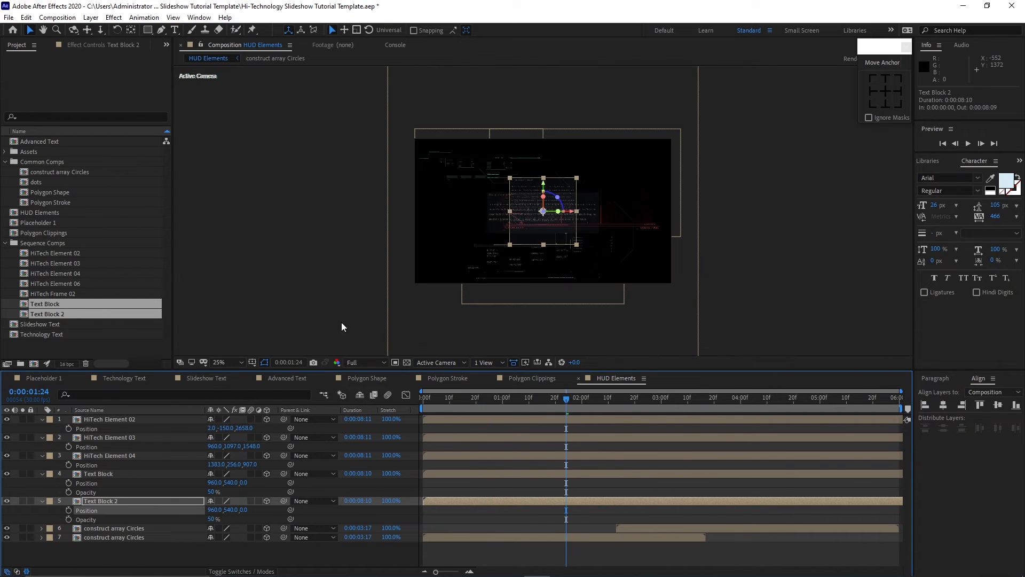
Move Text Block to the upper right, at about X 1464 and Y 172.
left_click(117, 475)
left_click_drag(571, 211, 613, 137)
Move Text Block 2 to the lower left, at about X 284 and Y 820.
left_click(537, 235)
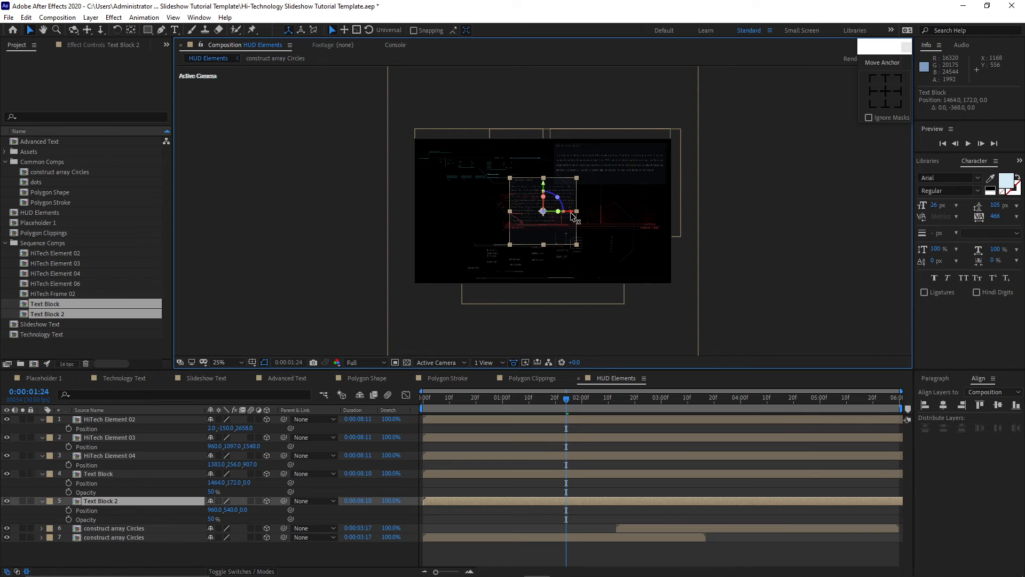
left_click_drag(572, 220, 476, 221)
left_click_drag(455, 187, 455, 224)
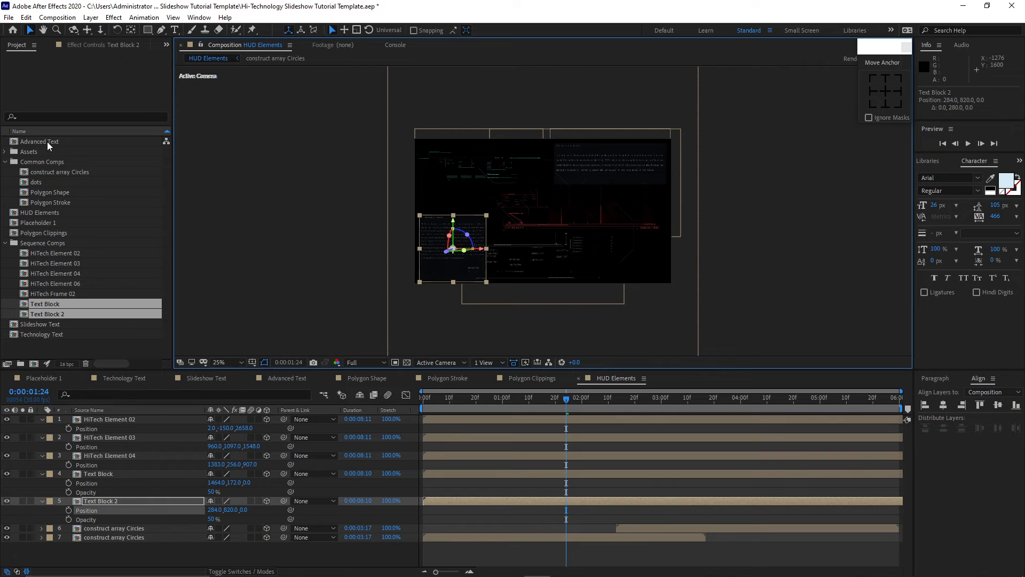
Add the Advanced Text comp to HUD Elements, make it 3D and move it to the left side.
left_click_drag(47, 142, 81, 421)
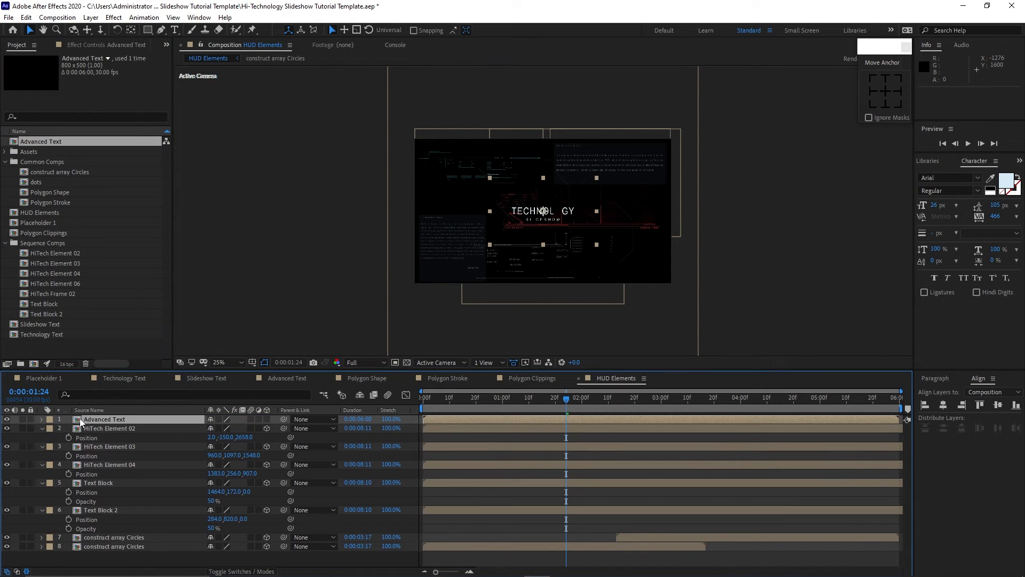
left_click(266, 419)
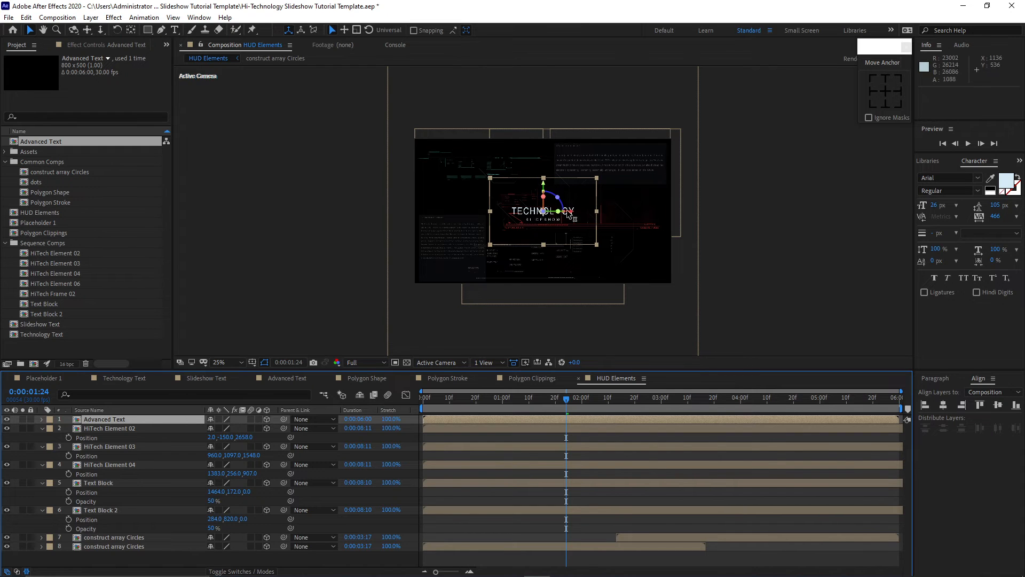
left_click_drag(571, 215, 481, 196)
left_click(151, 421)
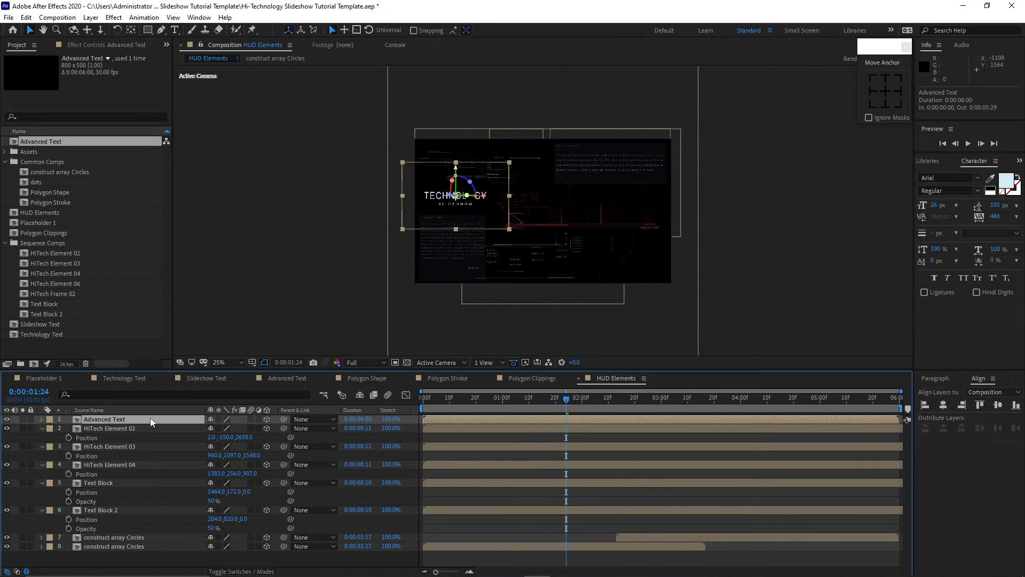
Apply a Fill effect to Advanced Text with the color 207F8B.
left_click(114, 17)
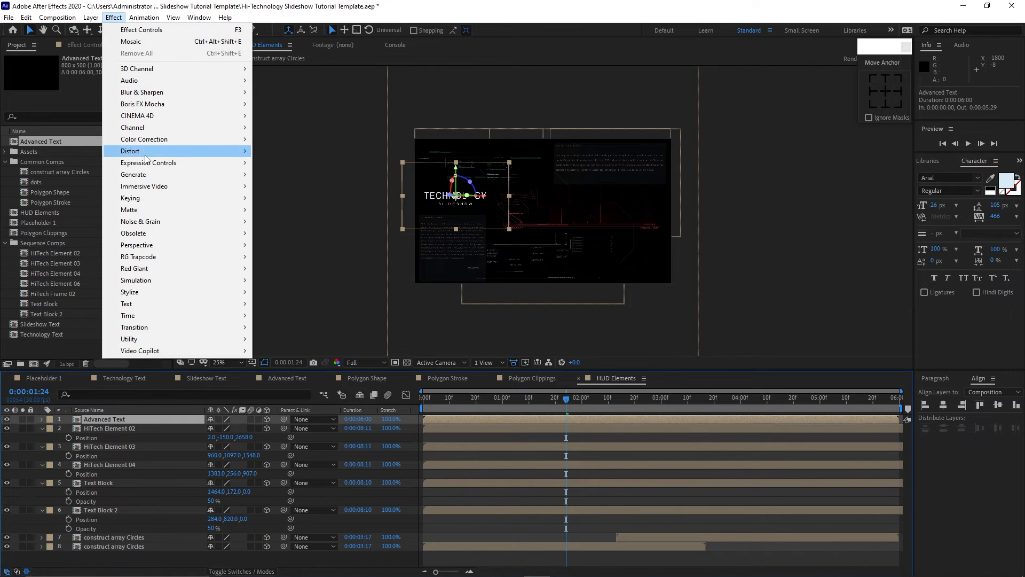
mouse_move(193, 177)
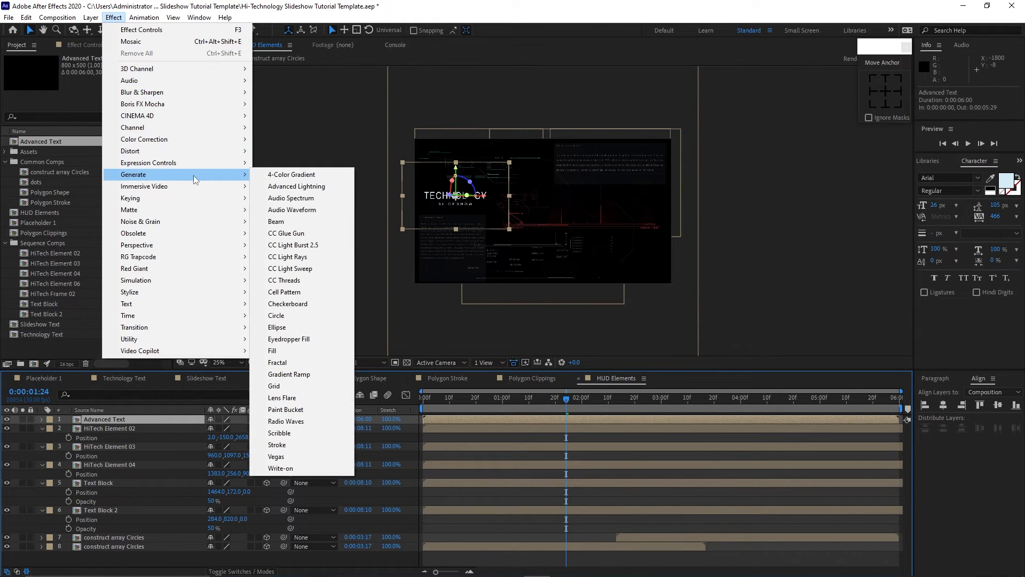
left_click(273, 351)
left_click(101, 95)
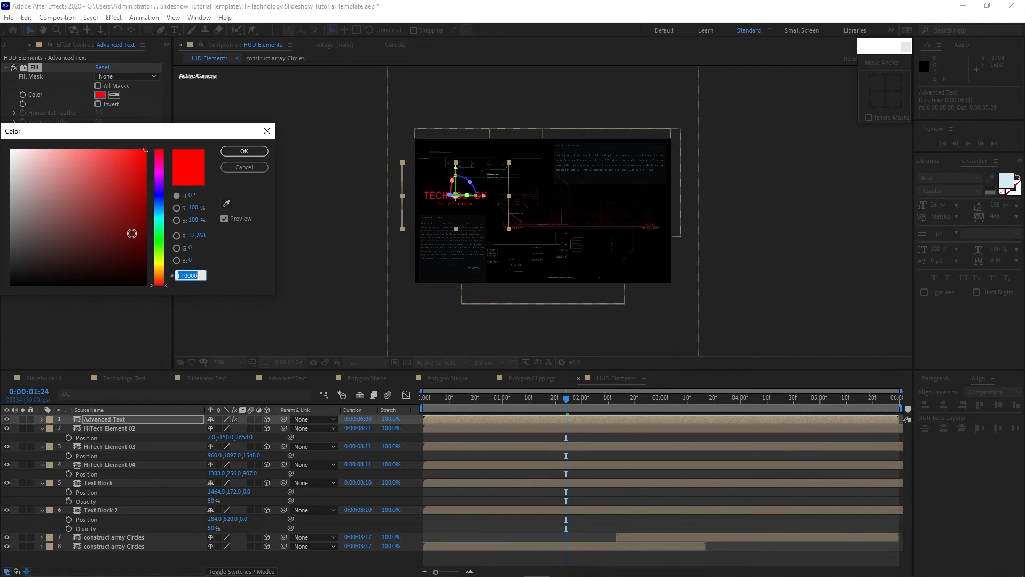
type("207")
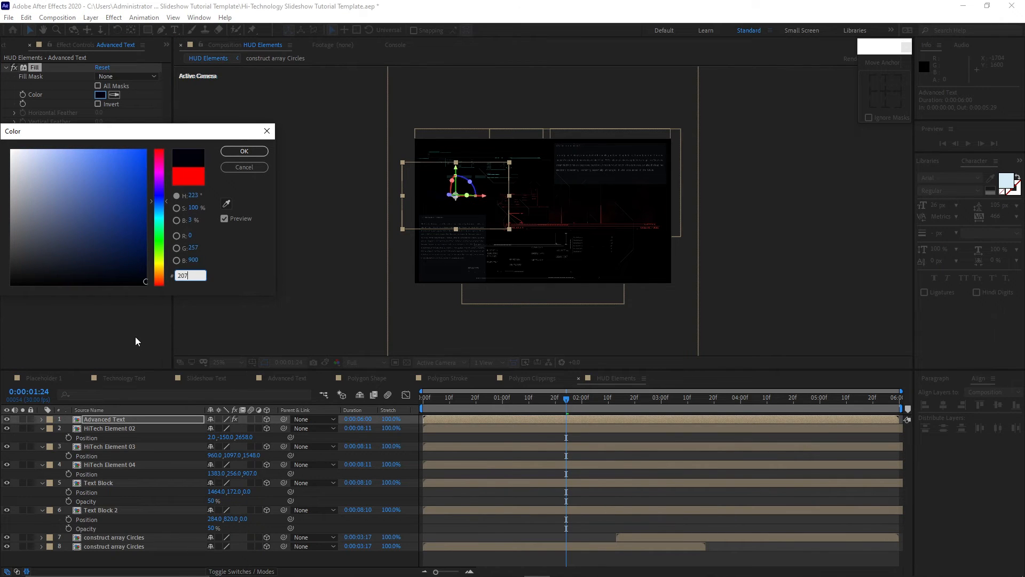
type("F8F8B")
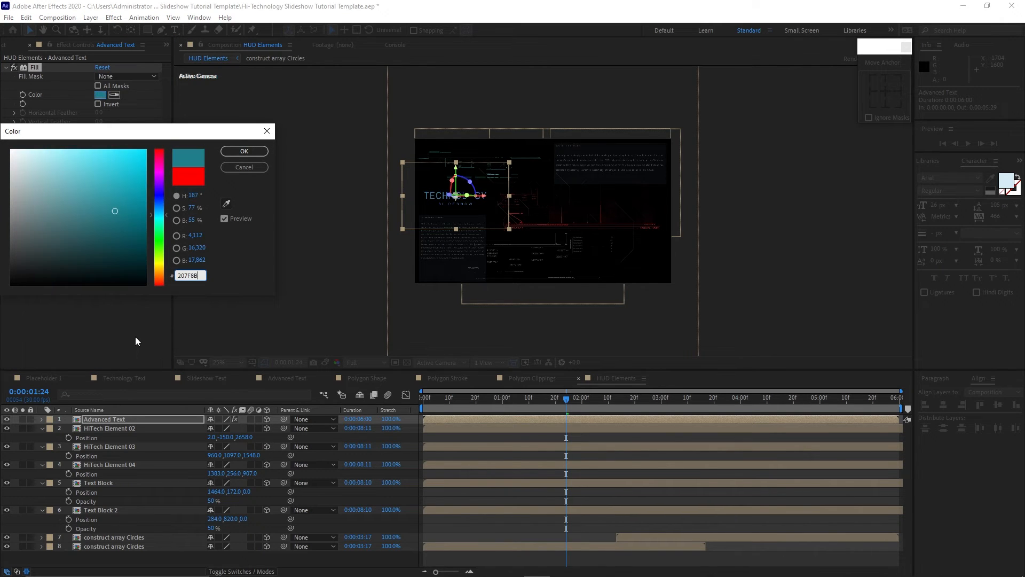
left_click(244, 151)
Collapse the layer properties and add the dots comp to the top of HUD Elements.
left_click(42, 428)
left_click(42, 437)
left_click(41, 447)
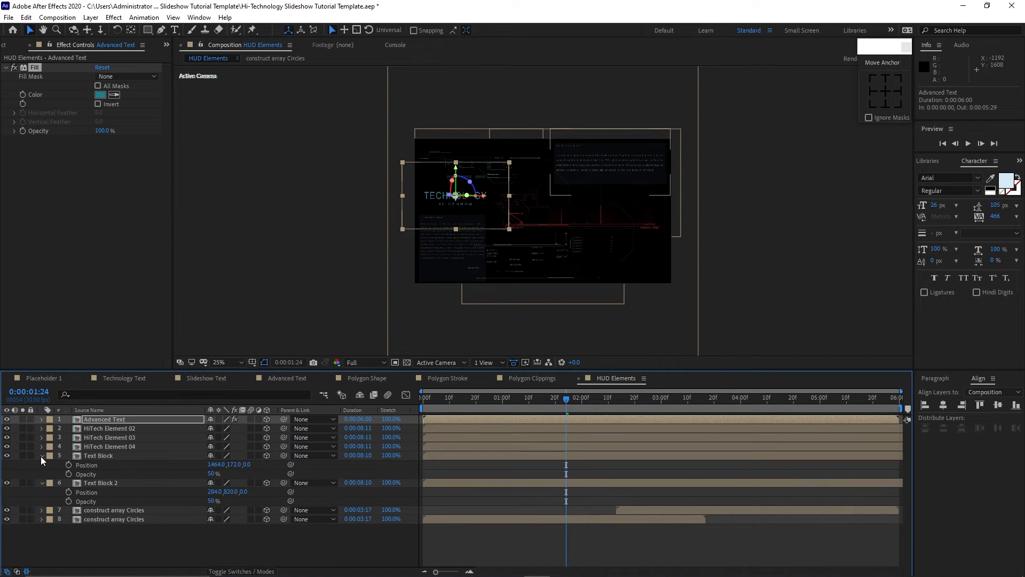
left_click(41, 456)
left_click(41, 465)
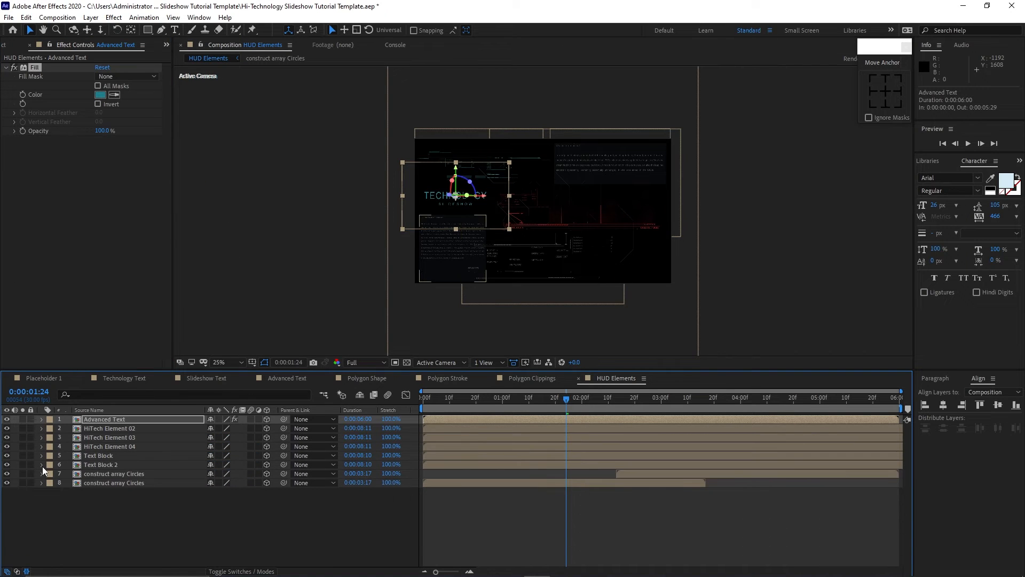
left_click(8, 45)
left_click_drag(47, 182, 78, 423)
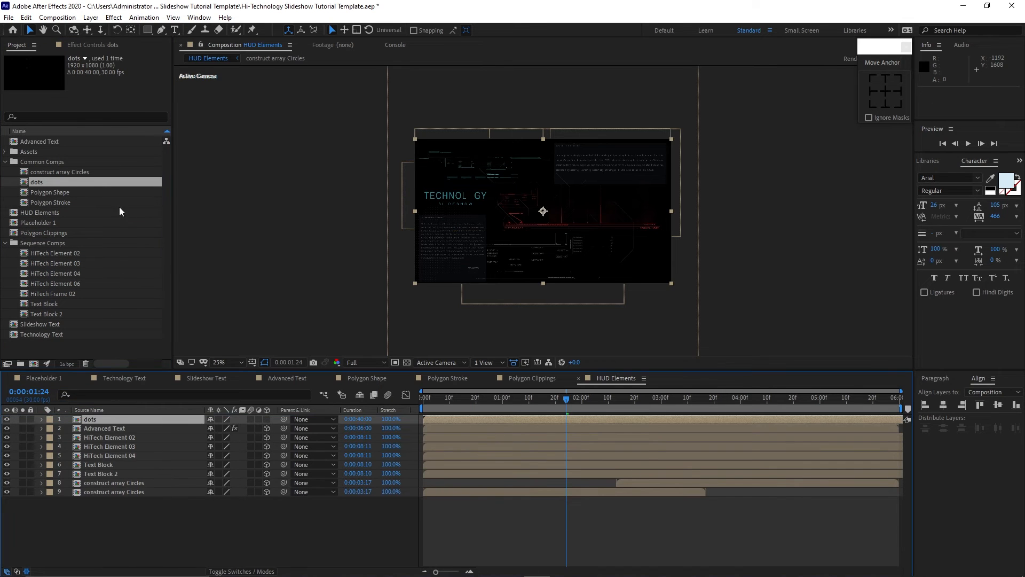
Apply a Fill effect to the dots layer and preview the composition.
left_click(114, 17)
mouse_move(179, 176)
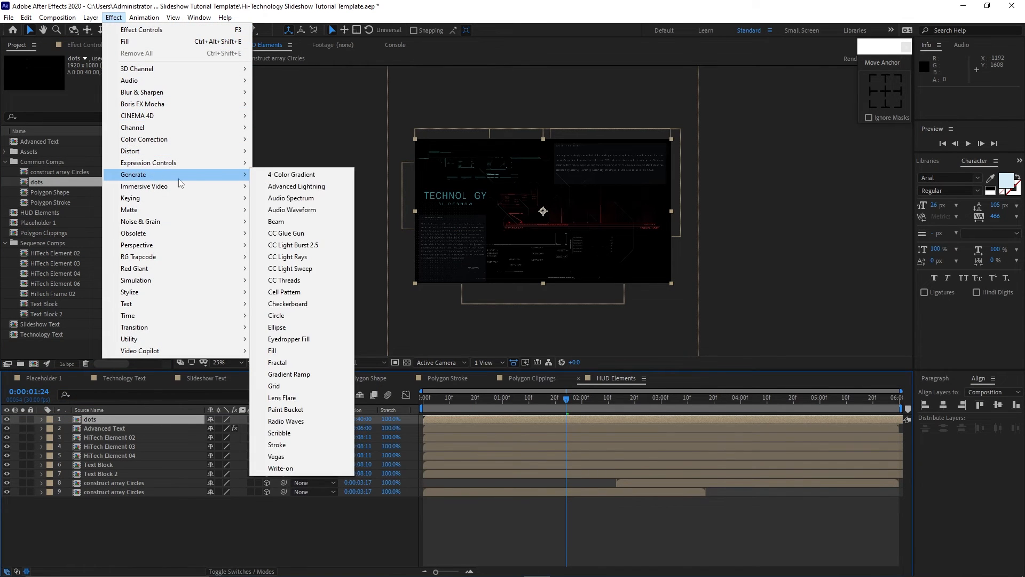
left_click(285, 350)
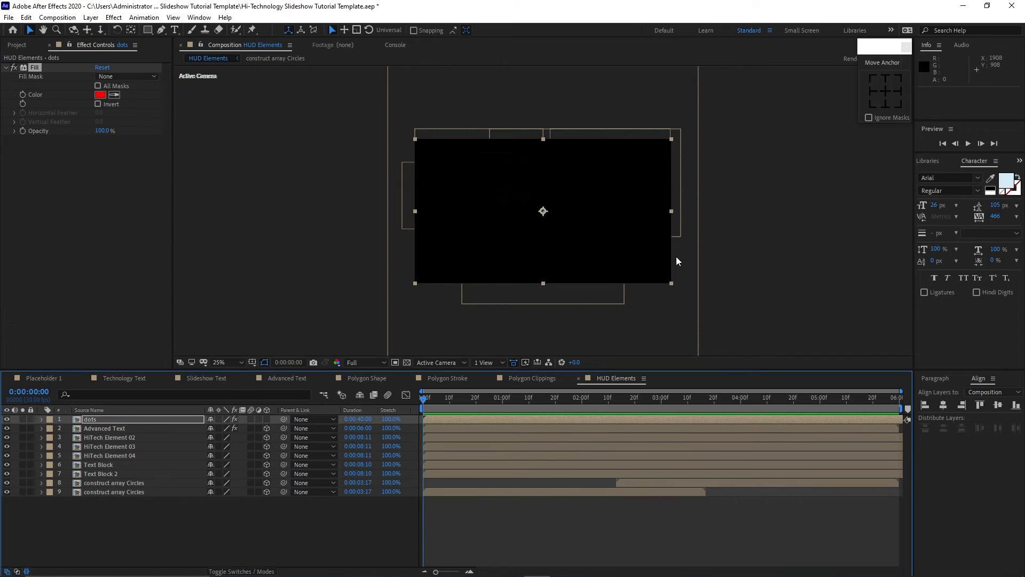
left_click(969, 143)
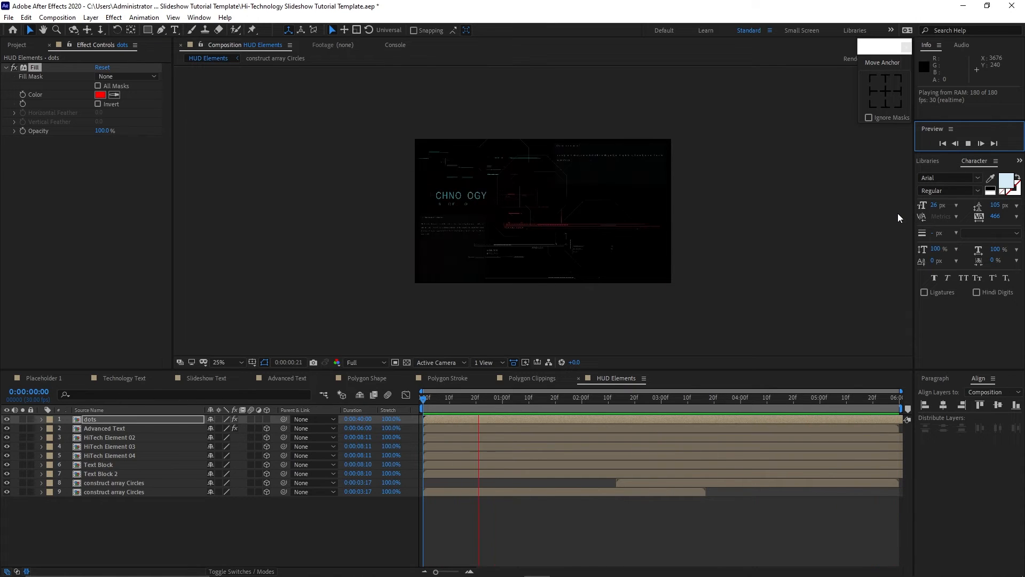
key("space")
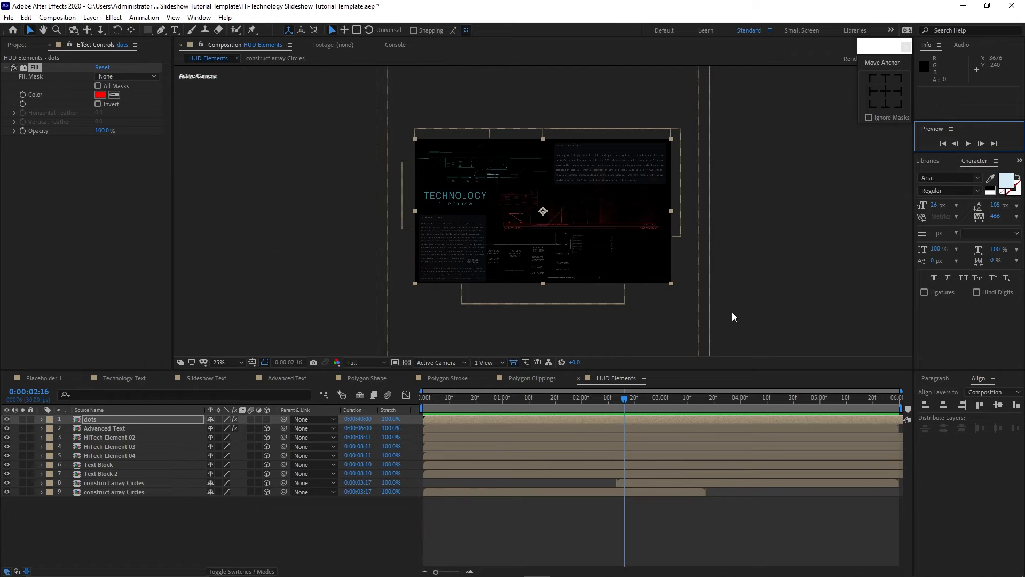
Create a new 1920x1080, 6-second composition named Media 1.
key("ctrl+n")
type("Media 1")
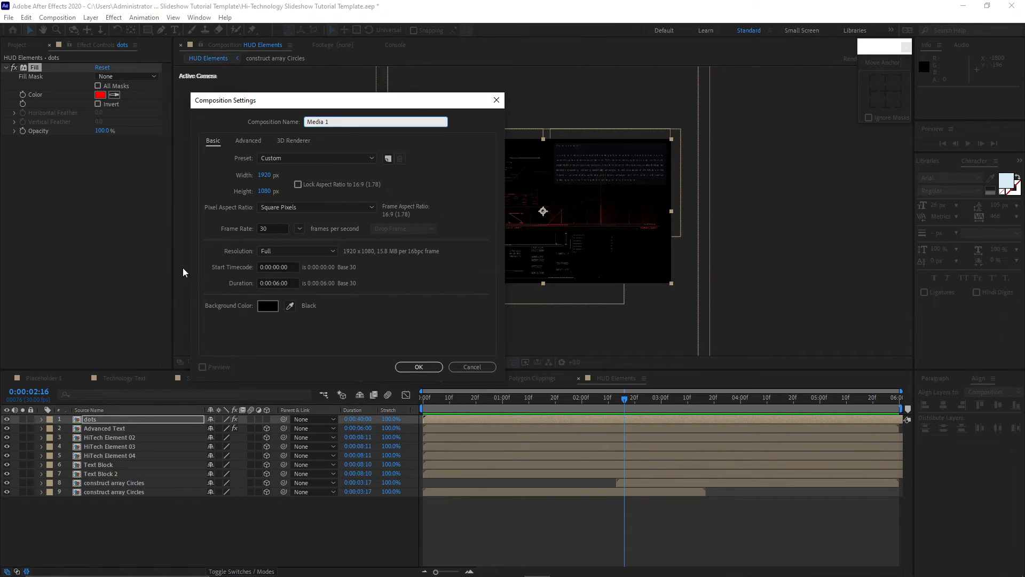
left_click(419, 368)
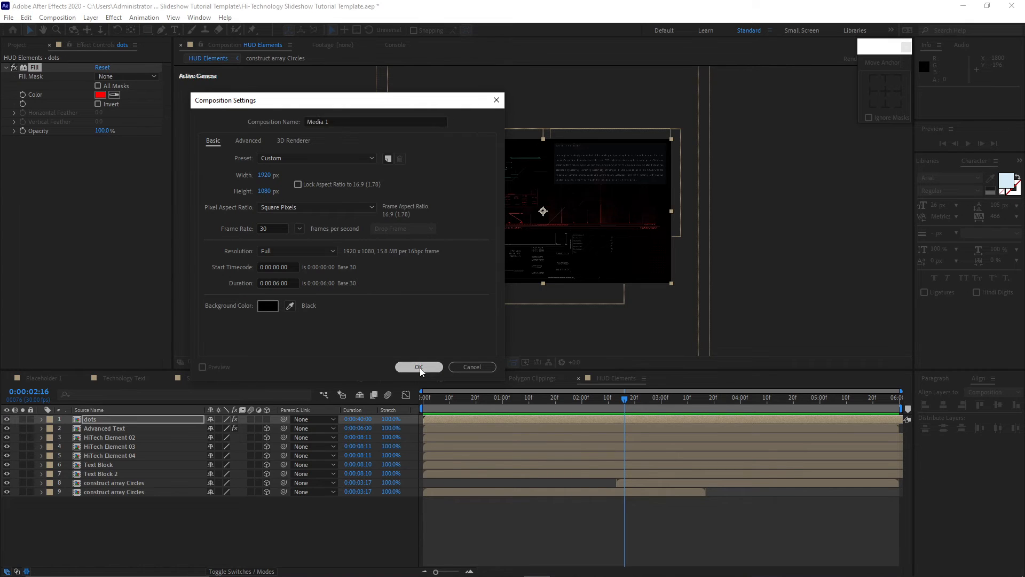
Add the Placeholder 1 comp to Media 1 and make the layer 3D.
left_click(15, 49)
left_click_drag(54, 200, 115, 491)
left_click(265, 427)
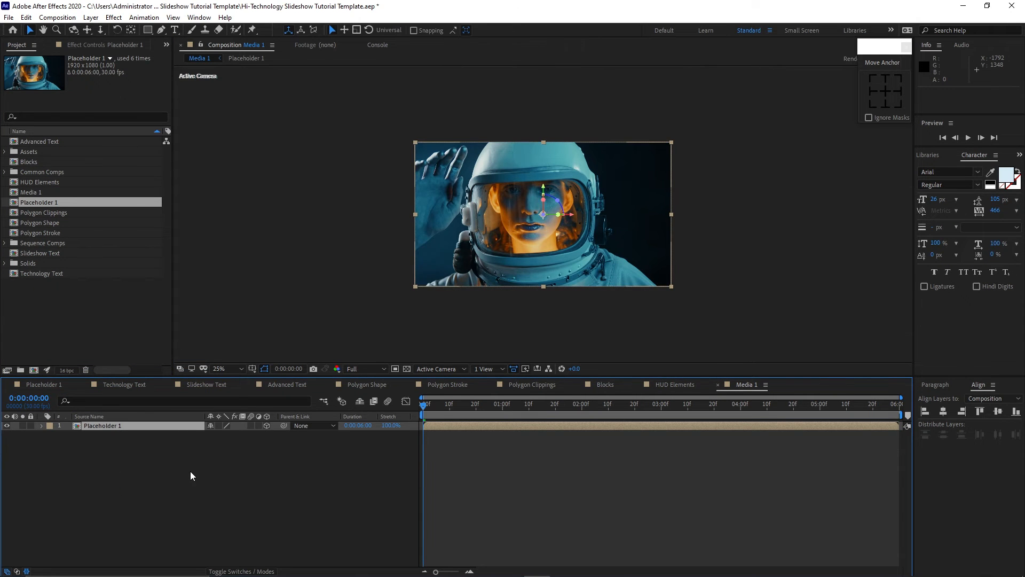
Set Placeholder 1's opacity to 5%.
key("t")
left_click(212, 435)
type("5")
key("Return")
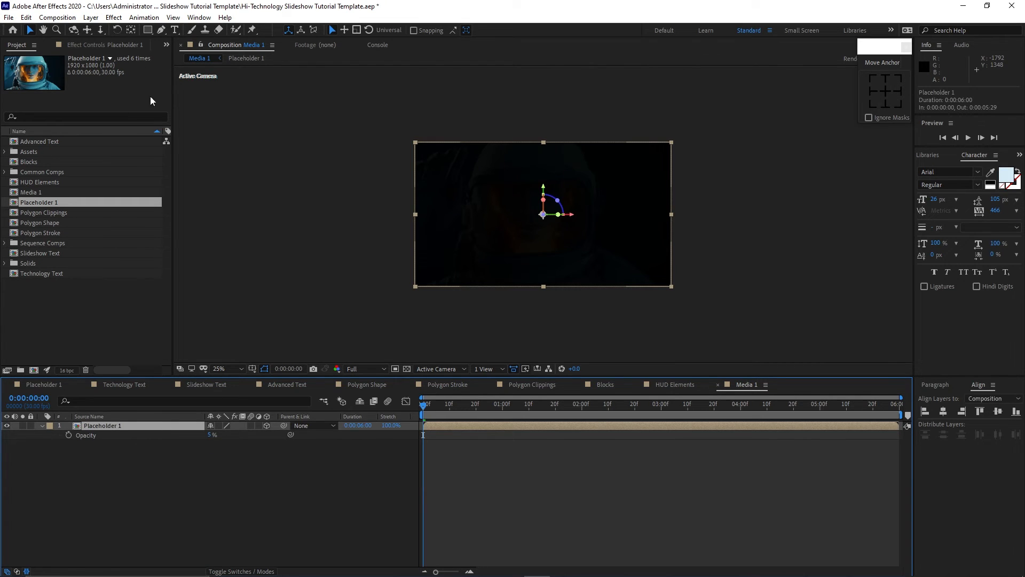
Apply the Tint color correction effect to Placeholder 1.
left_click(114, 17)
mouse_move(160, 140)
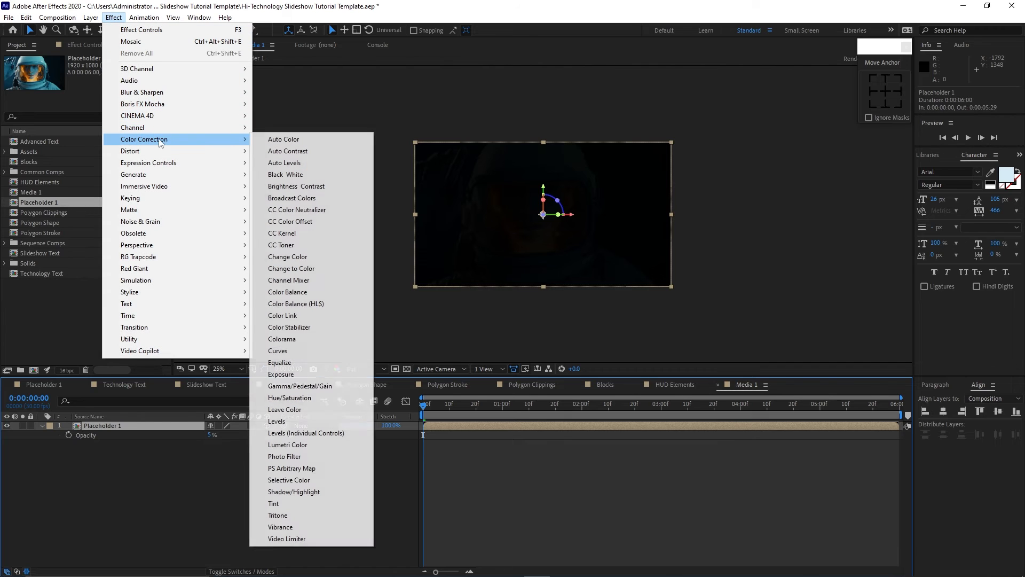
left_click(282, 503)
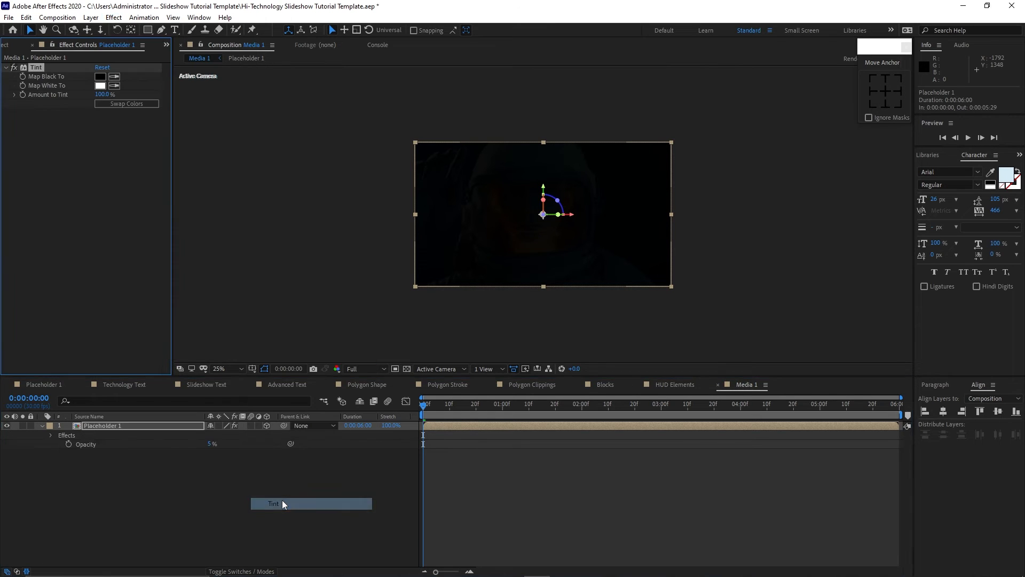
left_click(90, 425)
key("s")
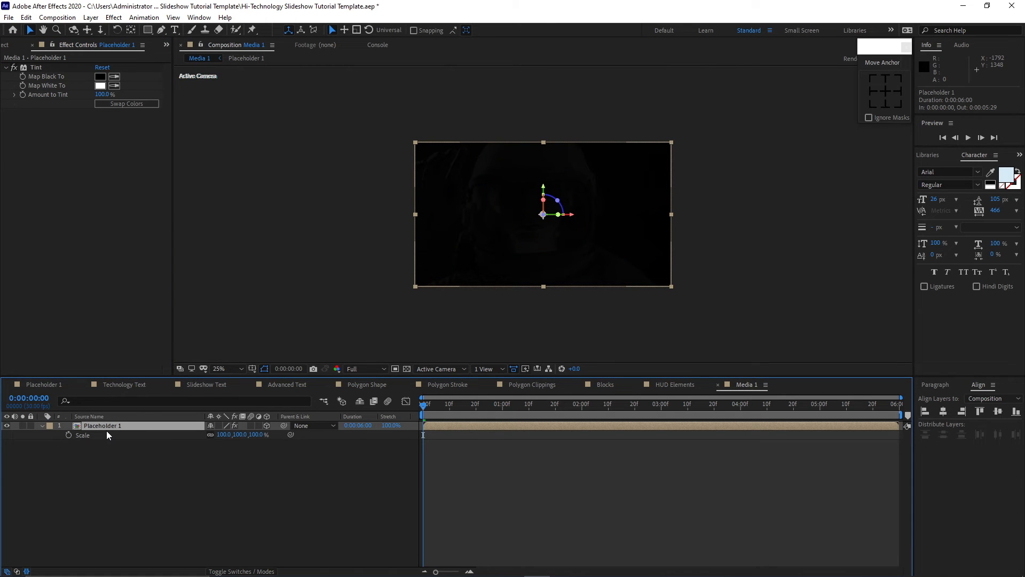
left_click(224, 434)
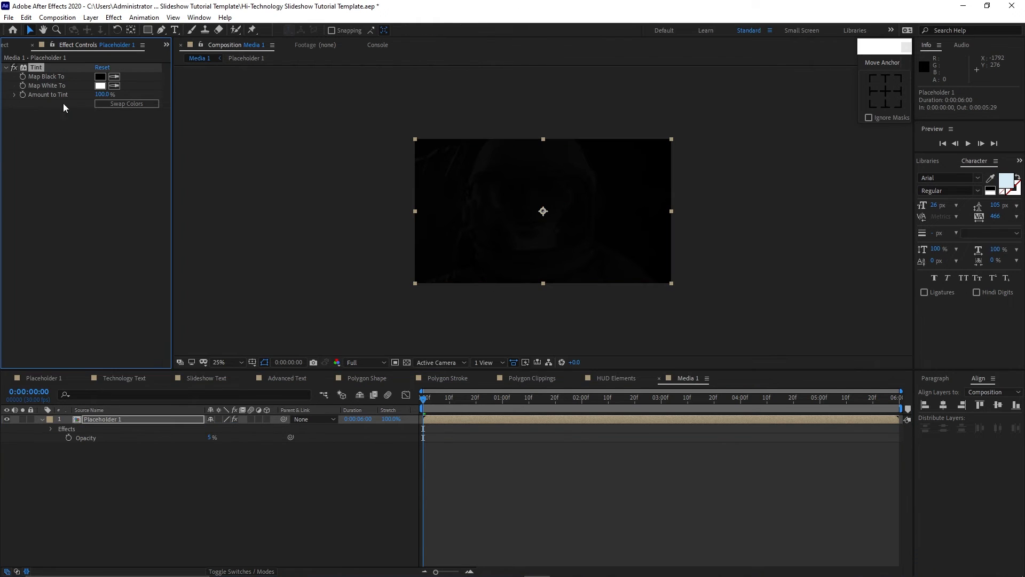
Add the HUD Elements comp to Media 1 above Placeholder 1 and enable its collapse transformations switch.
left_click(10, 46)
left_click(55, 235)
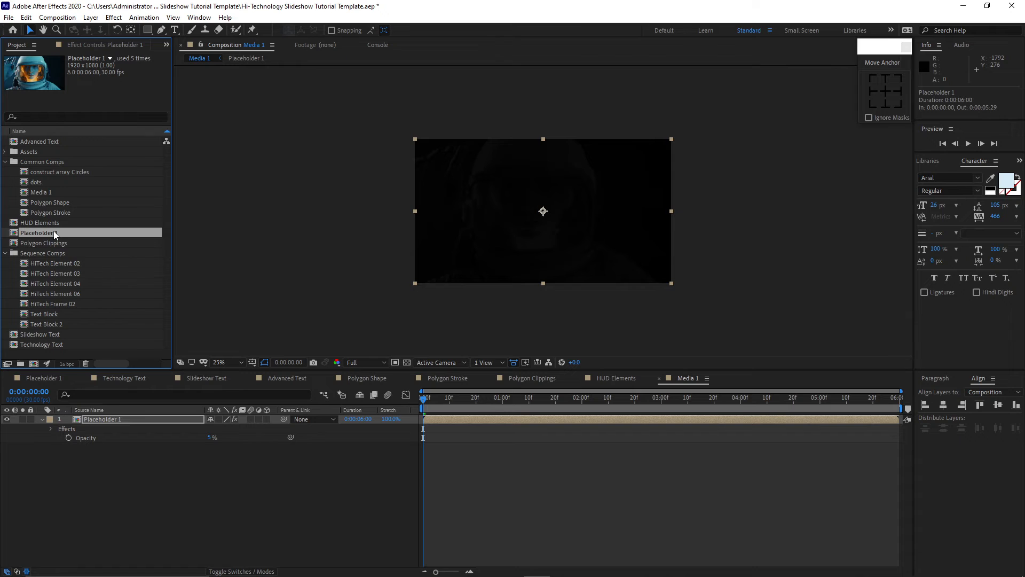
left_click_drag(53, 222, 99, 421)
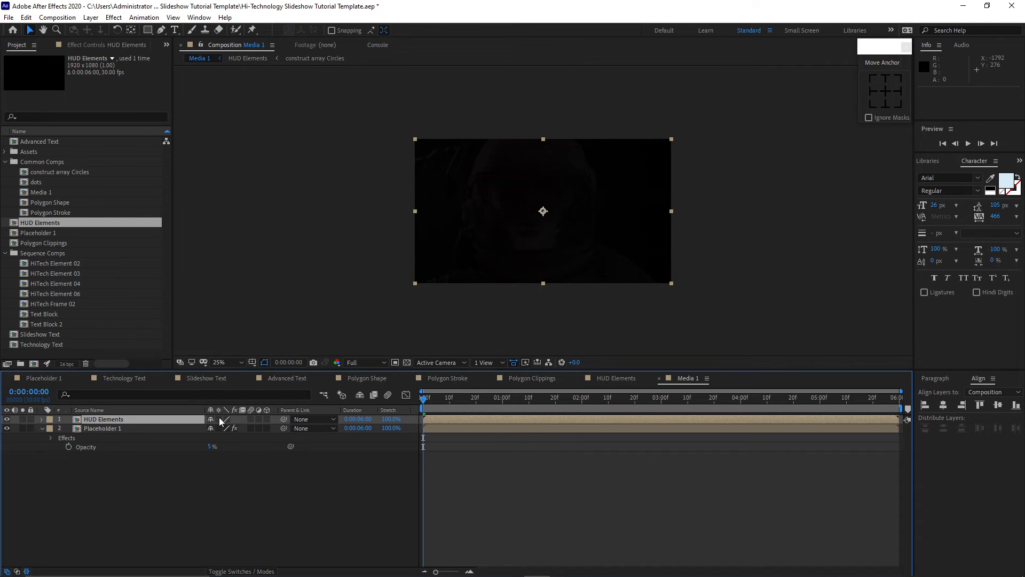
left_click(219, 419)
left_click_drag(424, 400, 548, 411)
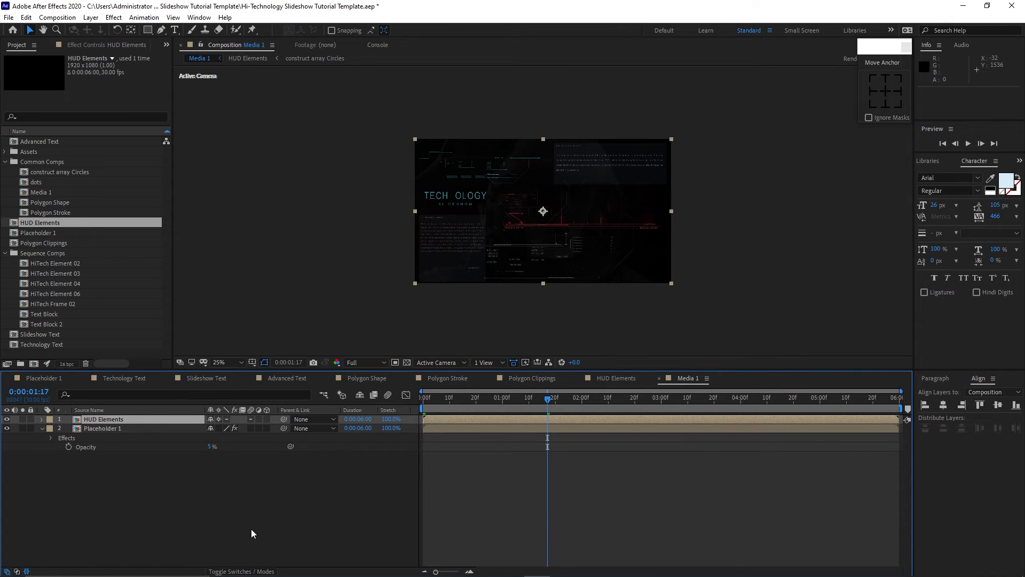
Create a new composition named Blocks sized 2000 x 2000 px.
left_click(57, 17)
left_click(69, 30)
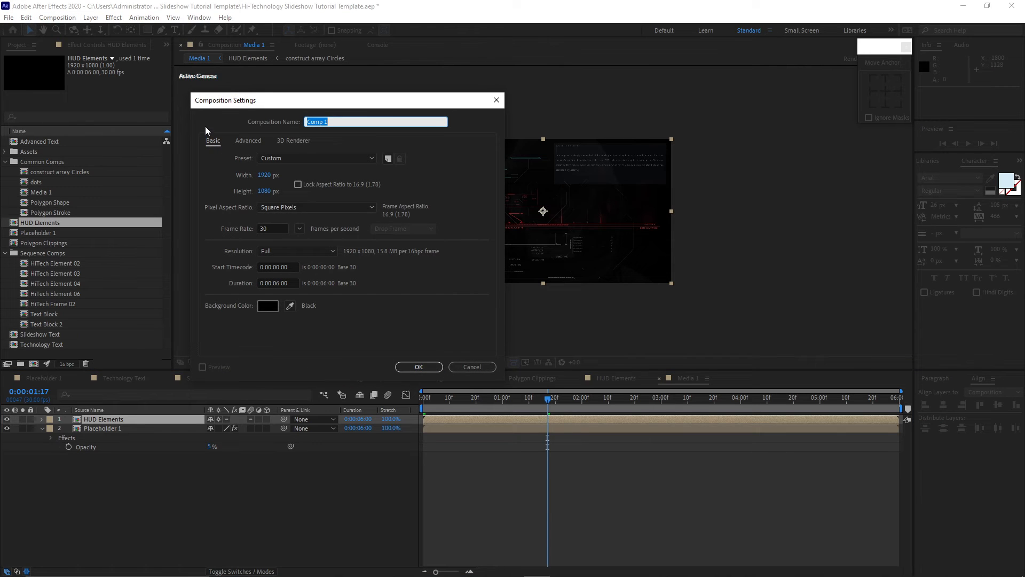
type("Blocks")
left_click(264, 175)
type("2000")
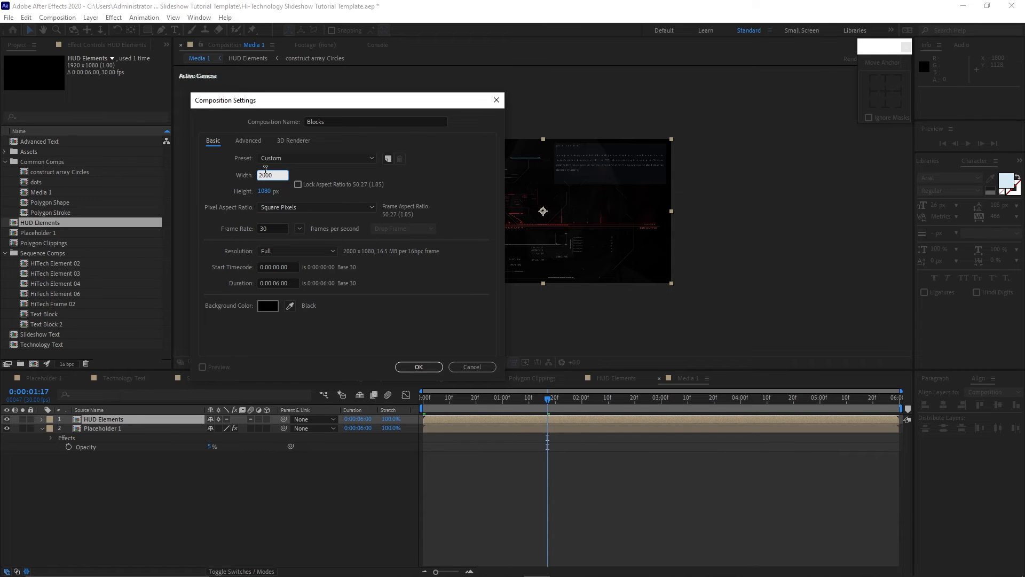
key("Tab")
type("2000")
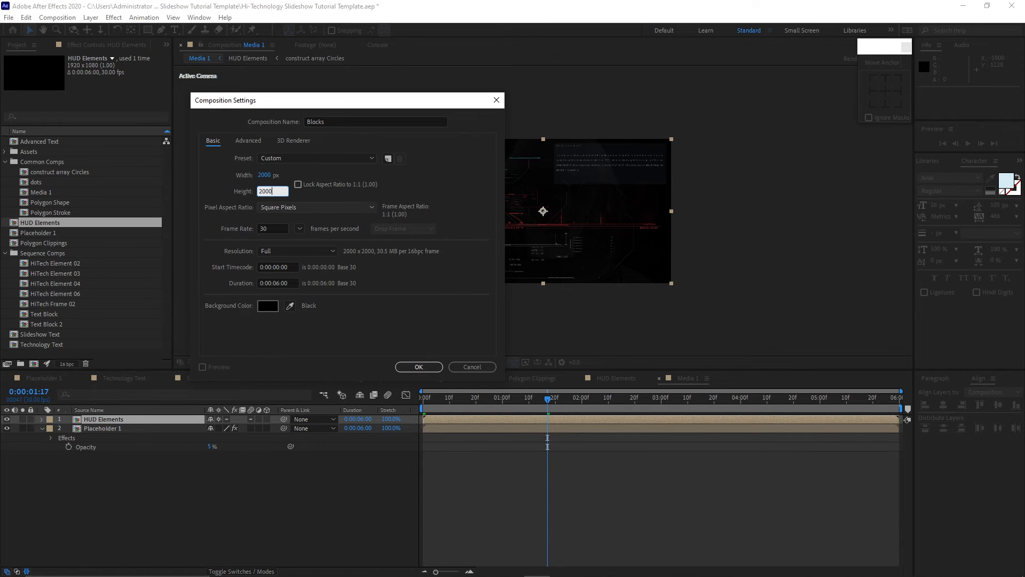
left_click(430, 366)
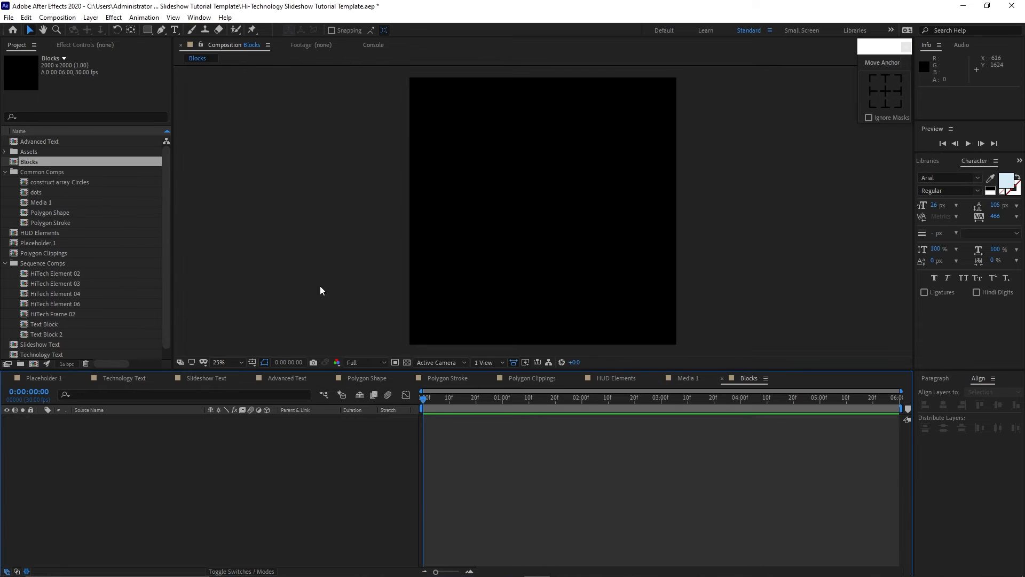
Add a new solid layer named Fractal to the Blocks composition.
left_click(91, 18)
mouse_move(94, 30)
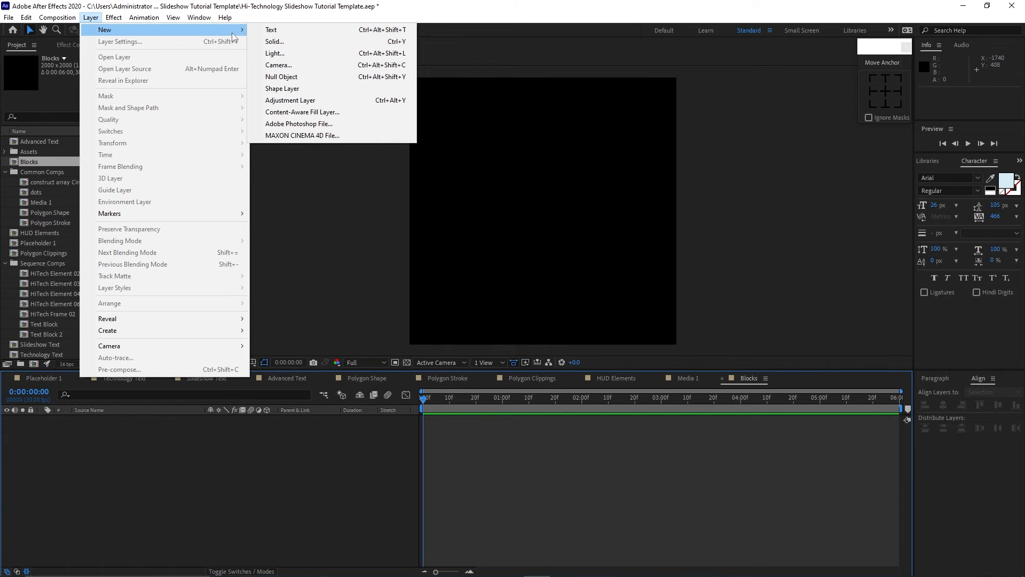
left_click(273, 42)
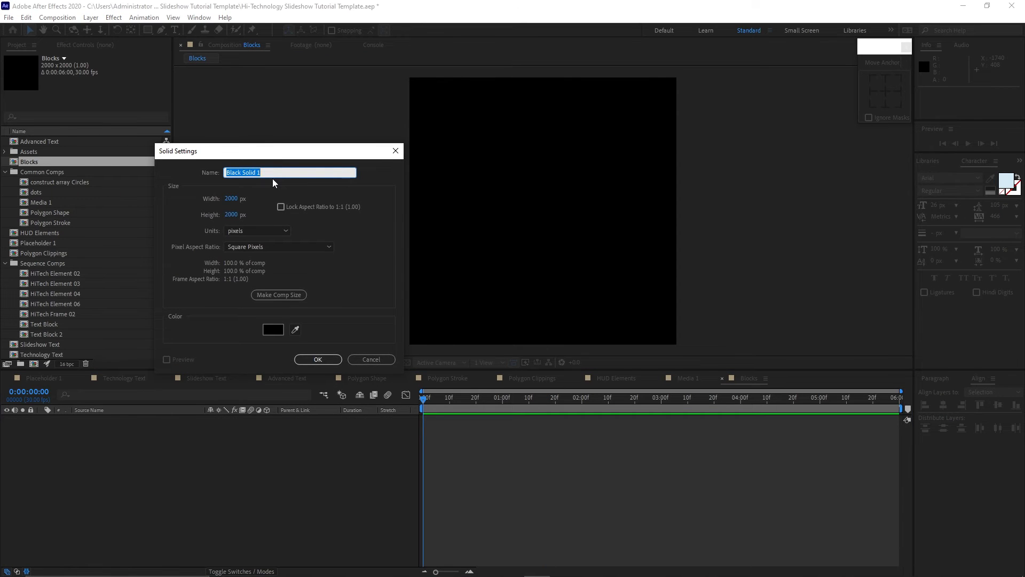
type("Fractal")
left_click(340, 360)
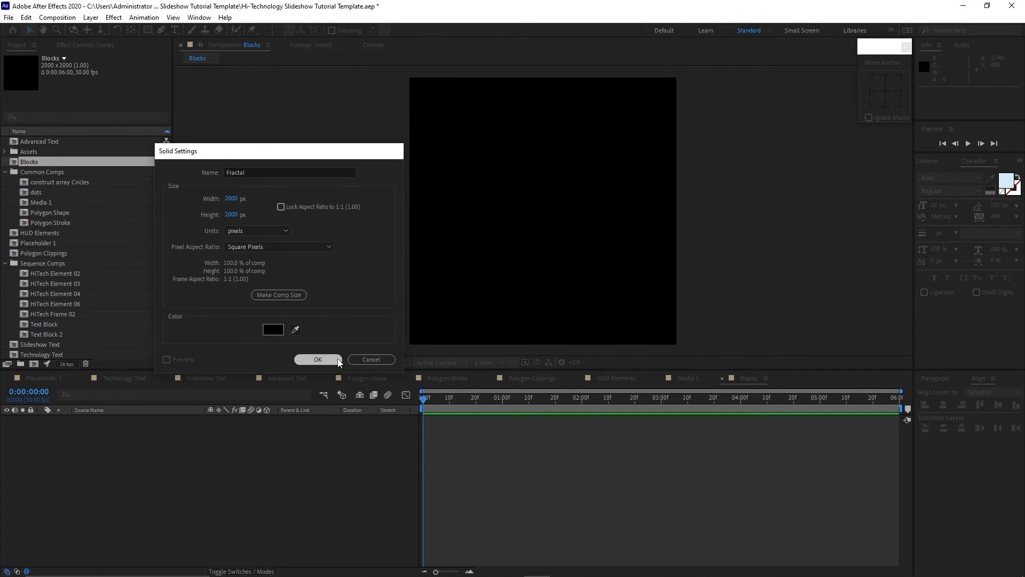
Apply the Fractal Noise effect to the Fractal solid.
left_click(114, 18)
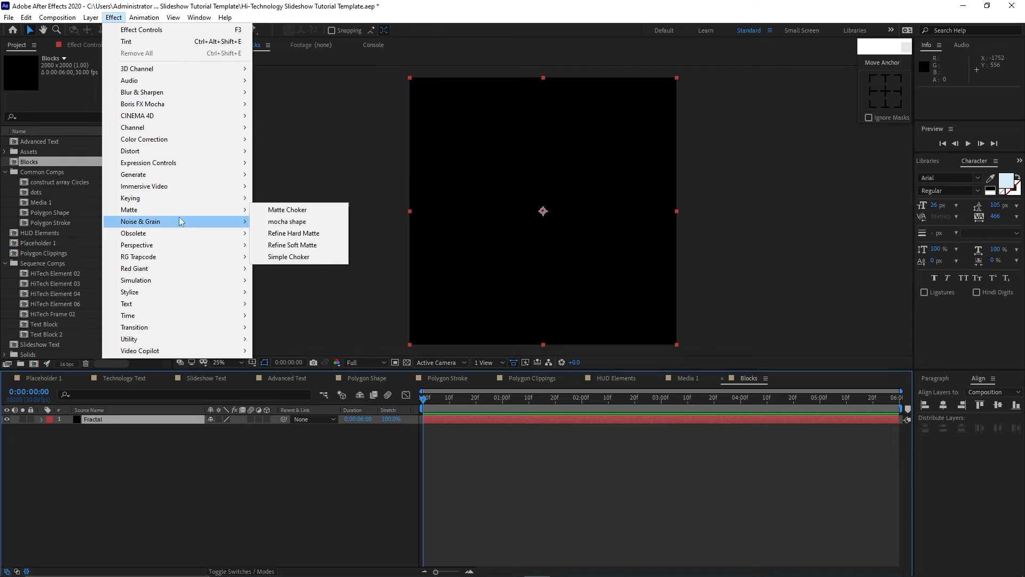
mouse_move(208, 221)
left_click(267, 245)
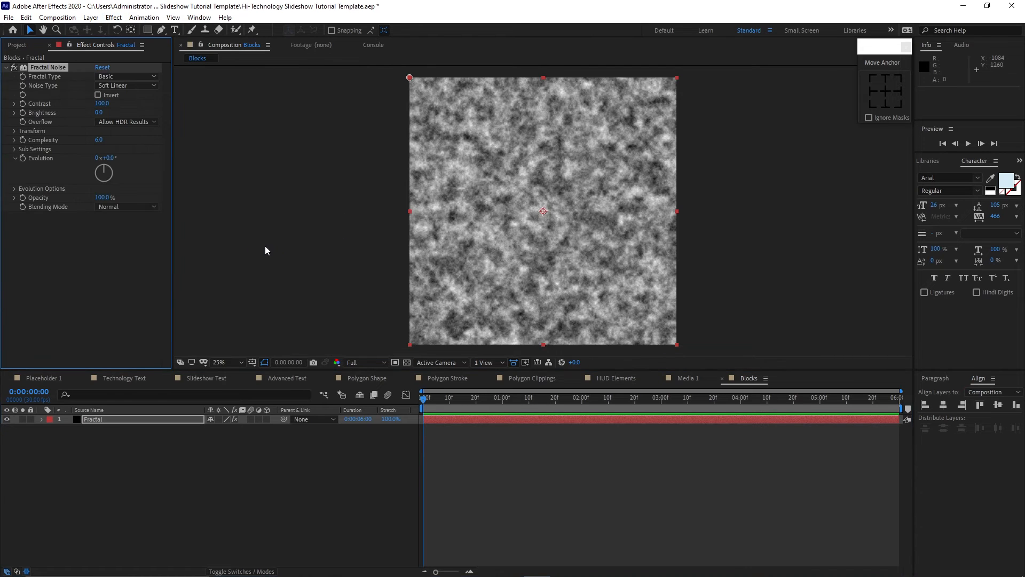
Set the Fractal Noise contrast to 735 and its transform scale to 450.
left_click(102, 103)
type("735")
left_click(15, 131)
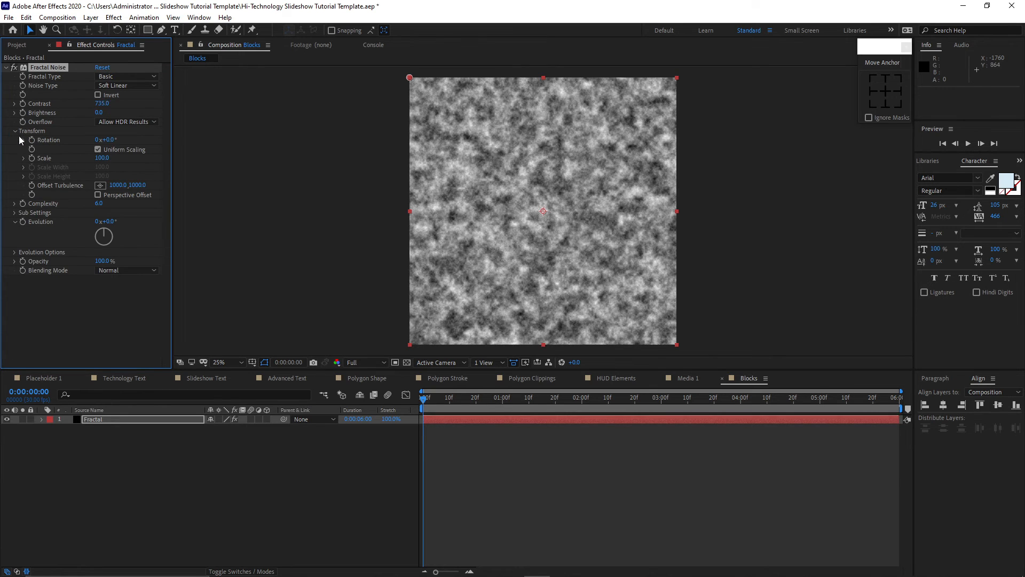
left_click(98, 159)
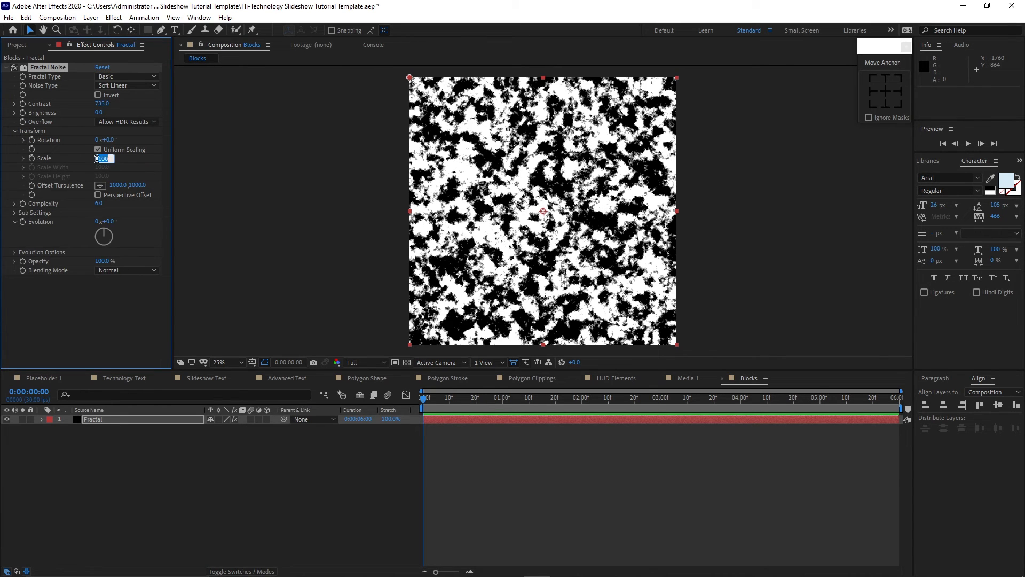
type("450")
key("Return")
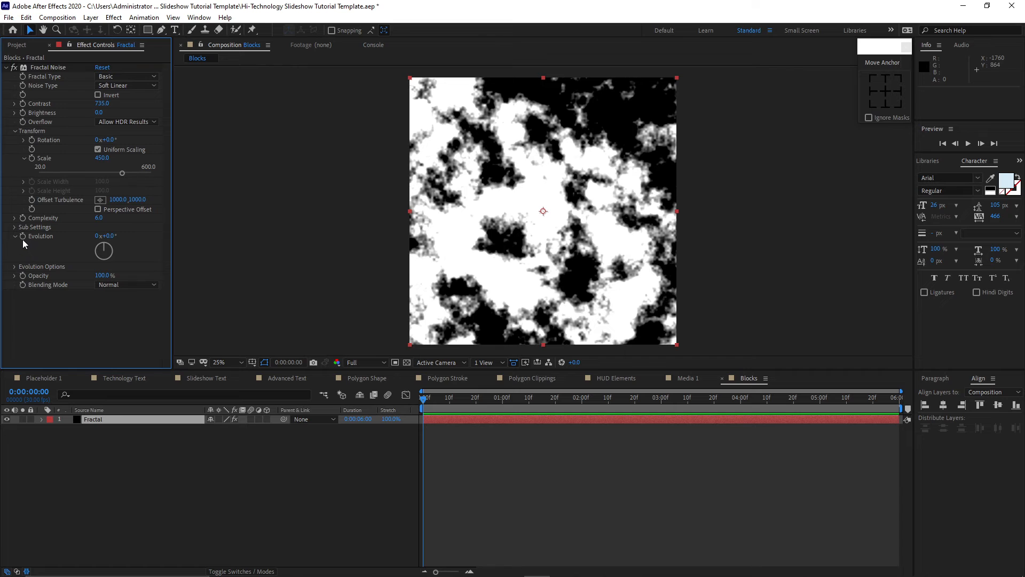
Add the expression time*150 to the Fractal Noise Evolution property.
left_click(22, 236, "alt")
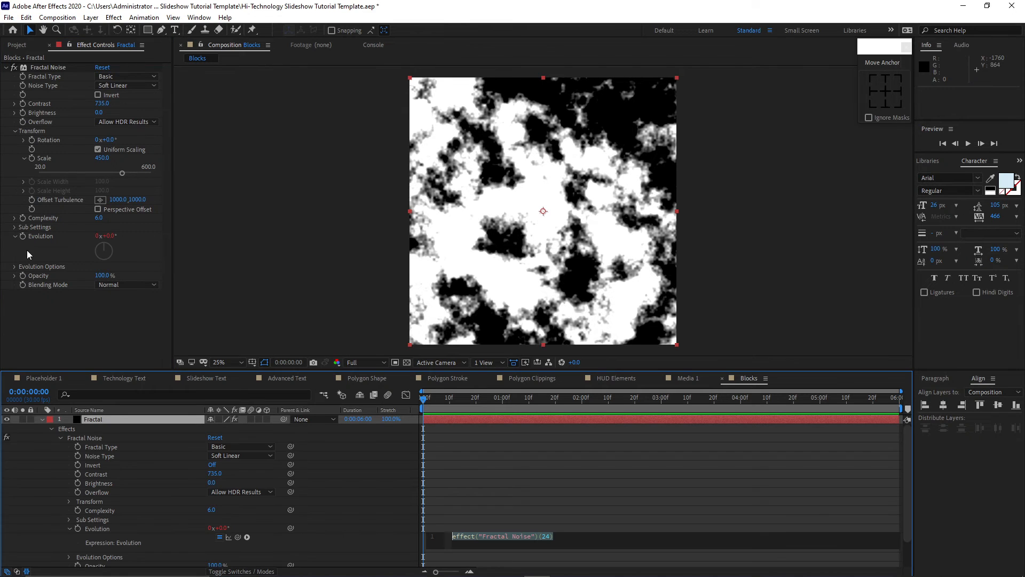
key("BackSpace")
type("(t")
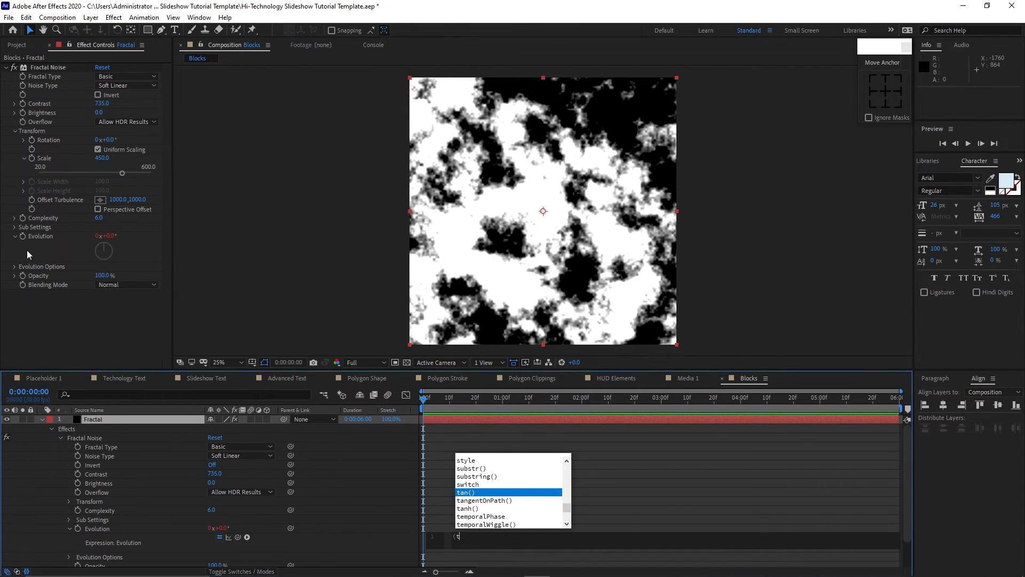
type("ime*")
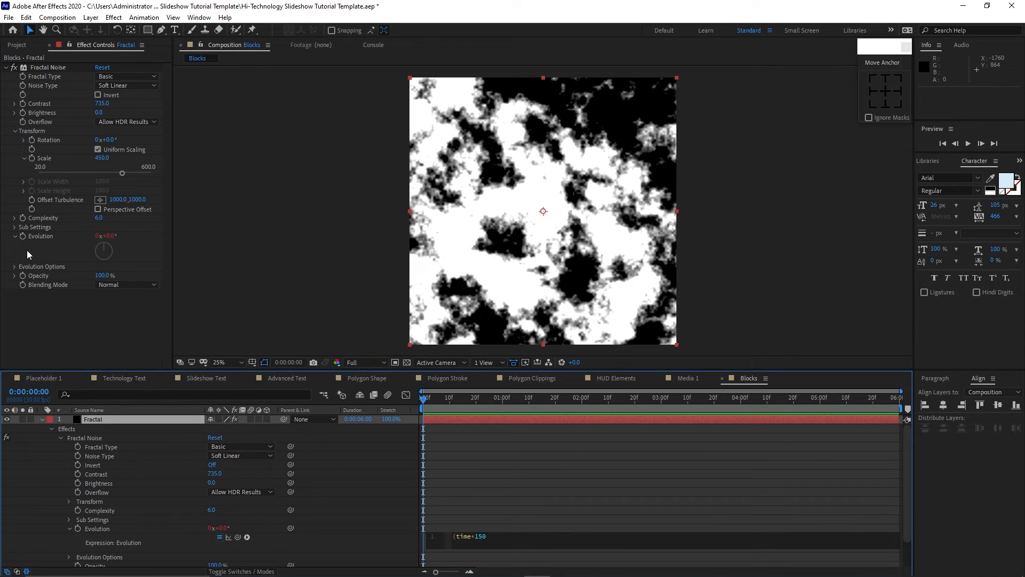
left_click(61, 438)
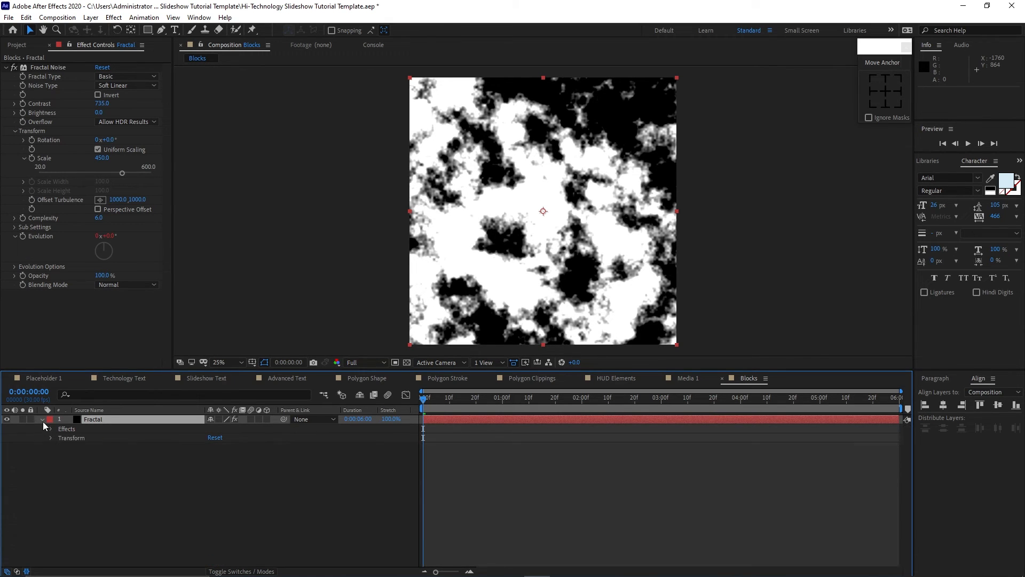
left_click(42, 419)
Apply the Mosaic effect with 5 horizontal blocks and preview the animation.
left_click(114, 17)
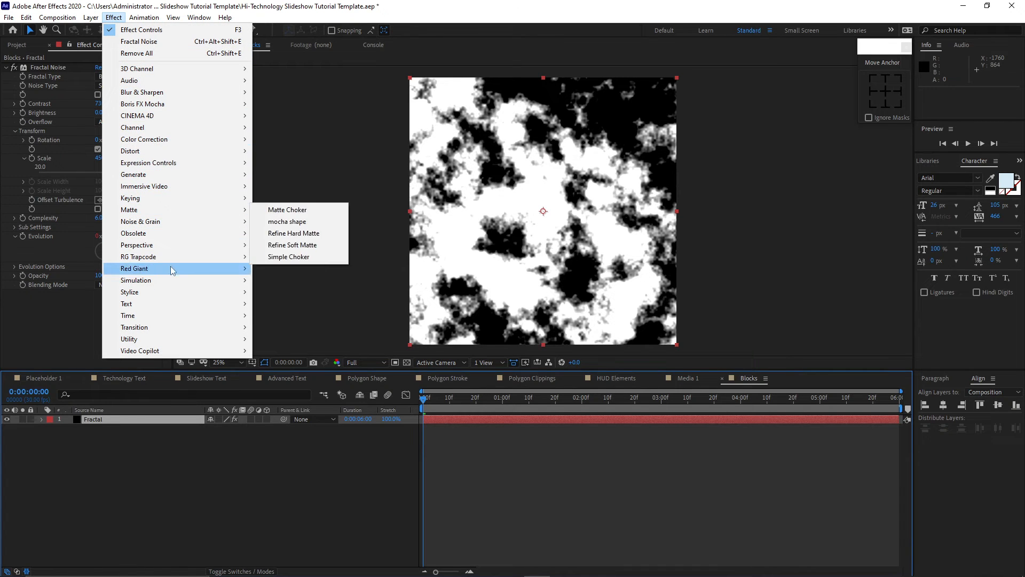
mouse_move(176, 292)
left_click(276, 209)
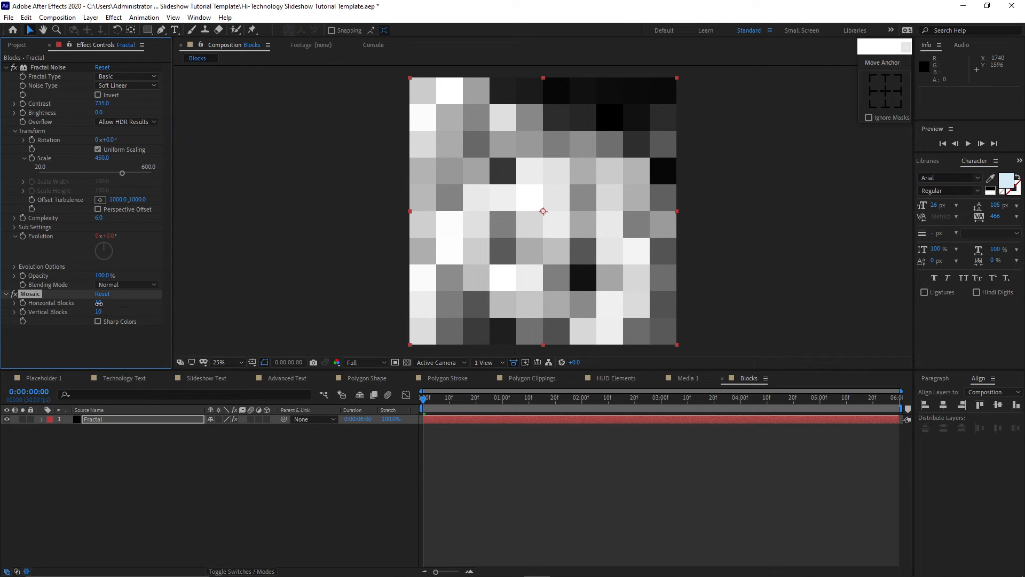
left_click(98, 303)
type("5")
key("Return")
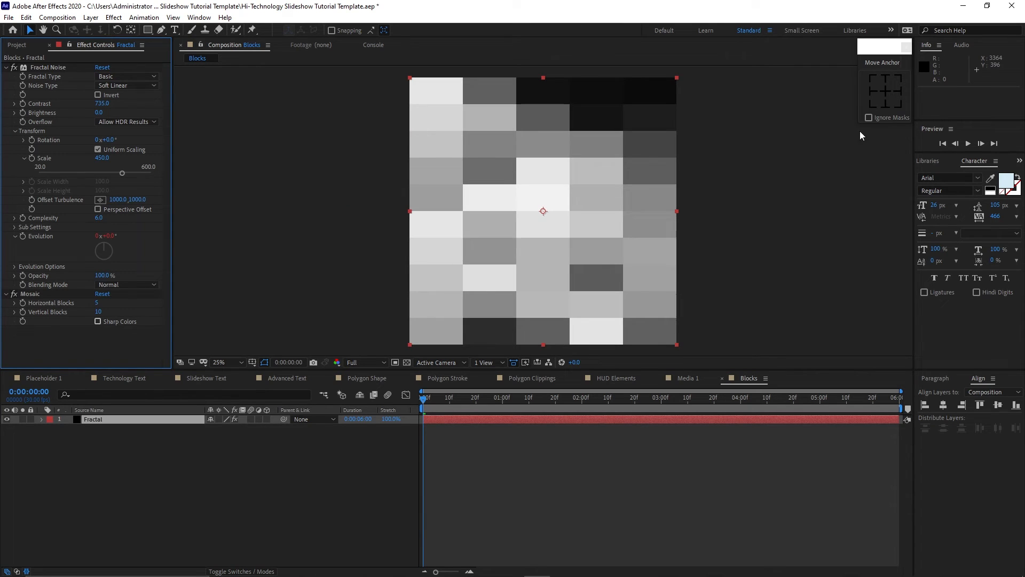
left_click(967, 143)
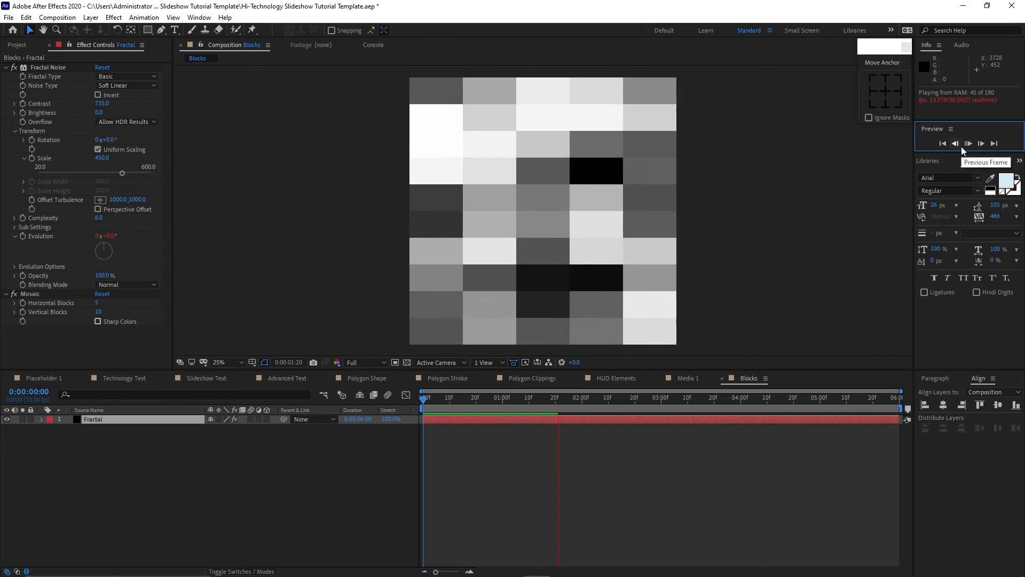
key("space")
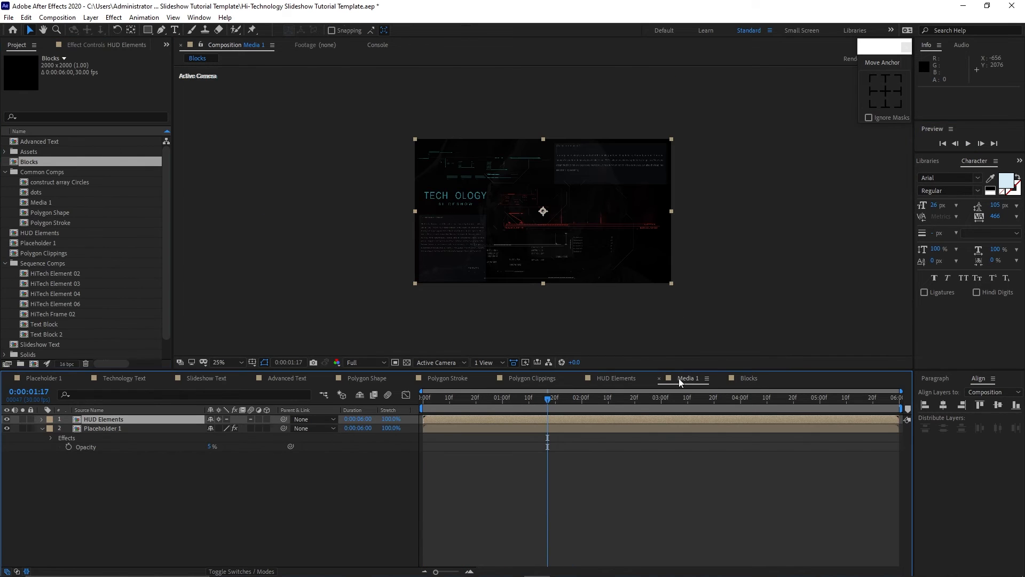
Add the Blocks comp to the top of Media 1 and set its blending mode to Add.
left_click_drag(38, 162, 109, 421)
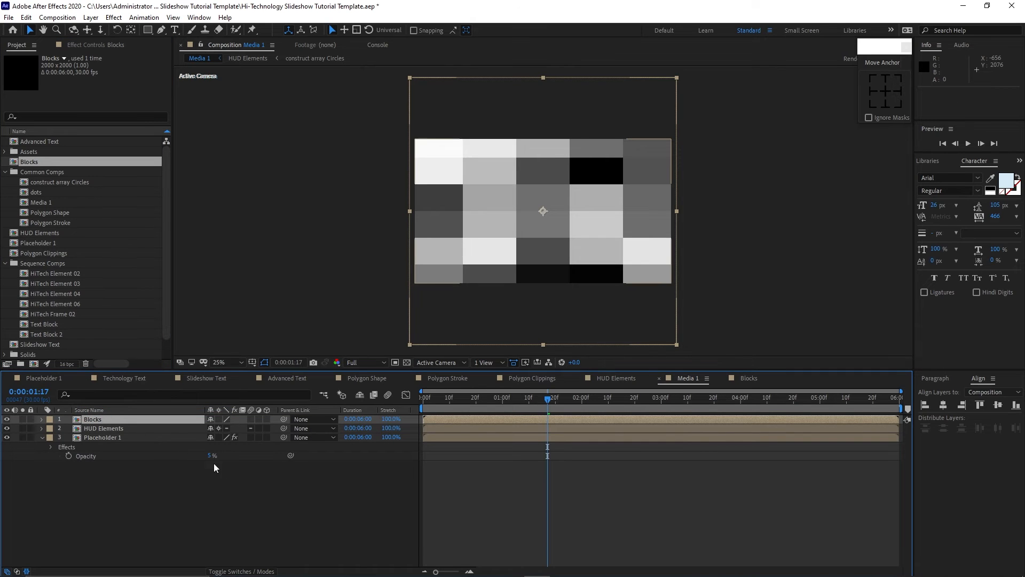
left_click(261, 571)
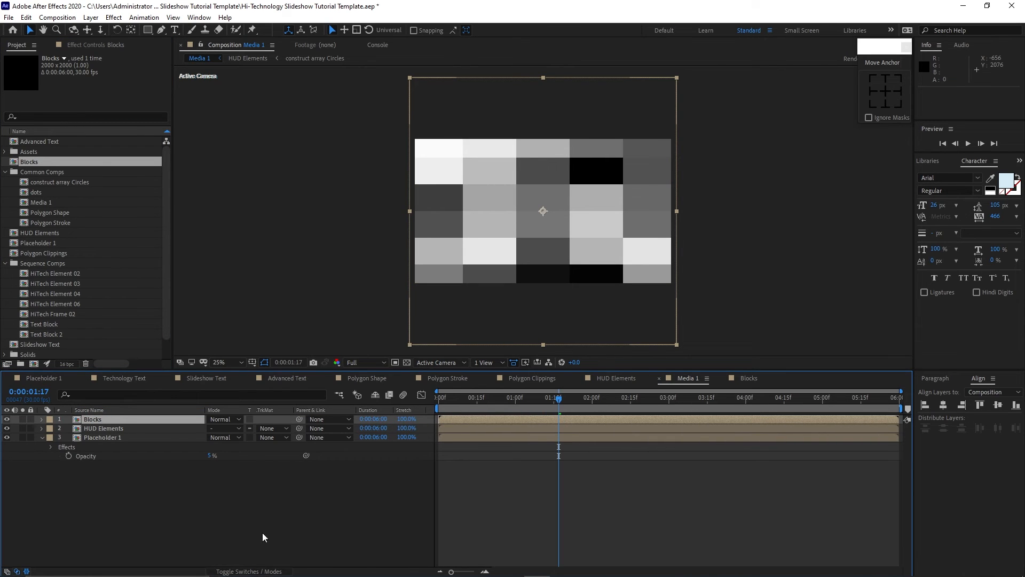
left_click(235, 419)
left_click(251, 222)
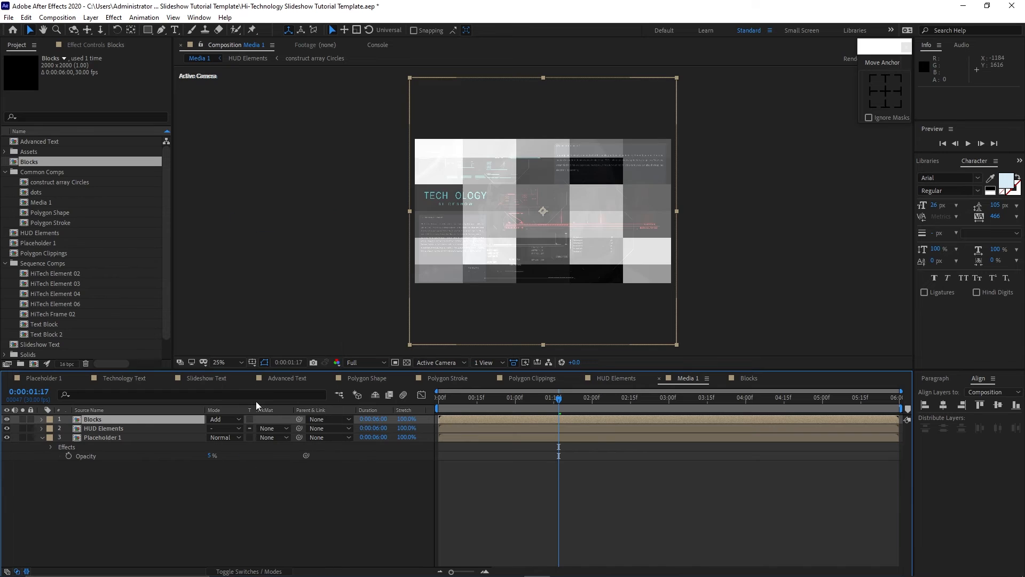
left_click(249, 570)
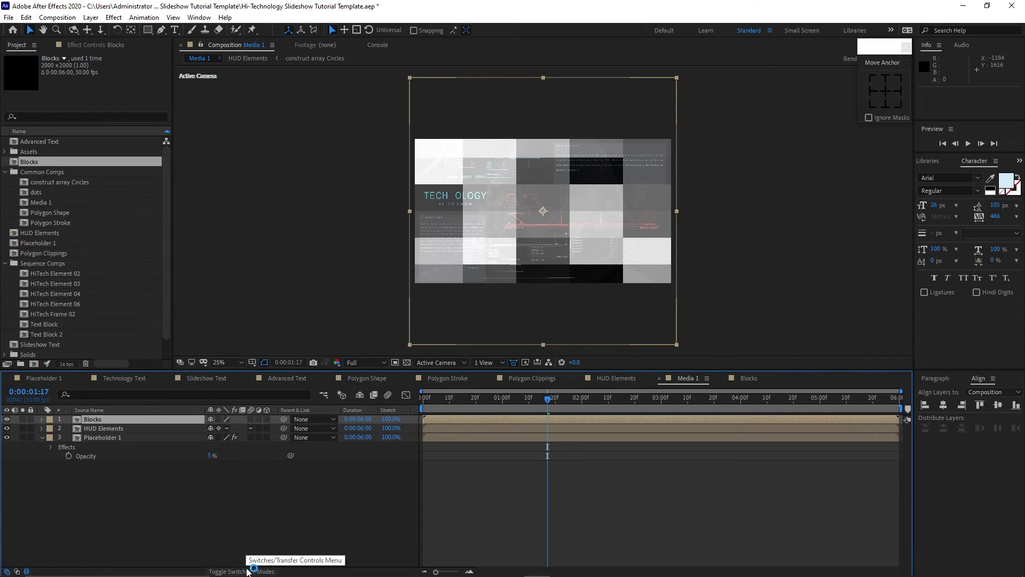
Make the Blocks layer 3D and set its opacity to 5%.
left_click(266, 420)
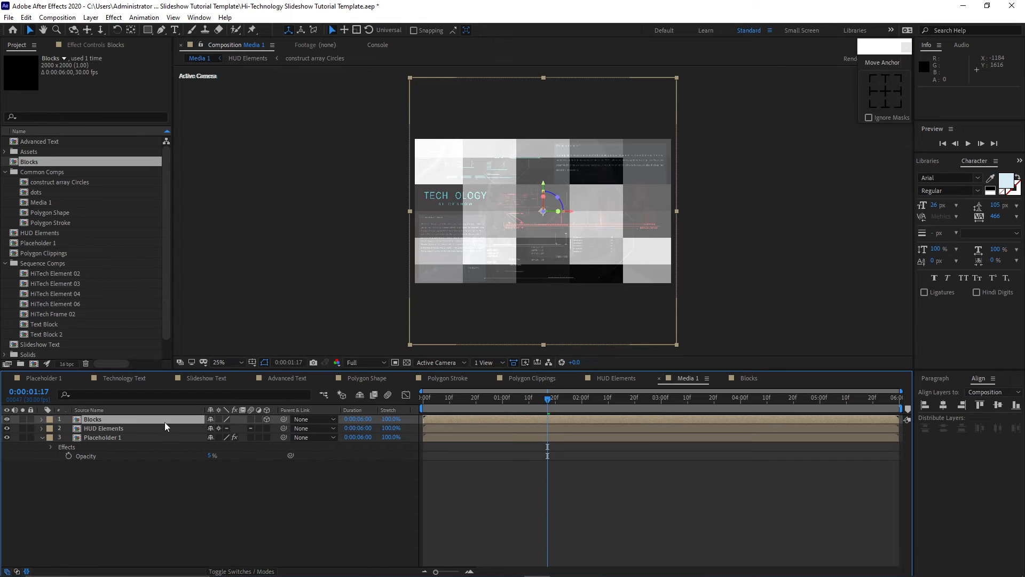
key("t")
key("ctrl+shift+a")
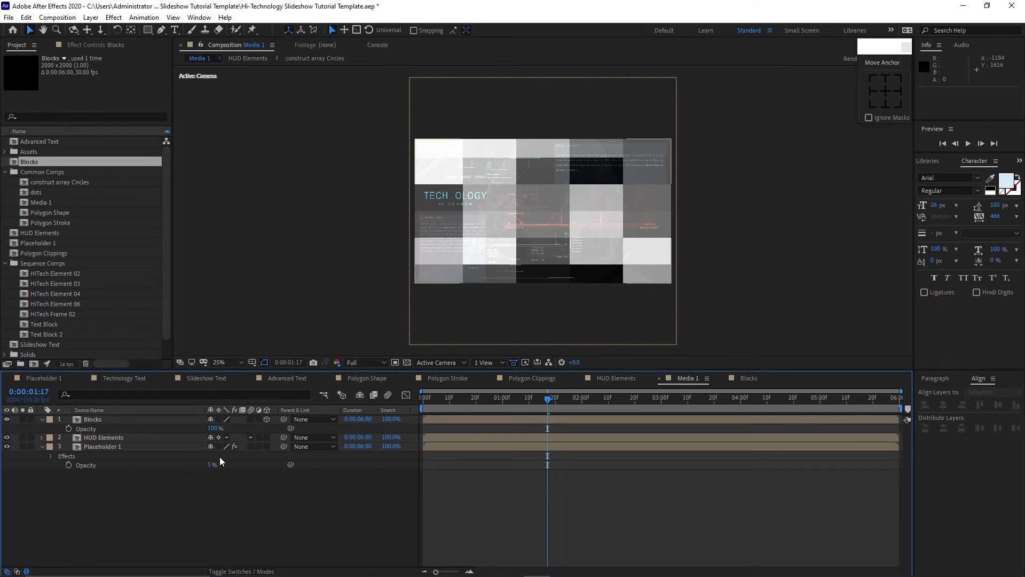
left_click(214, 429)
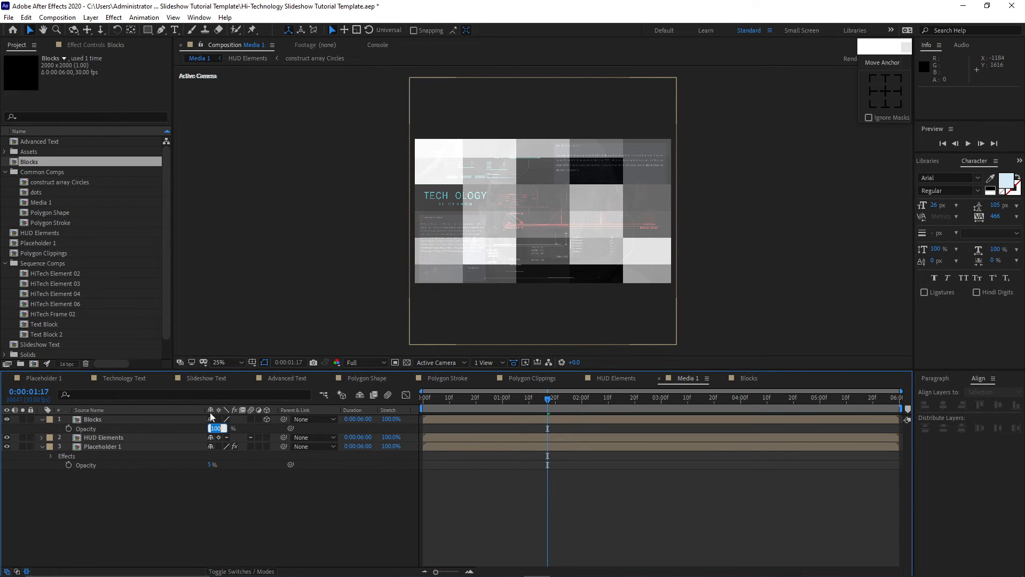
type("5")
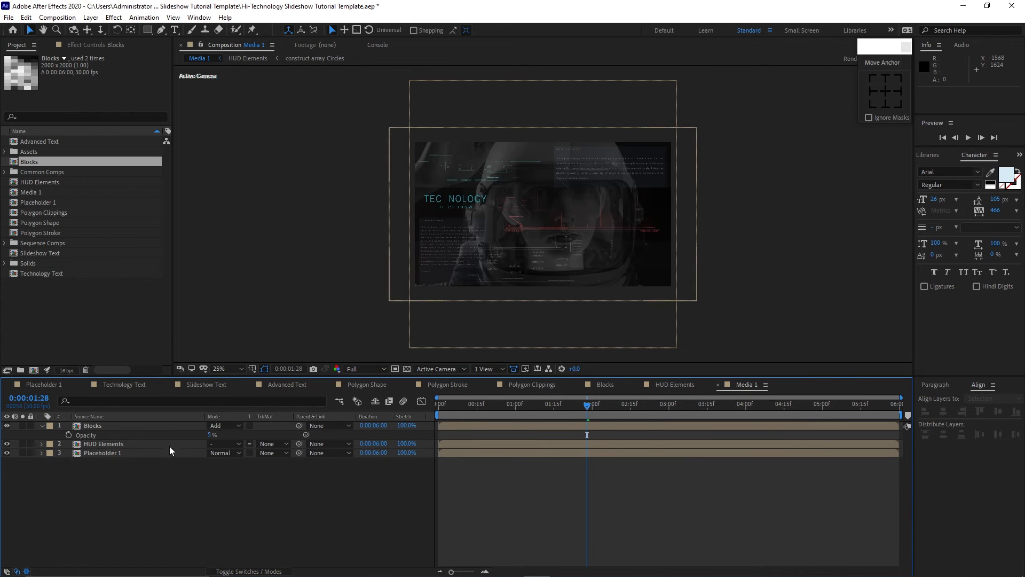
Add the Polygon Clippings comp to the top of Media 1.
left_click_drag(58, 213, 85, 422)
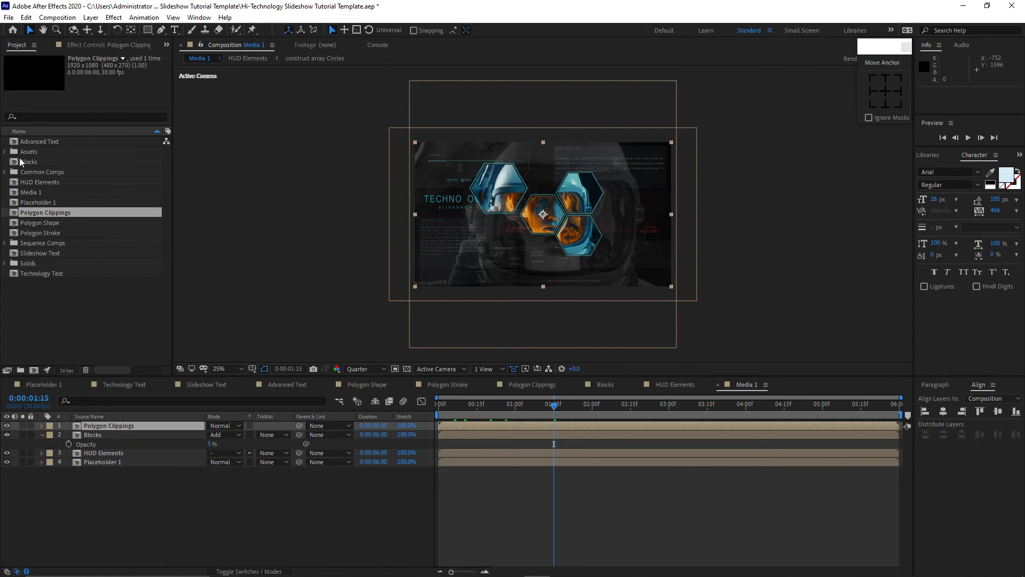
Add the Dust texture to the top of Media 1, scale it to 195% and set its blending mode to Screen.
left_click(5, 152)
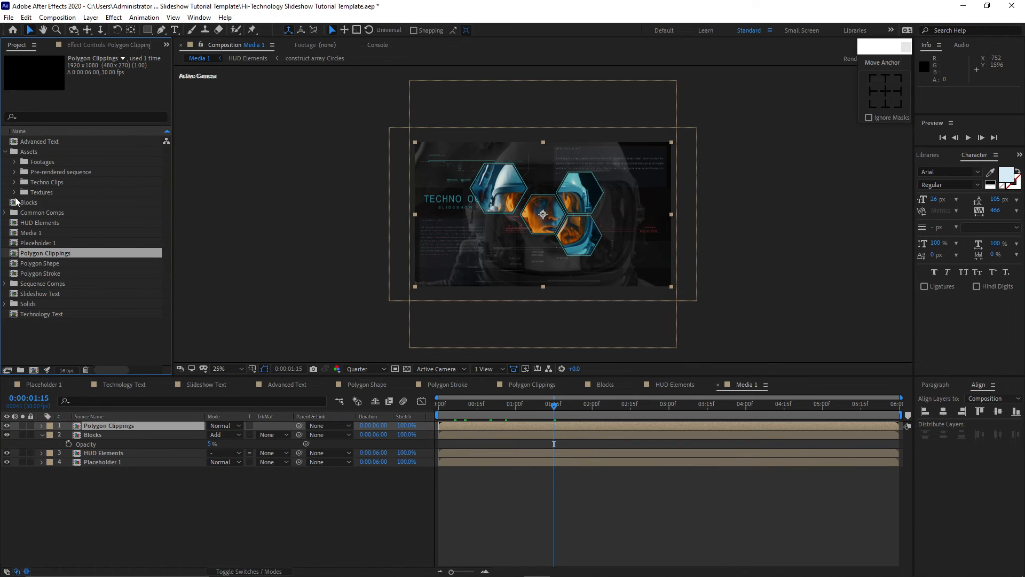
left_click(15, 192)
left_click_drag(47, 201, 80, 427)
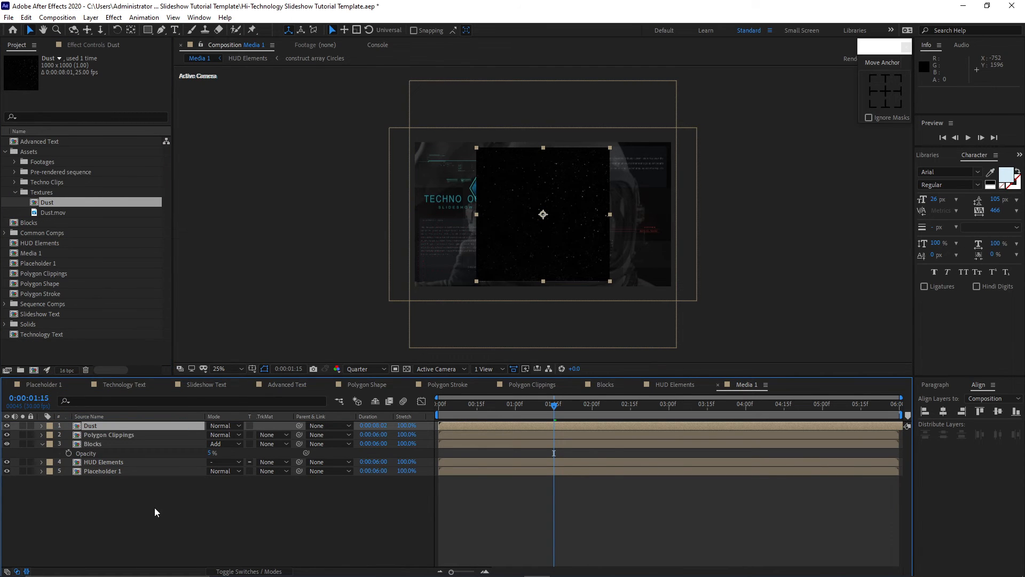
key("s")
mouse_move(221, 434)
left_mouse_down()
mouse_move(267, 434)
mouse_move(229, 433)
left_mouse_up()
left_click(227, 425)
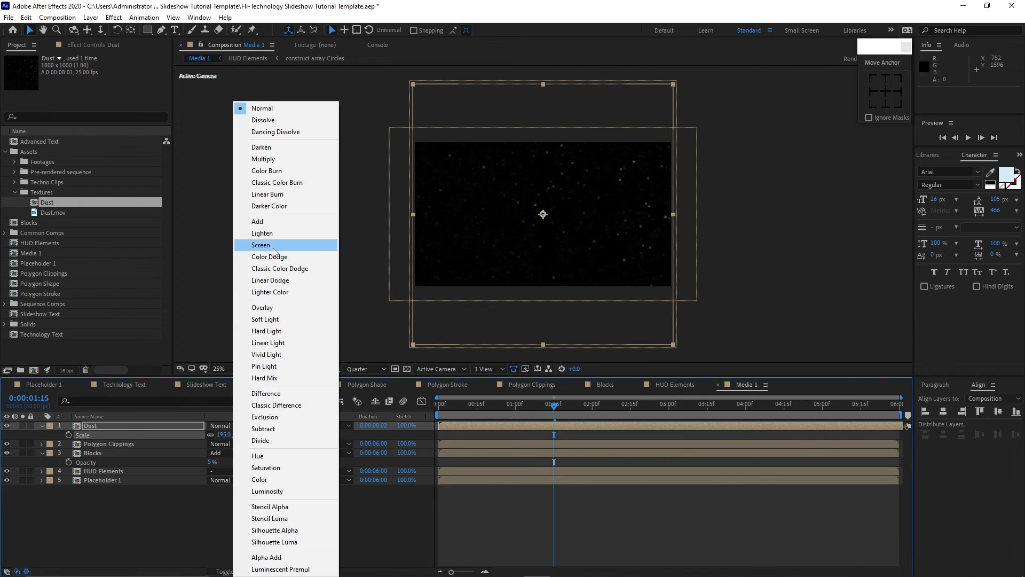
left_click(251, 247)
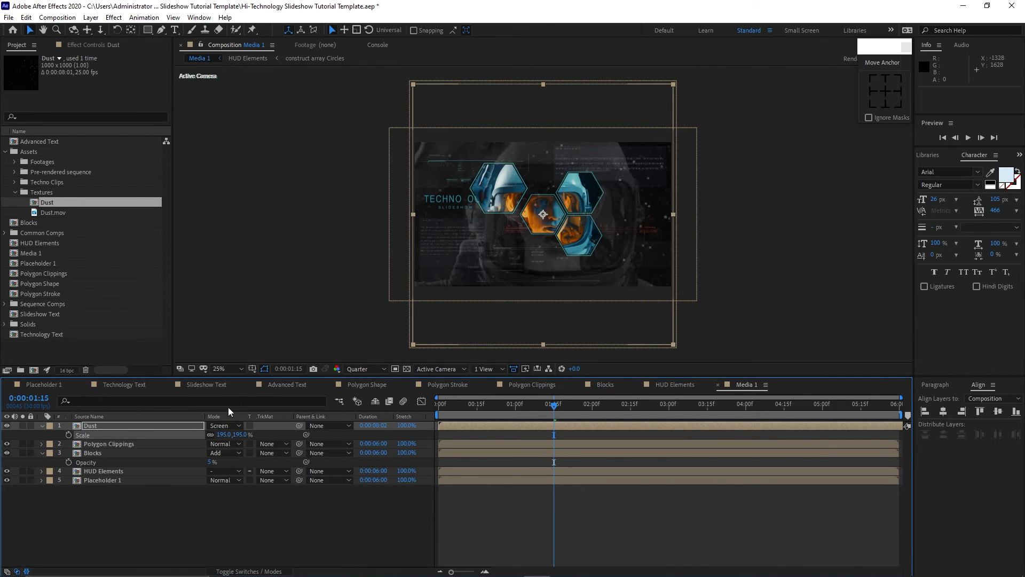
Set the Dust layer's opacity to 10%.
left_click(172, 428)
key("t")
left_click(213, 434)
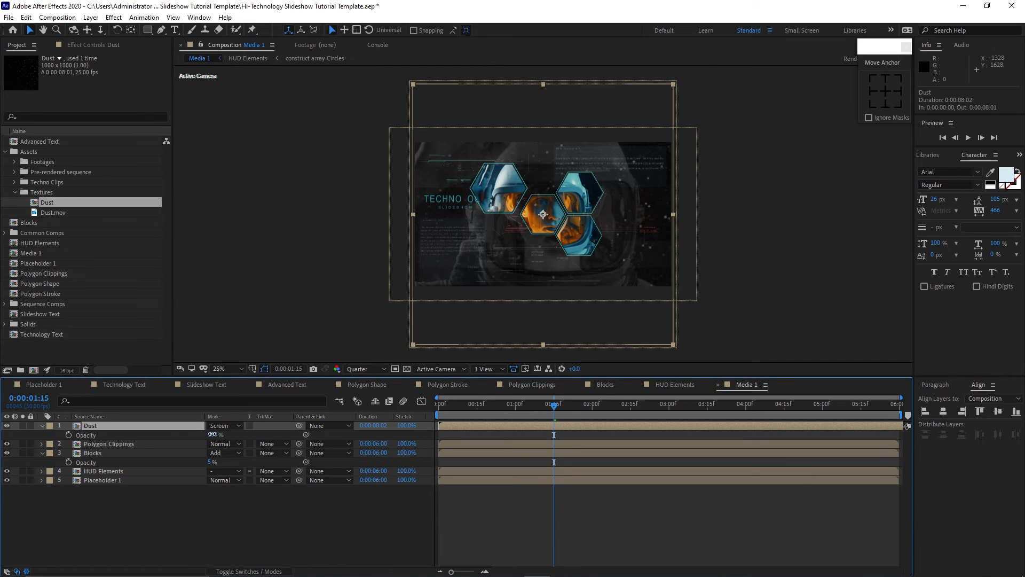
type("10")
left_click(192, 496)
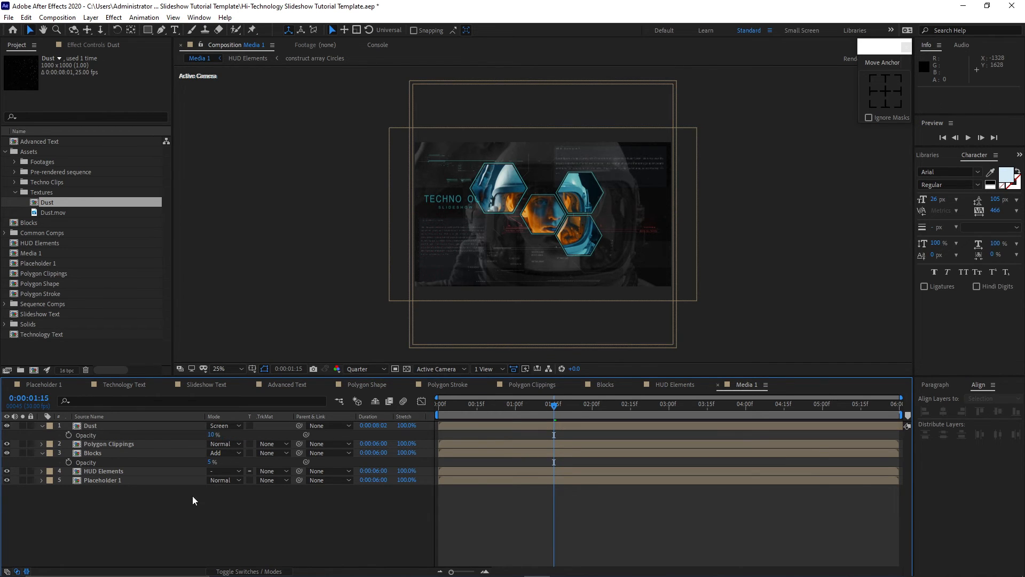
Create a new Optical Flares composition from the Optical Flares footage and return to Media 1.
left_click(15, 162)
left_click_drag(59, 171, 37, 368)
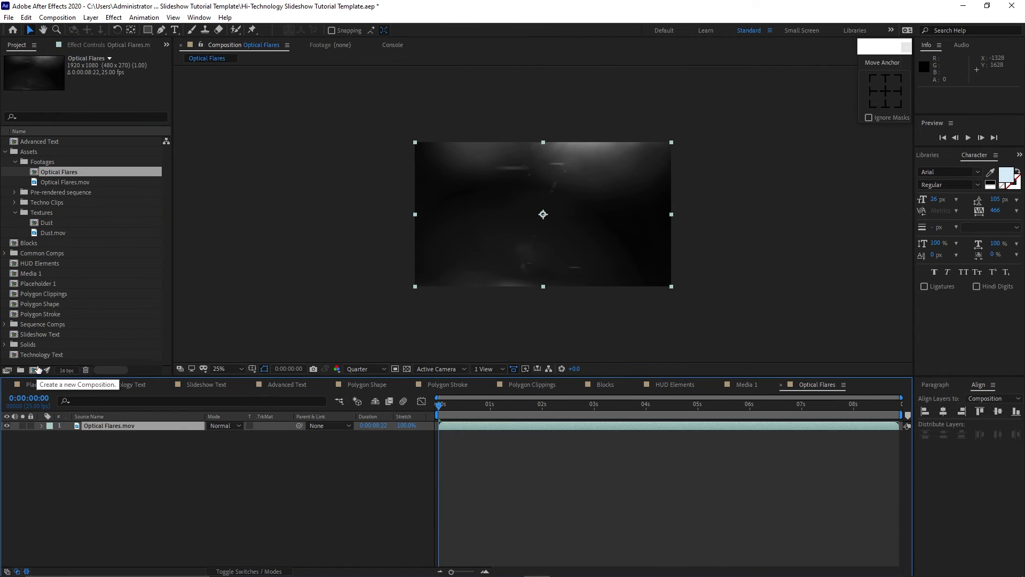
left_click(746, 384)
left_click(781, 385)
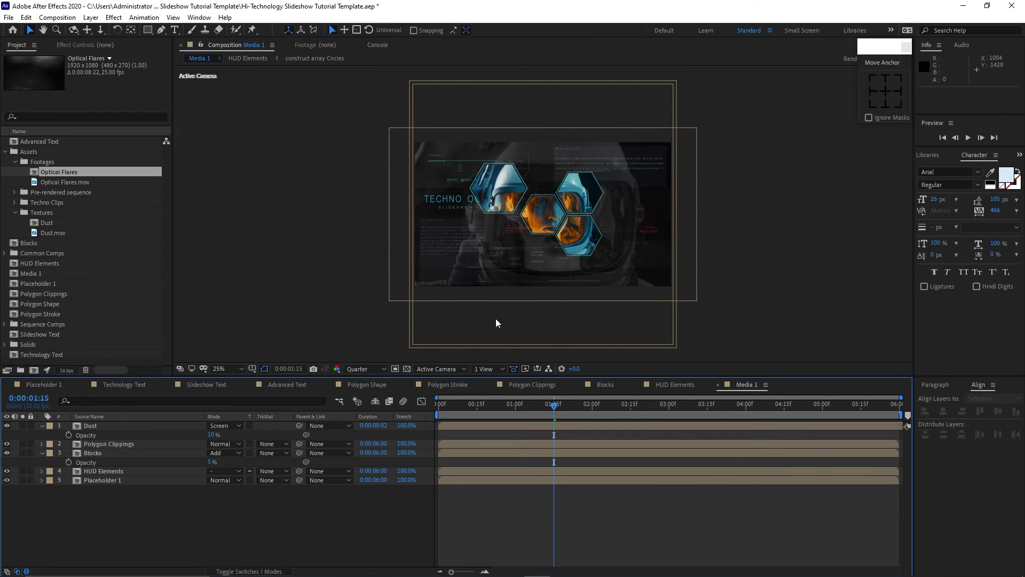
Add the Optical Flares comp to the top of Media 1 and set its blending mode to Add.
left_click_drag(85, 174, 120, 424)
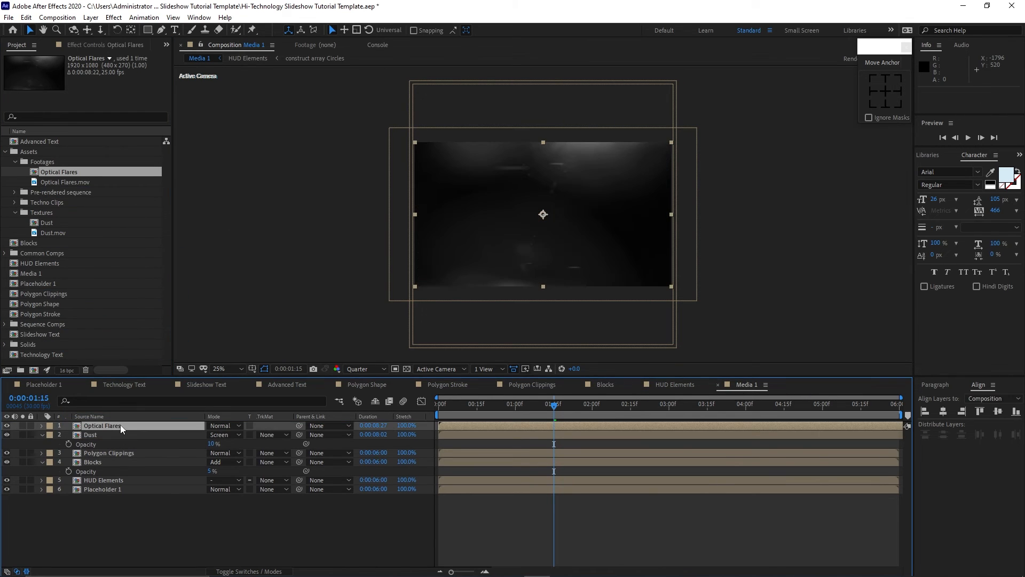
left_click(238, 426)
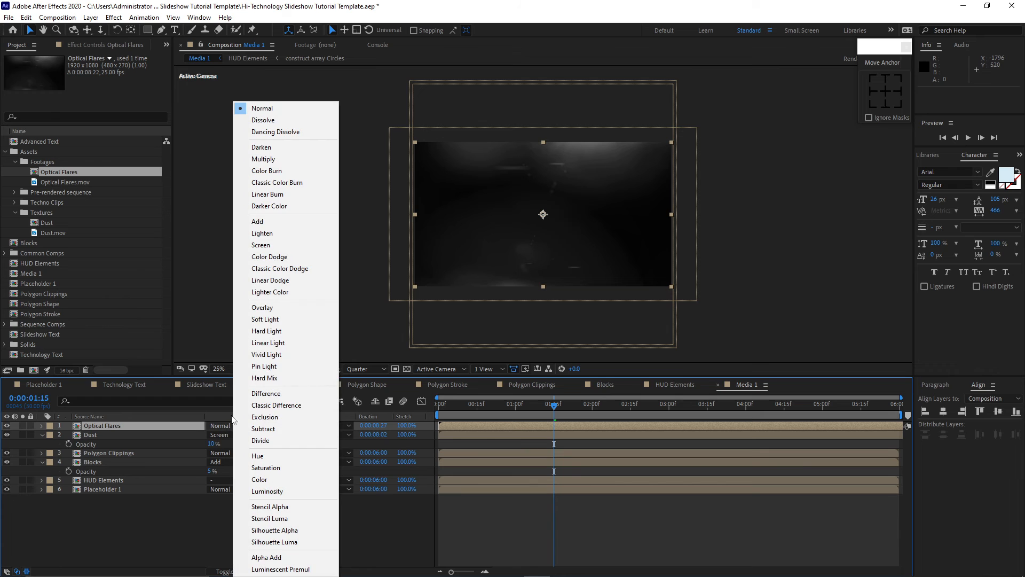
left_click(259, 221)
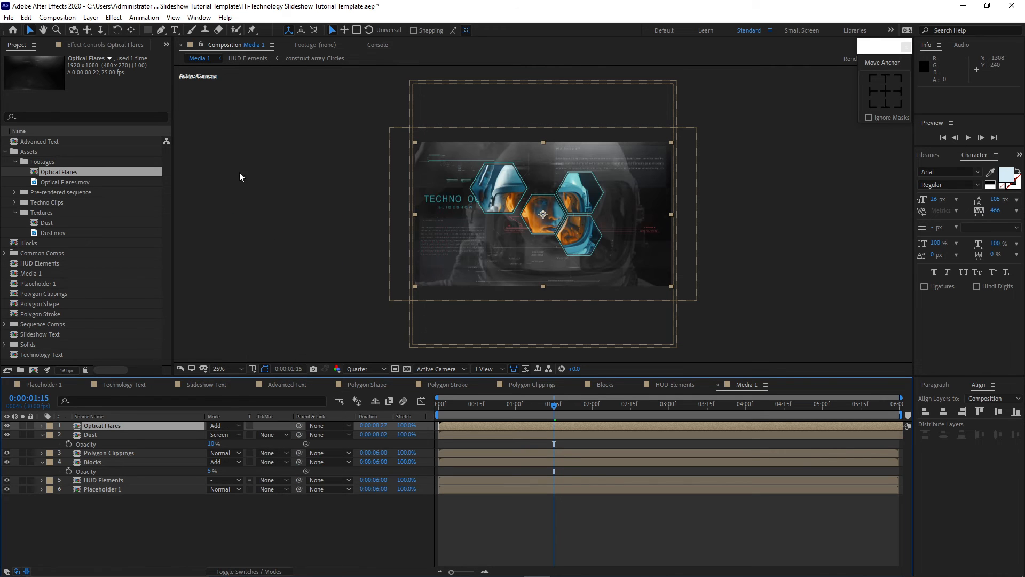
Apply the Tritone effect to Optical Flares and set its midtones colour to FFE98B.
left_click(113, 17)
mouse_move(163, 139)
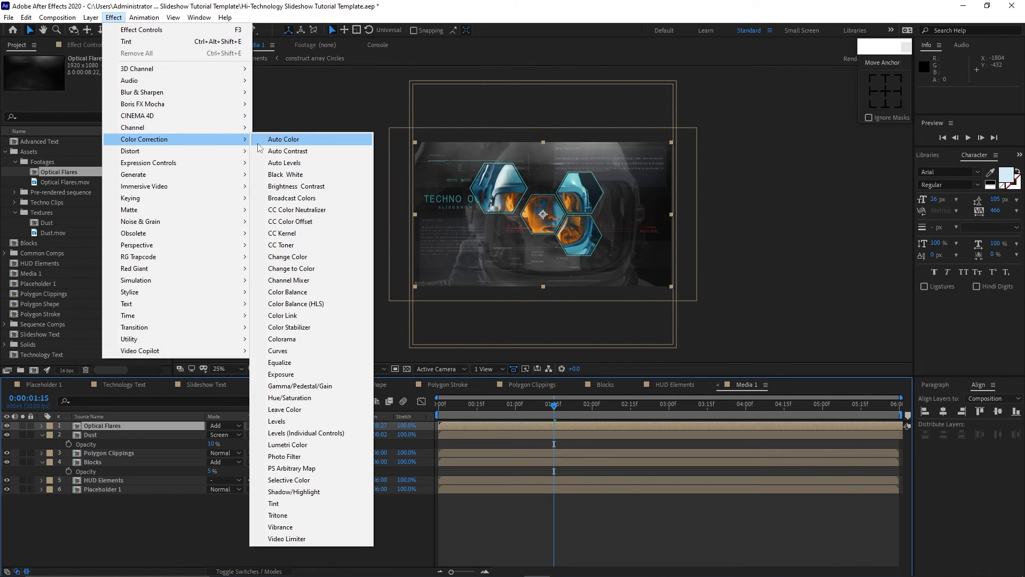
left_click(299, 515)
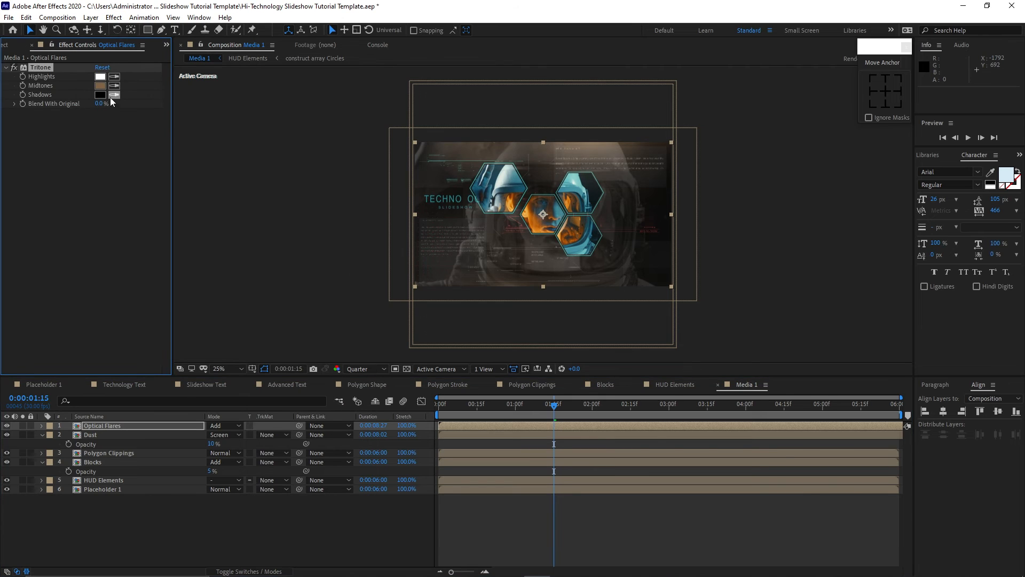
left_click(100, 85)
type("FF")
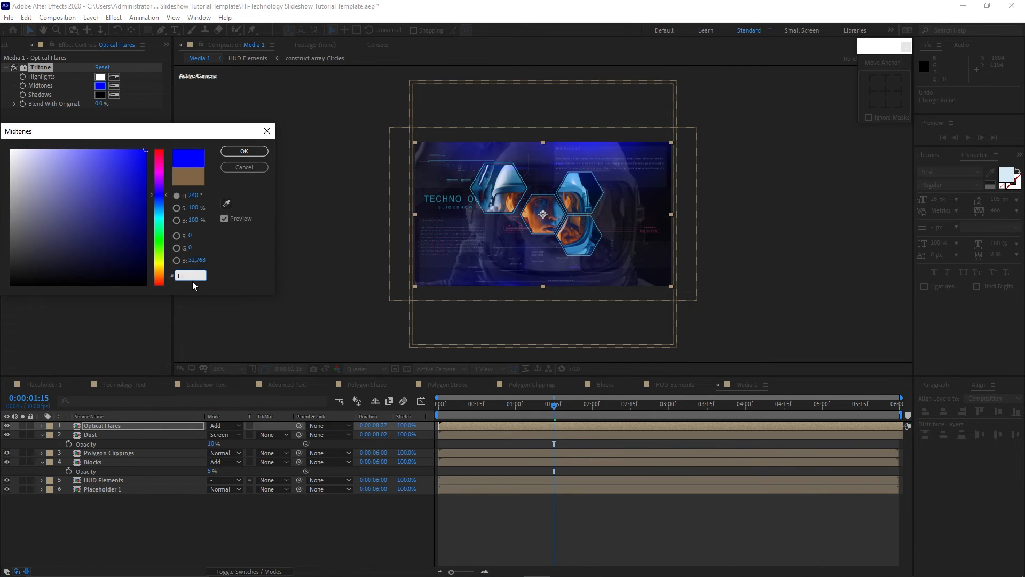
type("E98B")
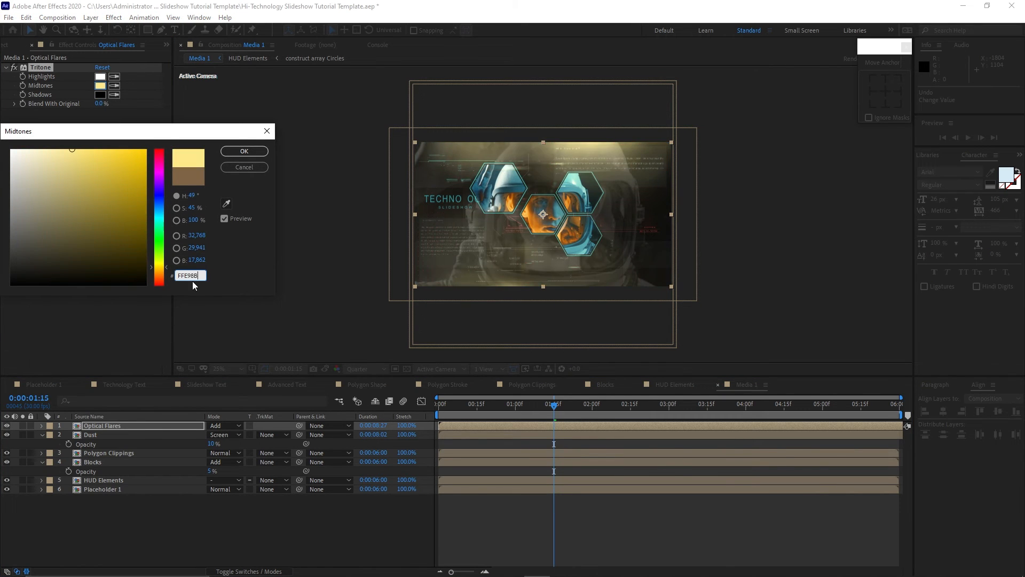
left_click(244, 151)
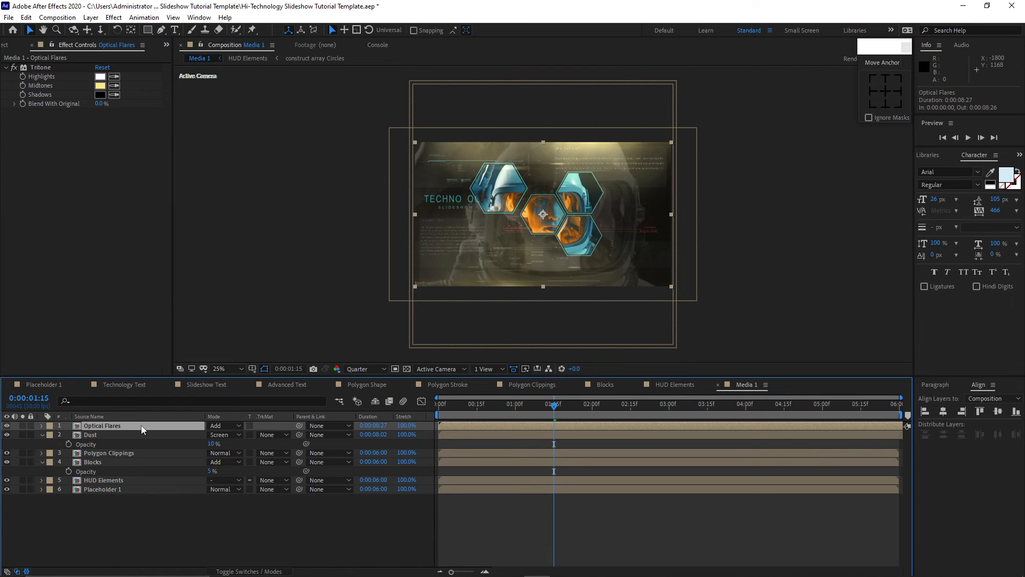
Set the Optical Flares layer's opacity to 25%.
key("t")
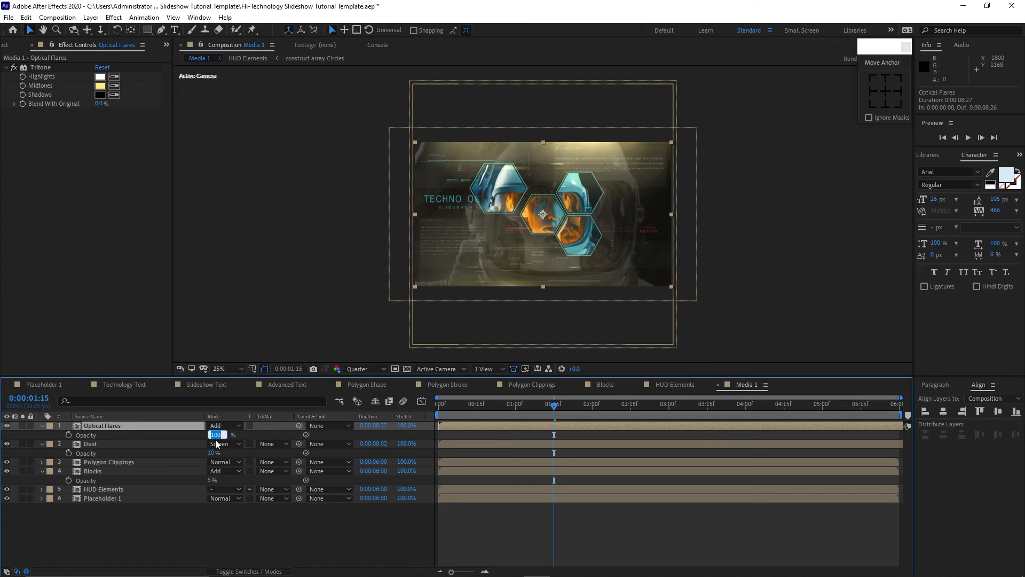
type("25")
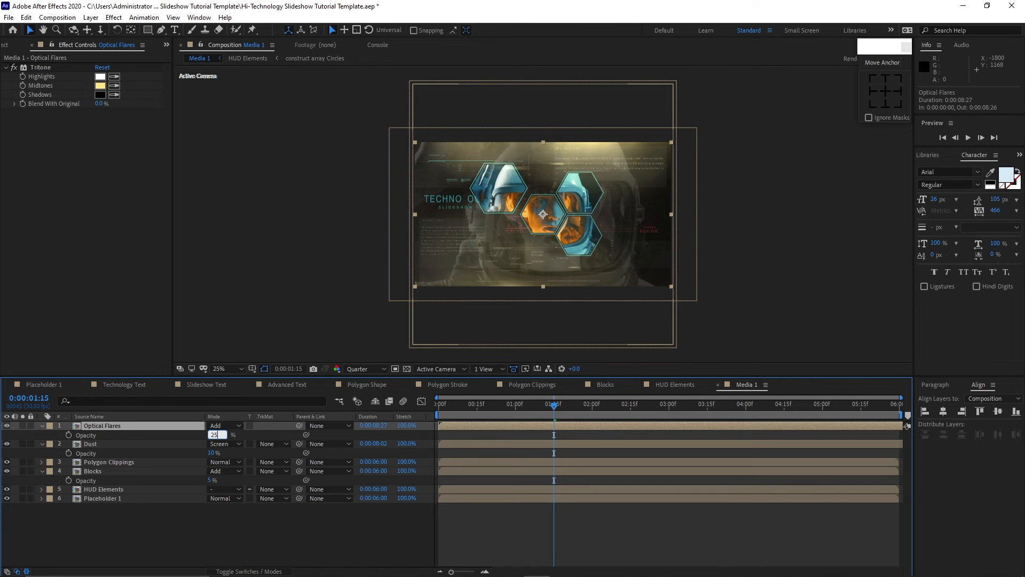
left_click(190, 526)
Scrub the Media 1 timeline to preview the composite and collapse the expanded layers.
left_click_drag(550, 409, 679, 386)
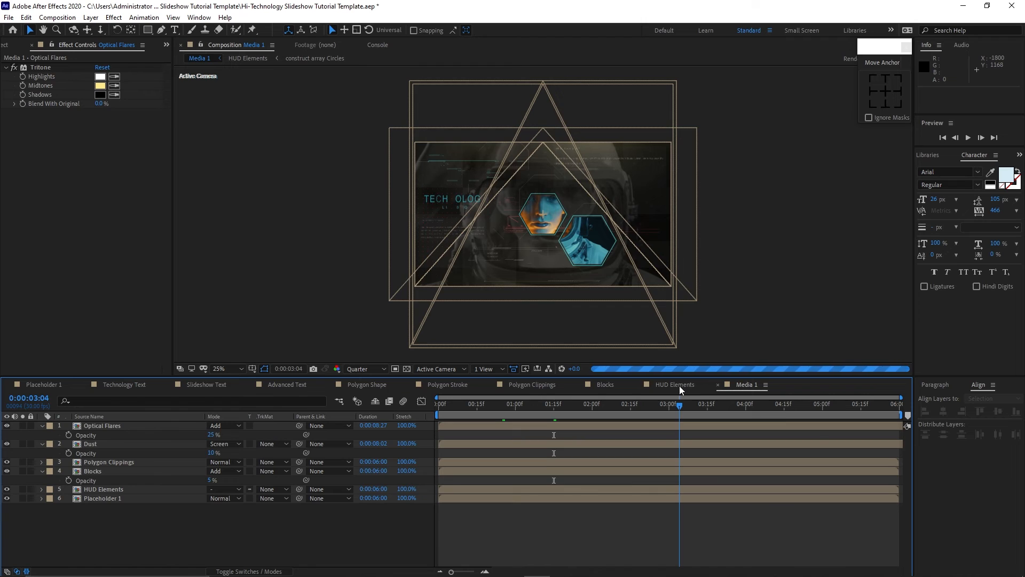
left_click(41, 426)
left_click(41, 434)
left_click(41, 453)
left_click(8, 44)
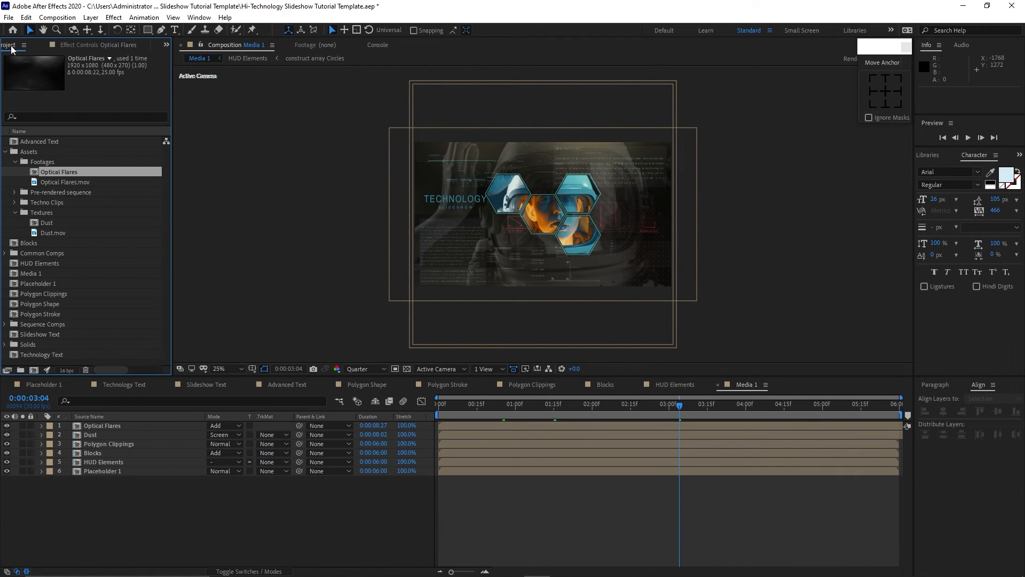
Move the Optical Flares, Dust, Polygon Shape and Polygon Stroke comps into the Common Comps folder.
left_click_drag(50, 178, 54, 253)
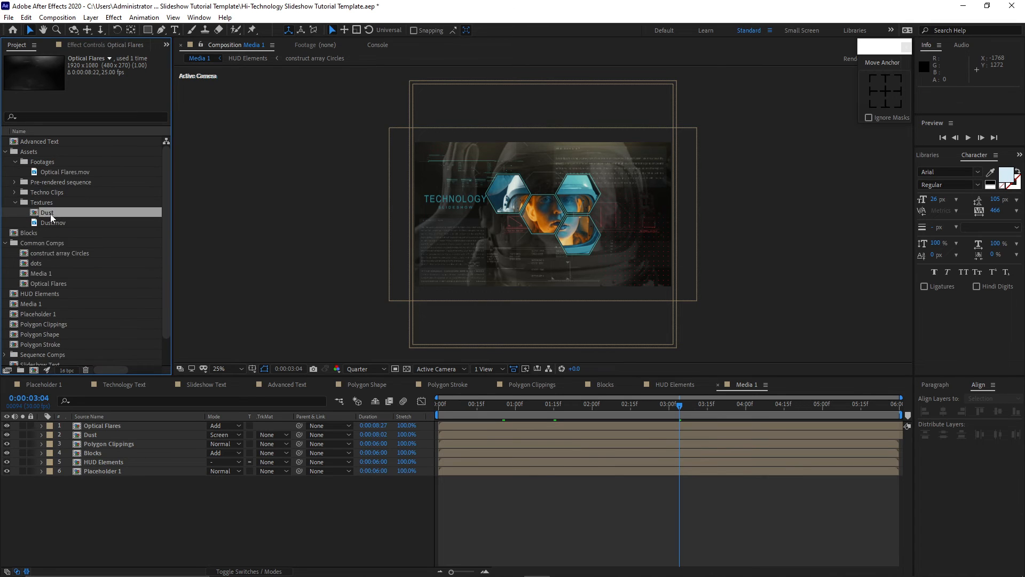
left_click_drag(50, 214, 53, 245)
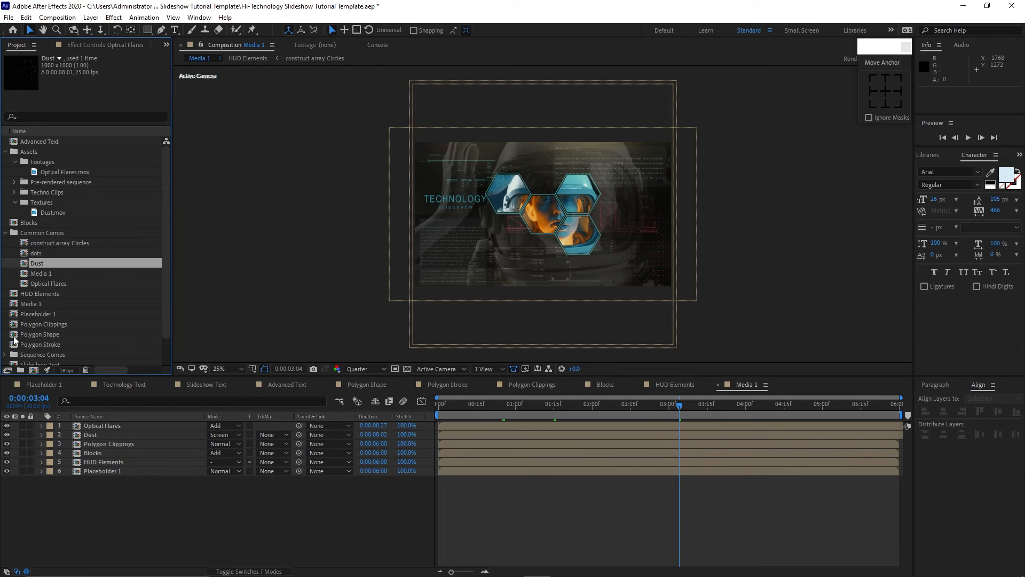
mouse_move(5, 334)
left_mouse_down()
mouse_move(23, 346)
mouse_move(37, 299)
mouse_move(37, 233)
left_mouse_up()
left_click(15, 162)
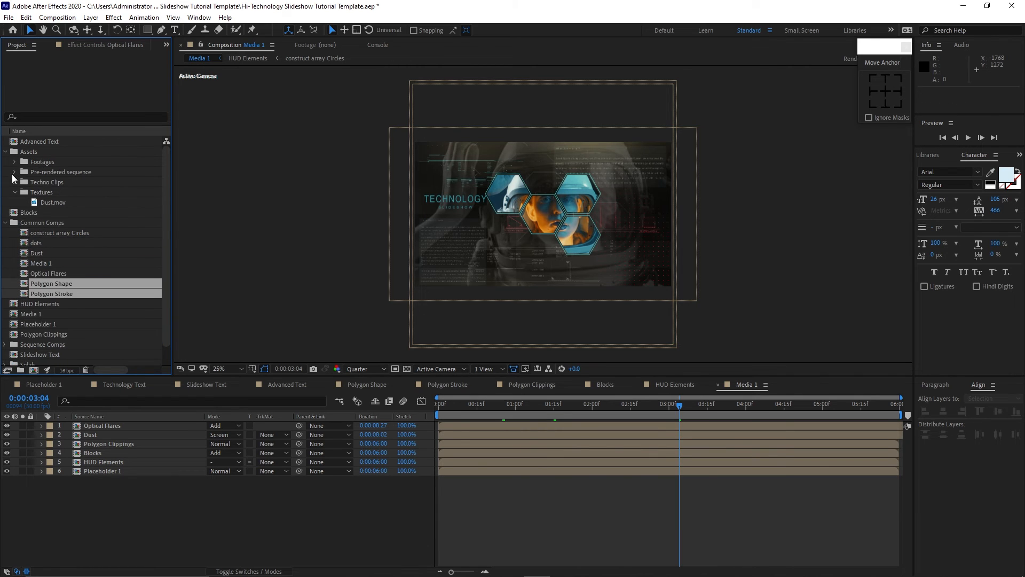
left_click(5, 152)
left_click(5, 172)
Create a new project folder named Scene 1.
left_click(20, 370)
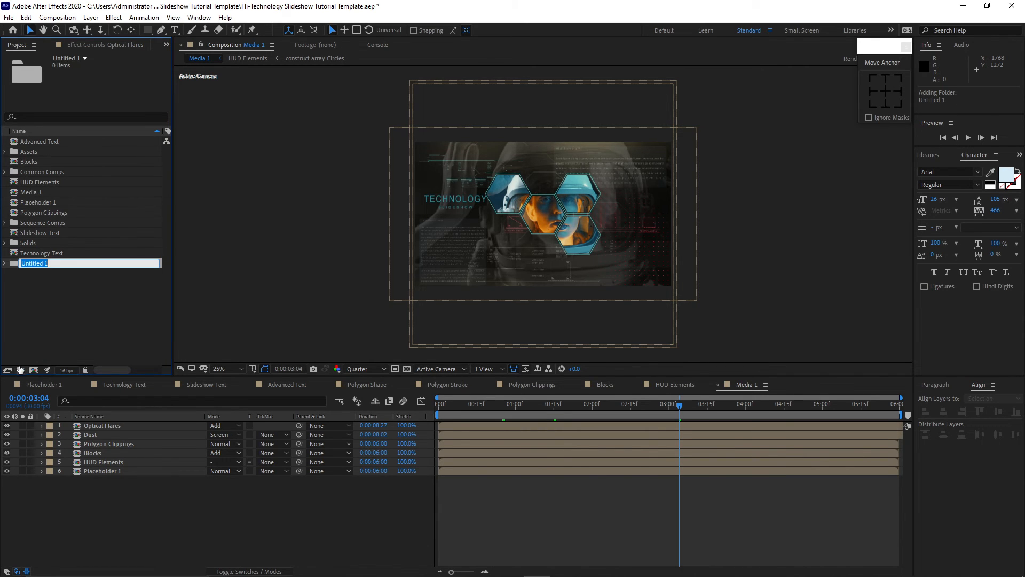
type("Scene 1")
left_click(32, 325)
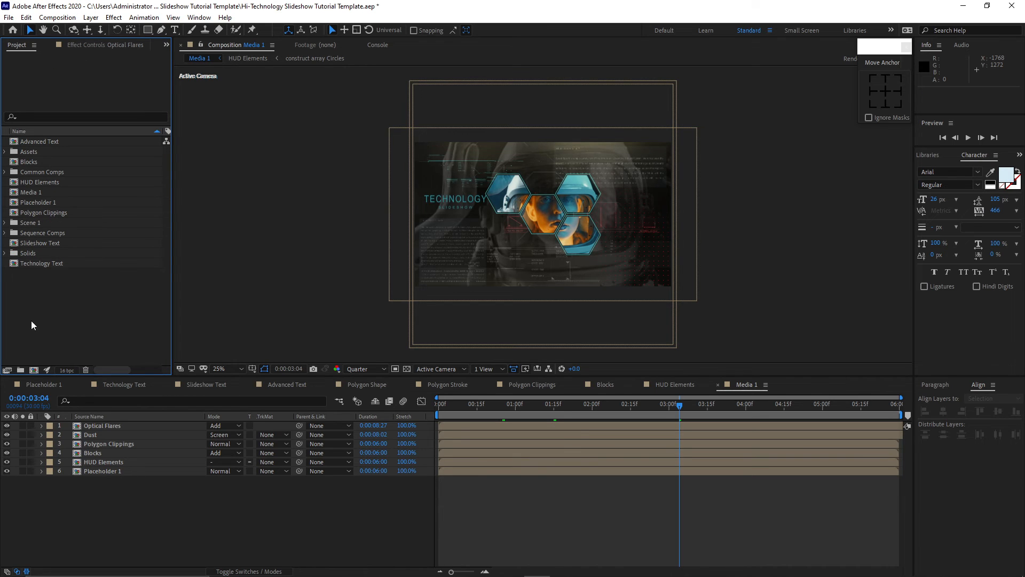
Move the scene's comps into the Scene 1 folder and Blocks and Advanced Text into Common Comps.
left_click_drag(6, 182, 36, 182)
left_click_drag(32, 143, 47, 186)
left_click_drag(29, 154, 29, 162)
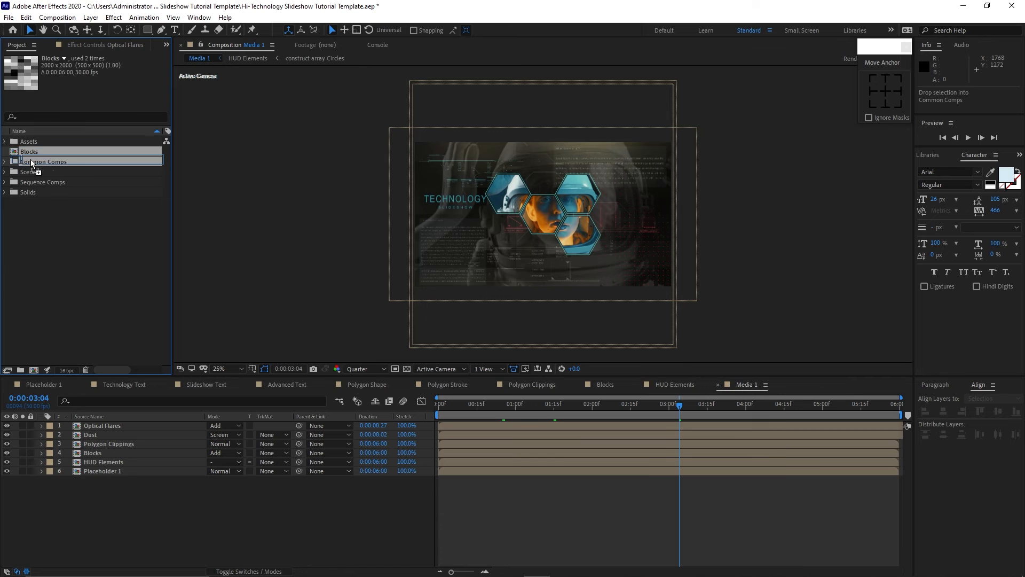
left_click(5, 152)
left_click(22, 206)
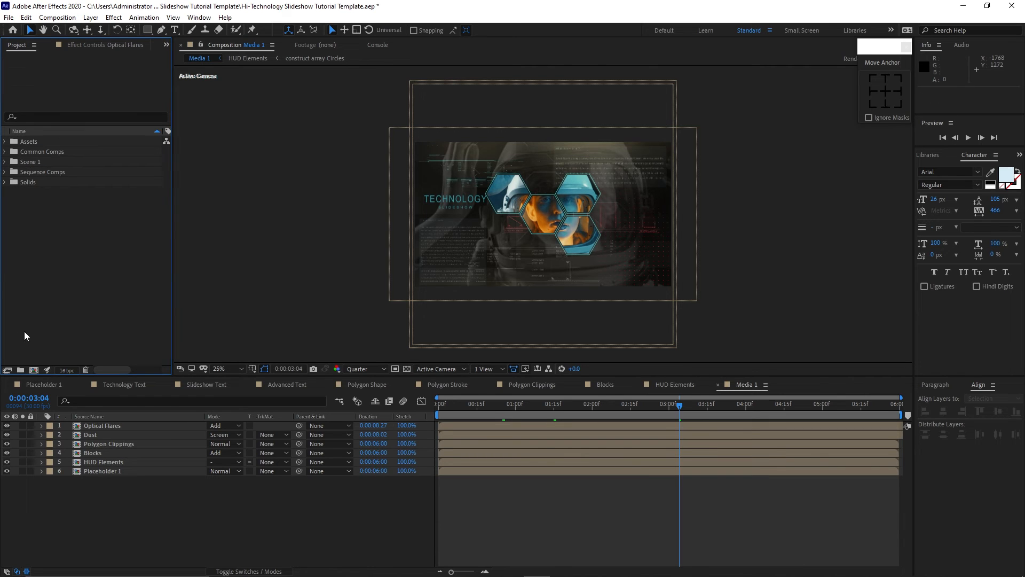
Create another project folder named Scene 2.
left_click(21, 370)
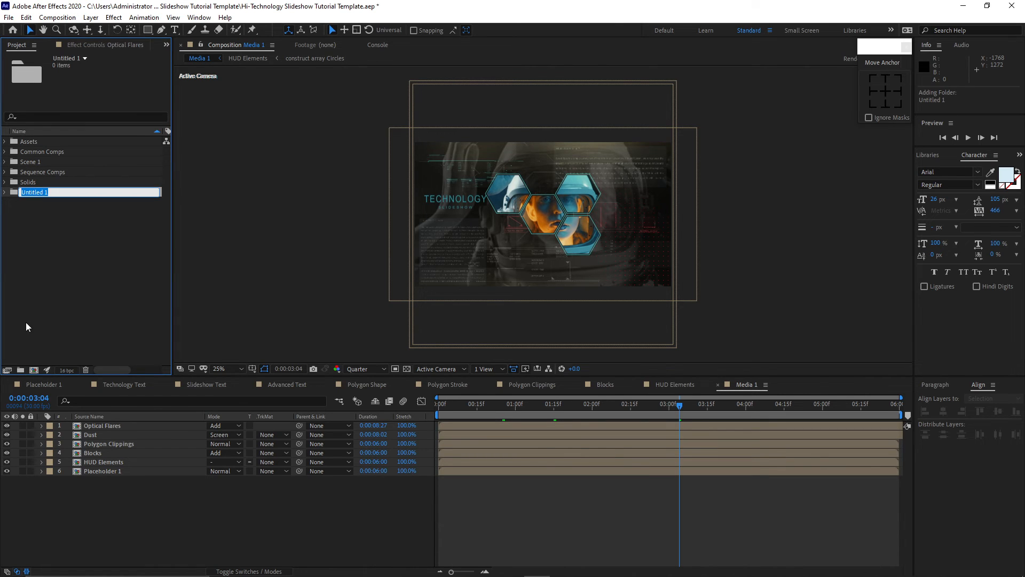
type("Scene 2")
key("Return")
Duplicate all comps in Scene 1 and move the duplicates into the Scene 2 folder.
left_click(5, 161)
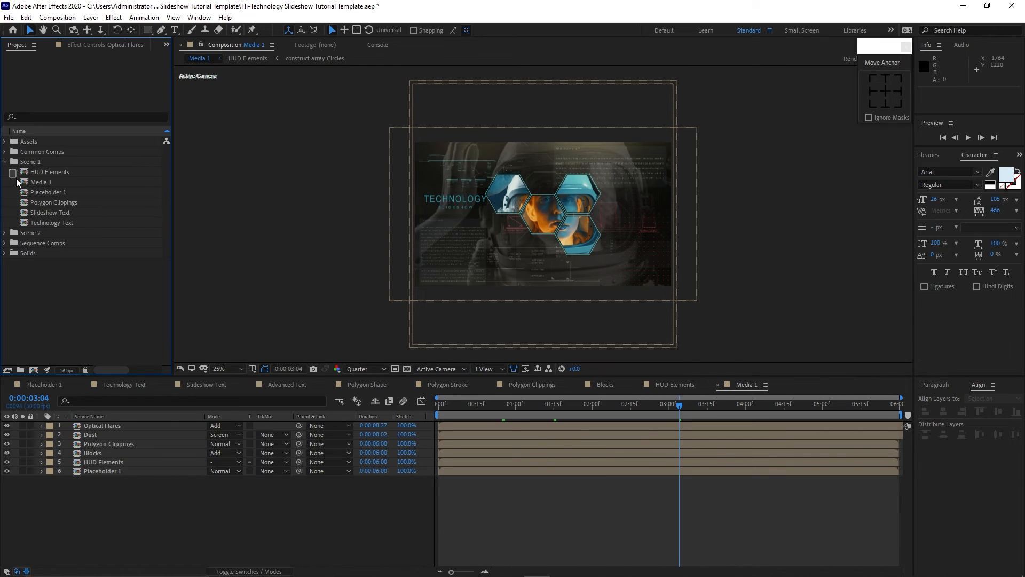
left_click_drag(17, 183, 42, 225)
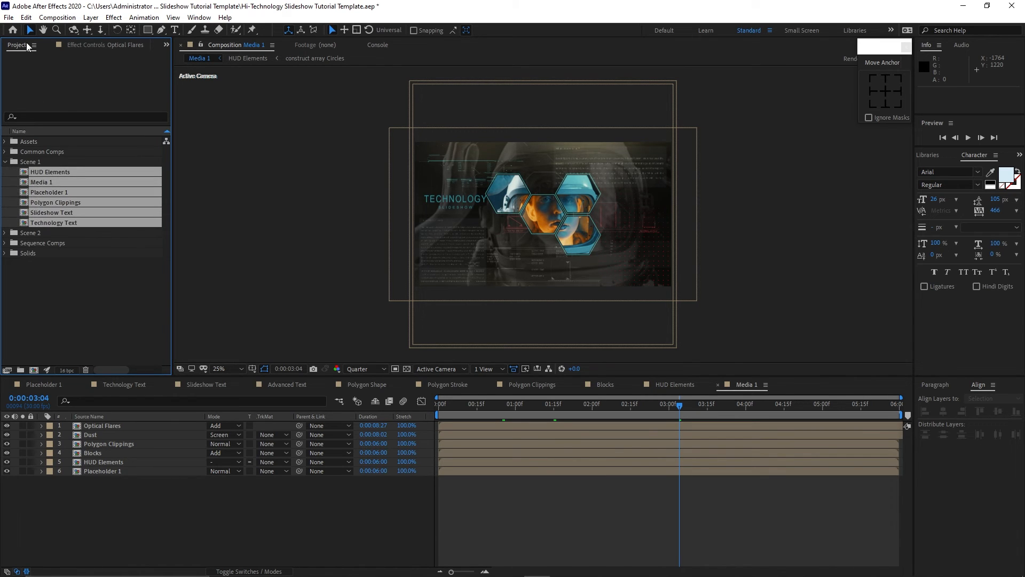
left_click(26, 17)
left_click(46, 155)
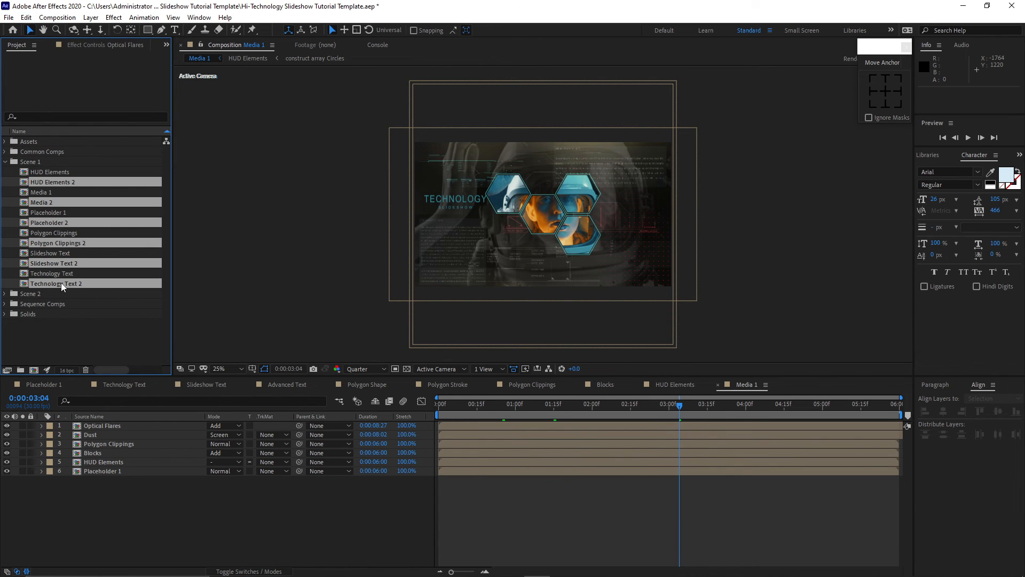
left_click_drag(61, 284, 63, 292)
Open all the Scene 2 comps in the timeline and close the other comp tabs.
left_click(5, 161)
left_click(5, 172)
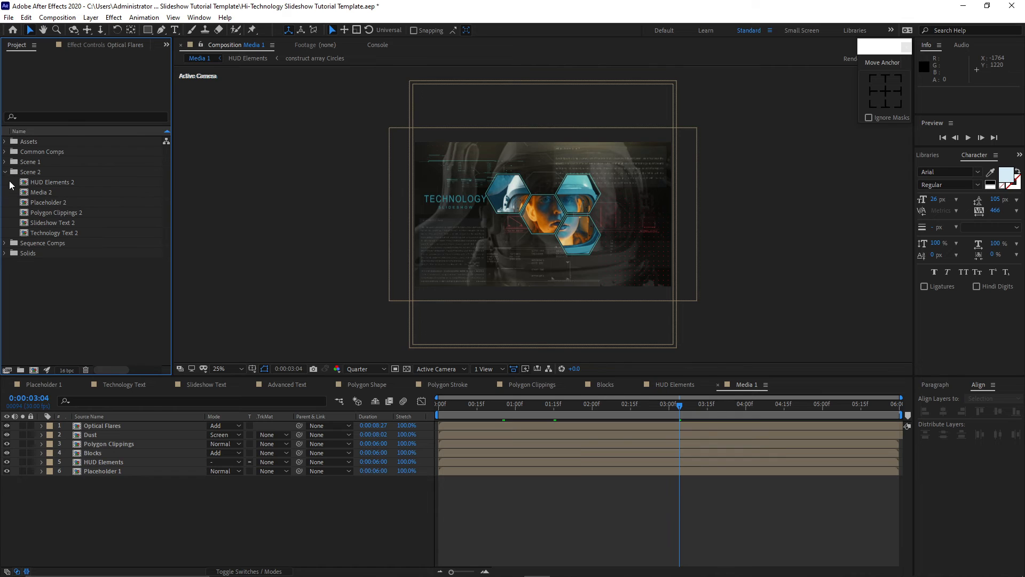
left_click_drag(11, 177, 46, 239)
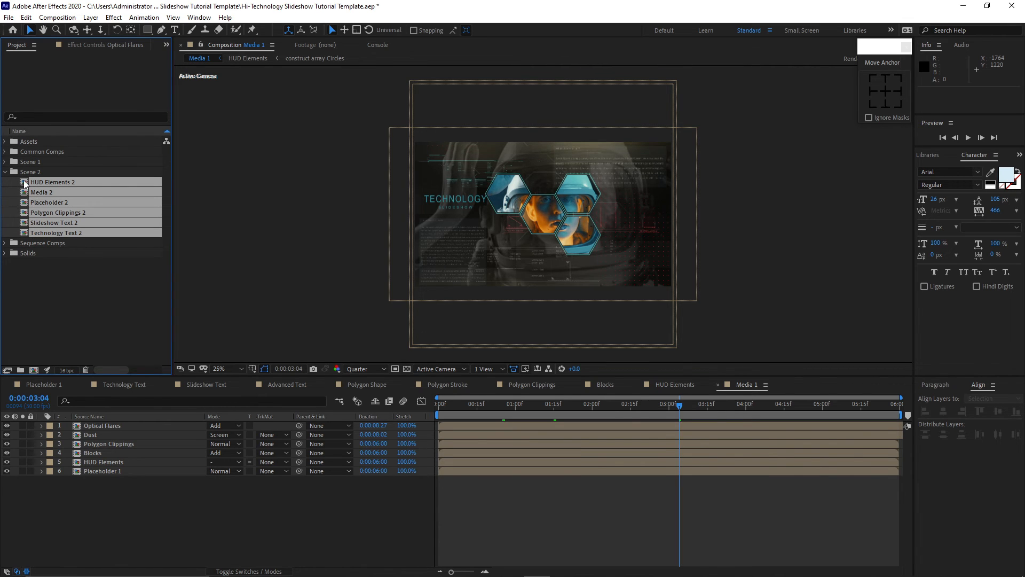
double_click(24, 184)
left_click(115, 384)
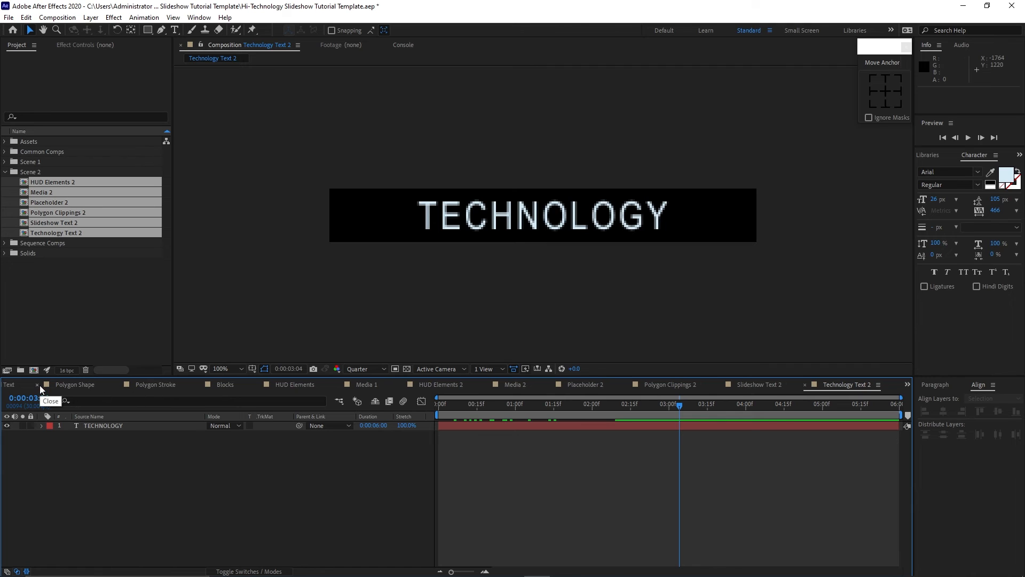
left_click(37, 385)
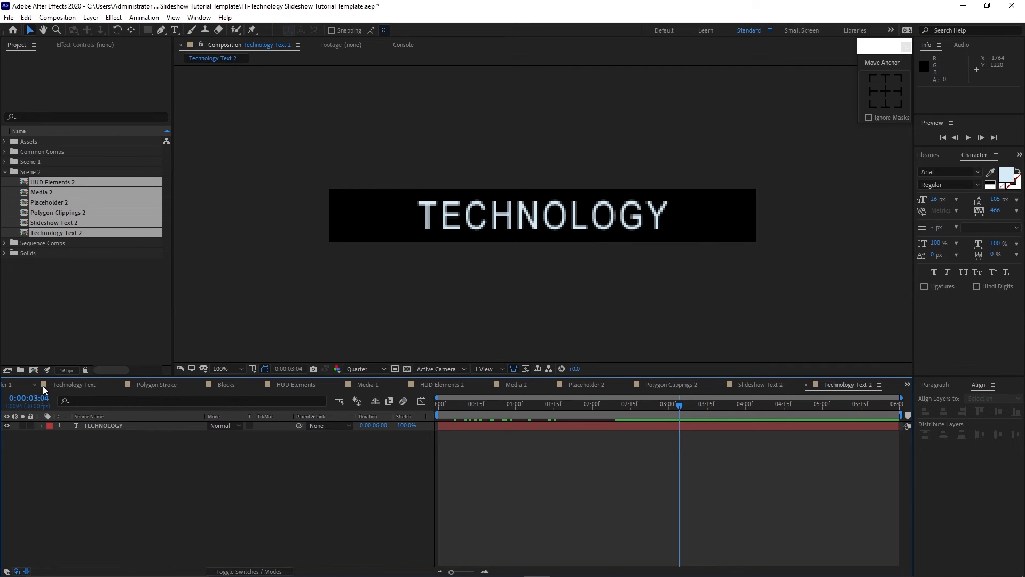
left_click(39, 385)
left_click(8, 384)
left_click(7, 384)
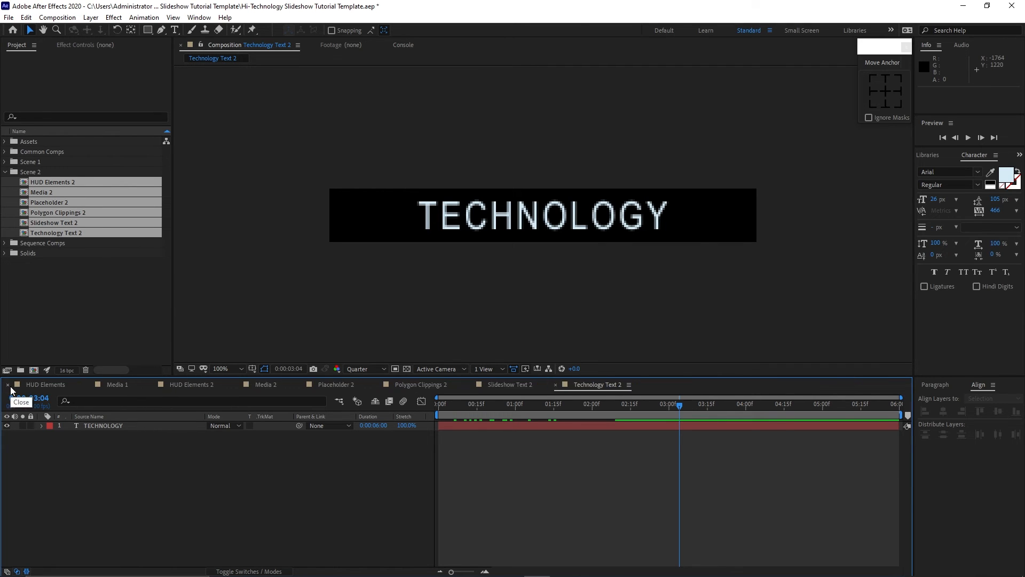
left_click(8, 385)
left_click(6, 171)
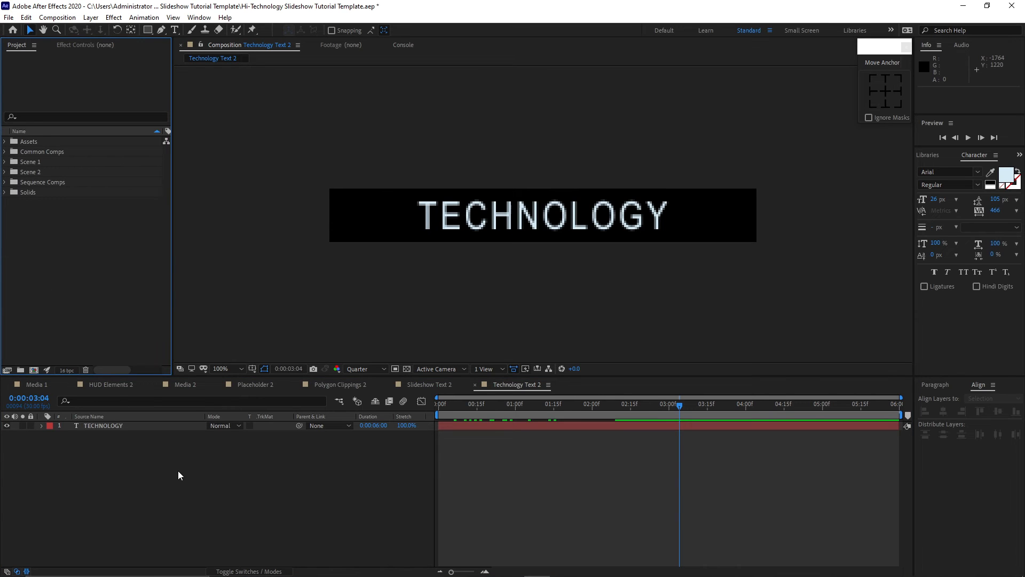
Delete the existing layer in the Placeholder 2 comp.
left_click(250, 382)
left_click(143, 427)
key("Delete")
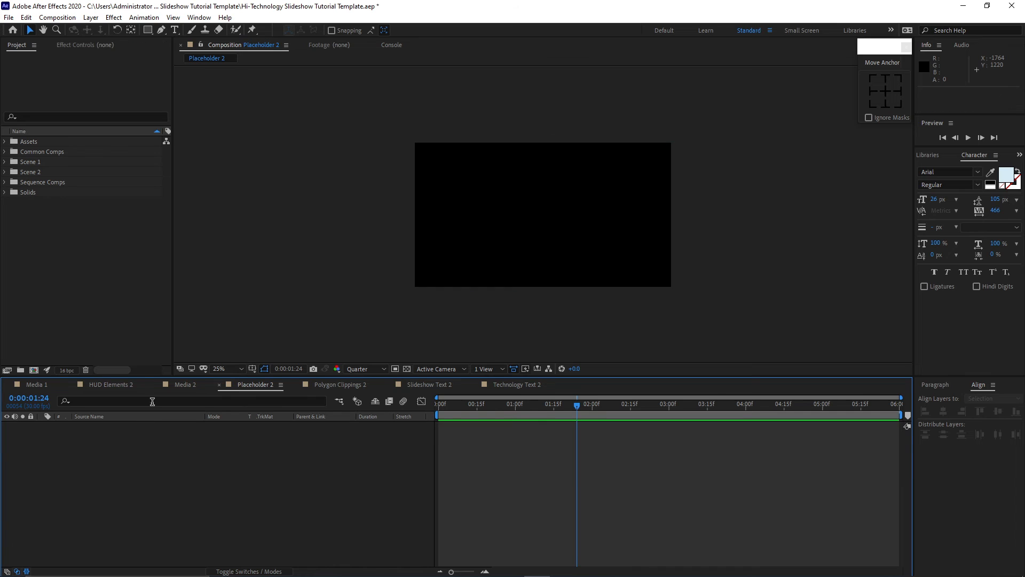
Add the video (4).mp4 clip from Assets > Techno Clips into Placeholder 2.
left_click(5, 141)
left_click(15, 182)
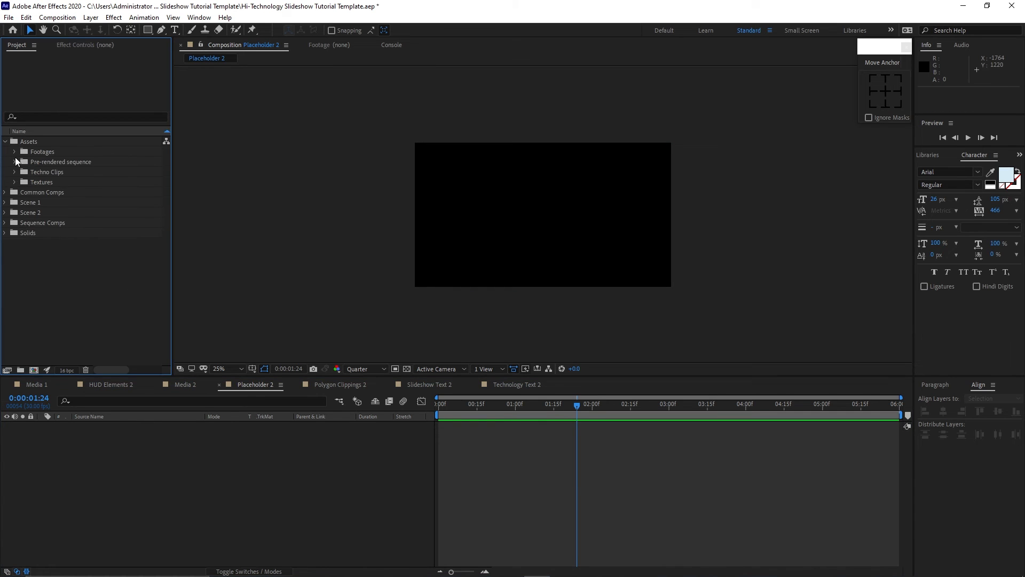
left_click(14, 171)
left_click_drag(50, 191, 112, 446)
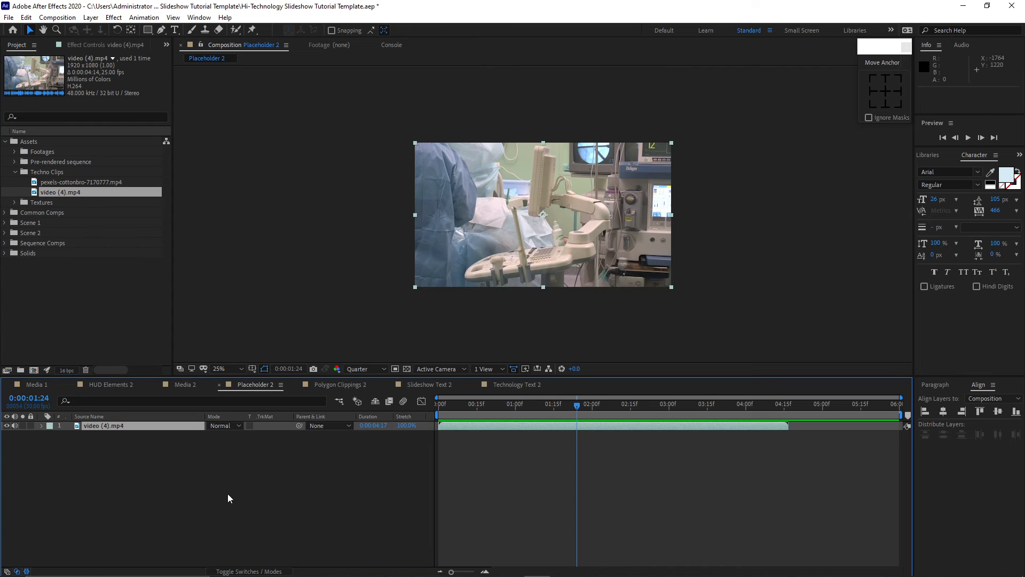
Enable time remapping on the video layer and stretch the clip and its last keyframe to the comp's end.
right_click(175, 424)
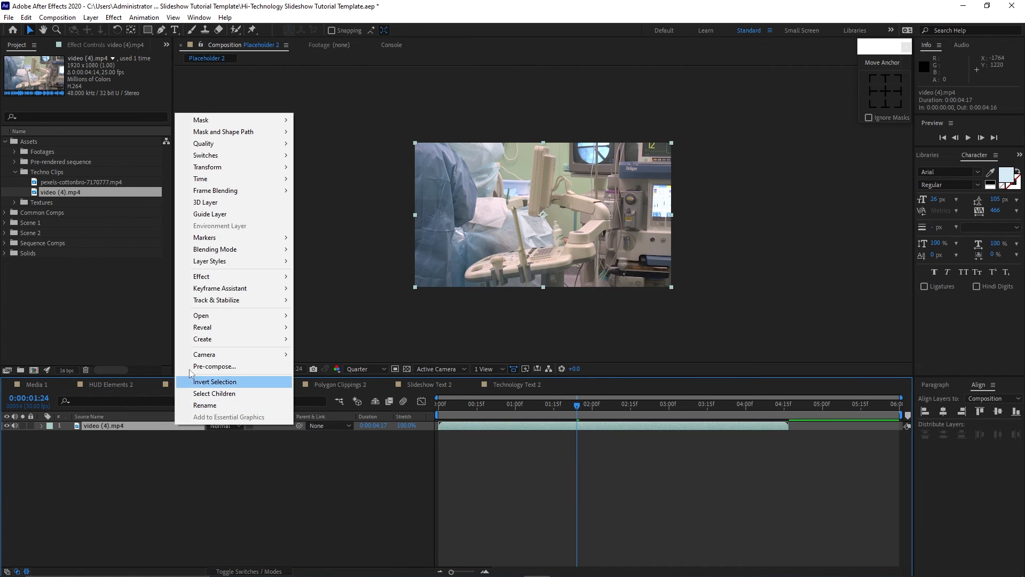
mouse_move(292, 182)
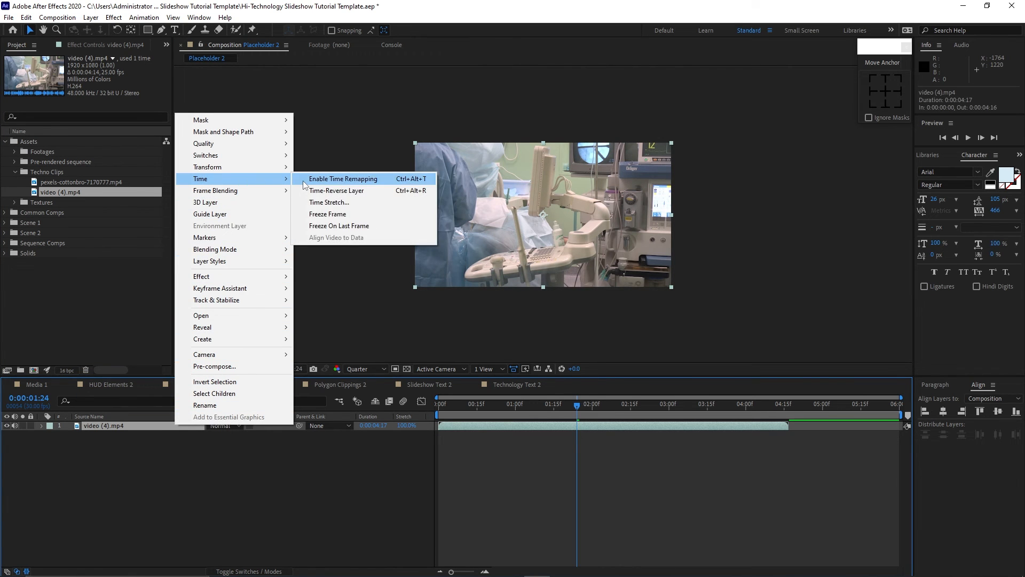
left_click(334, 178)
left_click_drag(791, 424, 901, 436)
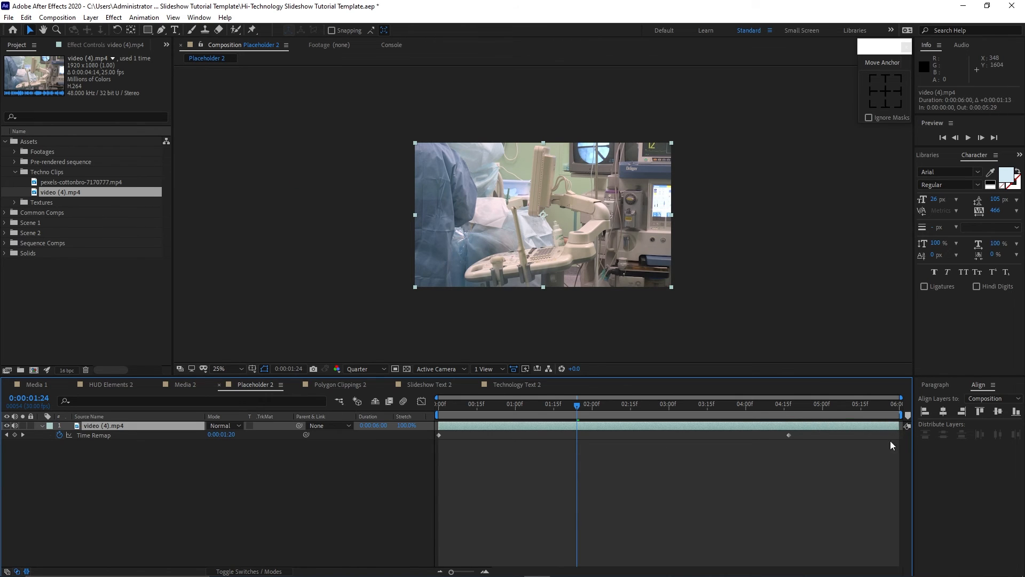
left_click_drag(789, 435, 898, 452)
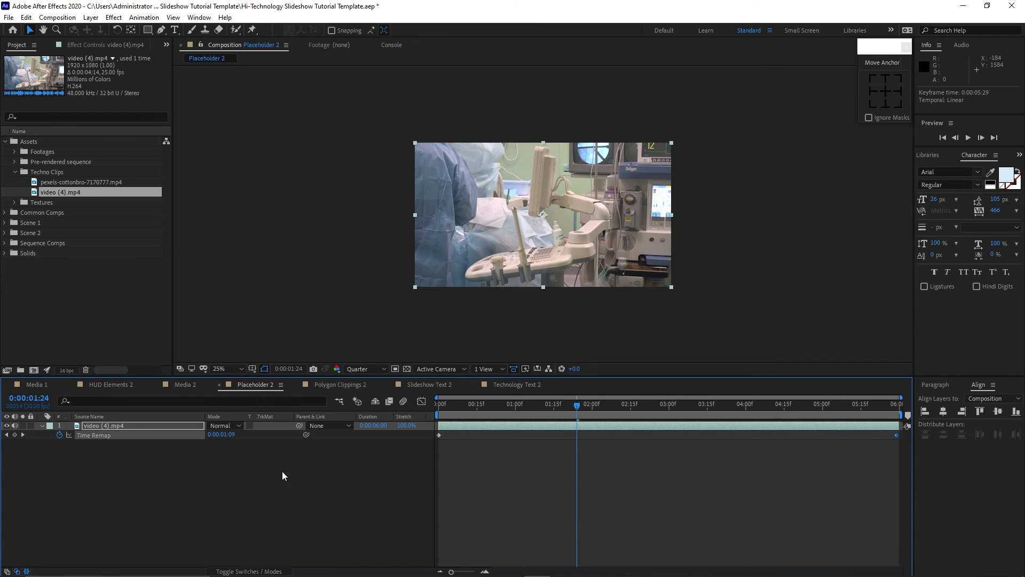
left_click(39, 426)
left_click(263, 518)
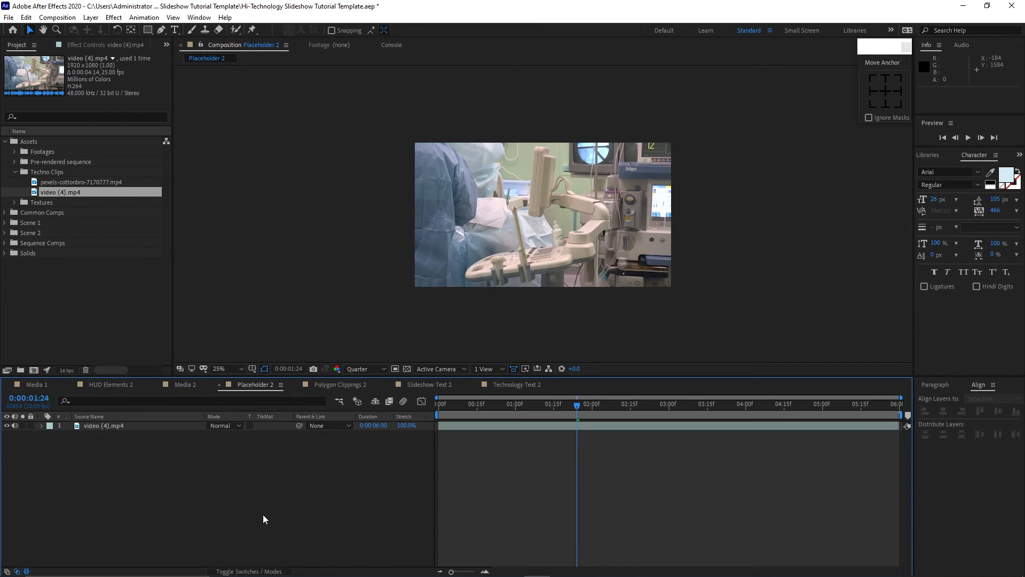
Change Technology Text 2's text to SCIENCE TECHNOLOGY and center it horizontally in the comp.
left_click(500, 386)
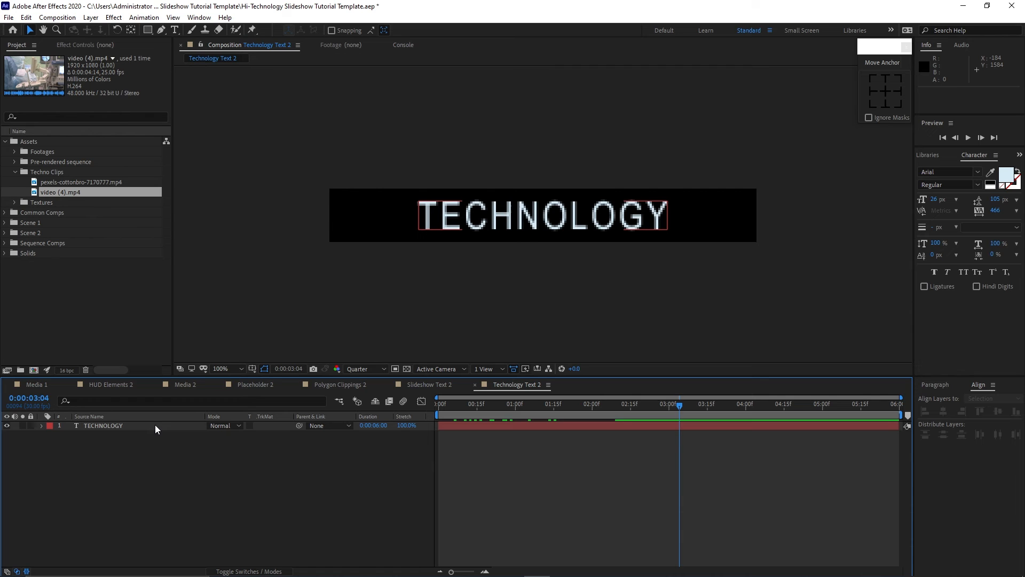
double_click(155, 425)
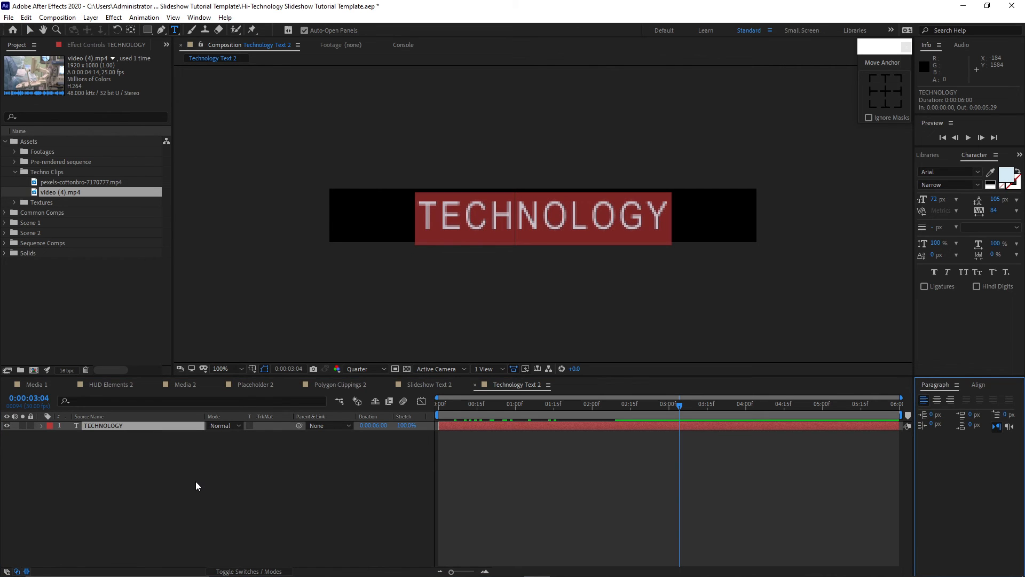
type("SCIENC")
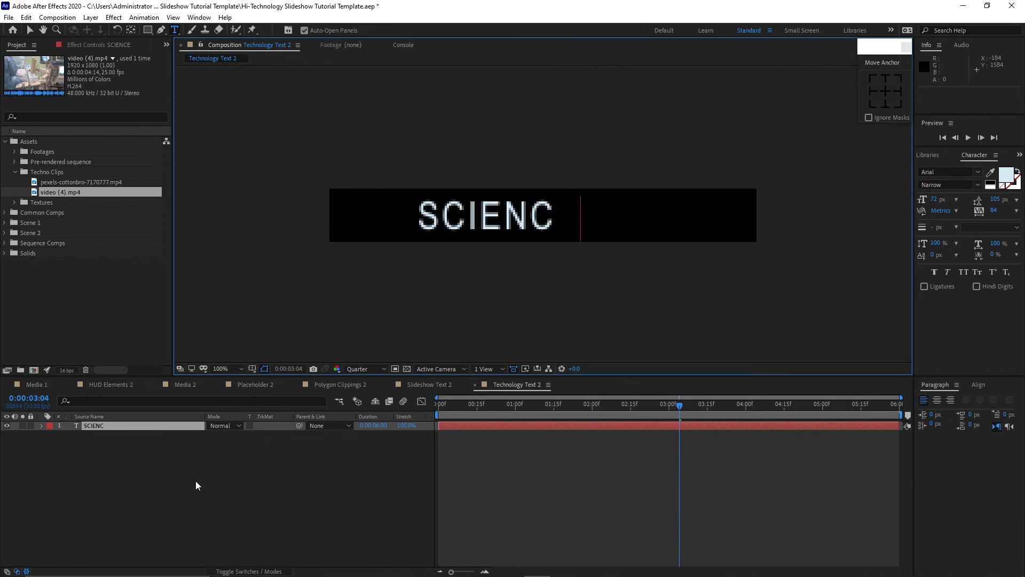
type("E TECHNOLOGY")
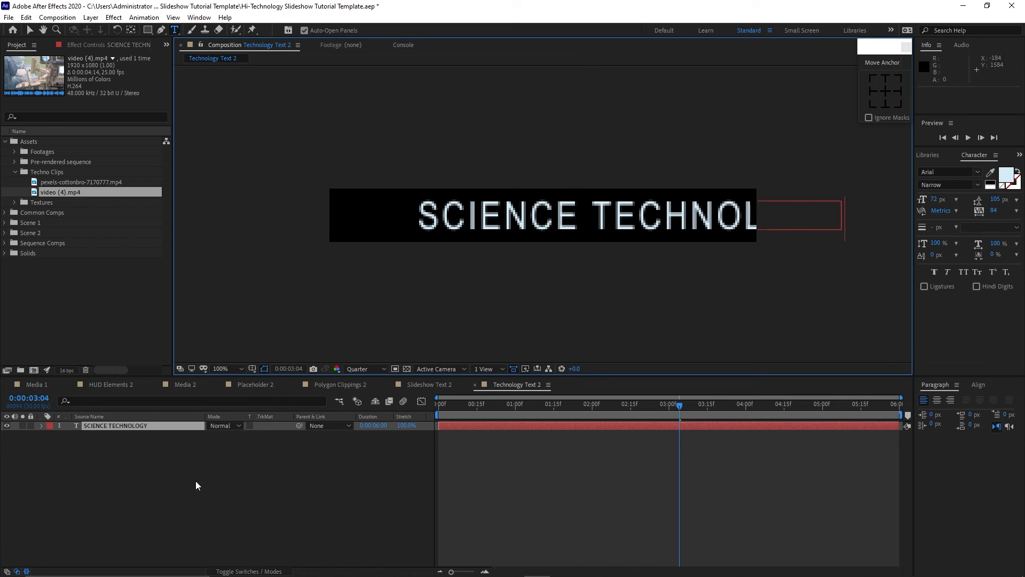
left_click(30, 30)
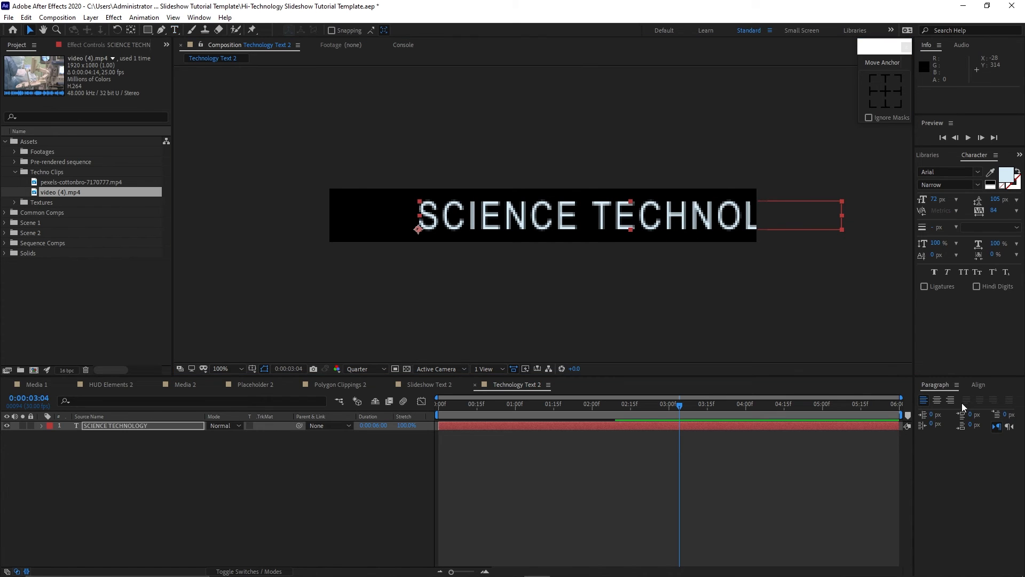
left_click(982, 384)
left_click(944, 411)
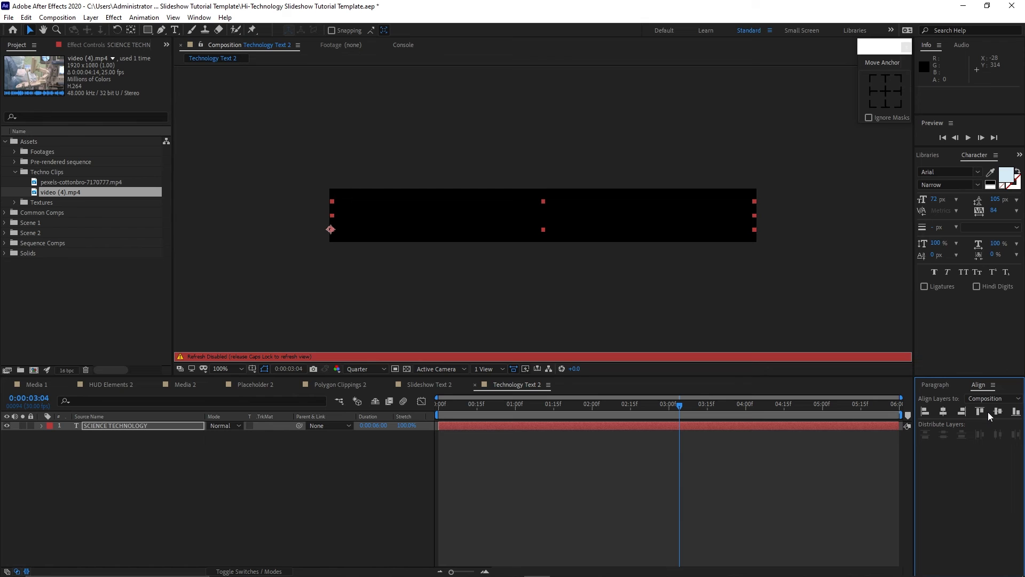
Change Slideshow Text 2's text to ADVANCED and center it horizontally in the comp.
left_click(435, 386)
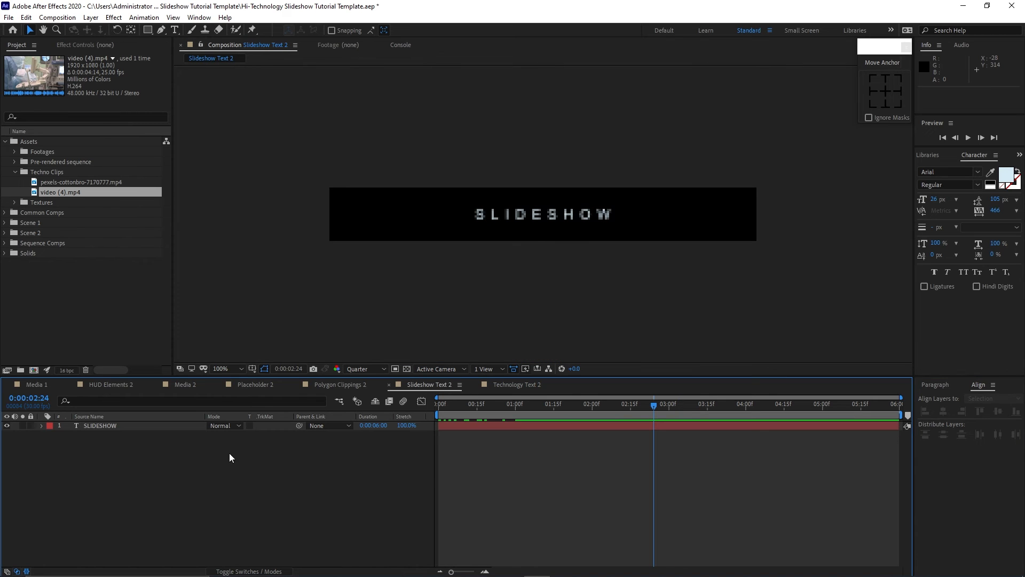
double_click(169, 426)
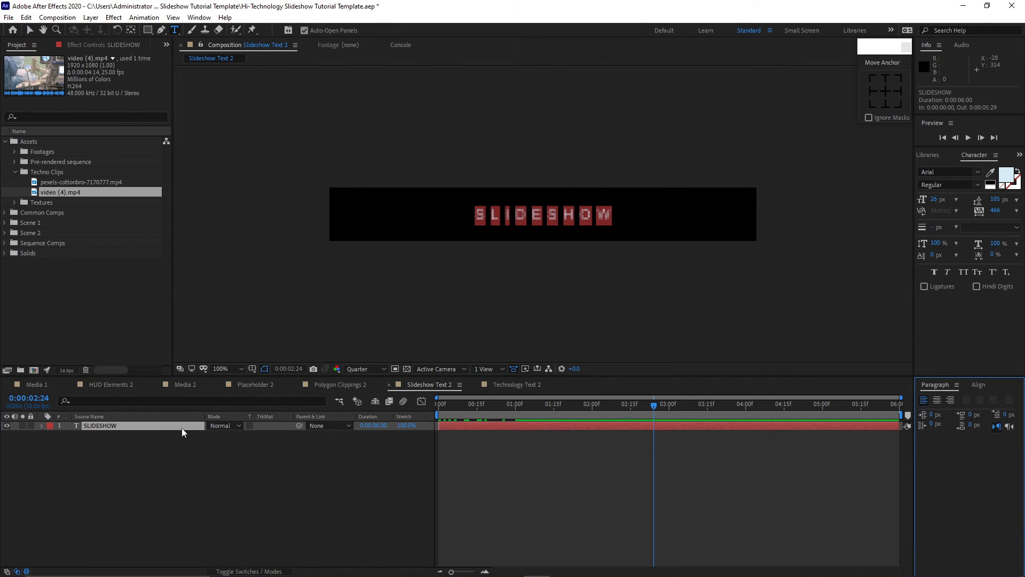
type("A")
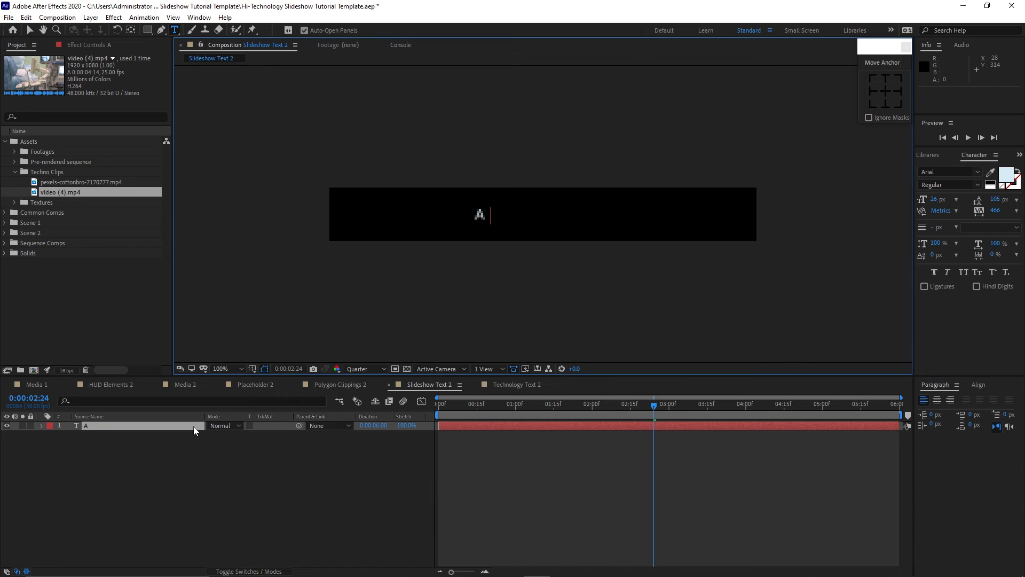
type("DVANCED")
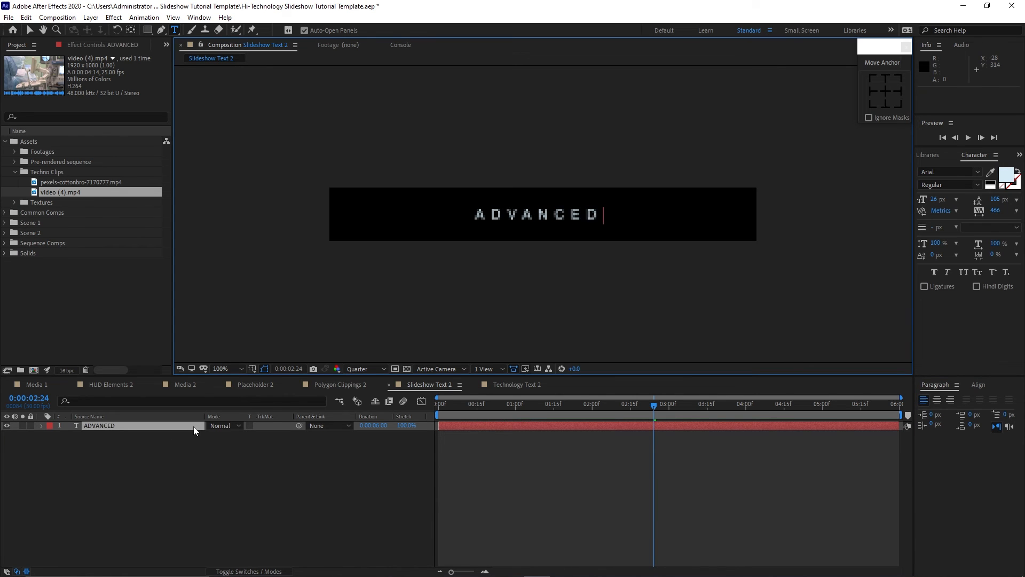
left_click(193, 426)
left_click(978, 385)
left_click(944, 411)
left_click(396, 495)
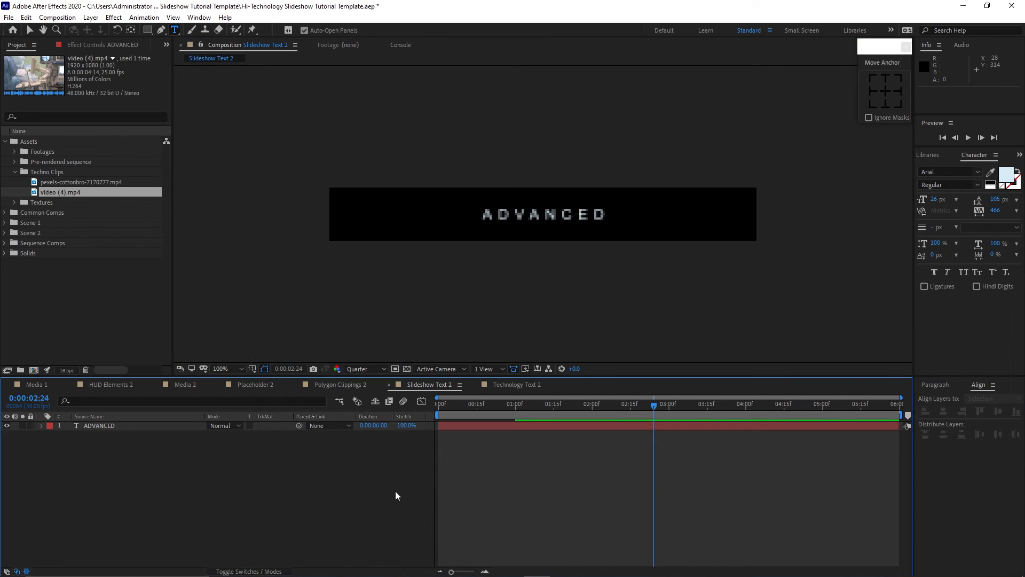
Replace the four Placeholder 1 layers in Polygon Clippings 2 with the Placeholder 2 comp.
left_click(347, 387)
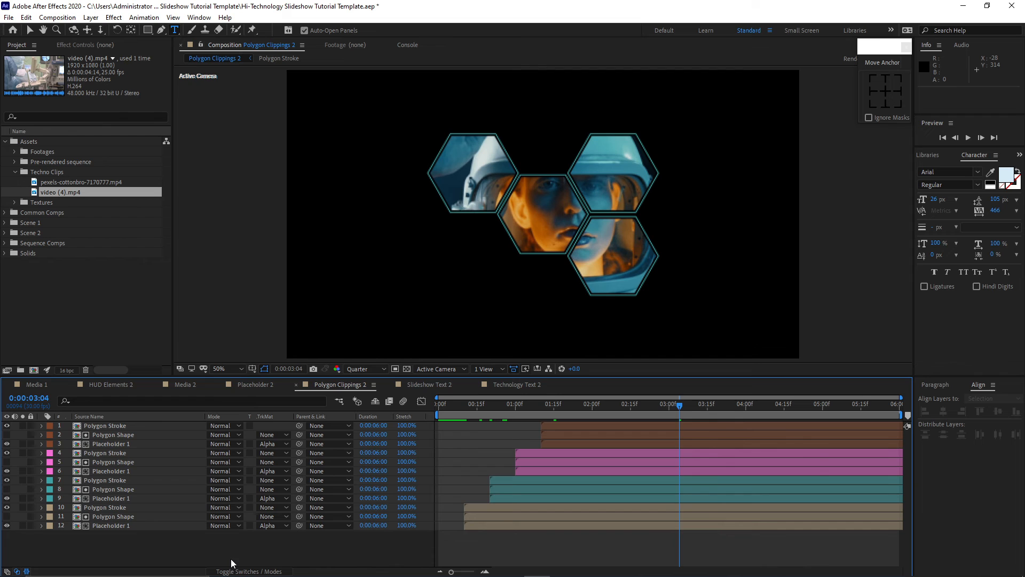
left_click(137, 526)
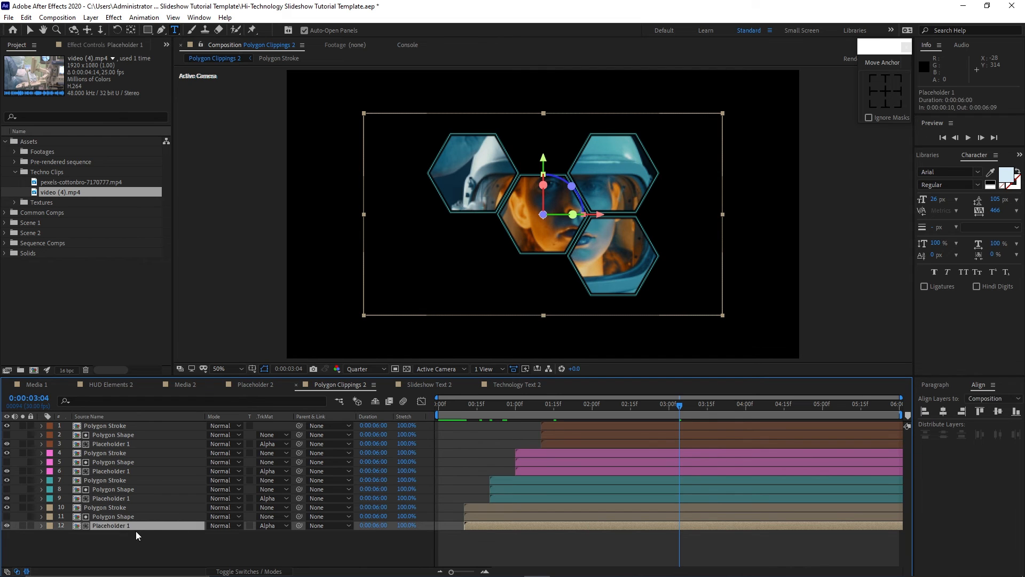
left_click(5, 233)
left_click_drag(48, 263, 110, 525)
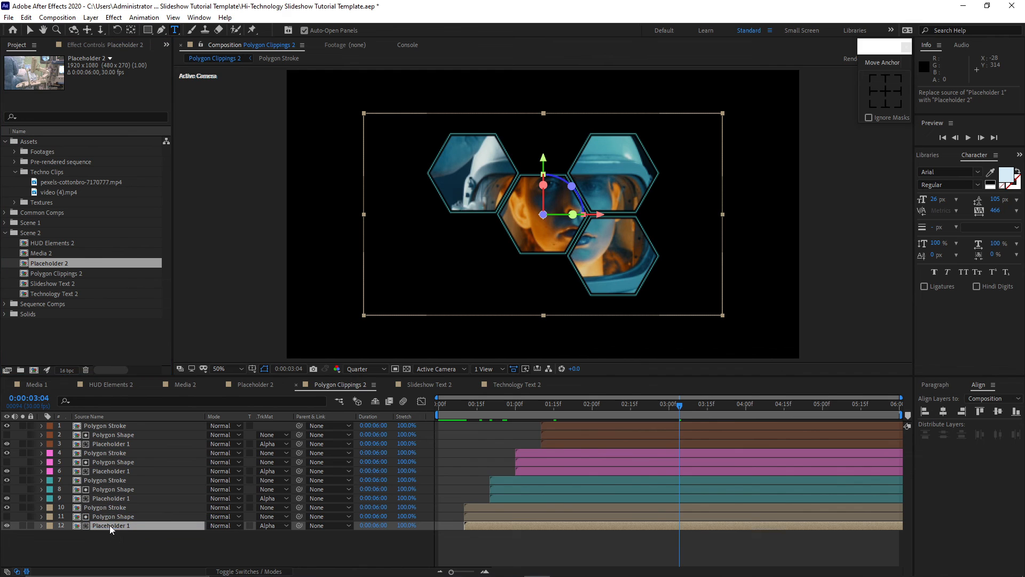
left_click(132, 496)
left_click_drag(91, 264, 111, 498)
left_click(110, 471)
left_click_drag(72, 264, 89, 441)
left_click(109, 442)
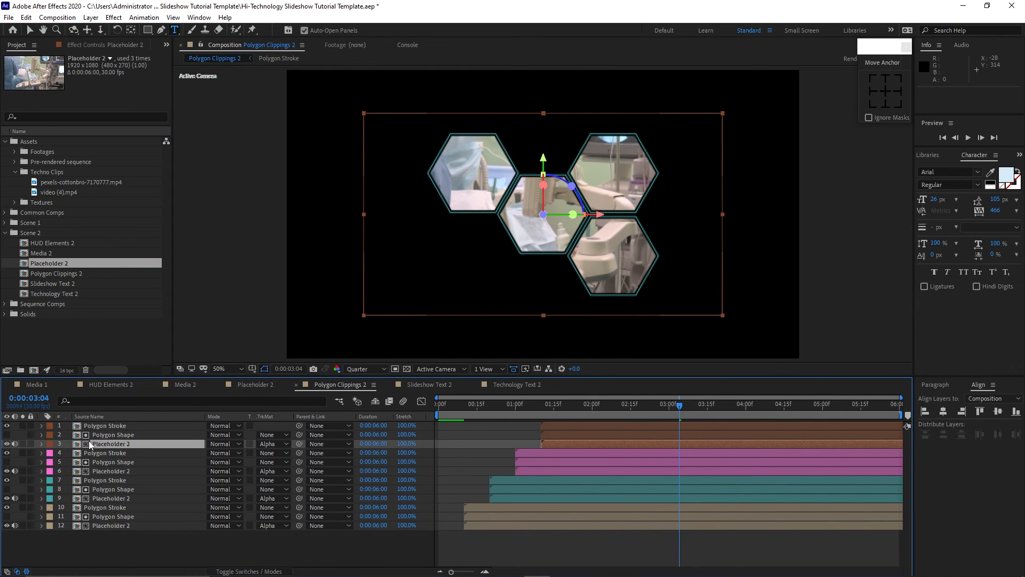
Hide the top hexagon's Polygon Stroke and Placeholder 2 layers in Polygon Clippings 2.
left_click(6, 443)
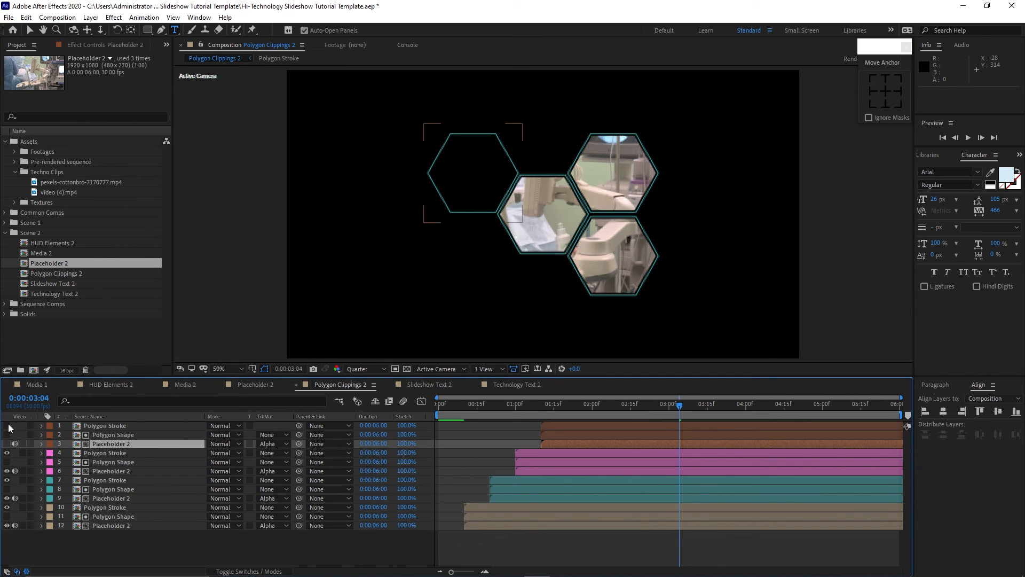
left_click(7, 426)
key("v")
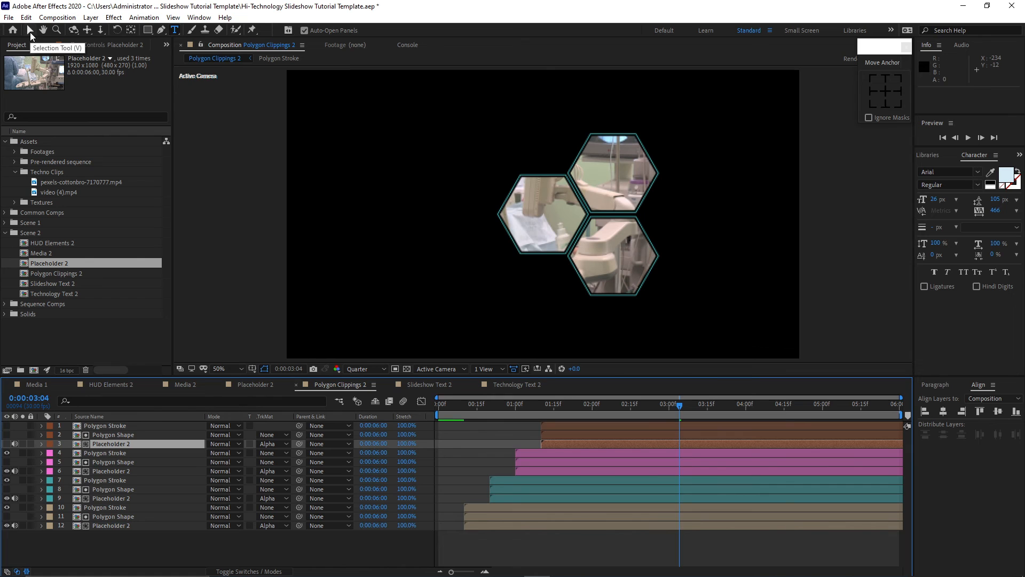
Reposition HiTech Element 04 within the HUD Elements 2 comp.
left_click(104, 384)
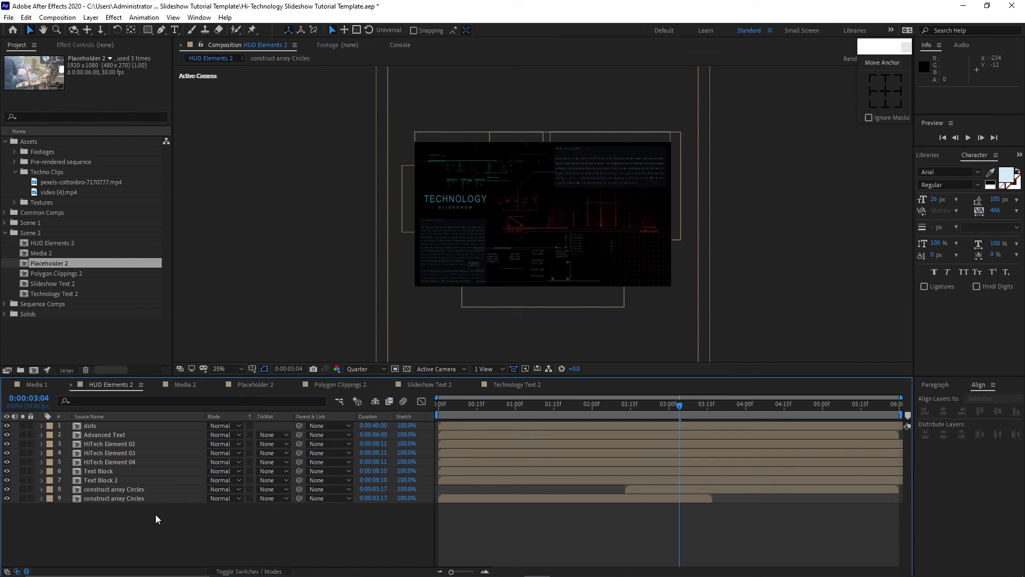
left_click(120, 435)
left_click(123, 461)
left_click_drag(614, 187, 548, 81)
left_click(473, 296)
left_click_drag(573, 166, 648, 167)
Move HiTech Element 02 toward the lower right of the HUD Elements 2 frame.
left_click(110, 443)
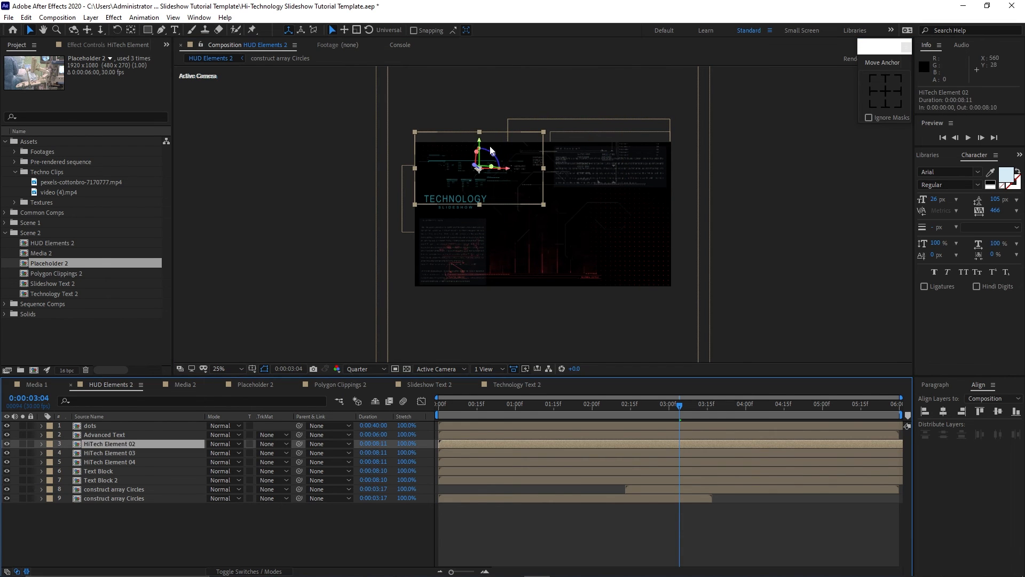
left_click_drag(480, 152, 752, 217)
left_click_drag(601, 171, 663, 253)
left_click_drag(622, 223, 622, 227)
Open the Advanced Text 2 comp and replace its Slideshow Text layer with Slideshow Text 2.
double_click(157, 434)
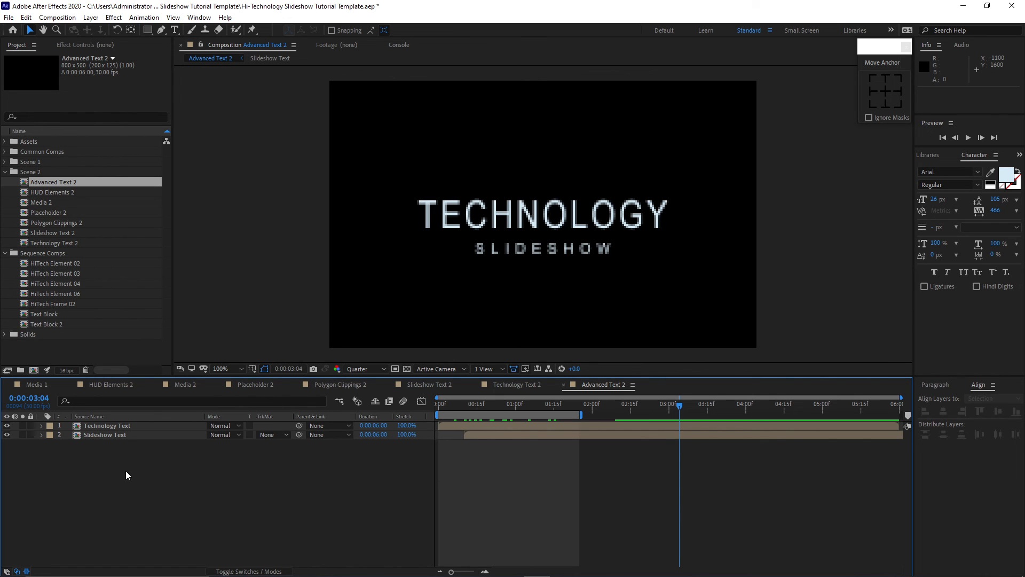
left_click(117, 434)
left_click_drag(68, 233, 107, 431)
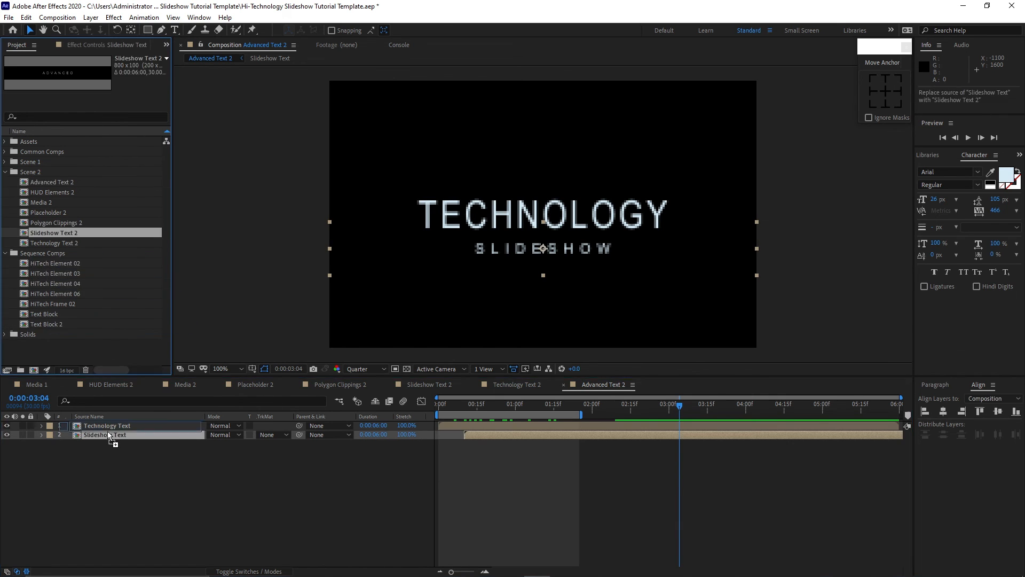
Replace the Technology Text layer in Advanced Text 2 with the Technology Text 2 comp.
left_click(112, 426)
left_click_drag(60, 243, 113, 427)
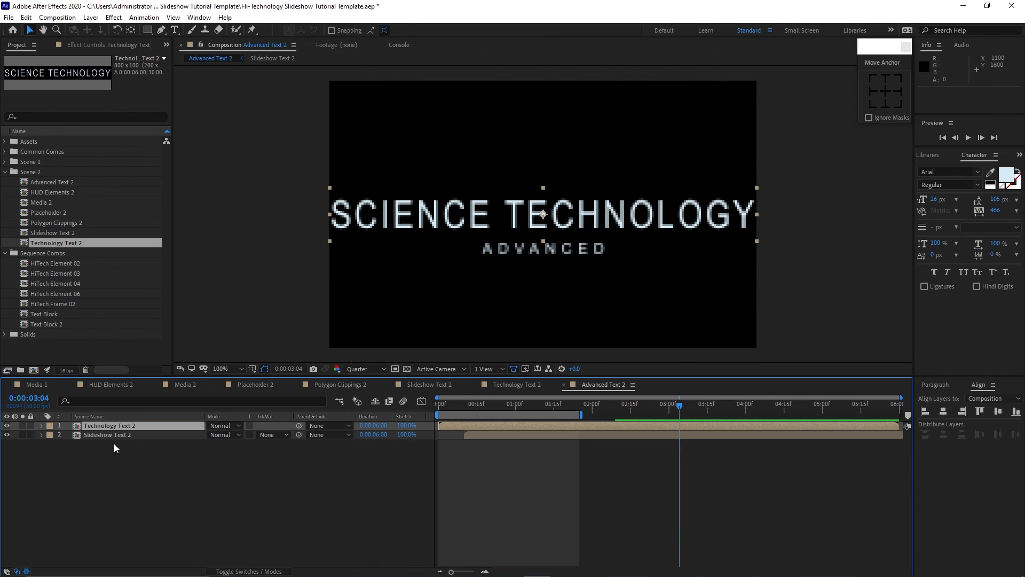
In HUD Elements 2, replace the Advanced Text layer with Advanced Text 2 and move it toward the upper right of the frame.
left_click(114, 385)
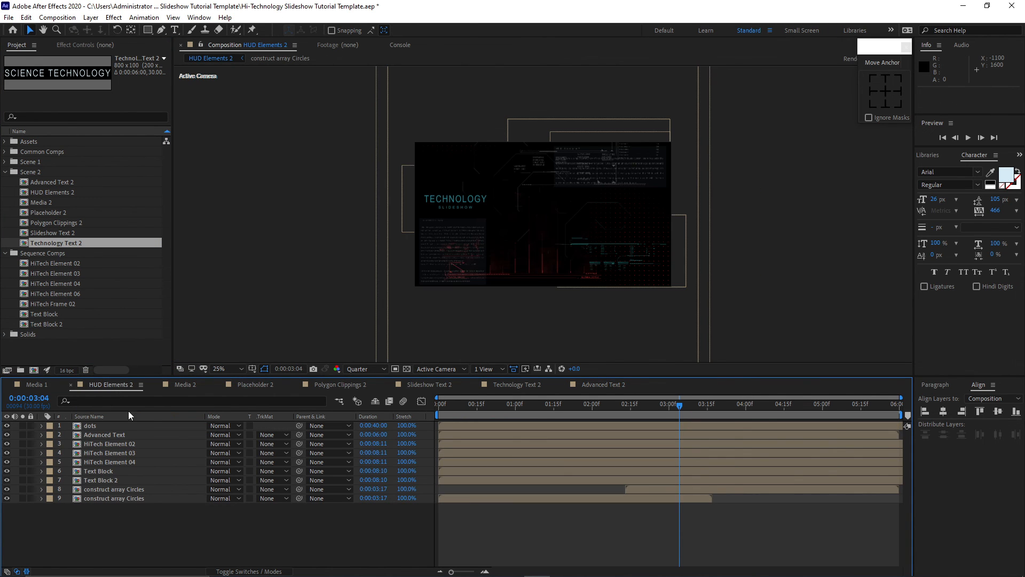
left_click(115, 438)
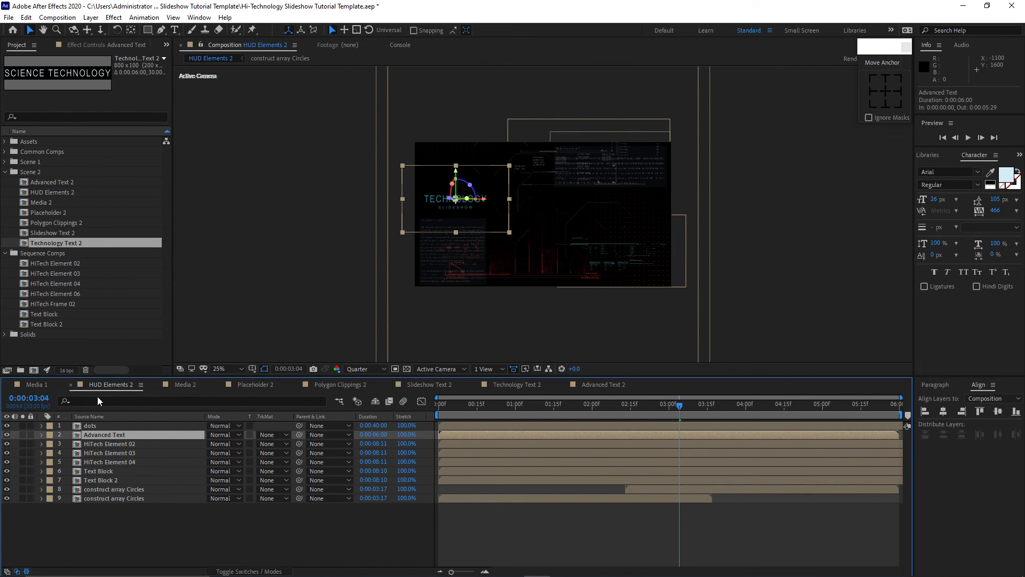
left_click_drag(41, 182, 108, 438)
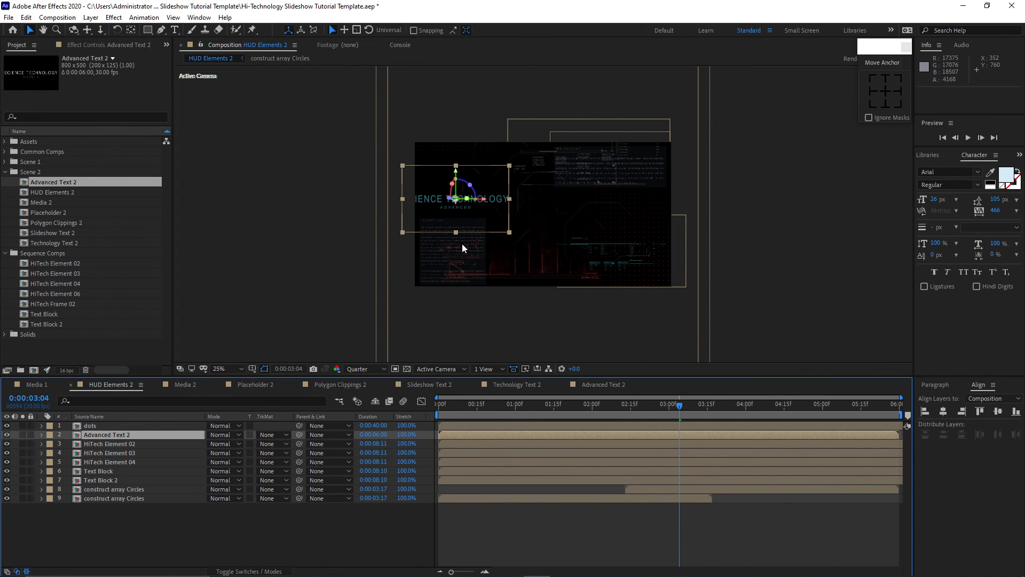
left_click_drag(494, 198, 645, 202)
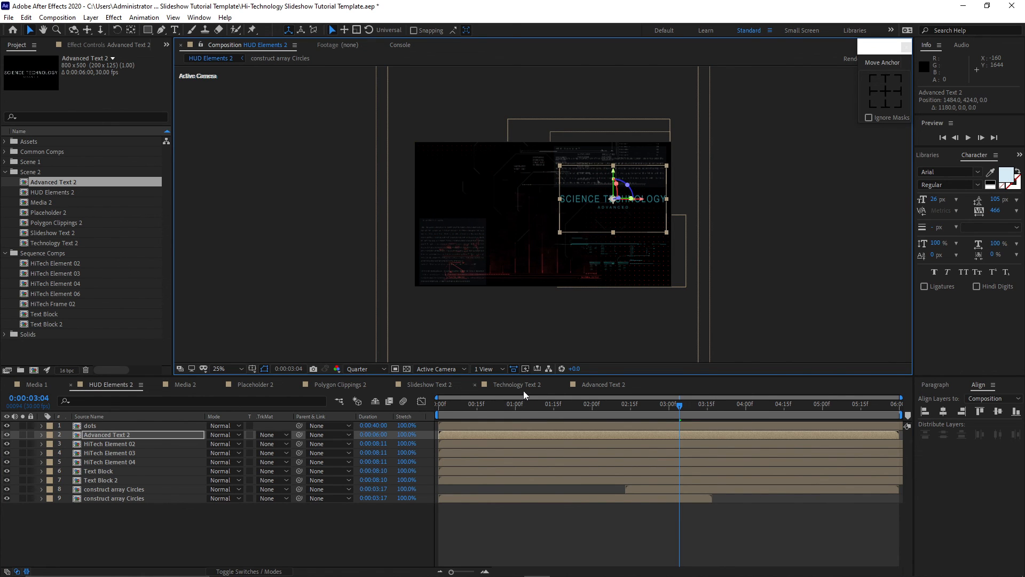
In Advanced Text 2, adjust the Slideshow Text 2 layer's position so the subtitle sits above the title.
left_click(590, 386)
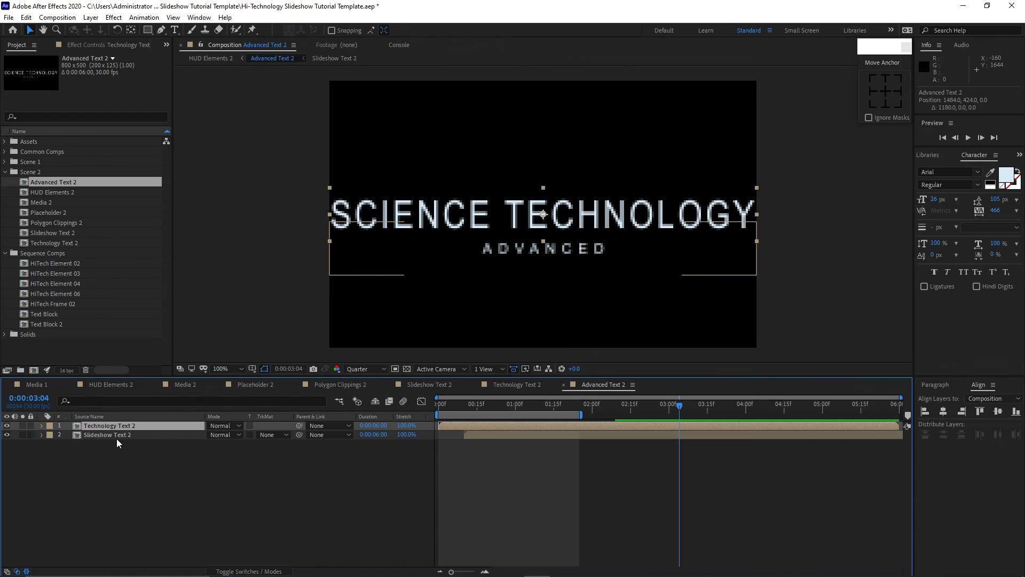
left_click(116, 437)
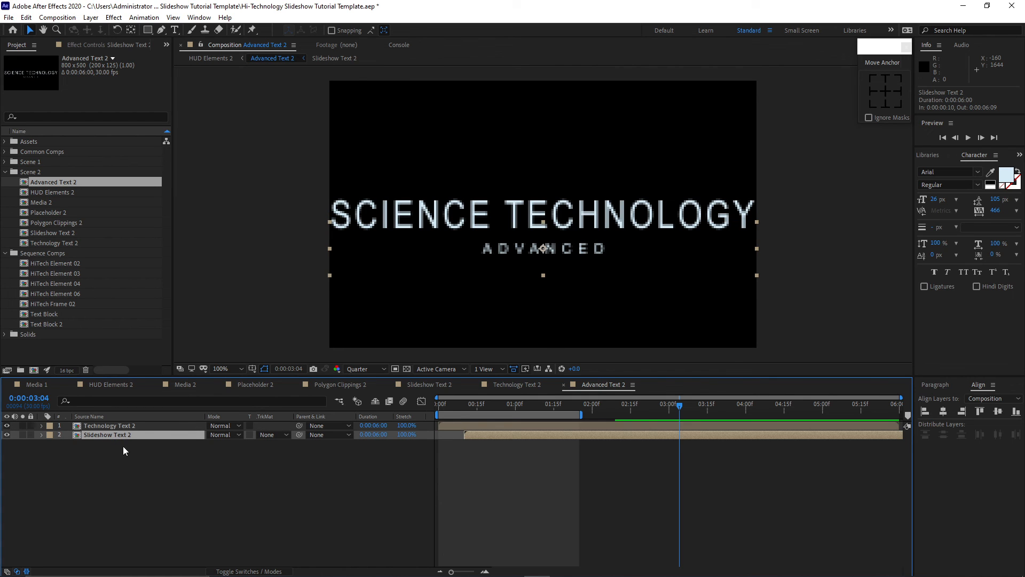
key("p")
left_click_drag(236, 444, 182, 434)
left_click(219, 467)
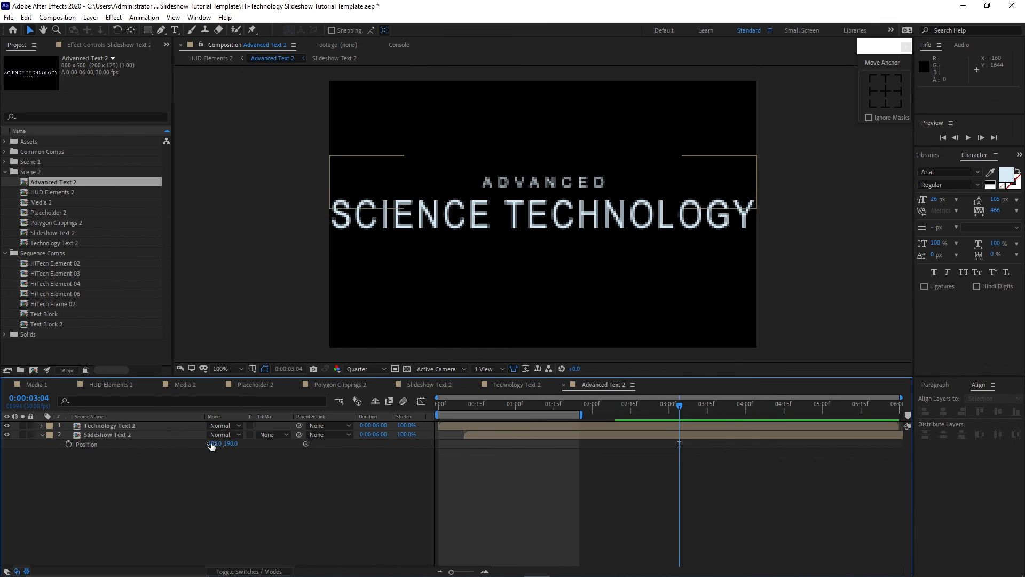
Reposition the Text Block 2 and Text Block layers within the HUD Elements 2 frame.
left_click(122, 388)
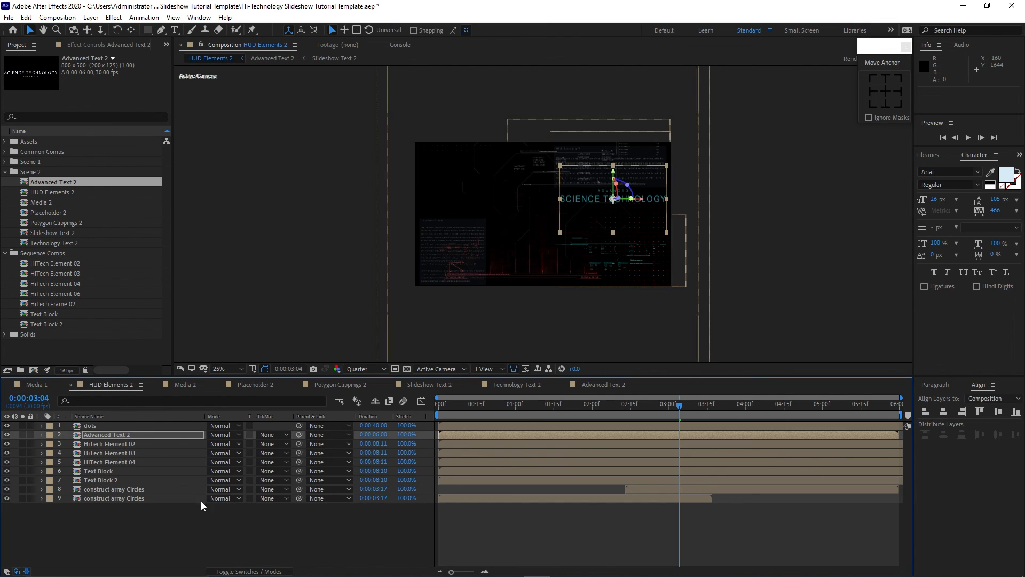
left_click(454, 229)
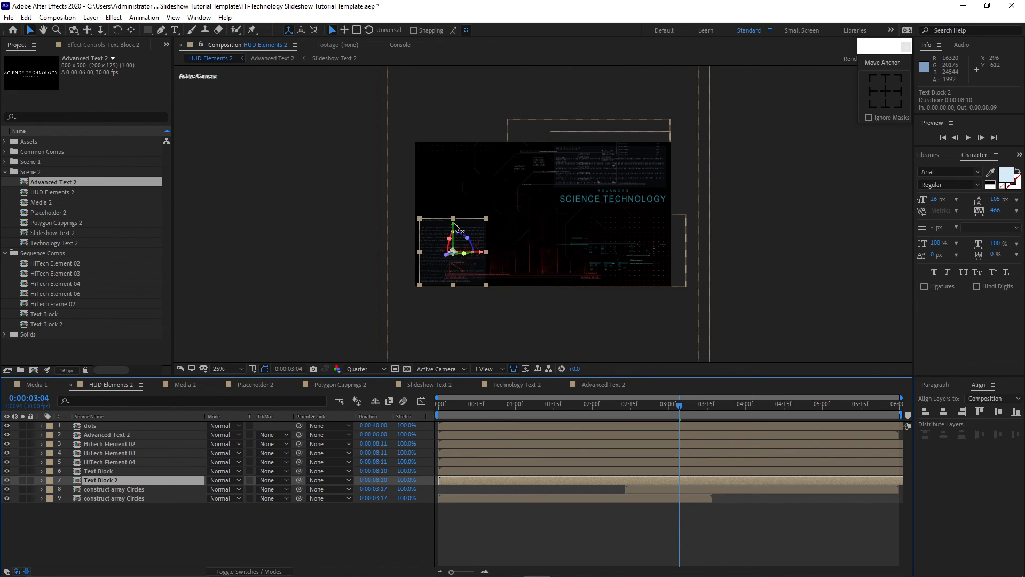
left_click_drag(454, 226, 454, 155)
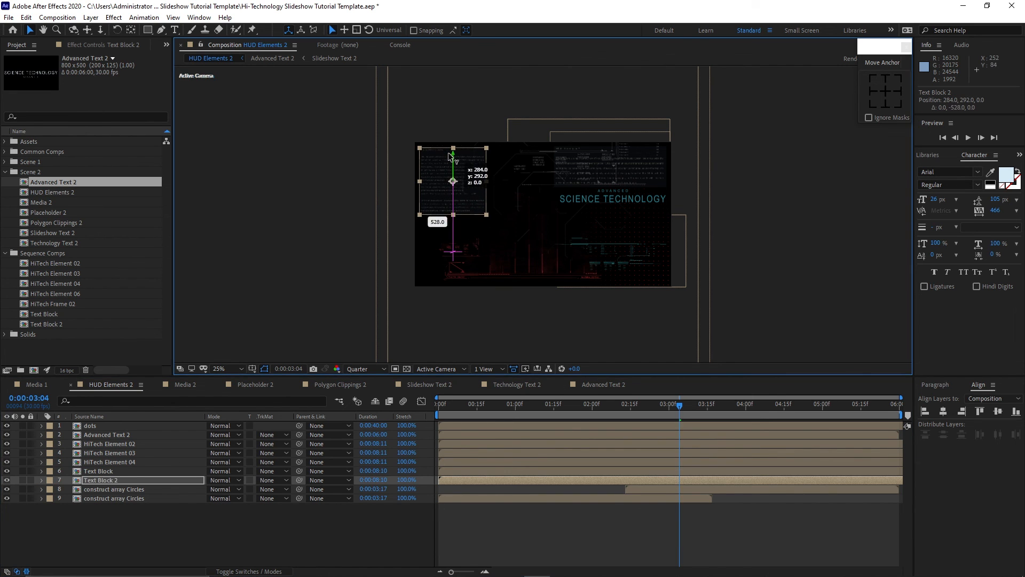
left_click(148, 472)
left_click_drag(609, 138, 499, 275)
left_click(326, 327)
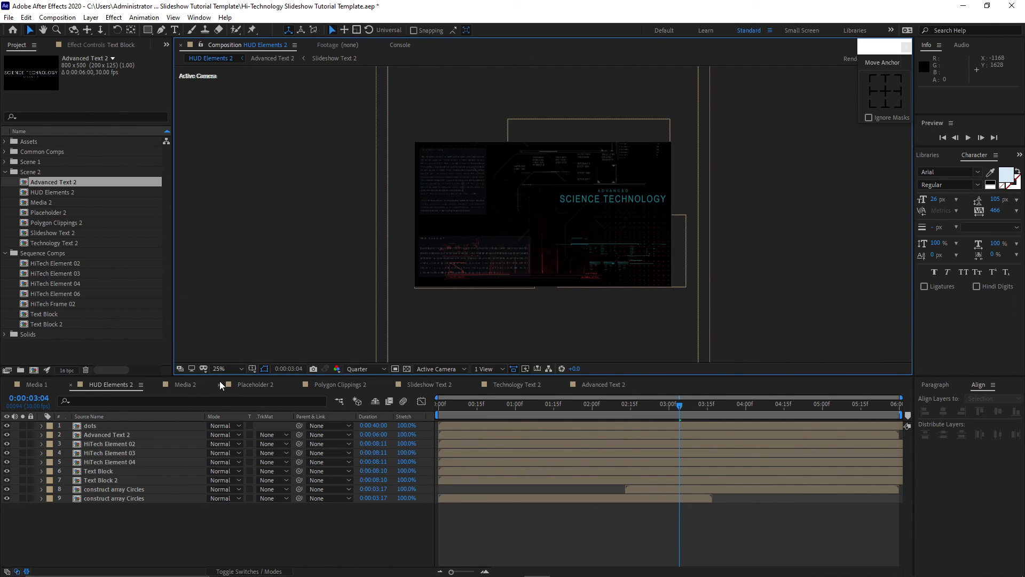
In Media 2, replace the Polygon Clippings and HUD Elements layers with Polygon Clippings 2 and HUD Elements 2.
left_click(184, 384)
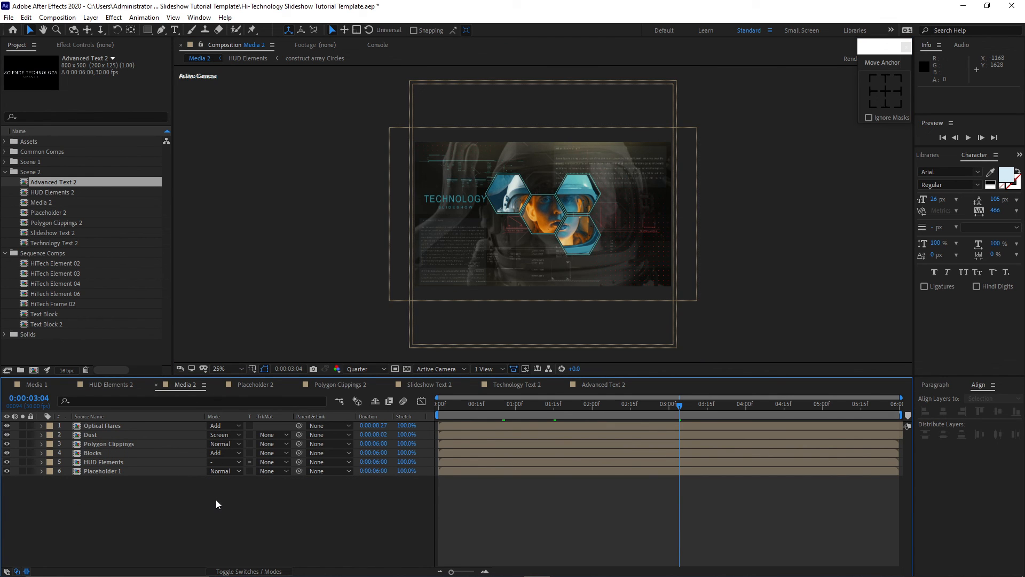
left_click(117, 444)
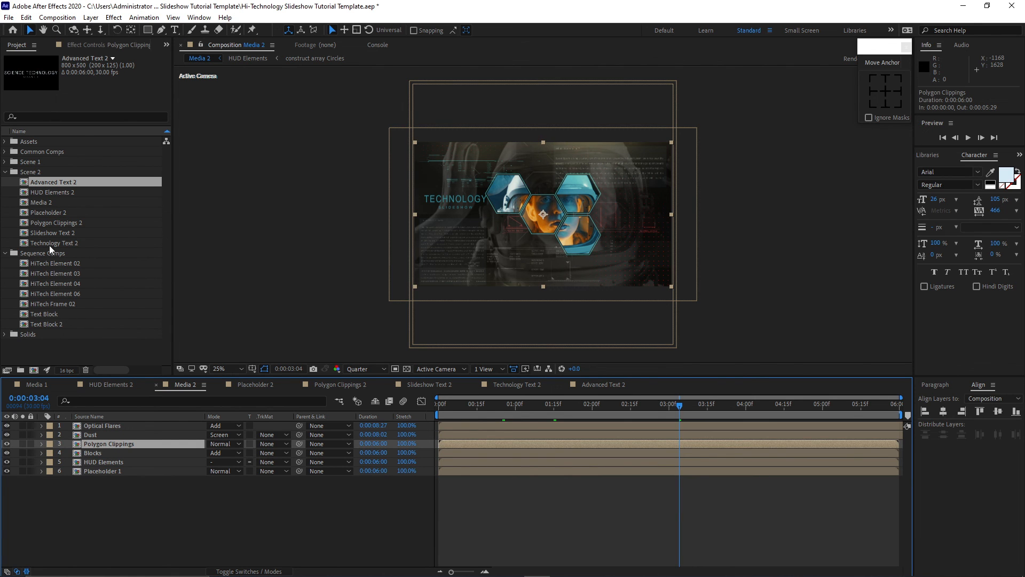
left_click_drag(51, 220, 100, 447)
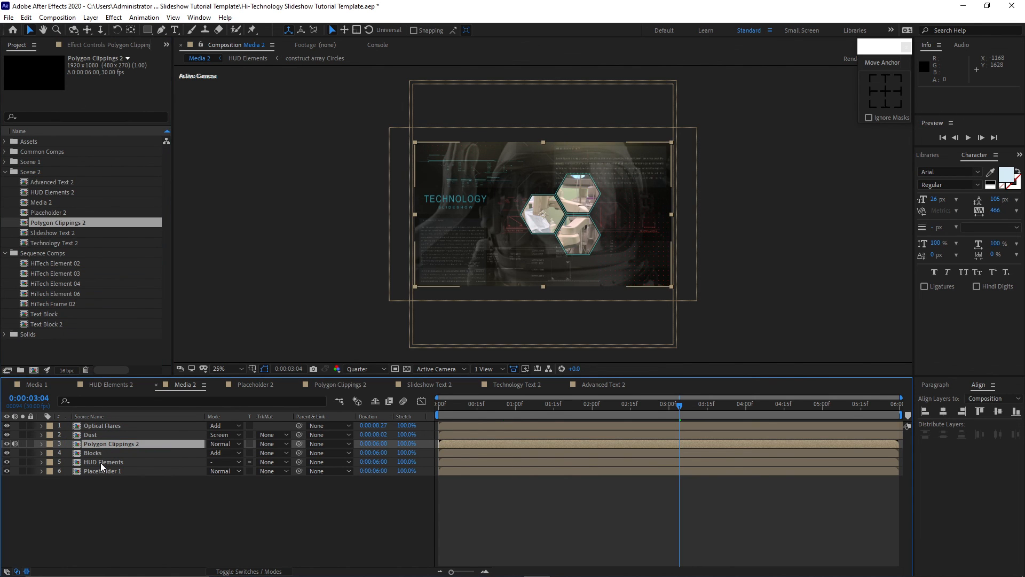
left_click(102, 464)
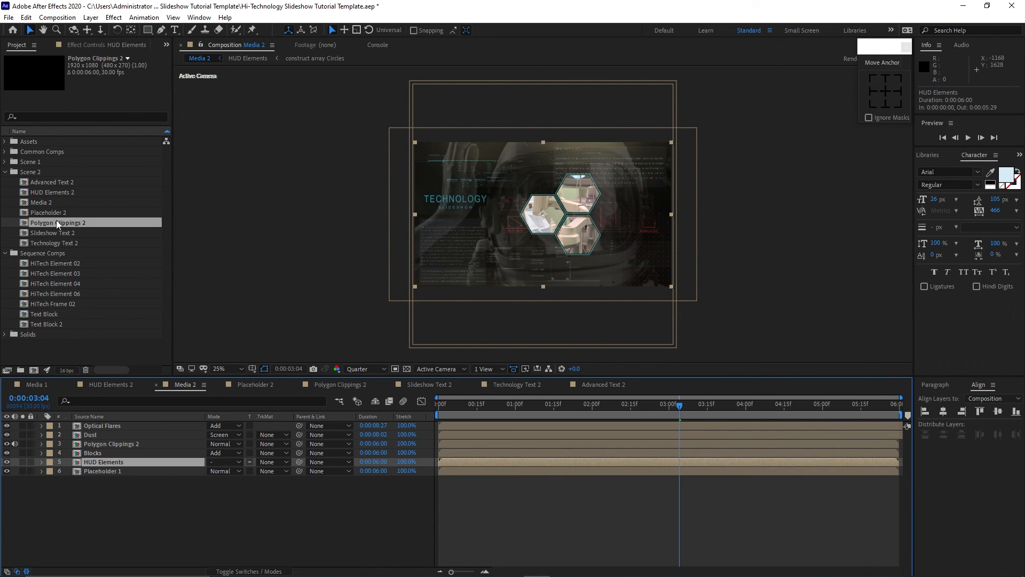
left_click_drag(53, 193, 89, 460)
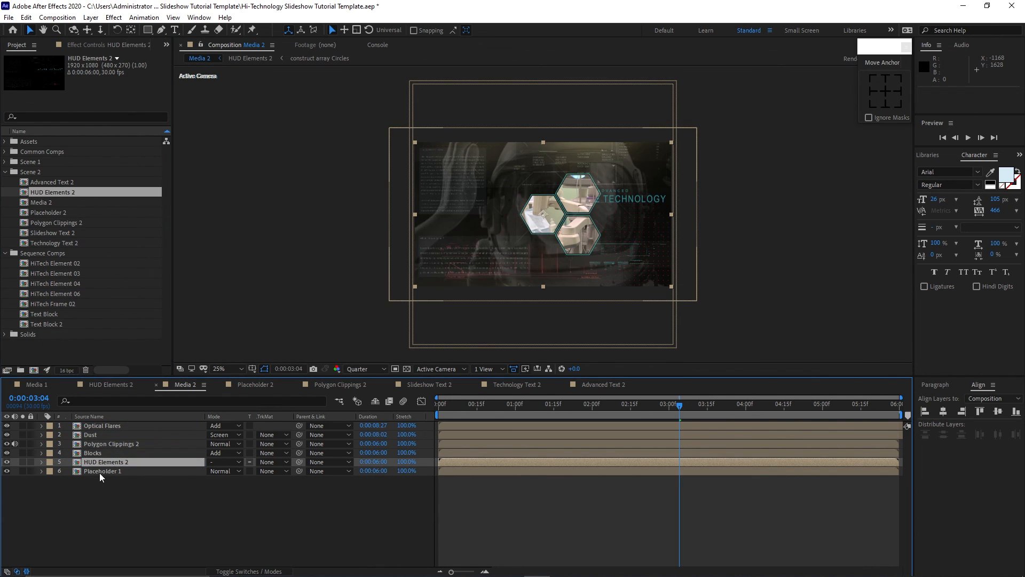
Replace the Placeholder 1 layer in Media 2 with the Placeholder 2 comp.
left_click(99, 472)
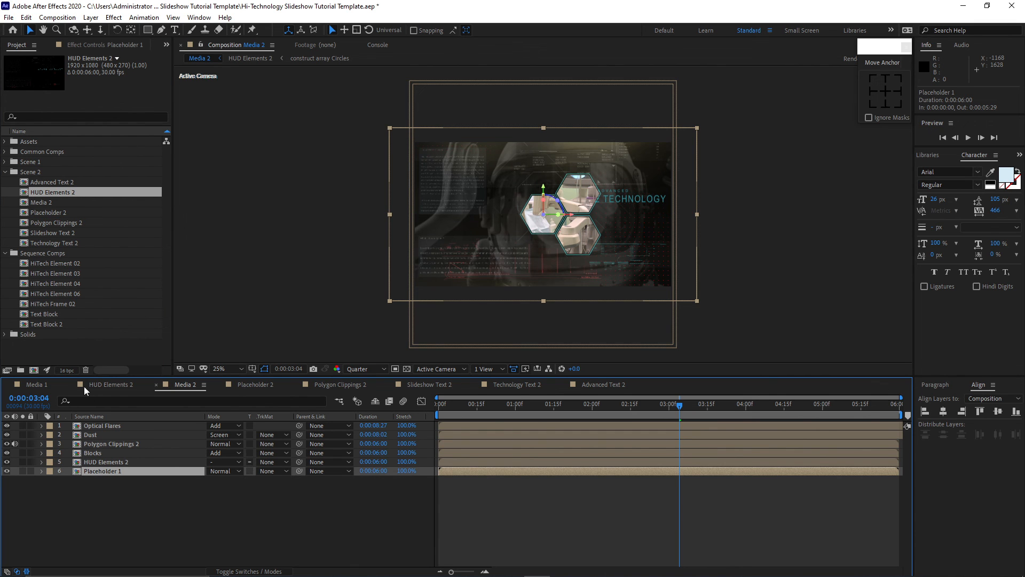
left_click_drag(50, 214, 96, 472)
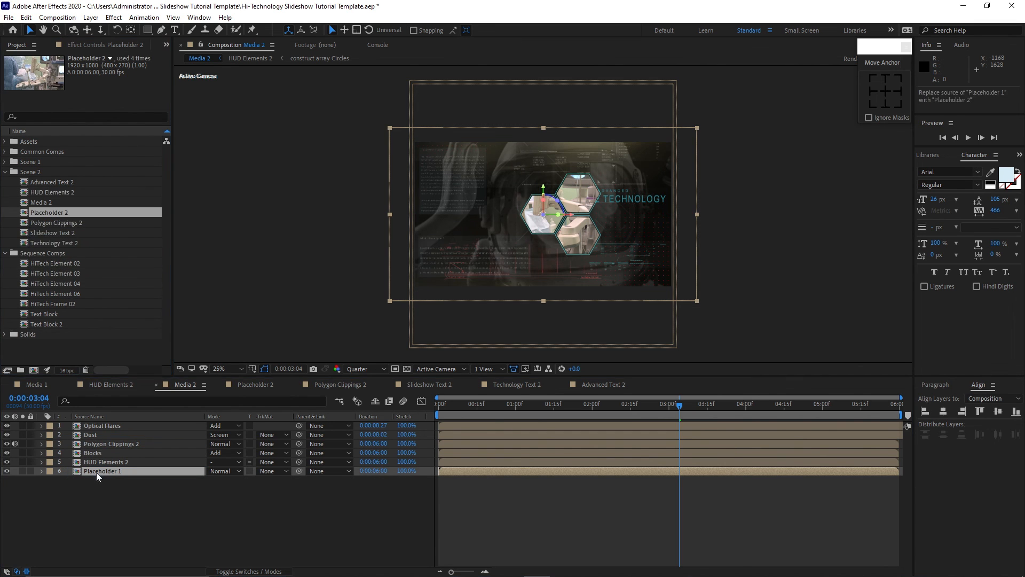
left_click(6, 172)
left_click(5, 183)
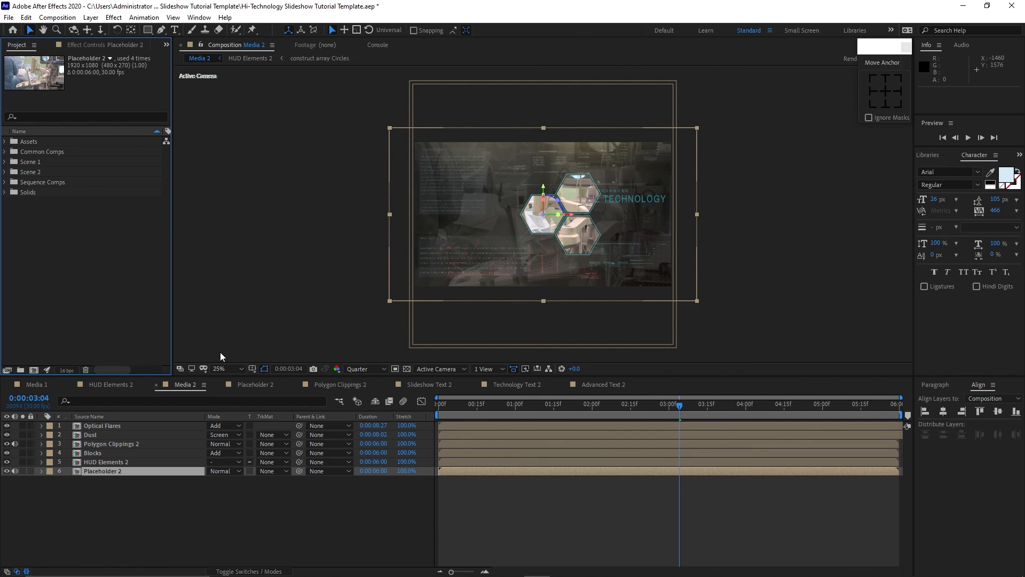
Create a new 1920x1080 composition named Main with a duration of 12 seconds.
left_click(57, 18)
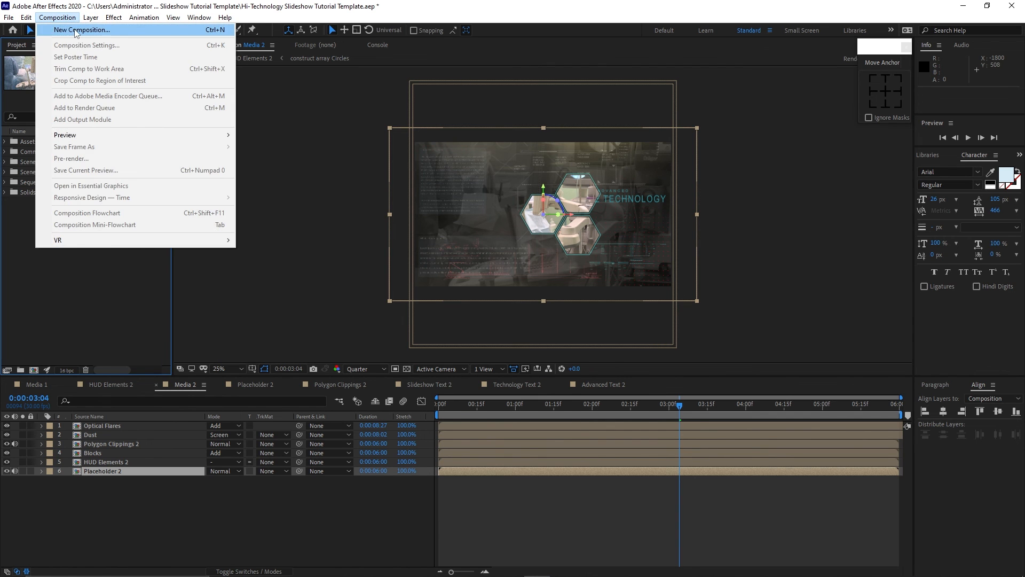
left_click(76, 34)
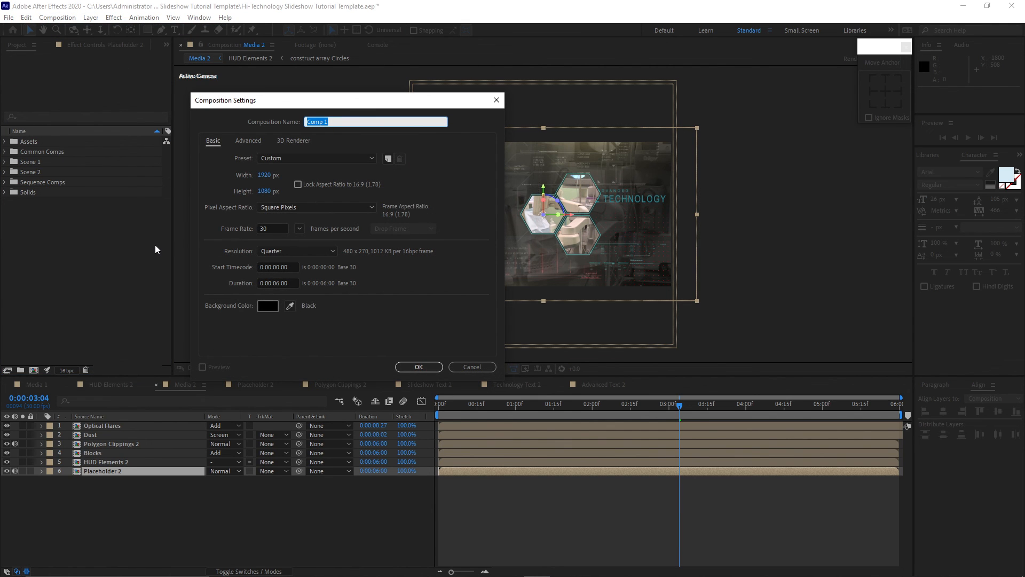
type("Main")
left_click(275, 284)
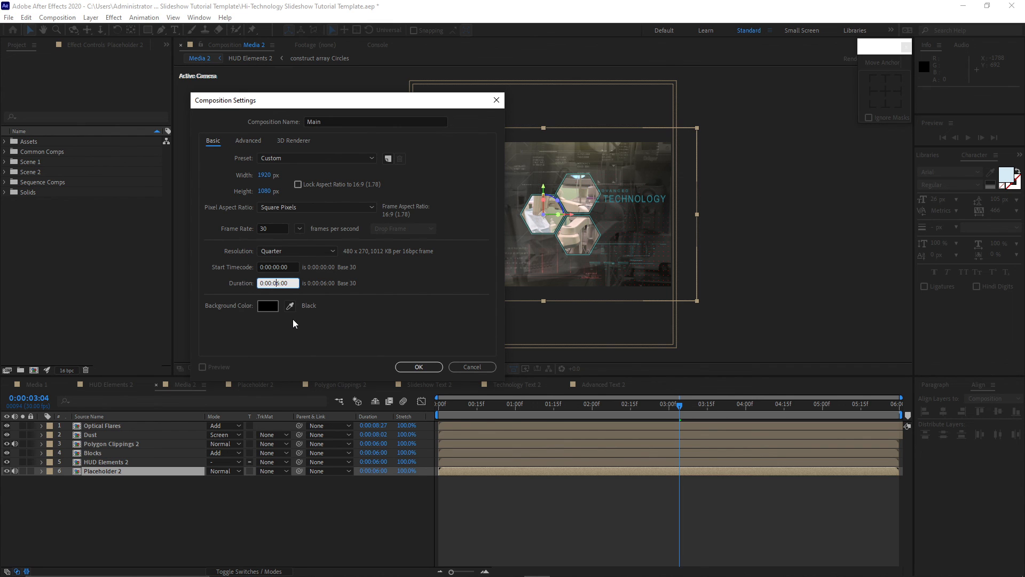
key("Right")
key("BackSpace")
key("BackSpace")
type("12")
left_click(429, 366)
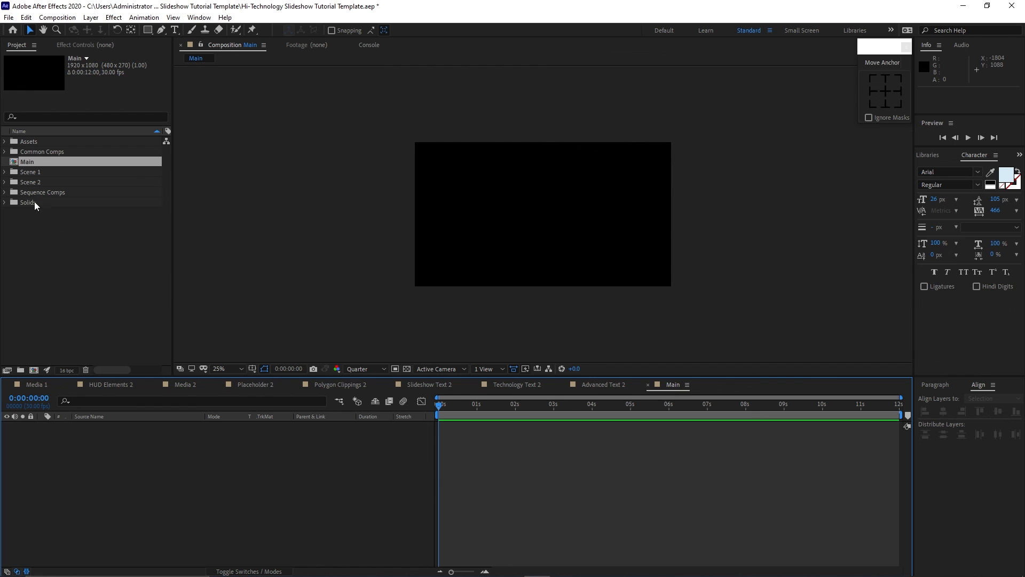
Add the Media 1 comp from Scene 1 to the Main composition.
left_click(4, 172)
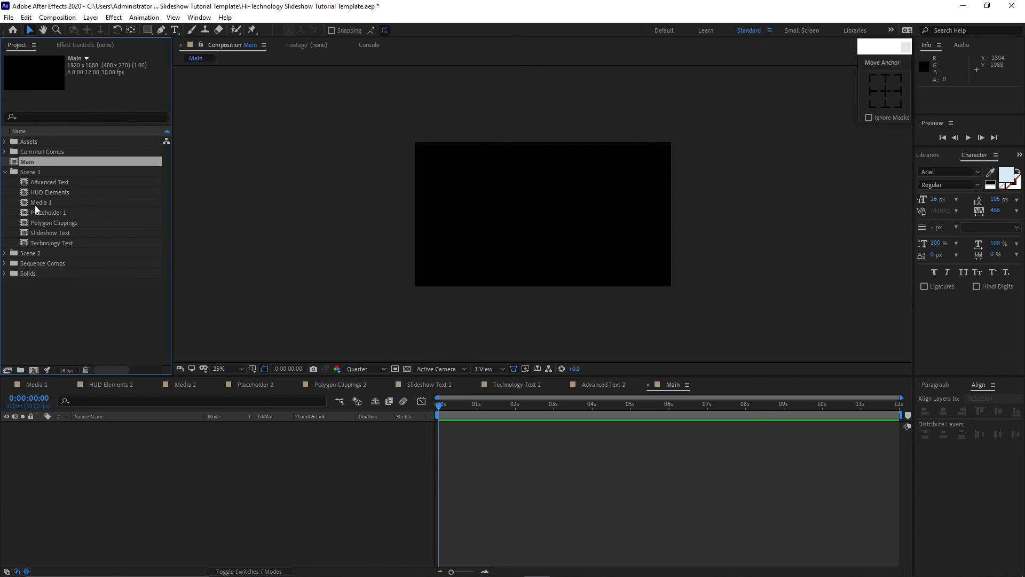
left_click_drag(37, 204, 126, 462)
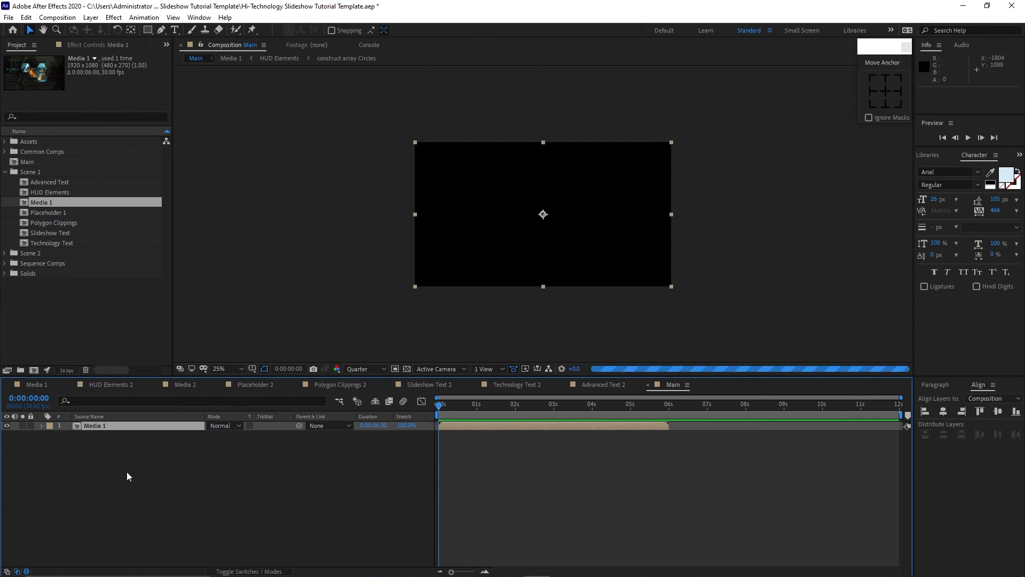
left_click(5, 171)
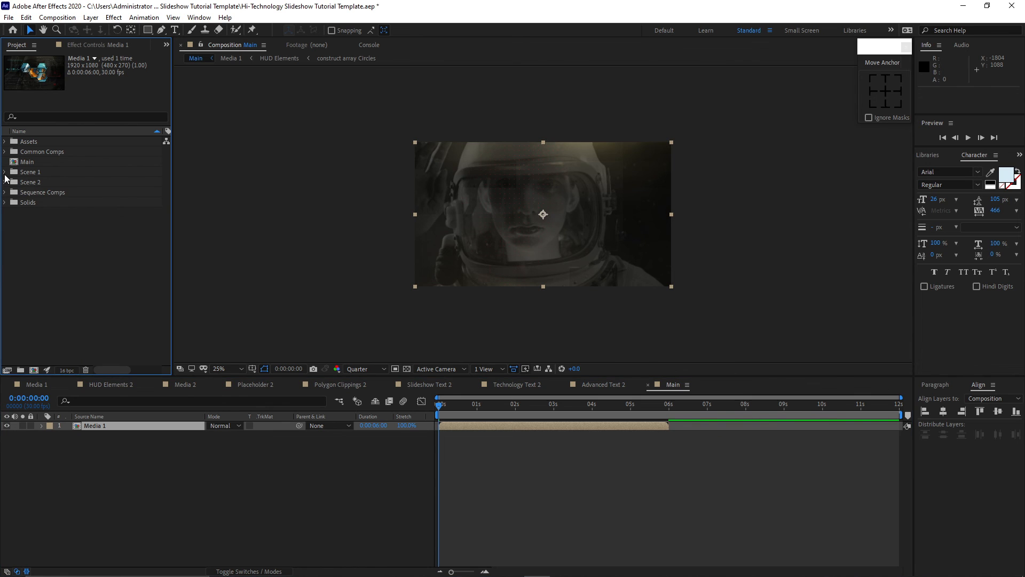
Add the Media 2 comp above Media 1 in Main and slide it to start at about 5 seconds.
left_click(5, 182)
left_click_drag(50, 215, 108, 422)
left_click_drag(460, 429, 650, 427)
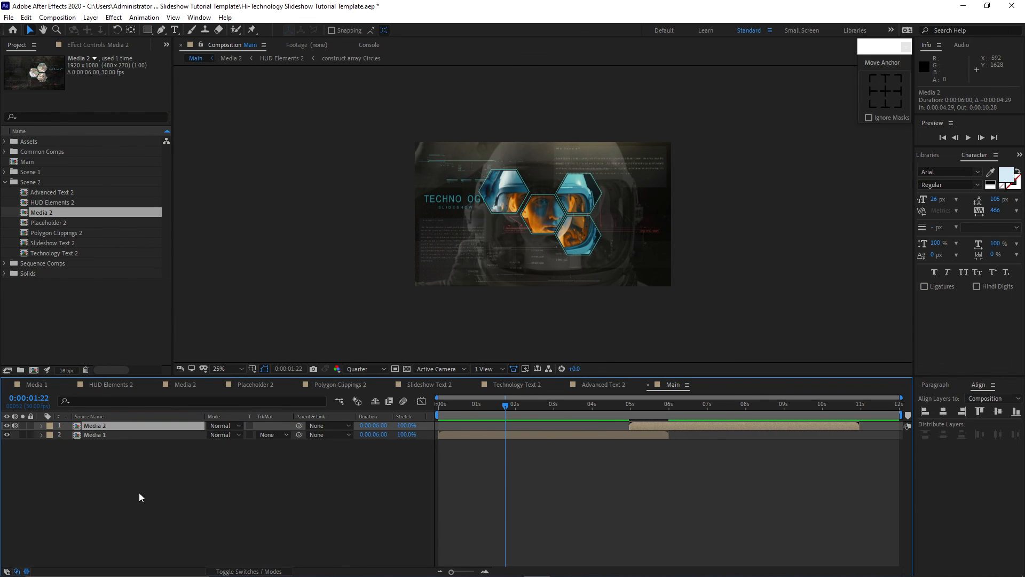
At 5 seconds, add opacity keyframes to both layers, with Media 2 at 0% and Media 1 at 100%.
left_click_drag(138, 489, 133, 427)
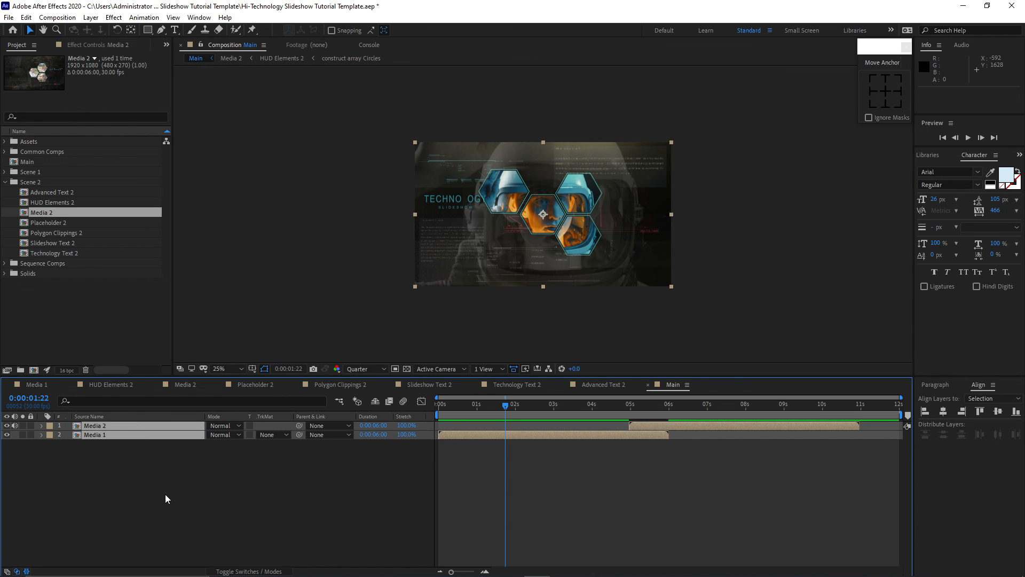
key("t")
left_click(441, 415)
left_click_drag(442, 415, 631, 411)
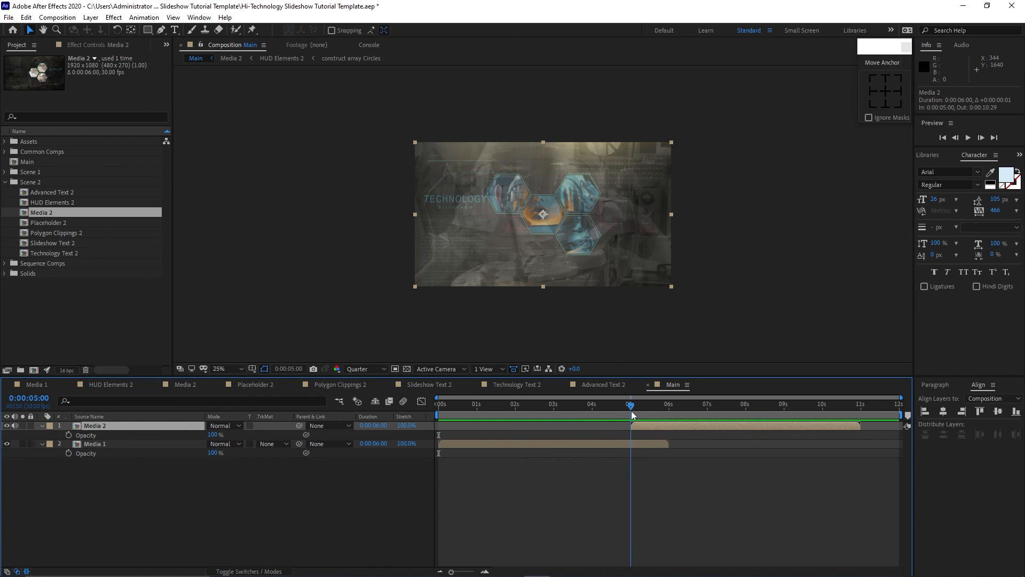
left_click(212, 435)
type("0")
left_click(69, 434)
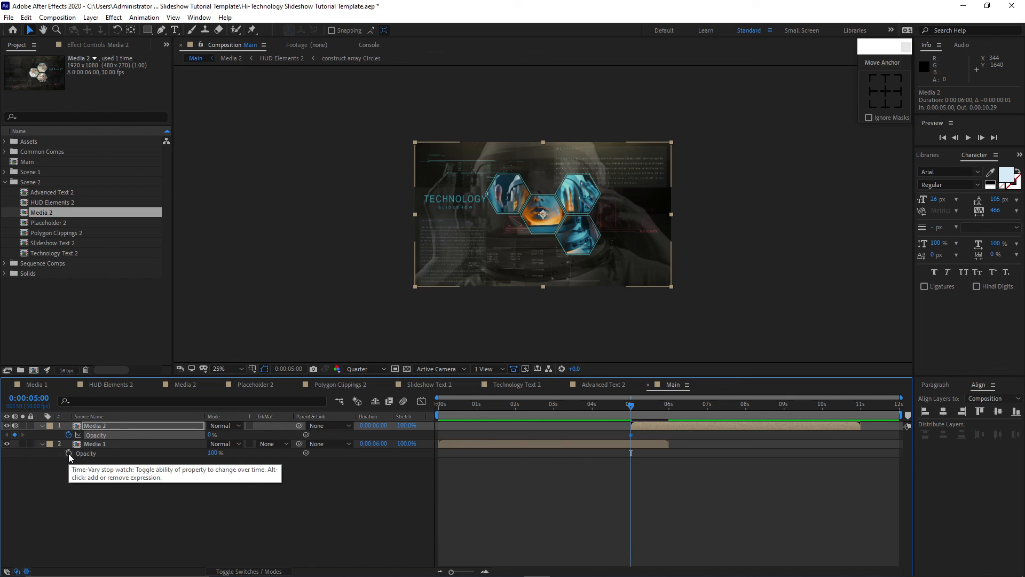
left_click(69, 453)
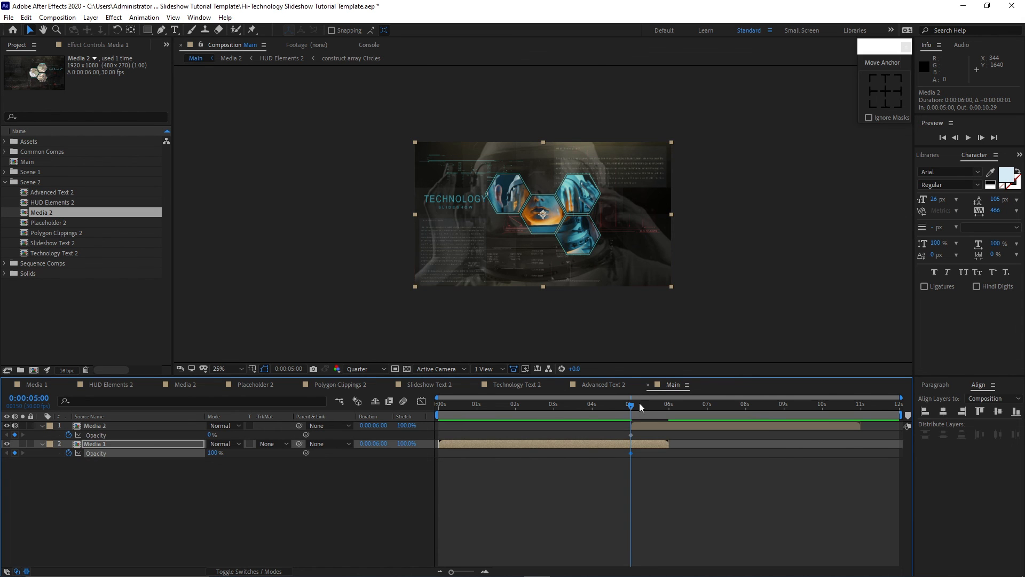
At about 0:00:05:29, set Media 2's opacity to 100% and Media 1's opacity to 0% to complete the crossfade.
left_click_drag(632, 410, 668, 415)
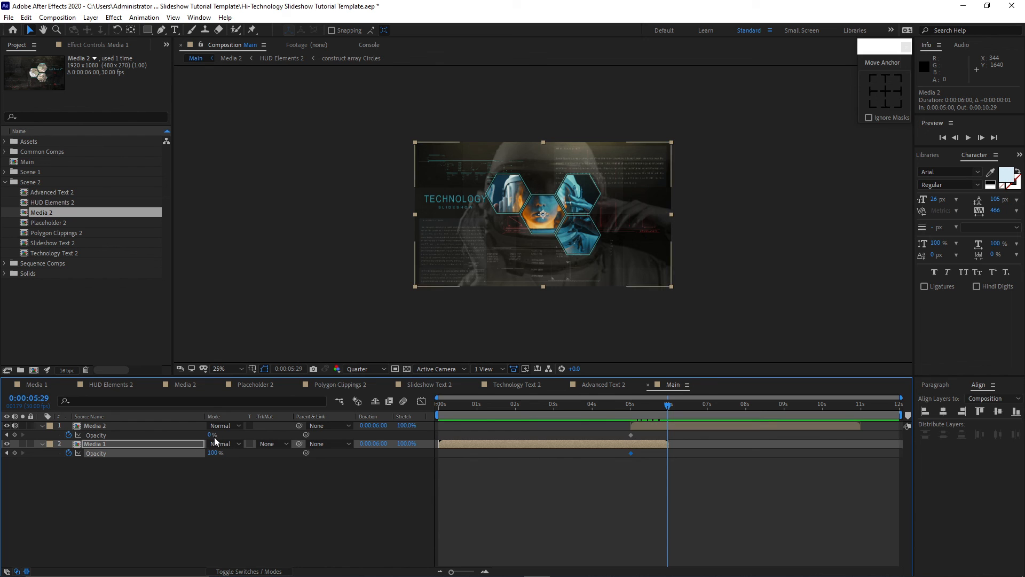
left_click_drag(211, 435, 284, 440)
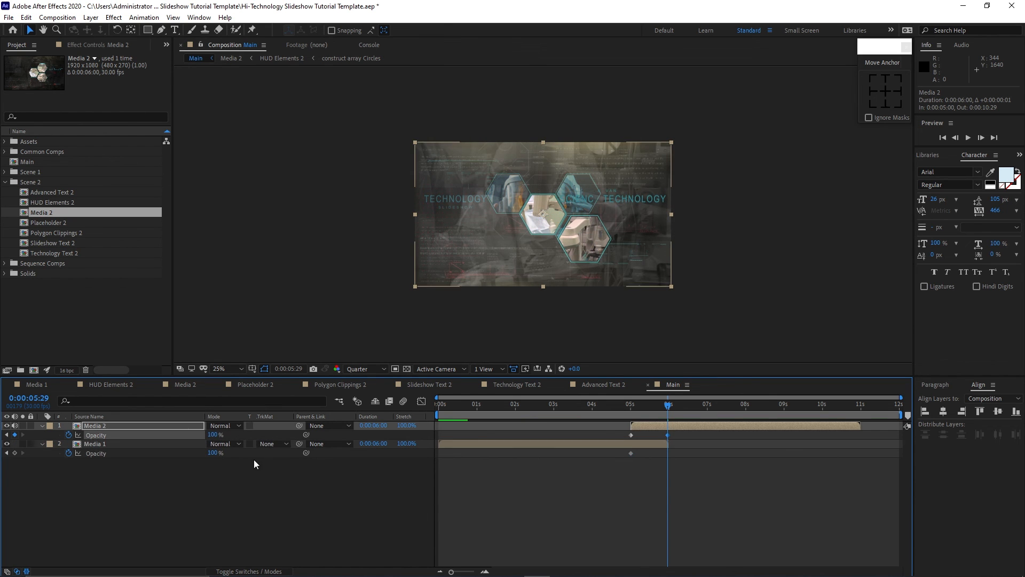
left_click_drag(209, 453, 140, 464)
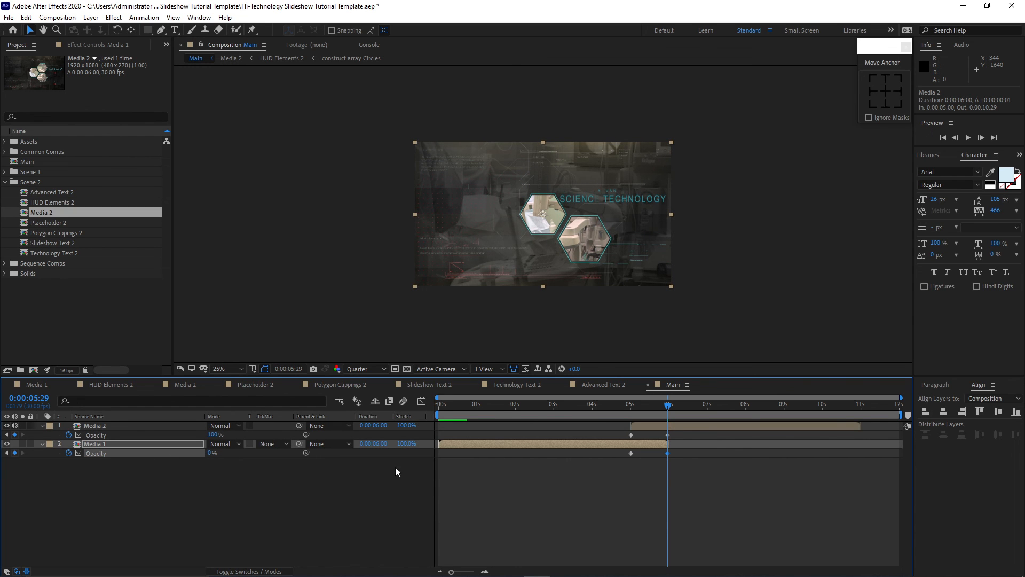
Return to the start of the Main timeline and play the preview.
left_click(447, 408)
left_click_drag(445, 408, 437, 407)
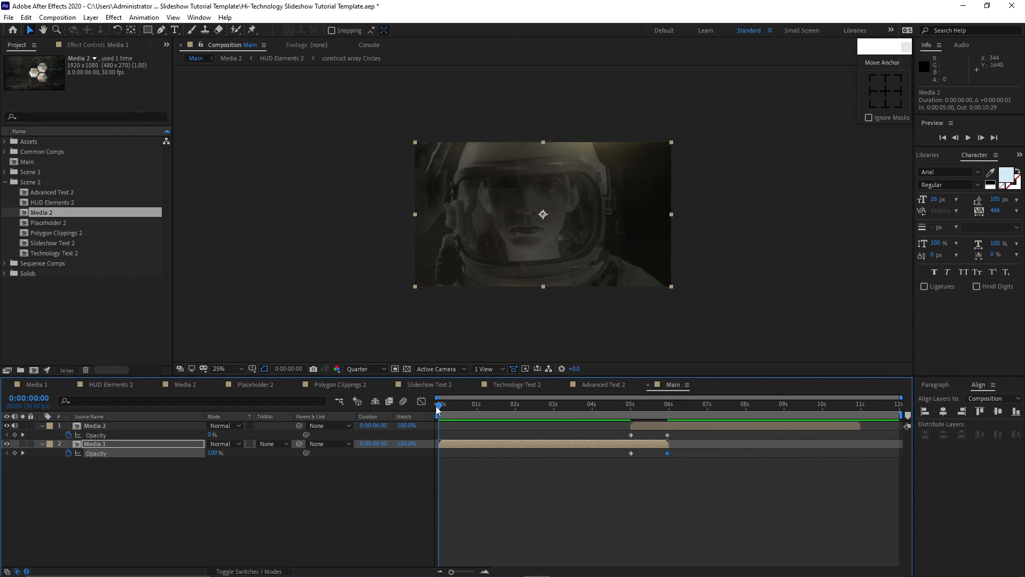
left_click(969, 138)
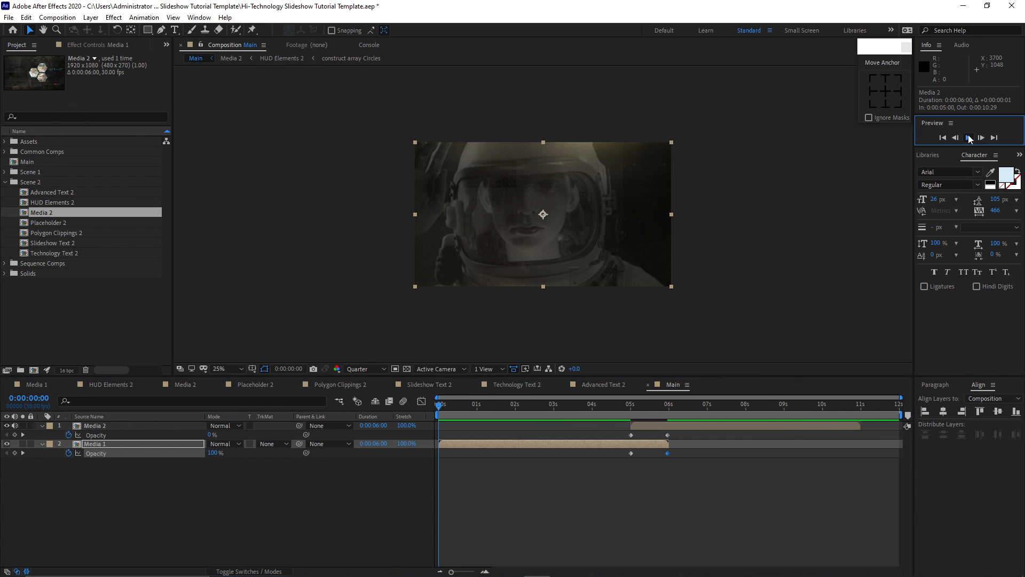